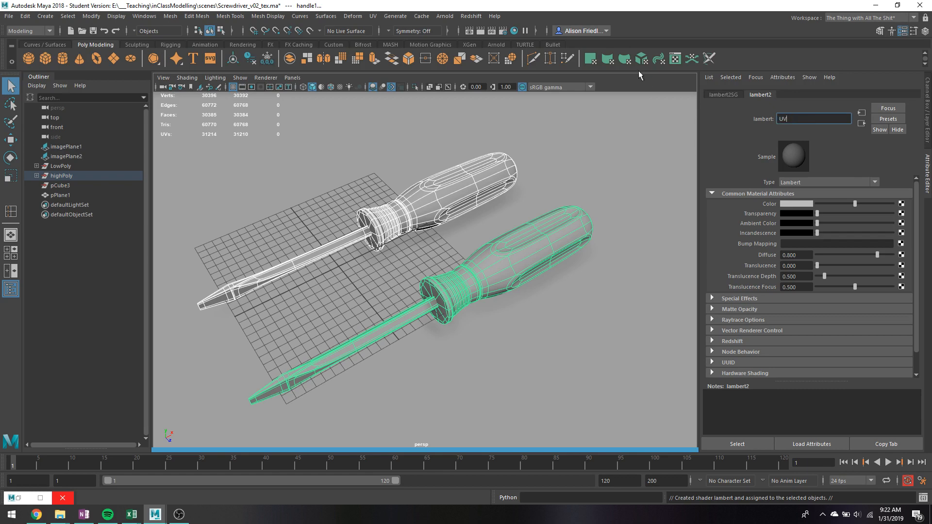
# - Name the new Lambert material UV and connect a File texture node to its Color
pyautogui.press('Return')
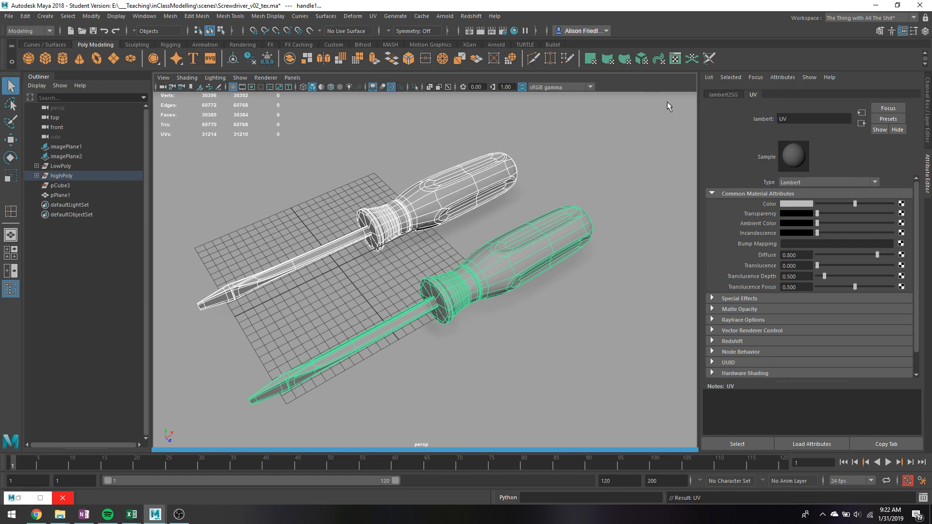
pyautogui.click(901, 204)
pyautogui.click(397, 260)
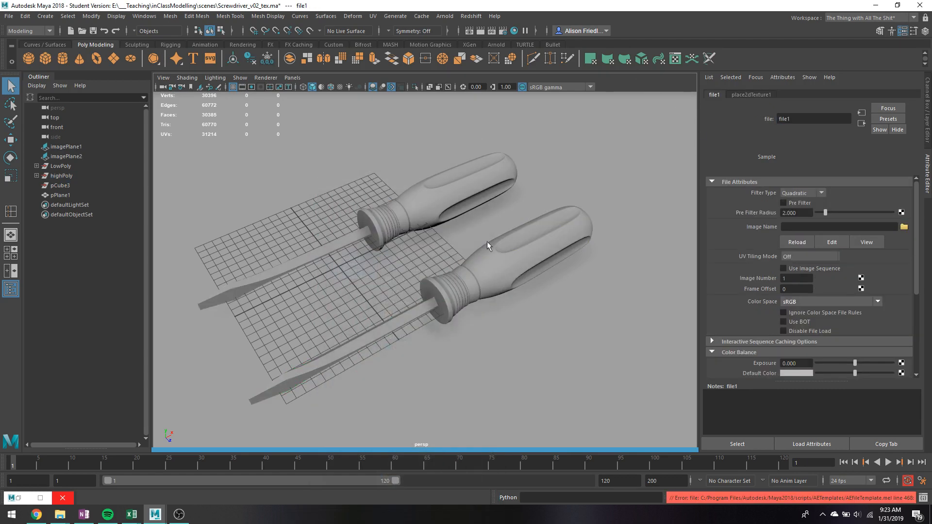
# - Load UV CHECKER.png from the Desktop as the file texture's image and show textures in the viewport
pyautogui.click(904, 227)
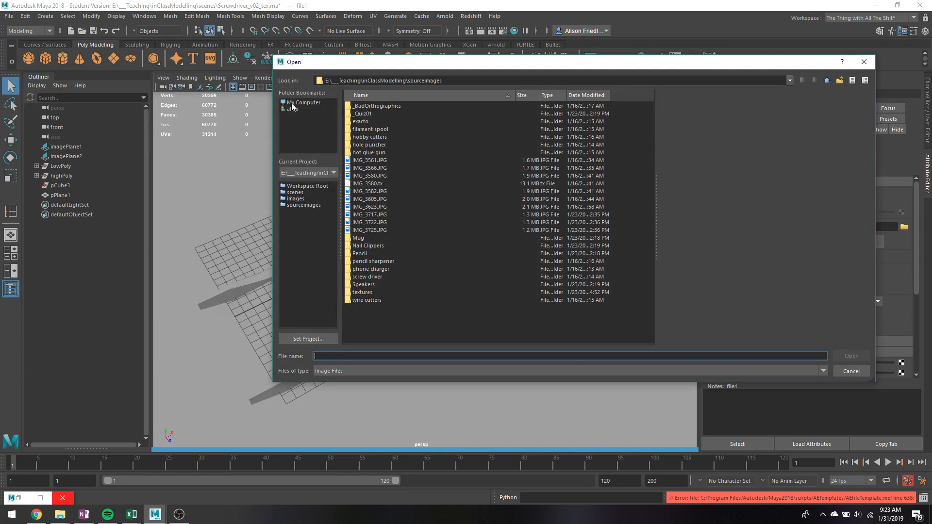
pyautogui.click(292, 109)
pyautogui.doubleClick(368, 187)
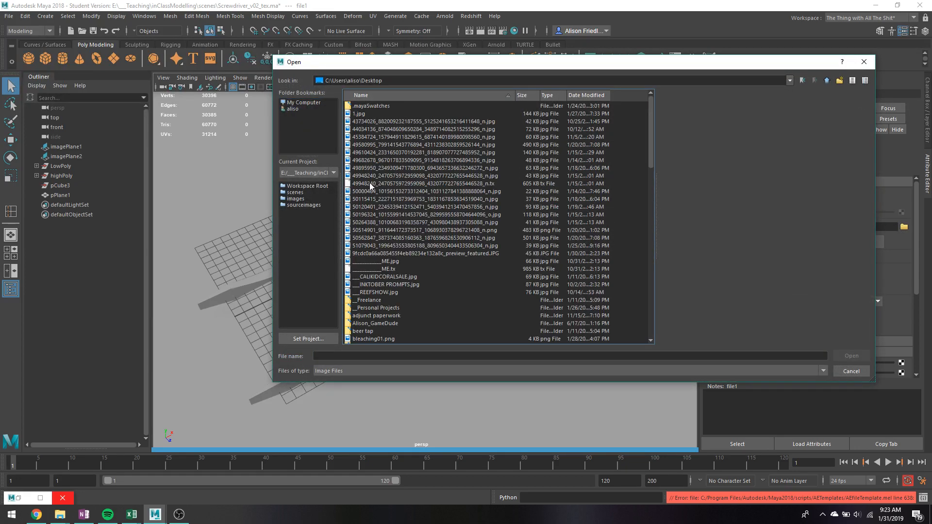
pyautogui.scroll(-10, 420, 181)
pyautogui.click(378, 324)
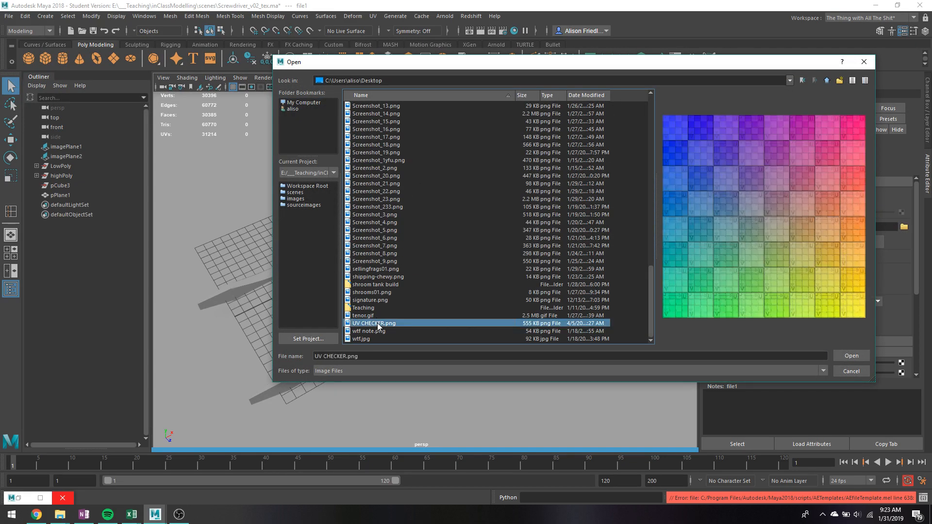
pyautogui.click(851, 356)
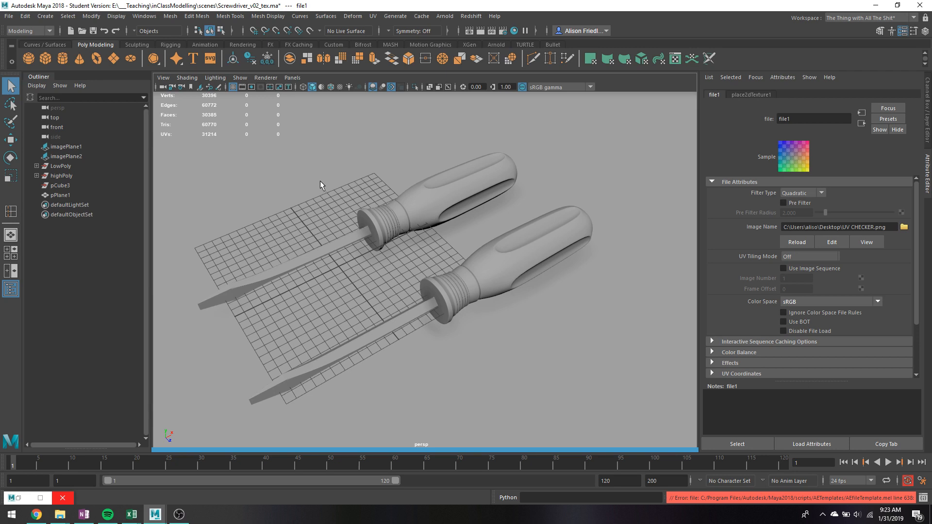
pyautogui.click(340, 87)
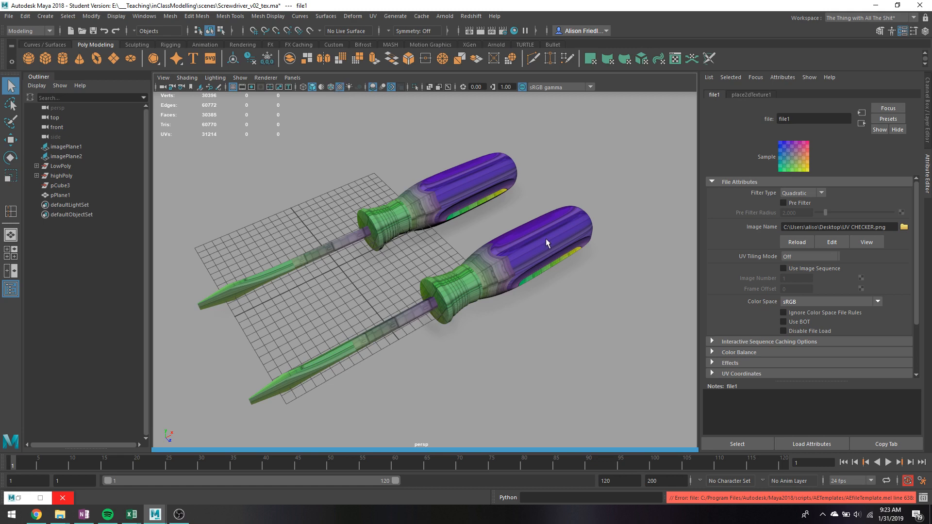
# - Hide the foreground screwdriver of the two
pyautogui.scroll(6, 475, 214)
pyautogui.scroll(-5, 478, 221)
pyautogui.keyDown('alt'); pyautogui.moveTo(486, 234); pyautogui.dragTo(542, 275); pyautogui.keyUp('alt')
pyautogui.click(542, 276)
pyautogui.hotkey('ctrl', 'h')
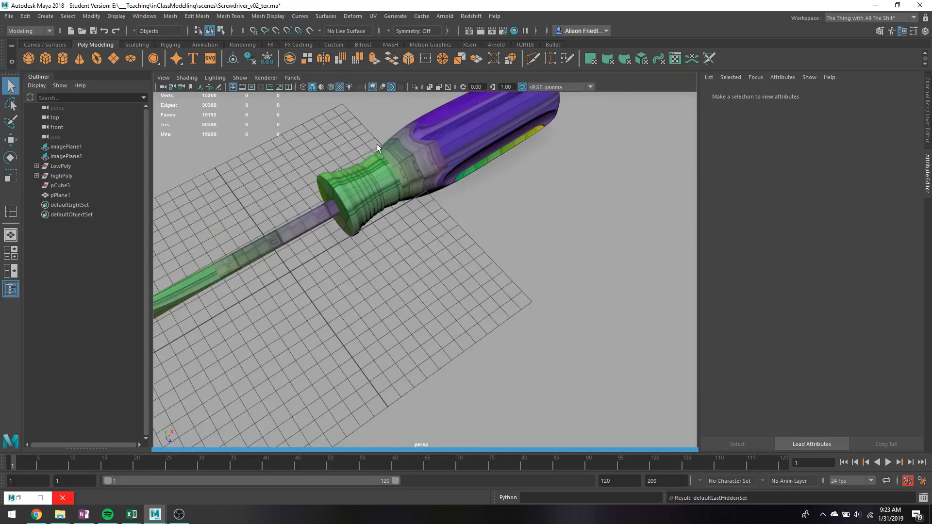
# - Examine the checker texture along the remaining screwdriver's shaft, collar and handle for stretching
pyautogui.click(422, 159)
pyautogui.press('f')
pyautogui.keyDown('alt'); pyautogui.moveTo(443, 221); pyautogui.dragTo(538, 189, button='middle'); pyautogui.keyUp('alt')
pyautogui.keyDown('alt'); pyautogui.moveTo(394, 190); pyautogui.dragTo(498, 174); pyautogui.keyUp('alt')
pyautogui.keyDown('alt'); pyautogui.moveTo(498, 175); pyautogui.dragTo(515, 164, button='middle'); pyautogui.keyUp('alt')
pyautogui.scroll(2, 539, 161)
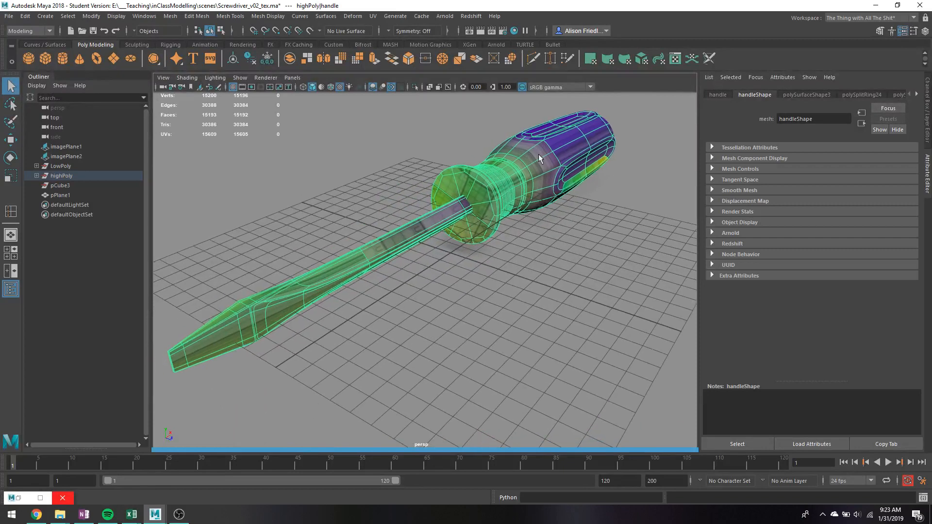
pyautogui.scroll(2, 539, 181)
pyautogui.scroll(1, 539, 181)
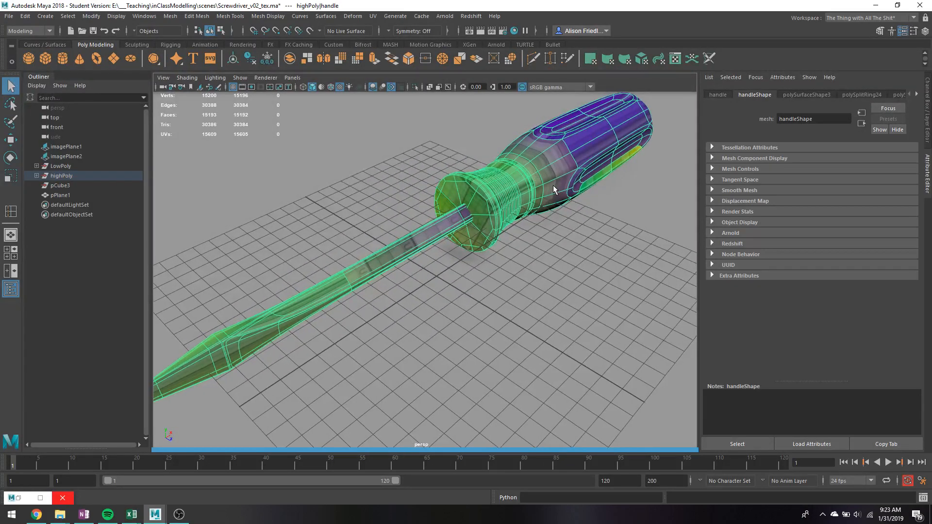
pyautogui.keyDown('alt'); pyautogui.moveTo(606, 218); pyautogui.dragTo(537, 156); pyautogui.keyUp('alt')
pyautogui.click(538, 158)
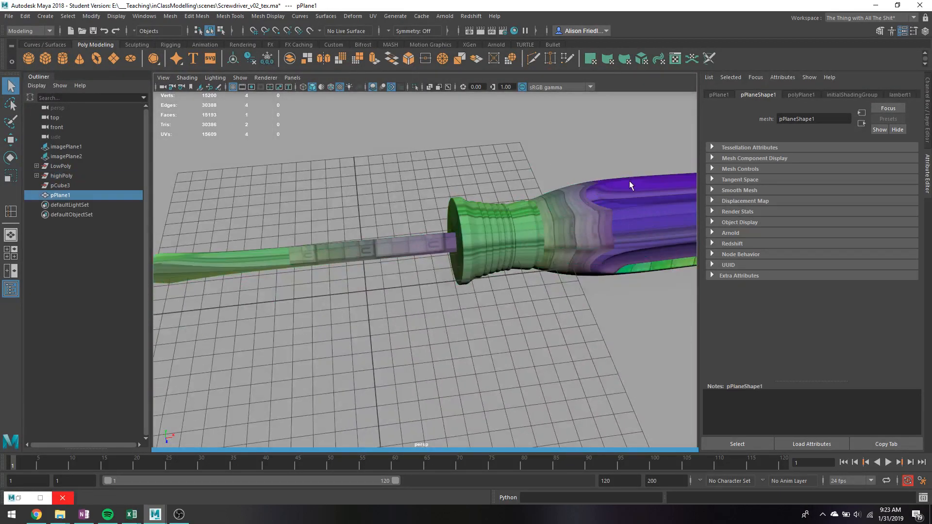
pyautogui.keyDown('alt'); pyautogui.moveTo(594, 181); pyautogui.dragTo(480, 186, button='middle'); pyautogui.keyUp('alt')
pyautogui.scroll(3, 471, 187)
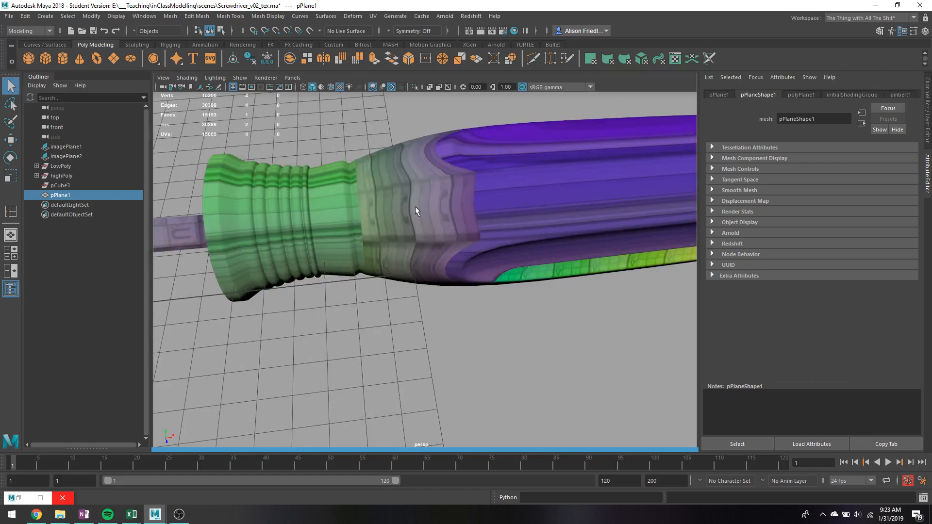
pyautogui.keyDown('alt'); pyautogui.moveTo(684, 175); pyautogui.dragTo(534, 205, button='middle'); pyautogui.keyUp('alt')
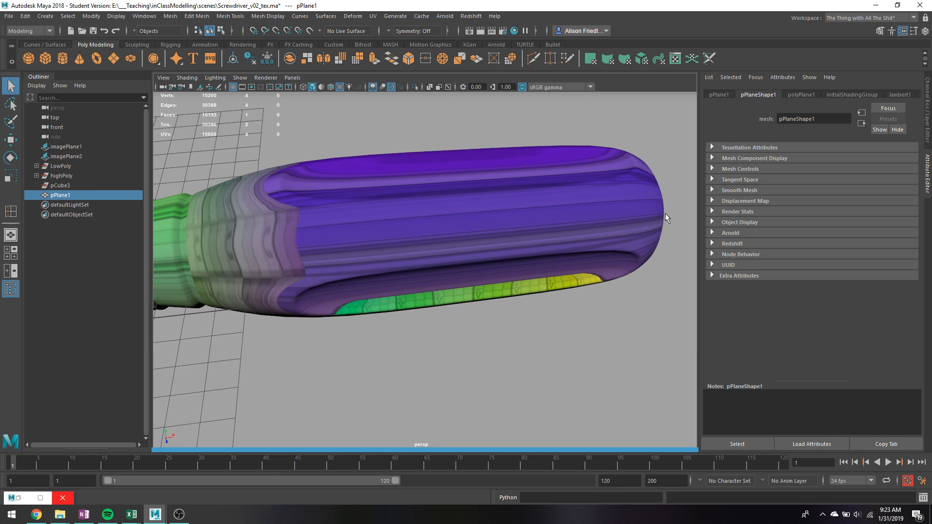
pyautogui.keyDown('alt'); pyautogui.moveTo(403, 207); pyautogui.dragTo(453, 229); pyautogui.keyUp('alt')
pyautogui.keyDown('alt'); pyautogui.moveTo(453, 229); pyautogui.dragTo(454, 255, button='middle'); pyautogui.keyUp('alt')
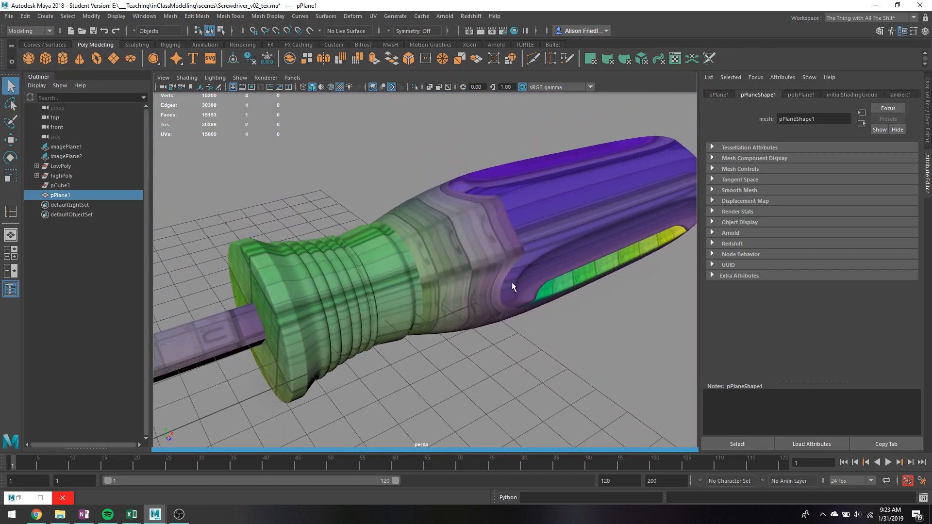
# - Apply a cylindrical UV projection to the horizontal screwdriver handle
pyautogui.click(505, 266)
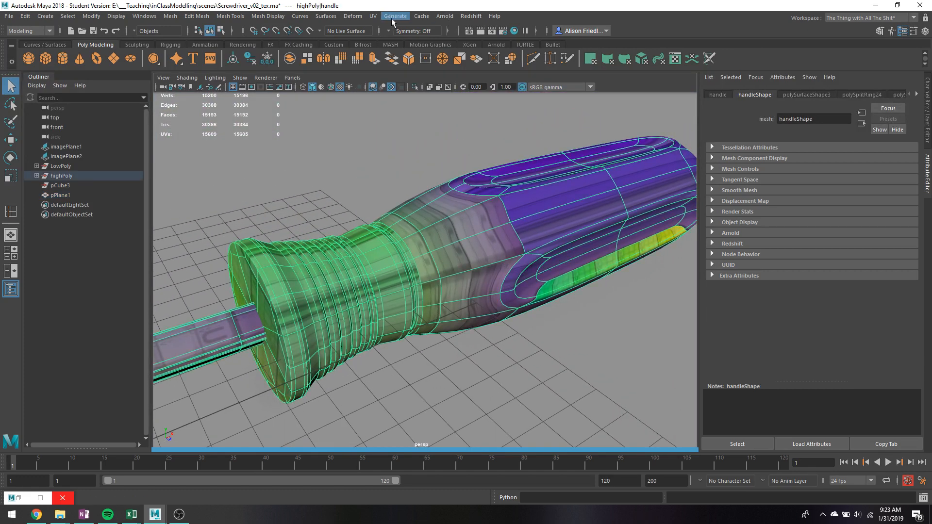
pyautogui.click(372, 17)
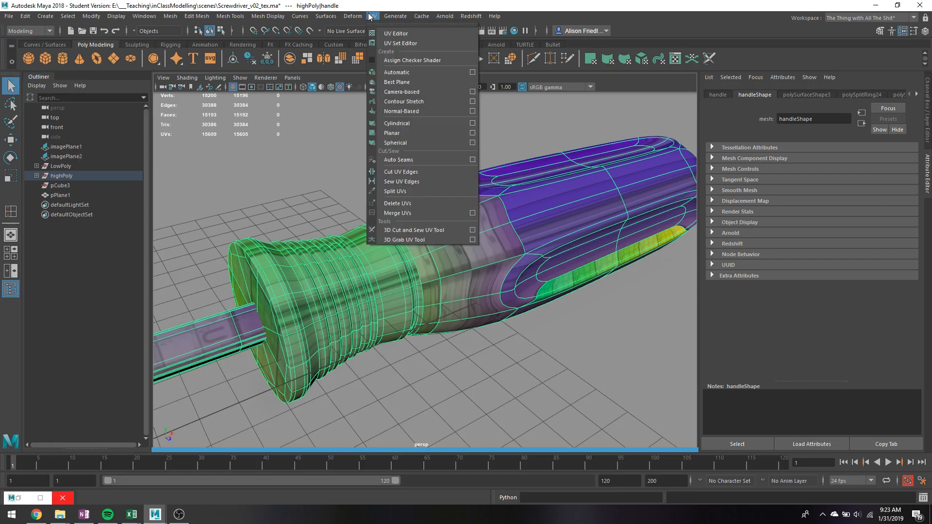
pyautogui.click(445, 125)
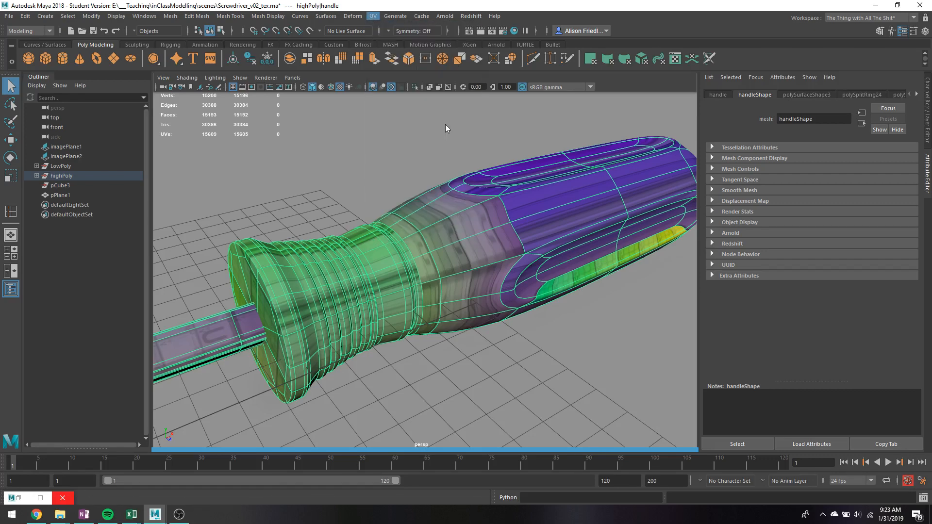
pyautogui.scroll(-5, 484, 157)
pyautogui.scroll(3, 512, 208)
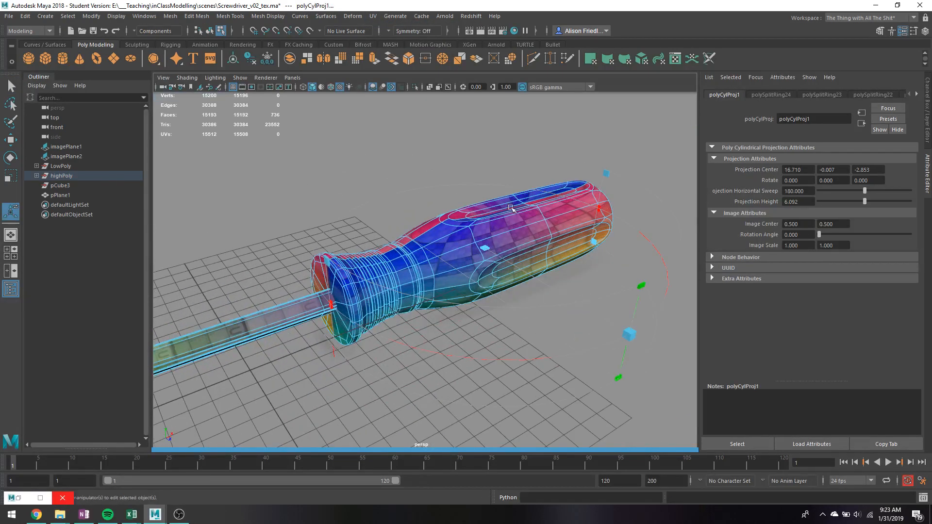
pyautogui.keyDown('alt'); pyautogui.moveTo(511, 208); pyautogui.dragTo(651, 248); pyautogui.keyUp('alt')
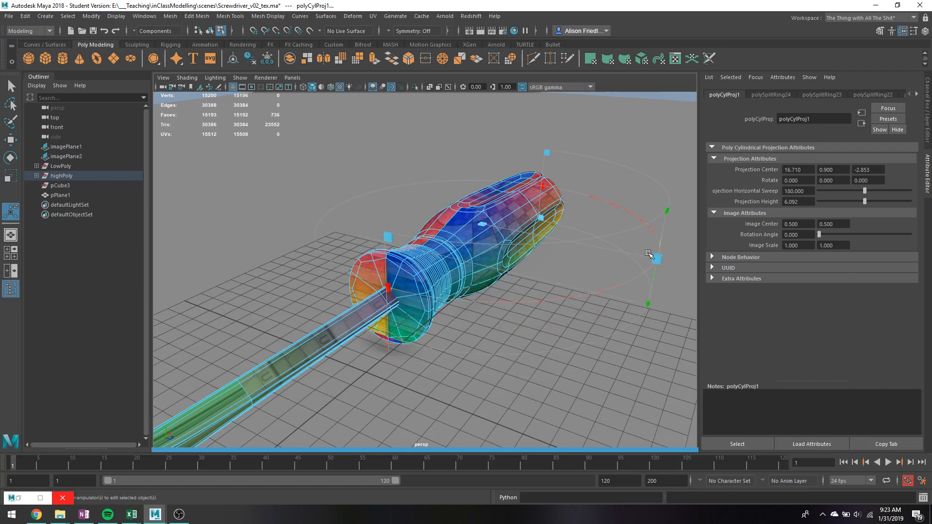
# - Examine the handle's projected UV layout in the UV Editor, then close the editor
pyautogui.click(347, 59)
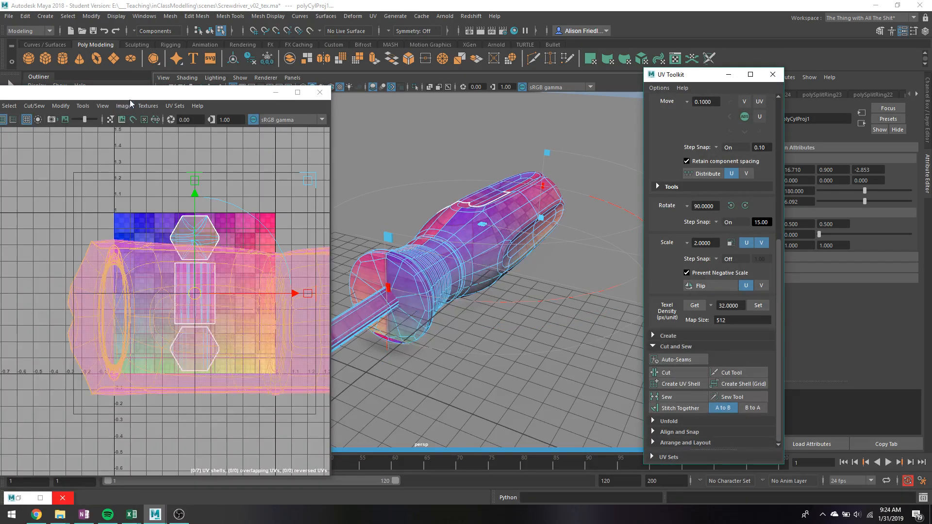
pyautogui.moveTo(133, 95); pyautogui.dragTo(210, 78)
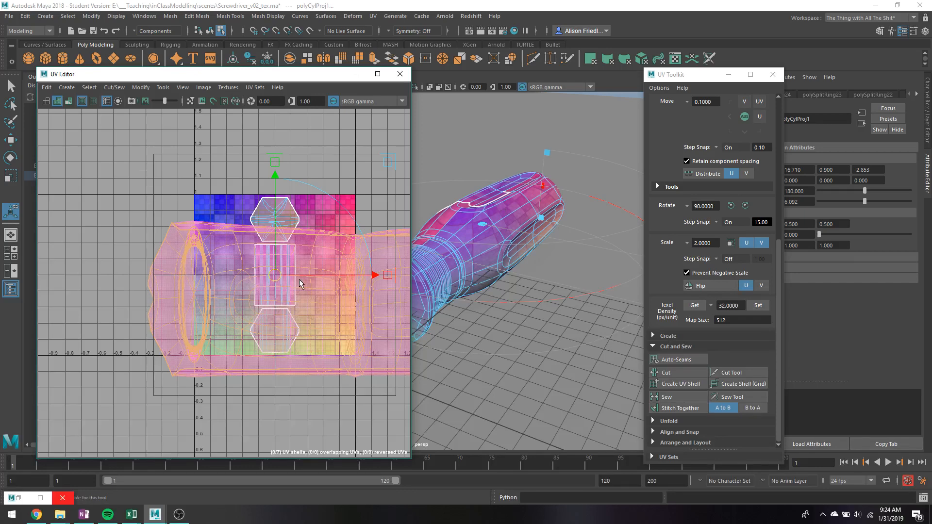
pyautogui.scroll(-4, 314, 278)
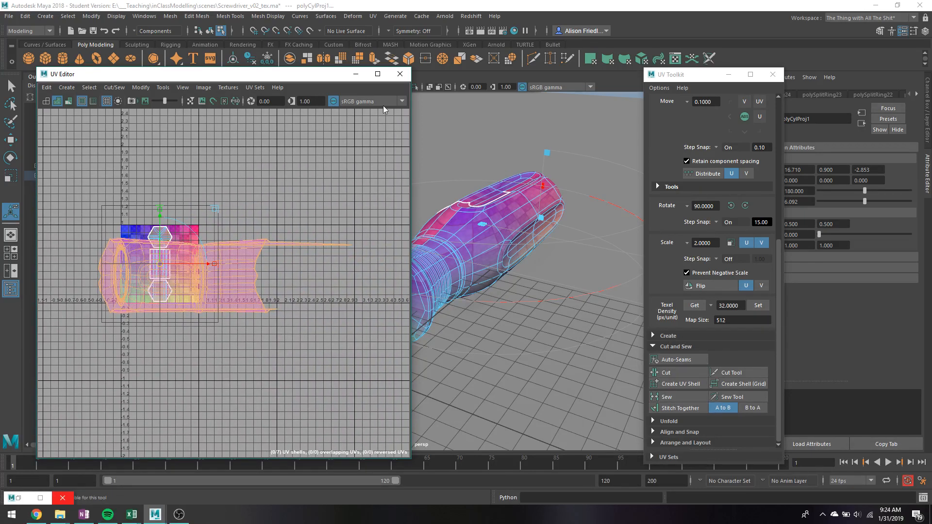
pyautogui.click(399, 74)
# - Return to object mode and stand the screwdriver upright with Rotate Z set to 90
pyautogui.moveTo(463, 200); pyautogui.dragTo(492, 187, button='right')
pyautogui.press('e')
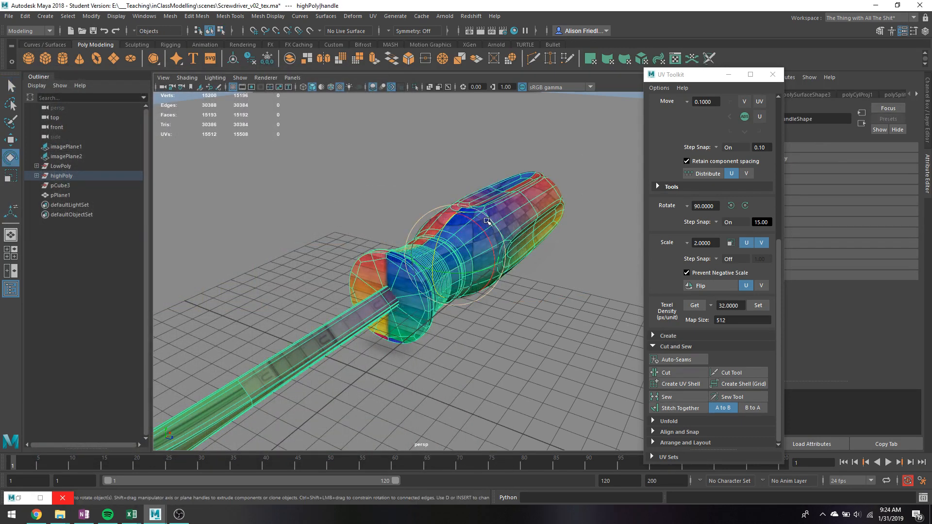
pyautogui.moveTo(437, 240); pyautogui.dragTo(917, 231)
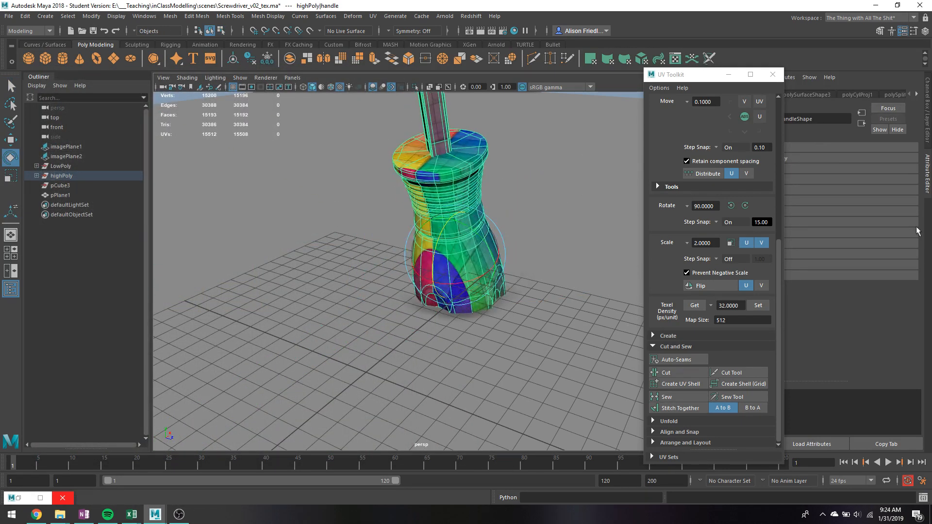
pyautogui.click(927, 147)
pyautogui.click(898, 143)
pyautogui.write('9')
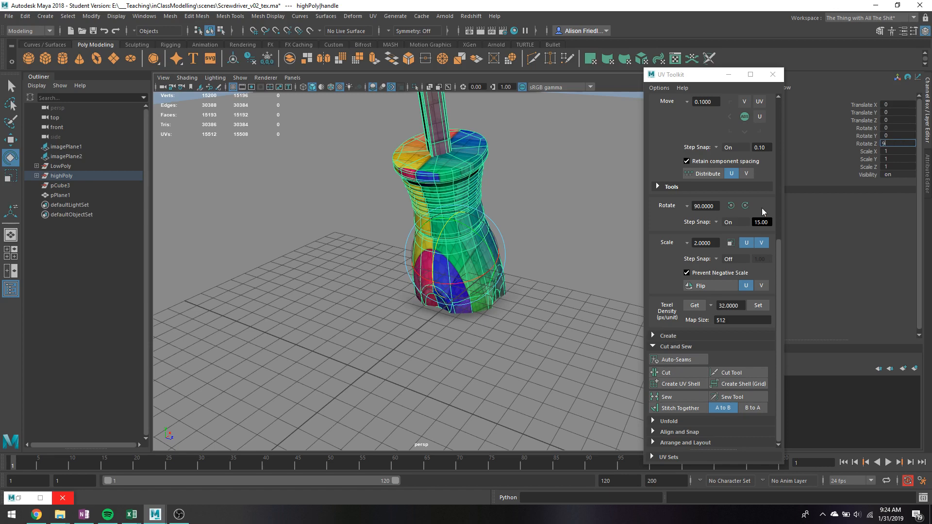
pyautogui.write('0')
pyautogui.press('Return')
# - Isolate the upright screwdriver in the perspective view and clear the selection
pyautogui.scroll(-7, 503, 176)
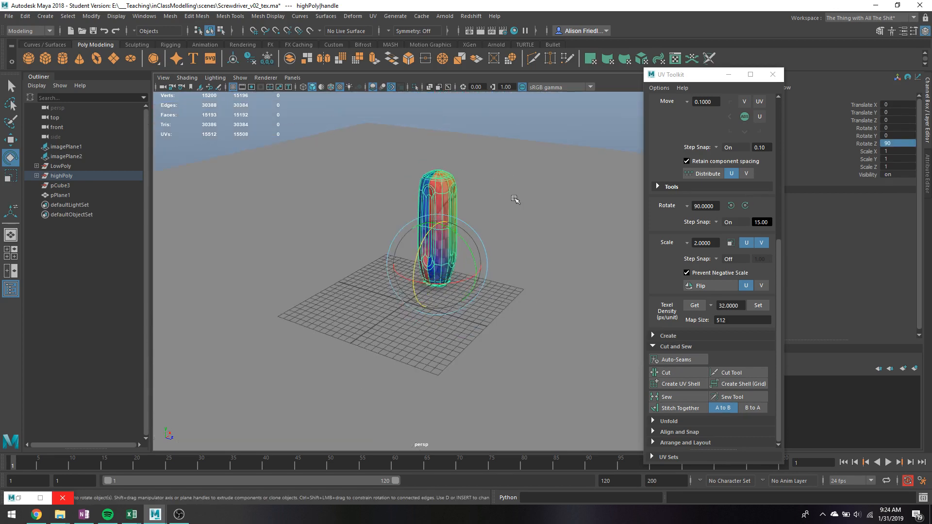
pyautogui.hotkey('ctrl', '1')
pyautogui.press('q')
pyautogui.click(491, 169)
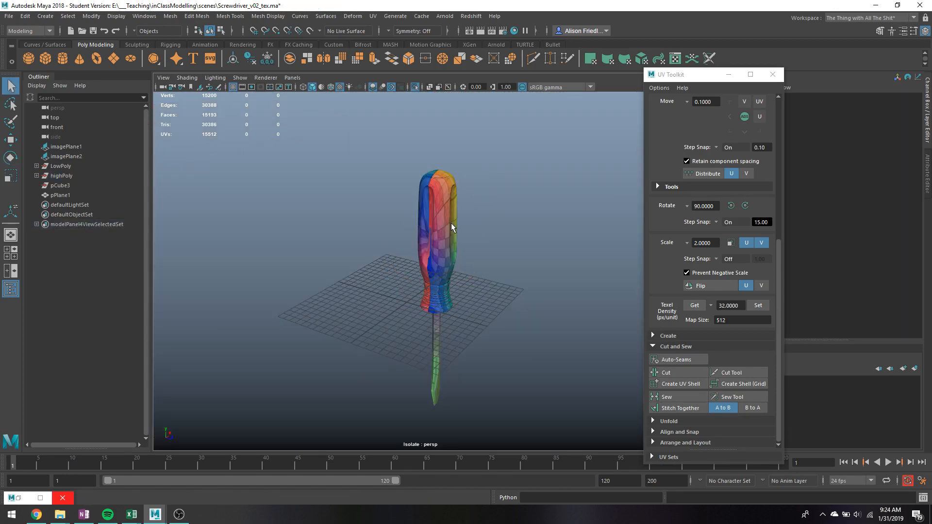
# - Apply a new cylindrical UV projection to the upright screwdriver handle
pyautogui.click(450, 226)
pyautogui.click(373, 16)
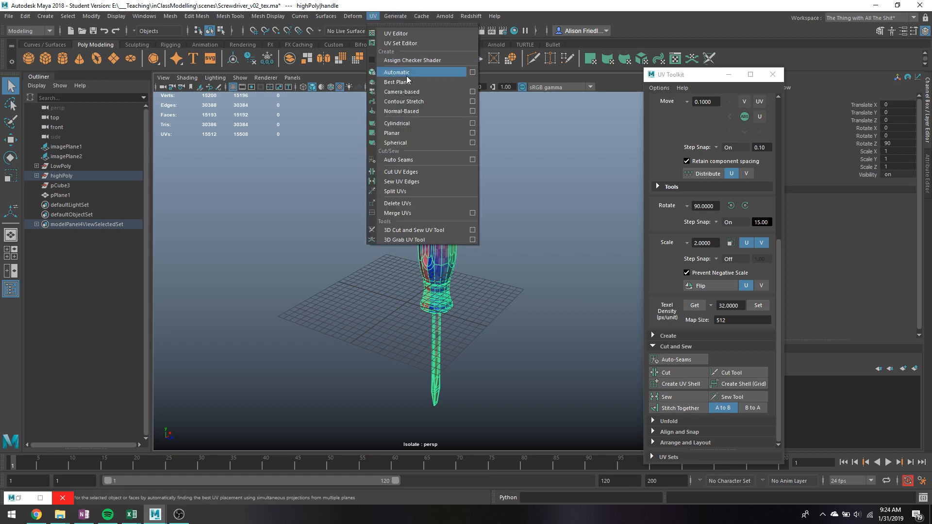
pyautogui.click(373, 16)
pyautogui.click(373, 16)
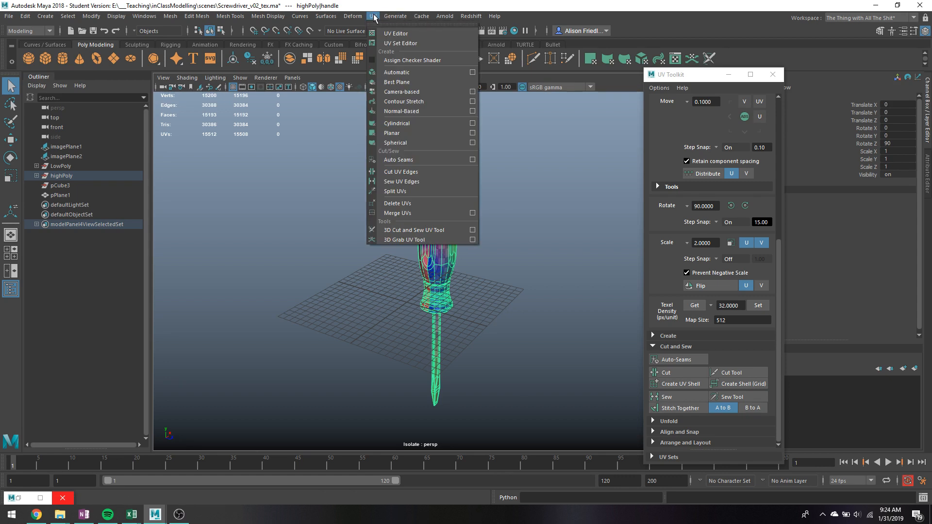
pyautogui.click(406, 124)
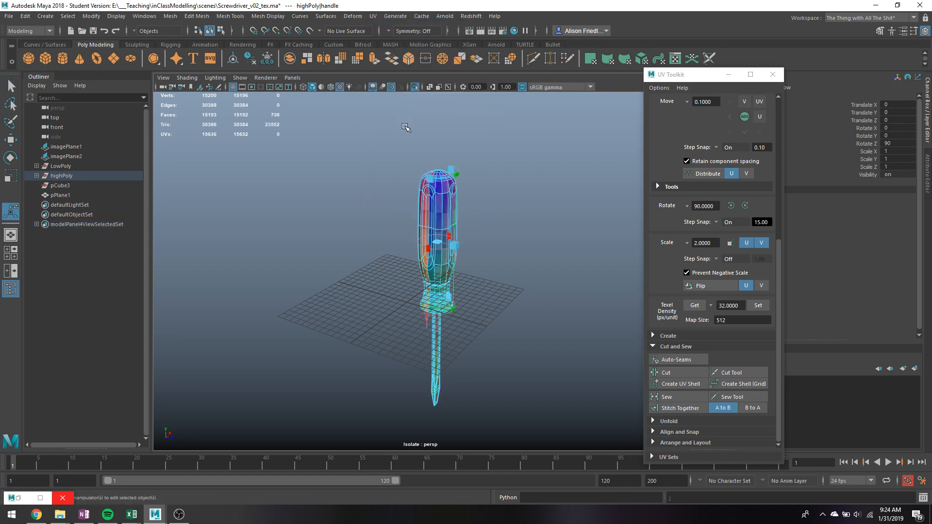
# - Extend the cylindrical projection's horizontal sweep to 360 around the handle, then return to object mode with nothing selected
pyautogui.scroll(5, 509, 226)
pyautogui.keyDown('alt'); pyautogui.moveTo(503, 241); pyautogui.dragTo(471, 306, button='middle'); pyautogui.keyUp('alt')
pyautogui.scroll(-4, 470, 305)
pyautogui.keyDown('alt'); pyautogui.moveTo(478, 308); pyautogui.dragTo(555, 318); pyautogui.keyUp('alt')
pyautogui.scroll(2, 555, 318)
pyautogui.keyDown('alt'); pyautogui.moveTo(530, 267); pyautogui.dragTo(494, 238); pyautogui.keyUp('alt')
pyautogui.moveTo(444, 296); pyautogui.dragTo(405, 268)
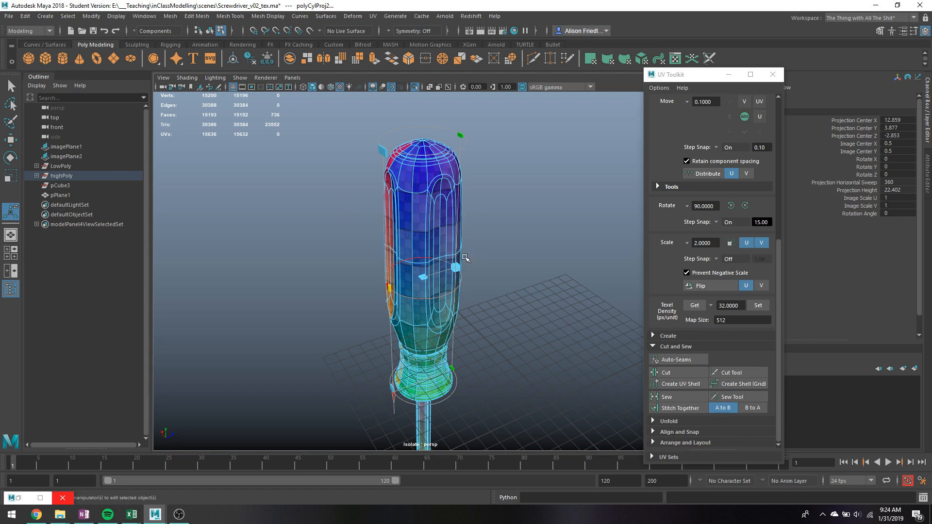
pyautogui.scroll(5, 465, 258)
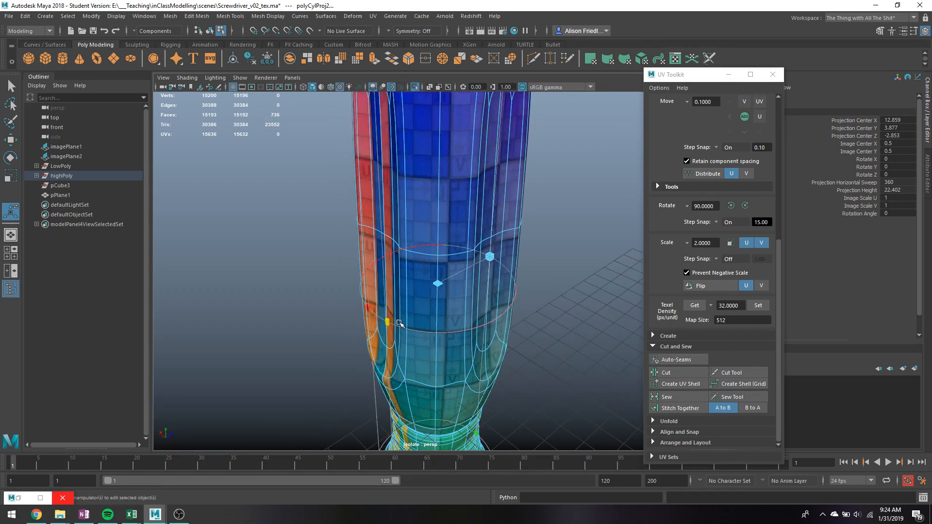
pyautogui.moveTo(399, 323); pyautogui.dragTo(416, 243)
pyautogui.scroll(-5, 410, 335)
pyautogui.press('q')
pyautogui.press('F8')
pyautogui.click(464, 217)
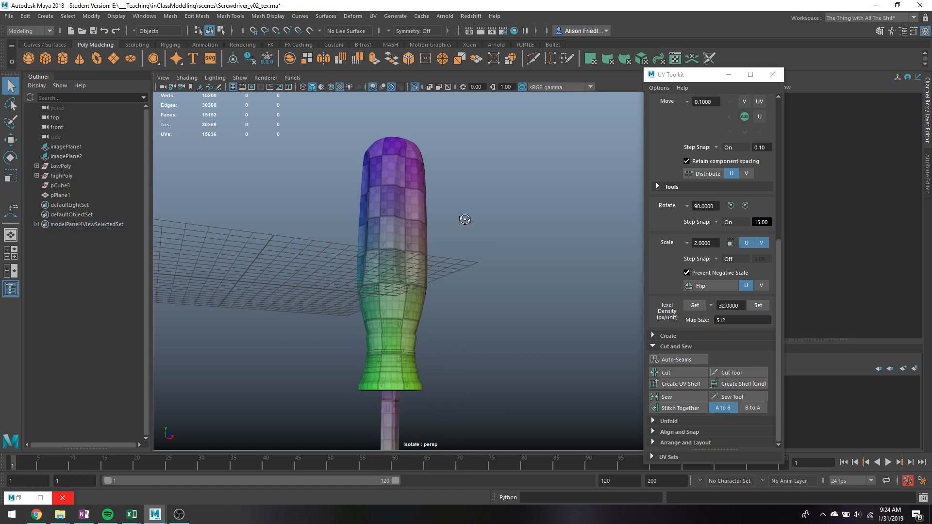
# - Restore the minimized Render View window and close it
pyautogui.keyDown('alt'); pyautogui.moveTo(464, 219); pyautogui.dragTo(428, 254); pyautogui.keyUp('alt')
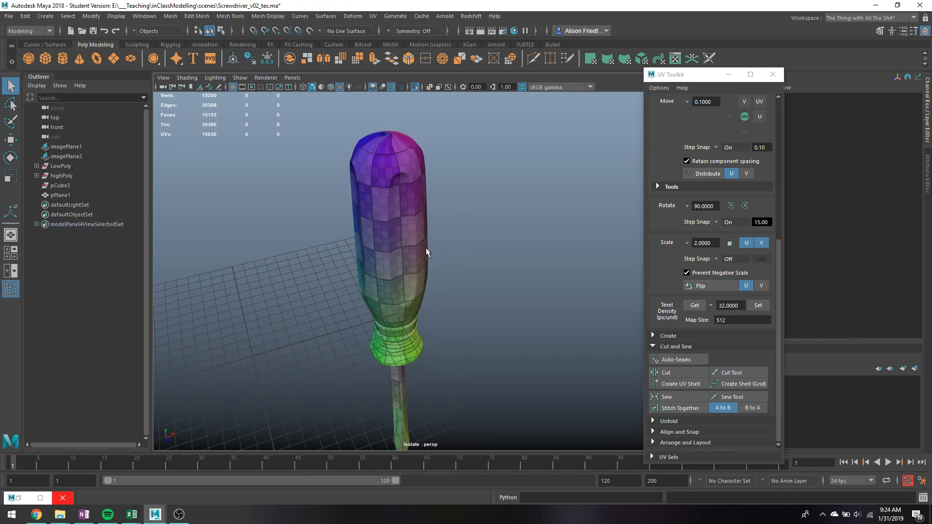
pyautogui.click(19, 497)
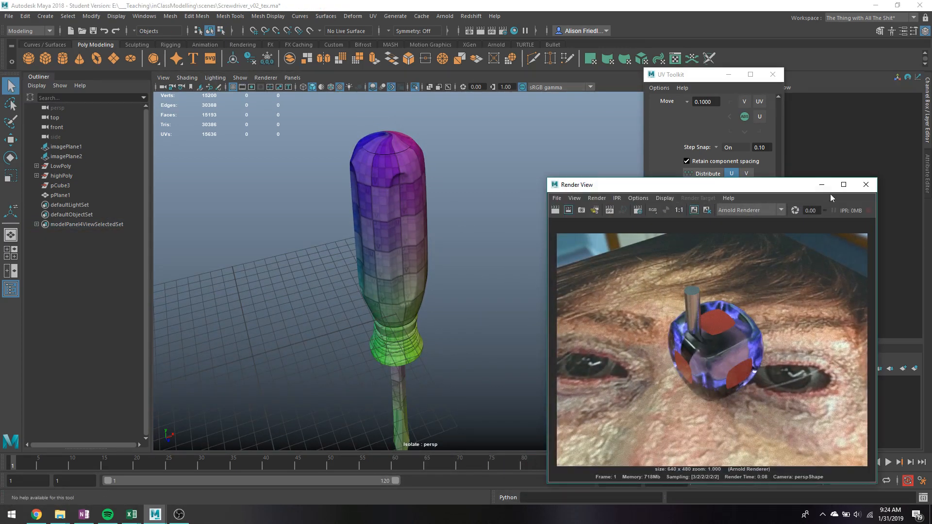
pyautogui.click(866, 184)
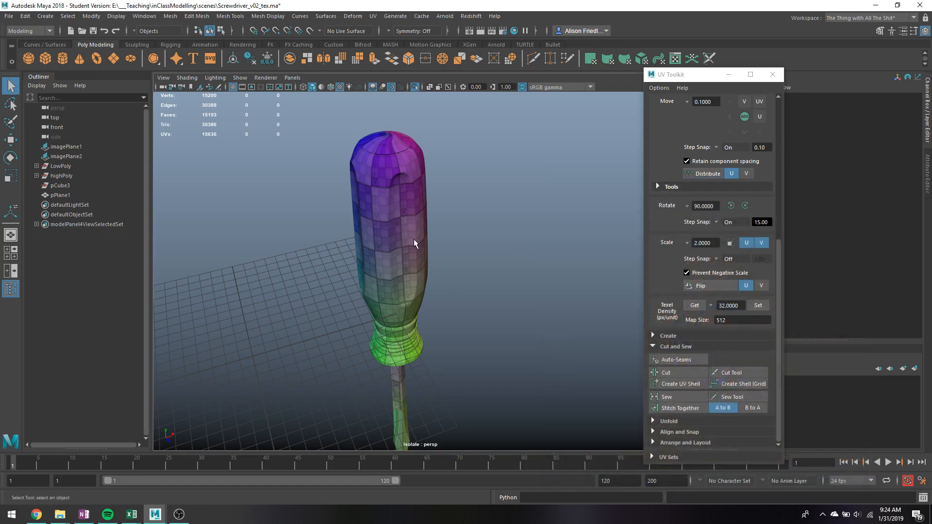
# - Select the screwdriver handle and show its UV layout in the UV Editor with the model in view beside it
pyautogui.click(413, 227)
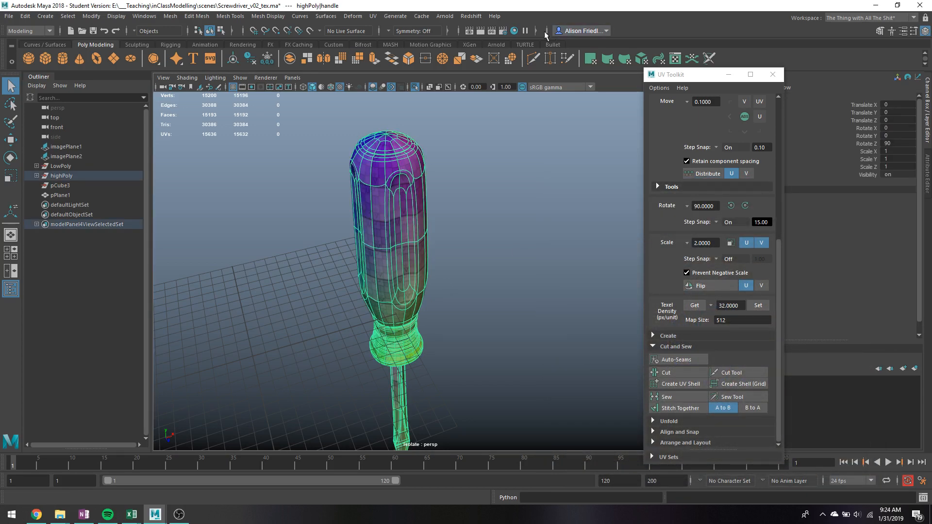
pyautogui.click(674, 59)
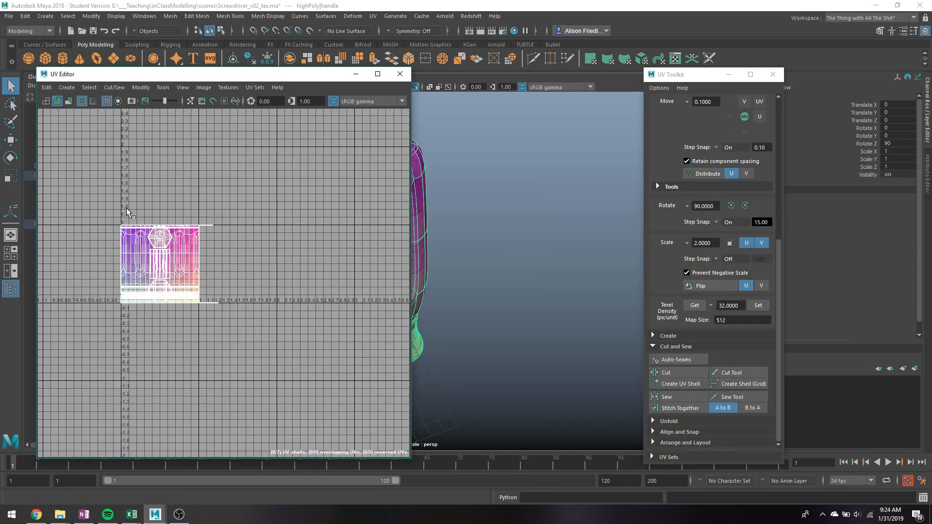
pyautogui.scroll(5, 168, 236)
pyautogui.keyDown('alt'); pyautogui.moveTo(179, 268); pyautogui.dragTo(214, 244, button='middle'); pyautogui.keyUp('alt')
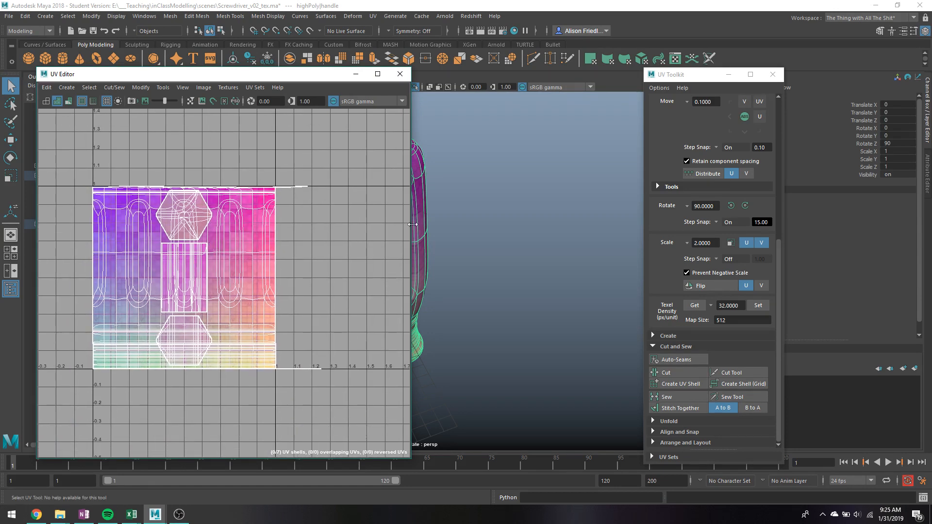
pyautogui.keyDown('alt'); pyautogui.moveTo(484, 239); pyautogui.dragTo(587, 240, button='middle'); pyautogui.keyUp('alt')
# - Lay the screwdriver back down by setting Rotate Z to 0
pyautogui.click(899, 144)
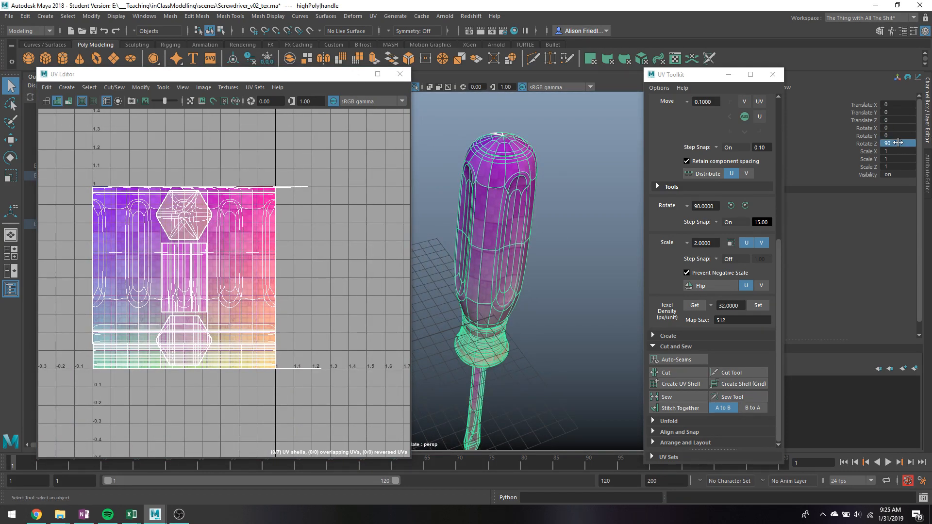
pyautogui.write('0')
pyautogui.press('Return')
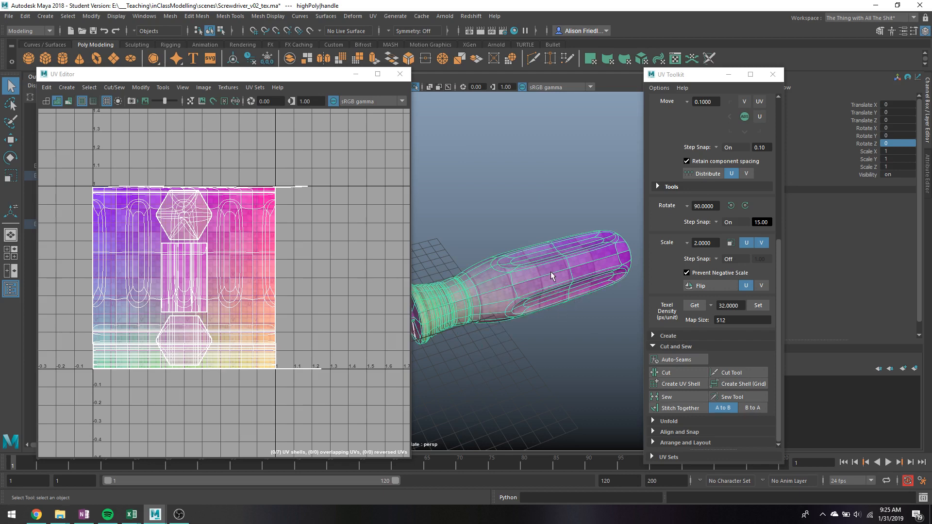
# - Unparent the screwdriver's bit from the handle and select the handle on its own
pyautogui.keyDown('alt'); pyautogui.moveTo(515, 278); pyautogui.dragTo(595, 227, button='middle'); pyautogui.keyUp('alt')
pyautogui.click(479, 282)
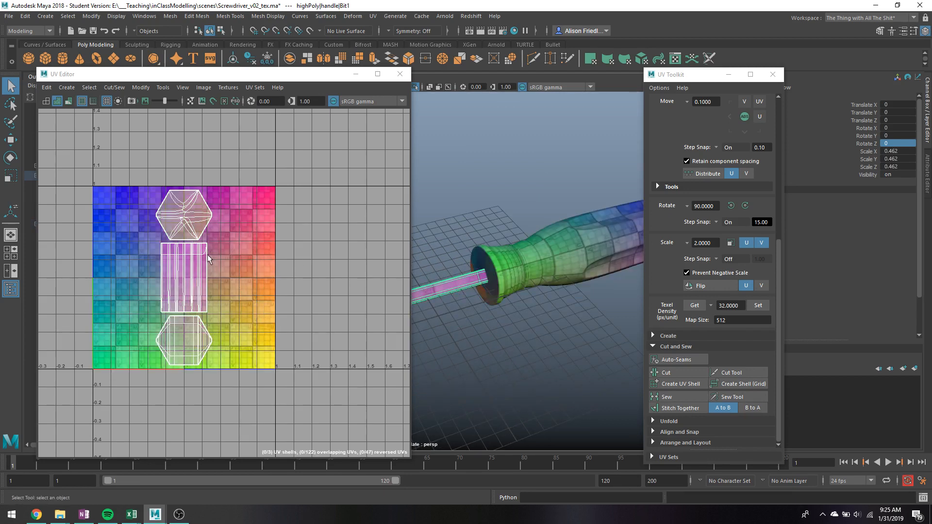
pyautogui.hotkey('ctrl', 'h')
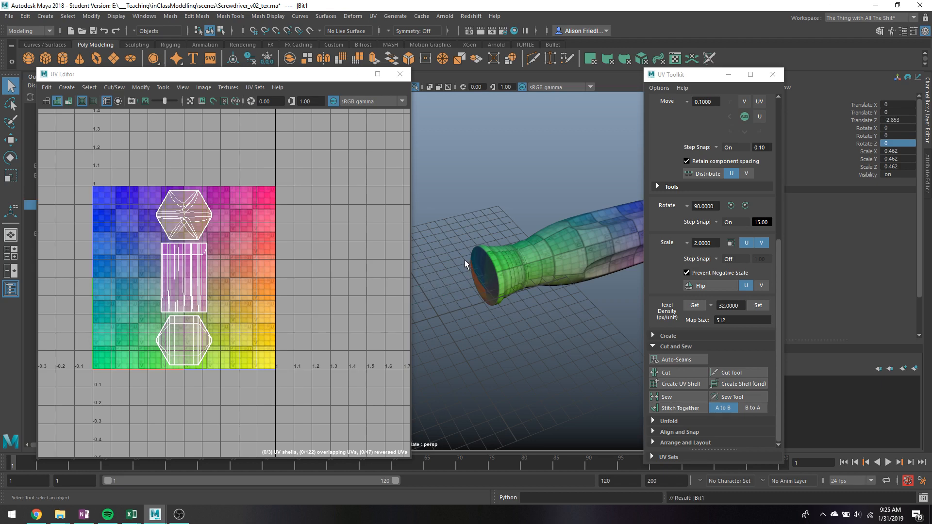
pyautogui.click(498, 265)
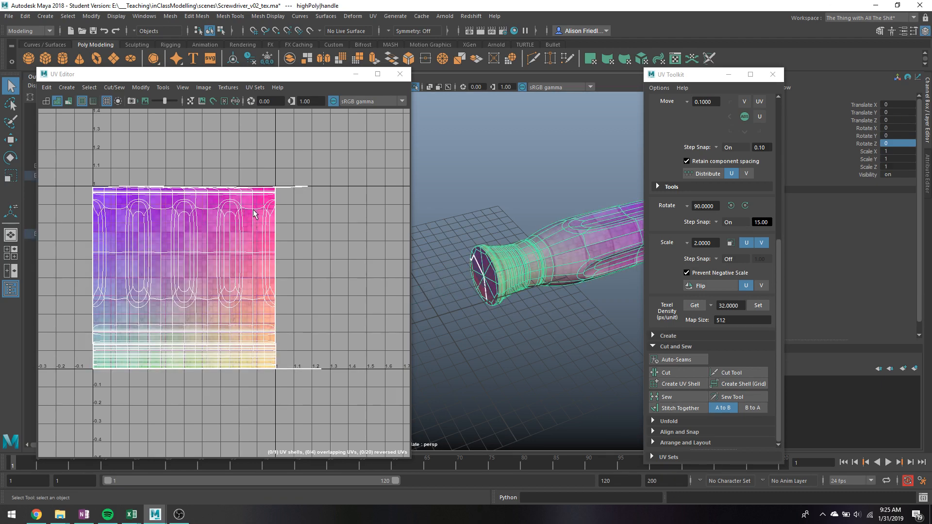
# - Examine the handle's cylindrical UV layout and compare it with the checker texture around the handle and its flat end
pyautogui.scroll(2, 306, 194)
pyautogui.keyDown('alt'); pyautogui.moveTo(306, 194); pyautogui.dragTo(442, 241, button='middle'); pyautogui.keyUp('alt')
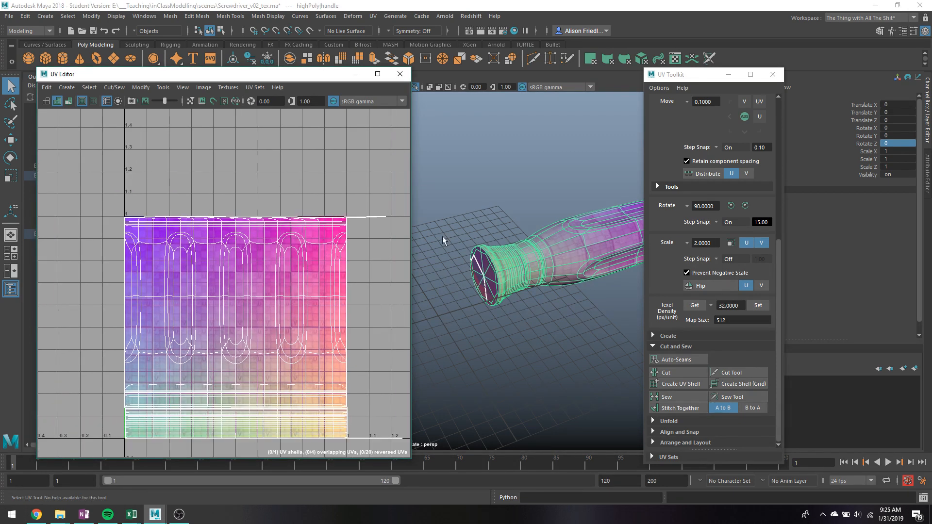
pyautogui.keyDown('alt'); pyautogui.moveTo(529, 266); pyautogui.dragTo(456, 290, button='middle'); pyautogui.keyUp('alt')
pyautogui.keyDown('alt'); pyautogui.moveTo(457, 290); pyautogui.dragTo(497, 310); pyautogui.keyUp('alt')
pyautogui.scroll(4, 512, 240)
pyautogui.click(511, 189)
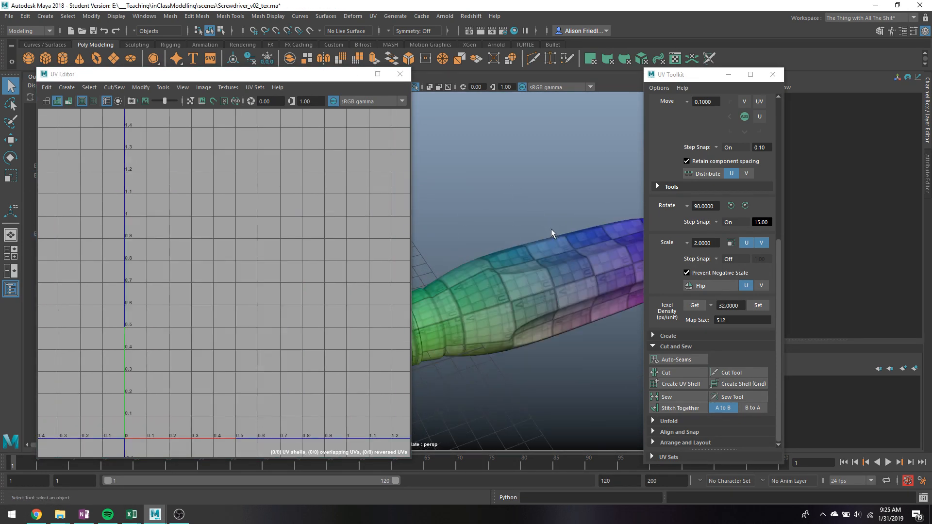
pyautogui.keyDown('alt'); pyautogui.moveTo(552, 233); pyautogui.dragTo(534, 267); pyautogui.keyUp('alt')
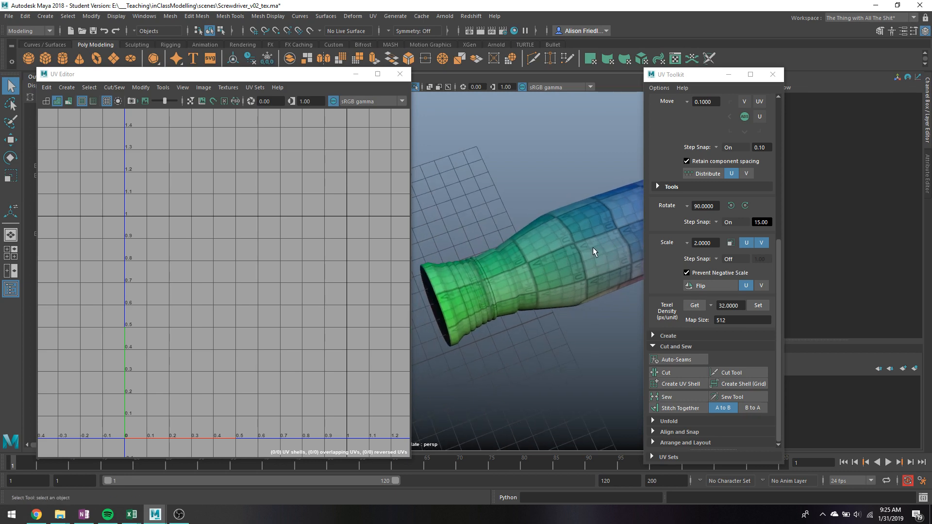
pyautogui.keyDown('alt'); pyautogui.moveTo(593, 246); pyautogui.dragTo(479, 282); pyautogui.keyUp('alt')
pyautogui.click(480, 281)
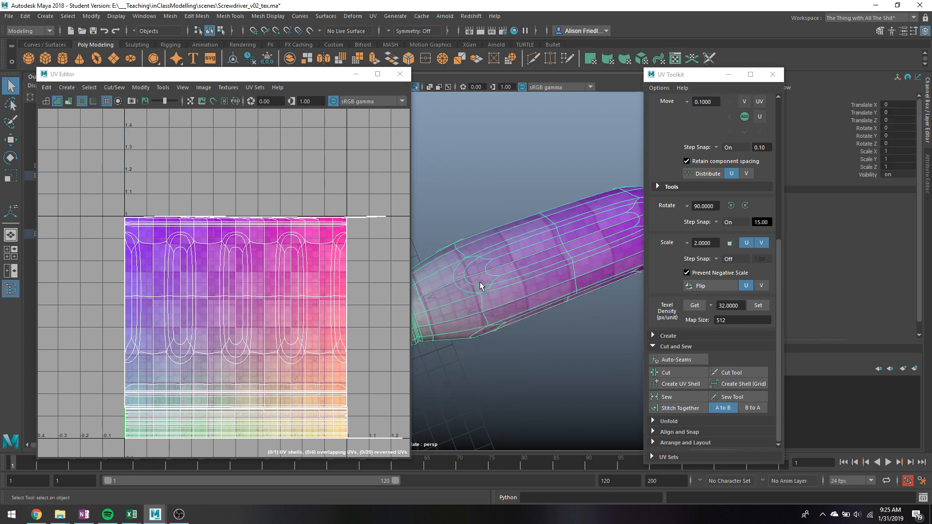
pyautogui.keyDown('alt'); pyautogui.moveTo(458, 275); pyautogui.dragTo(359, 224); pyautogui.keyUp('alt')
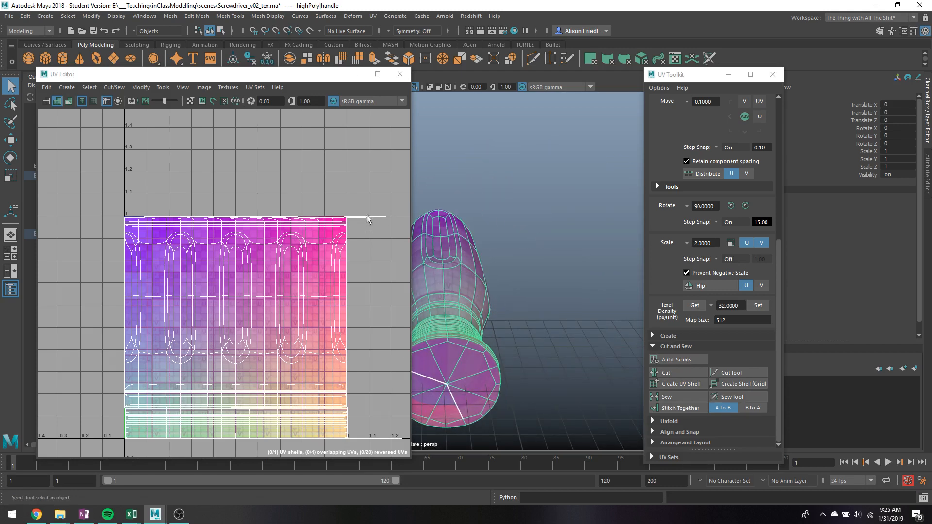
# - Try to unfold the handle's entire UV shell and inspect the checker texture on the model
pyautogui.moveTo(367, 218); pyautogui.dragTo(409, 217, button='right')
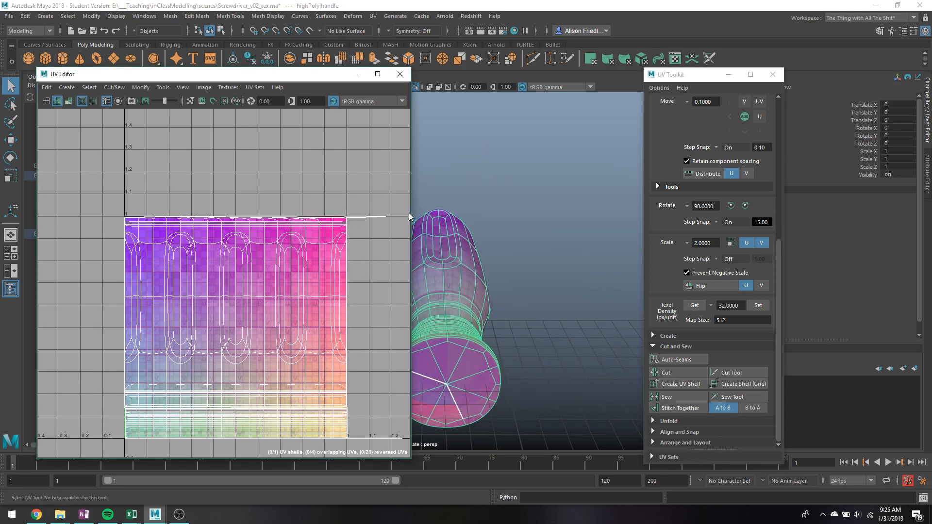
pyautogui.moveTo(381, 207); pyautogui.dragTo(407, 238)
pyautogui.moveTo(304, 244); pyautogui.dragTo(371, 503, button='right')
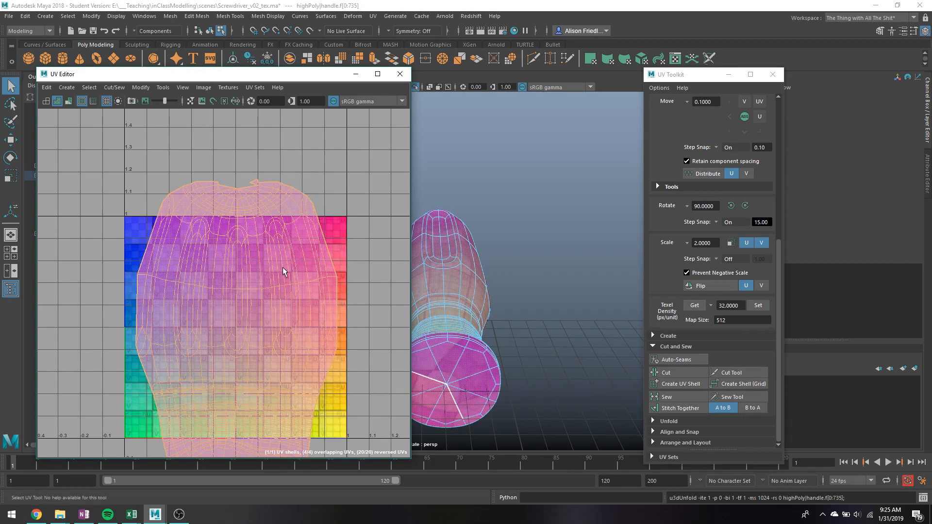
pyautogui.moveTo(306, 302); pyautogui.dragTo(304, 302, button='right')
pyautogui.keyDown('alt'); pyautogui.moveTo(507, 286); pyautogui.dragTo(498, 252); pyautogui.keyUp('alt')
pyautogui.moveTo(500, 229); pyautogui.dragTo(536, 297, button='right')
pyautogui.click(559, 319)
pyautogui.keyDown('alt'); pyautogui.moveTo(559, 319); pyautogui.dragTo(427, 287); pyautogui.keyUp('alt')
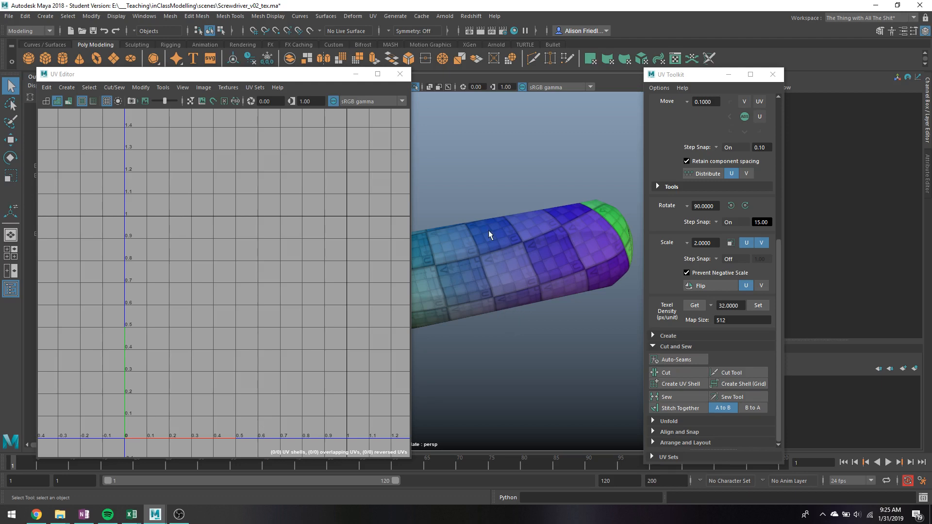
# - Undo the unfold of the handle's entire UV shell
pyautogui.click(555, 289)
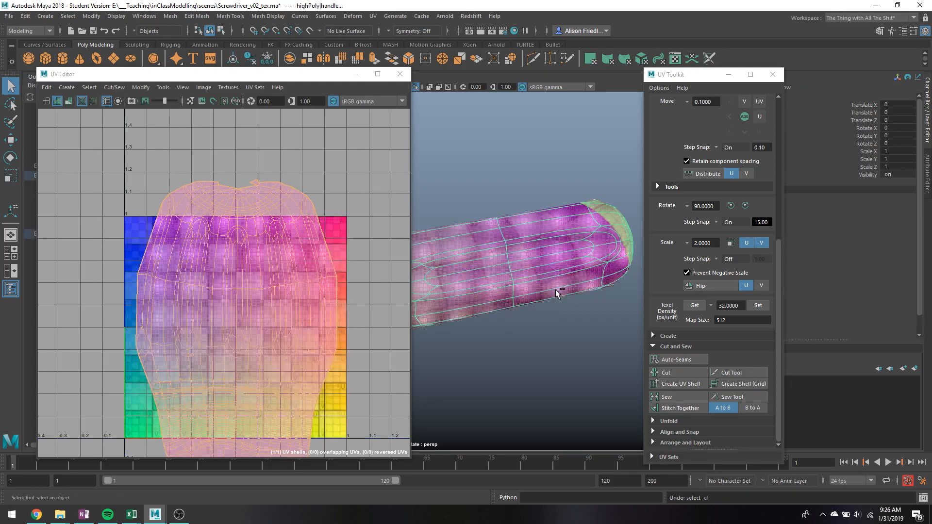
pyautogui.keyDown('alt'); pyautogui.moveTo(457, 322); pyautogui.dragTo(537, 252); pyautogui.keyUp('alt')
pyautogui.hotkey('ctrl', 'z')
pyautogui.keyDown('alt'); pyautogui.moveTo(476, 298); pyautogui.dragTo(556, 233); pyautogui.keyUp('alt')
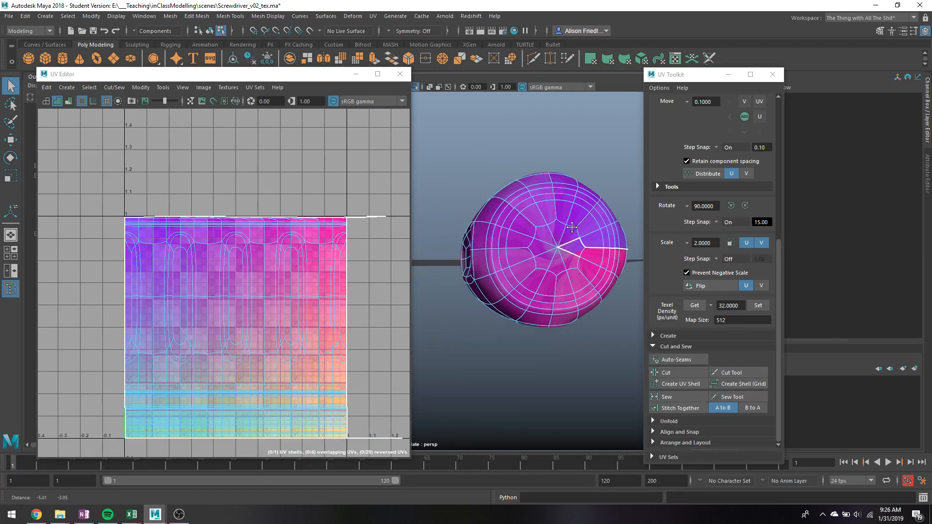
# - Select the edges radiating from the centre of the handle's rounded end cap and cut the UVs along them
pyautogui.moveTo(555, 233)
pyautogui.mouseDown(button='right')
pyautogui.moveTo(554, 241)
pyautogui.moveTo(557, 225)
pyautogui.mouseUp(button='right')
pyautogui.click(544, 217)
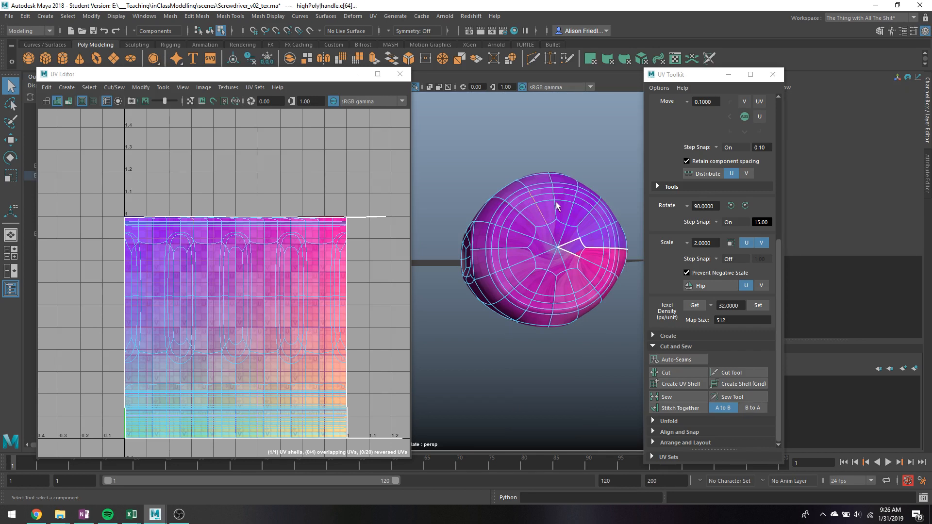
pyautogui.keyDown('shift'); pyautogui.doubleClick(565, 228); pyautogui.keyUp('shift')
pyautogui.click(518, 264)
pyautogui.keyDown('alt'); pyautogui.moveTo(529, 284); pyautogui.dragTo(551, 284); pyautogui.keyUp('alt')
pyautogui.click(558, 269)
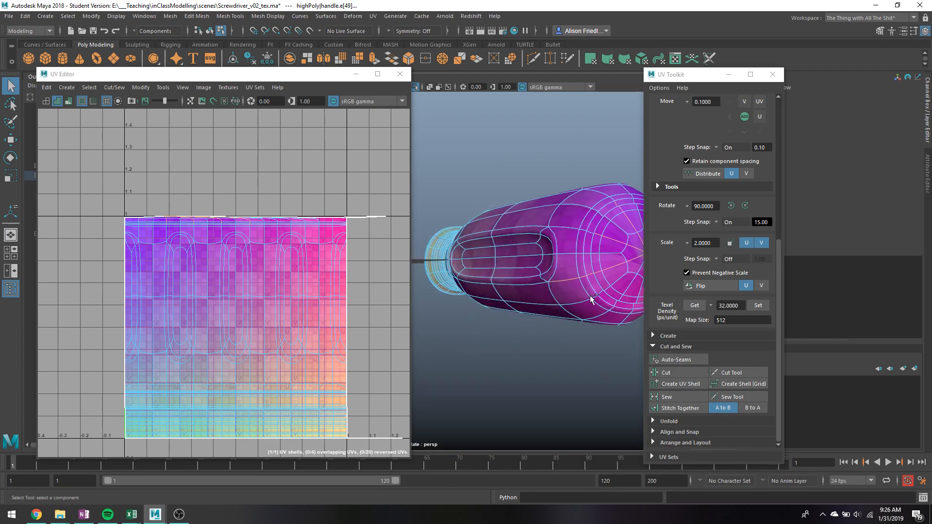
pyautogui.keyDown('alt'); pyautogui.moveTo(600, 307); pyautogui.dragTo(561, 278); pyautogui.keyUp('alt')
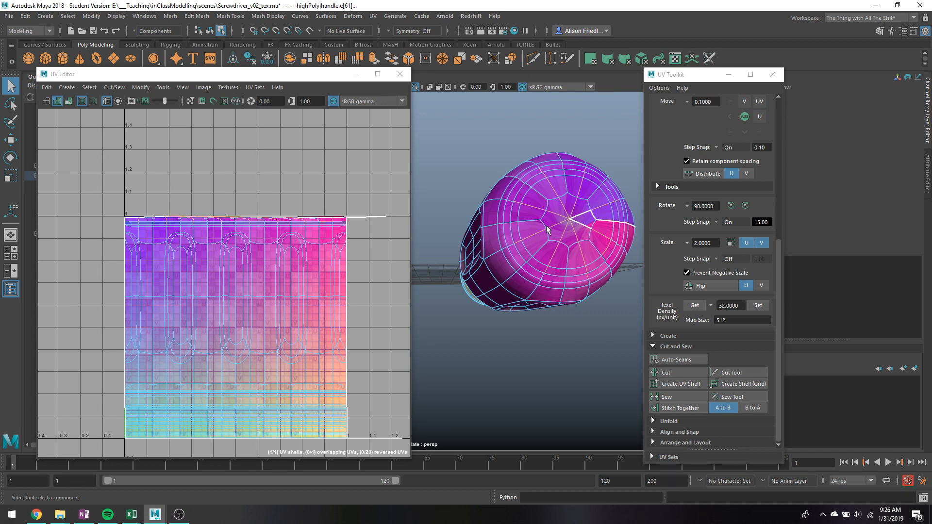
pyautogui.moveTo(288, 275); pyautogui.dragTo(335, 387, button='right')
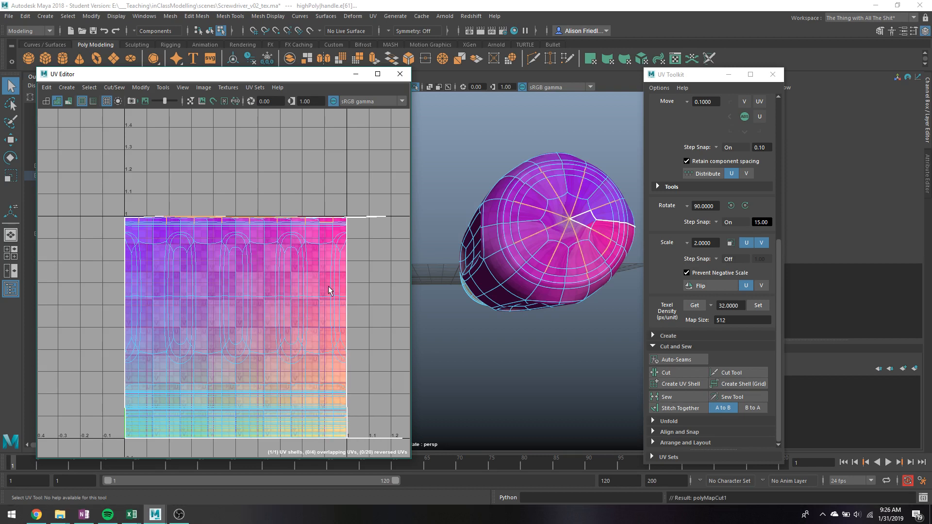
# - Select the UVs along the upper border of the handle's shell and unfold them
pyautogui.moveTo(304, 262); pyautogui.dragTo(339, 261, button='right')
pyautogui.moveTo(99, 182); pyautogui.dragTo(397, 225)
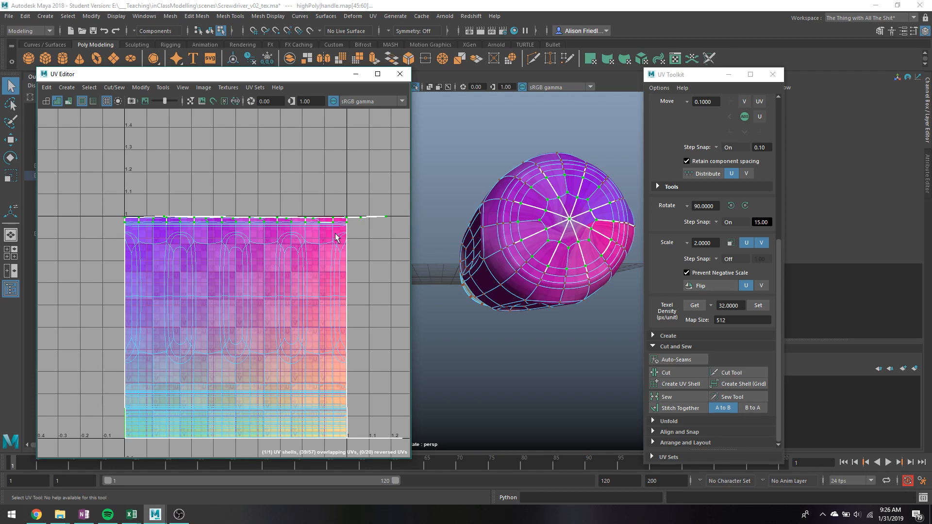
pyautogui.moveTo(307, 247); pyautogui.dragTo(371, 499, button='right')
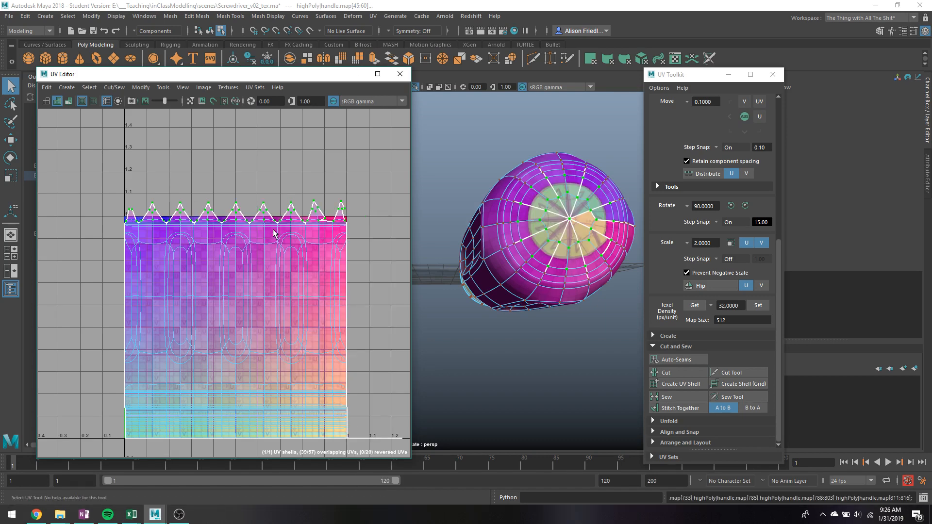
# - Inspect the unfolded rounded end cap and the seam edges running from it along the handle
pyautogui.moveTo(578, 179); pyautogui.dragTo(579, 135, button='right')
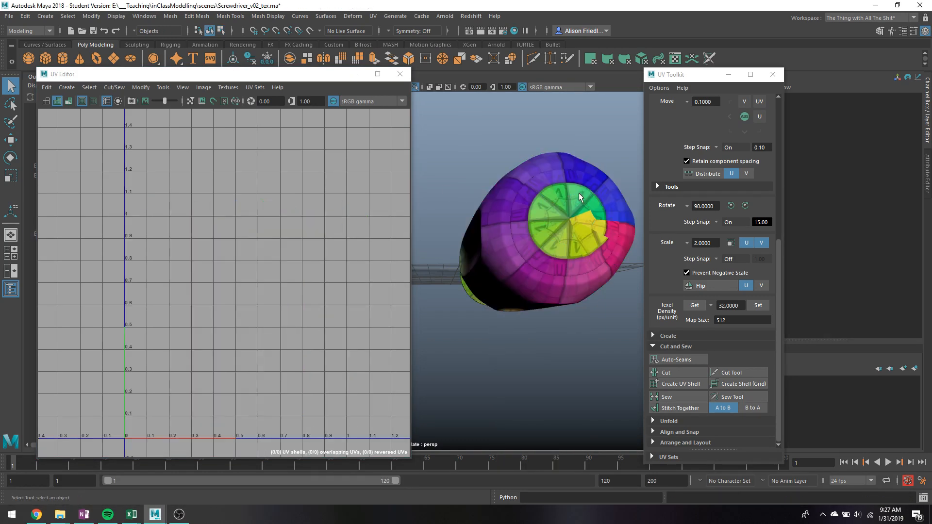
pyautogui.keyDown('alt'); pyautogui.moveTo(578, 193); pyautogui.dragTo(569, 207); pyautogui.keyUp('alt')
pyautogui.click(567, 279)
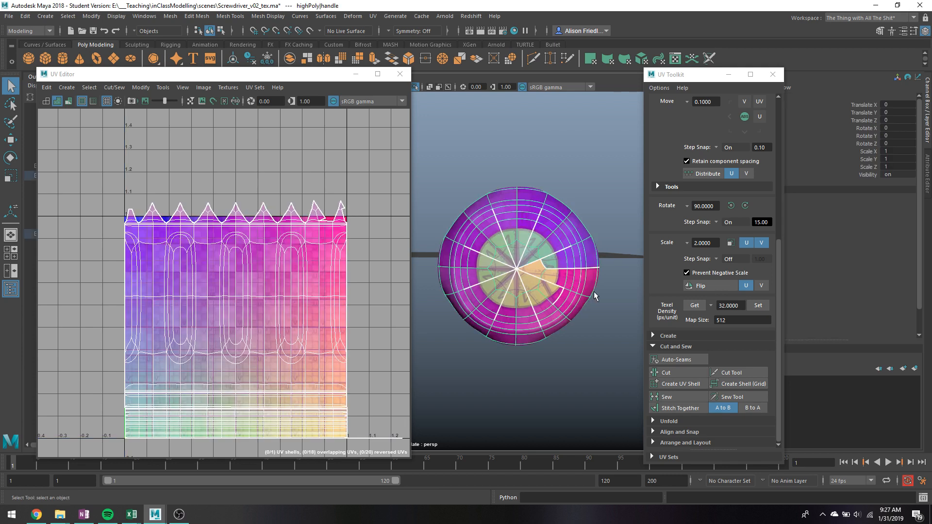
pyautogui.moveTo(574, 281); pyautogui.dragTo(573, 226, button='right')
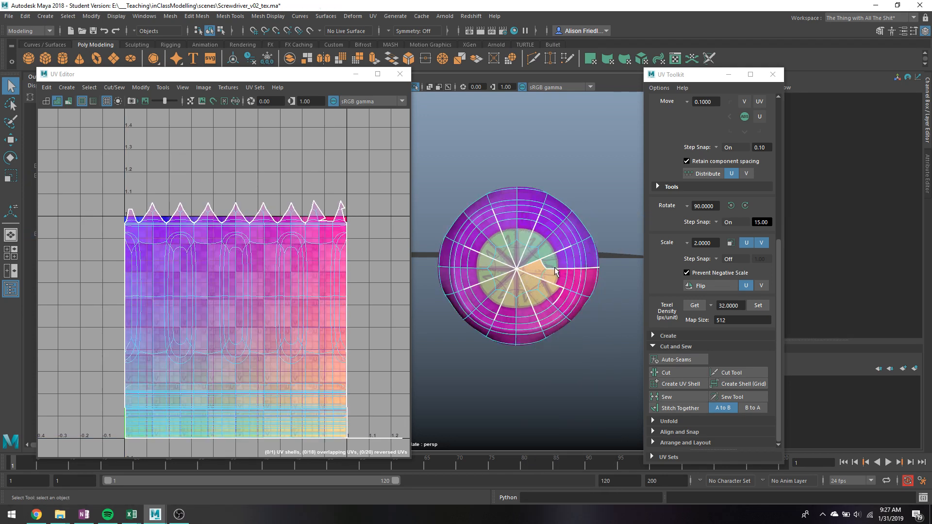
pyautogui.click(544, 268)
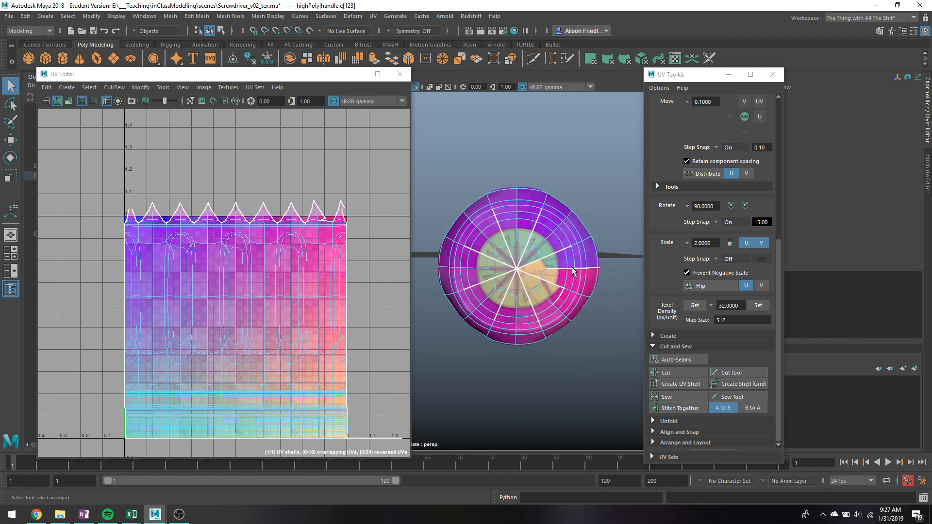
pyautogui.moveTo(573, 271)
pyautogui.keyDown('alt'); pyautogui.mouseDown()
pyautogui.moveTo(536, 263)
pyautogui.moveTo(557, 274)
pyautogui.mouseUp(); pyautogui.keyUp('alt')
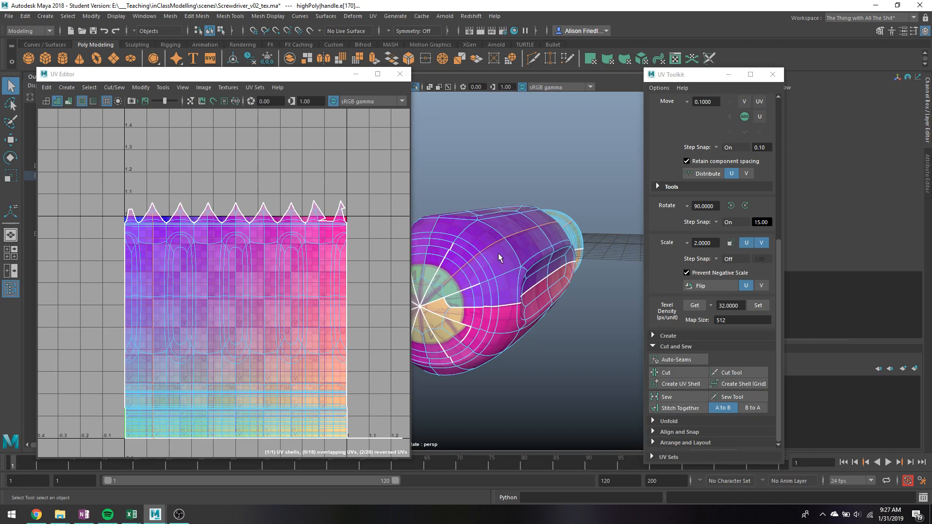
pyautogui.keyDown('alt'); pyautogui.moveTo(498, 252); pyautogui.dragTo(534, 262); pyautogui.keyUp('alt')
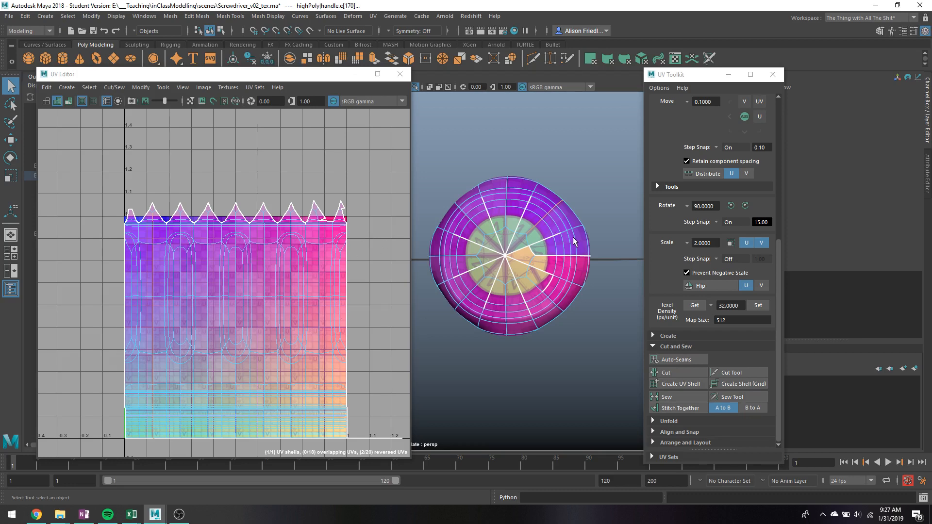
# - Select the edges radiating from the centre of the handle's flat end and cut the UVs along them
pyautogui.keyDown('alt'); pyautogui.moveTo(575, 241); pyautogui.dragTo(388, 250); pyautogui.keyUp('alt')
pyautogui.keyDown('alt'); pyautogui.moveTo(461, 253); pyautogui.dragTo(544, 237, button='middle'); pyautogui.keyUp('alt')
pyautogui.scroll(4, 538, 238)
pyautogui.moveTo(494, 211); pyautogui.dragTo(504, 199, button='right')
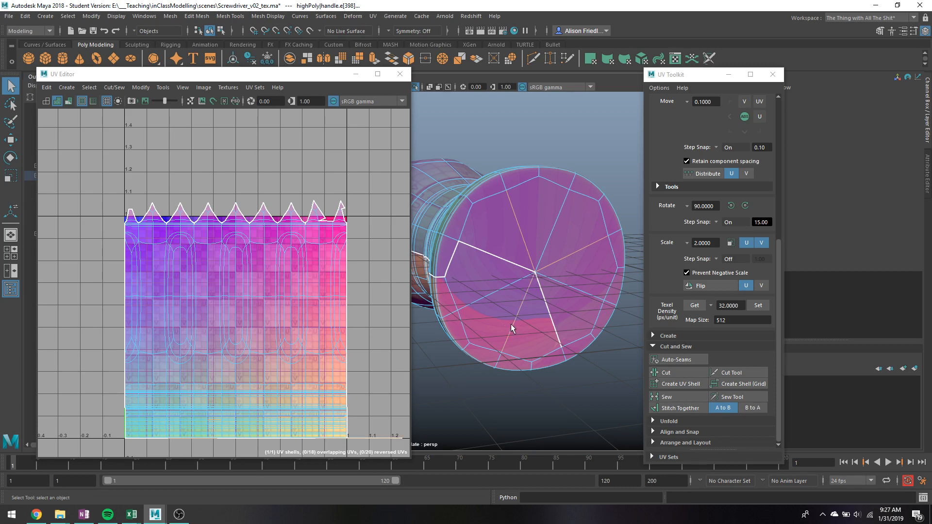
pyautogui.moveTo(261, 287); pyautogui.dragTo(306, 396, button='right')
# - Select the UVs along the lower border of the handle's shell and unfold them
pyautogui.moveTo(266, 425); pyautogui.dragTo(306, 381, button='right')
pyautogui.moveTo(105, 435); pyautogui.dragTo(488, 467)
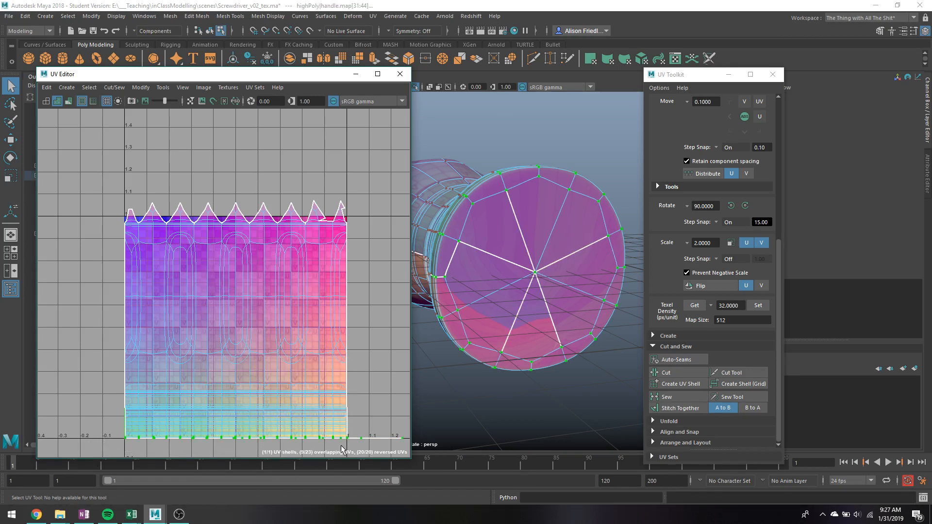
pyautogui.keyDown('alt'); pyautogui.moveTo(303, 414); pyautogui.dragTo(291, 360, button='middle'); pyautogui.keyUp('alt')
pyautogui.scroll(-1, 292, 357)
pyautogui.moveTo(275, 356); pyautogui.dragTo(307, 507, button='right')
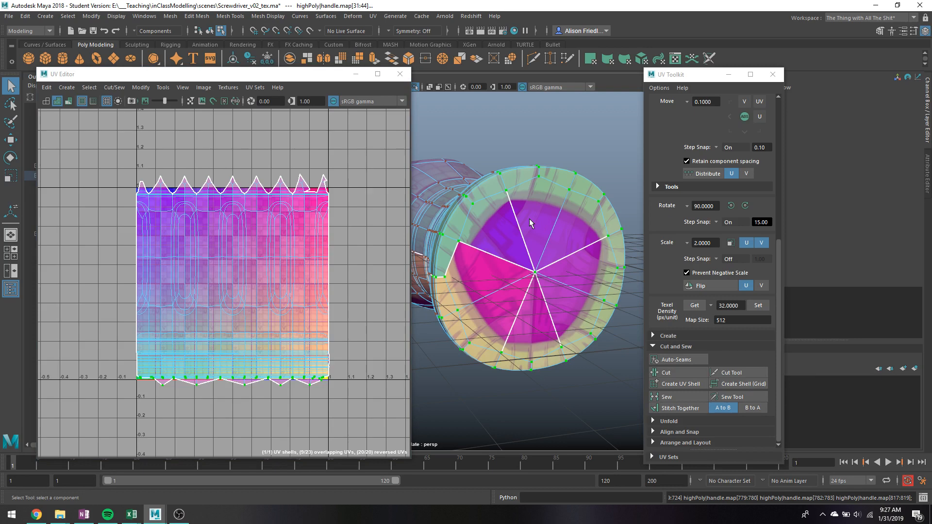
# - Examine the checker texture along the handle and on its flat end for distortion after unfolding
pyautogui.moveTo(523, 217); pyautogui.dragTo(558, 203, button='right')
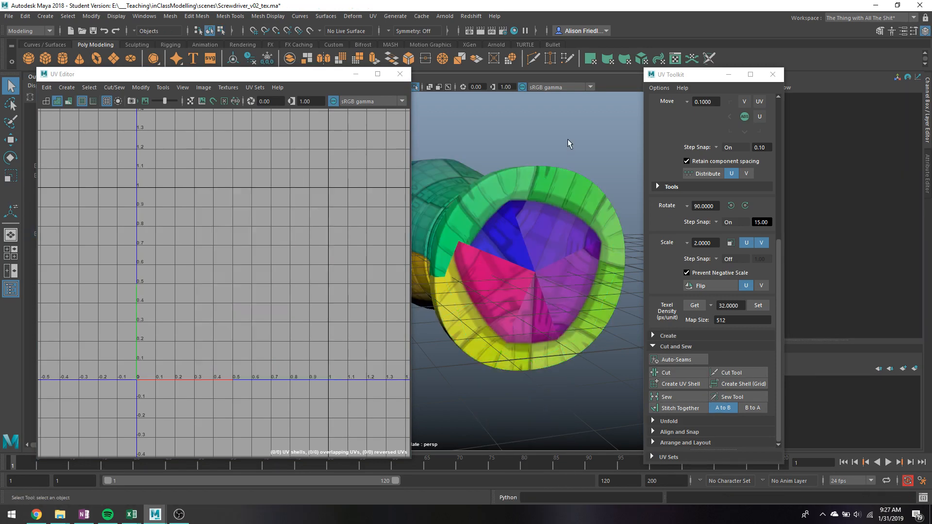
pyautogui.keyDown('alt'); pyautogui.moveTo(568, 141); pyautogui.dragTo(555, 235); pyautogui.keyUp('alt')
pyautogui.click(554, 235)
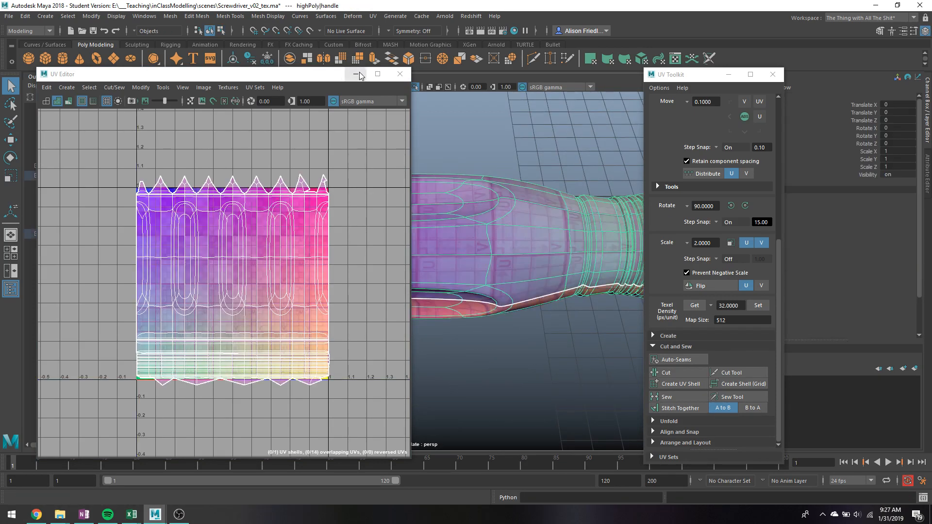
pyautogui.click(356, 74)
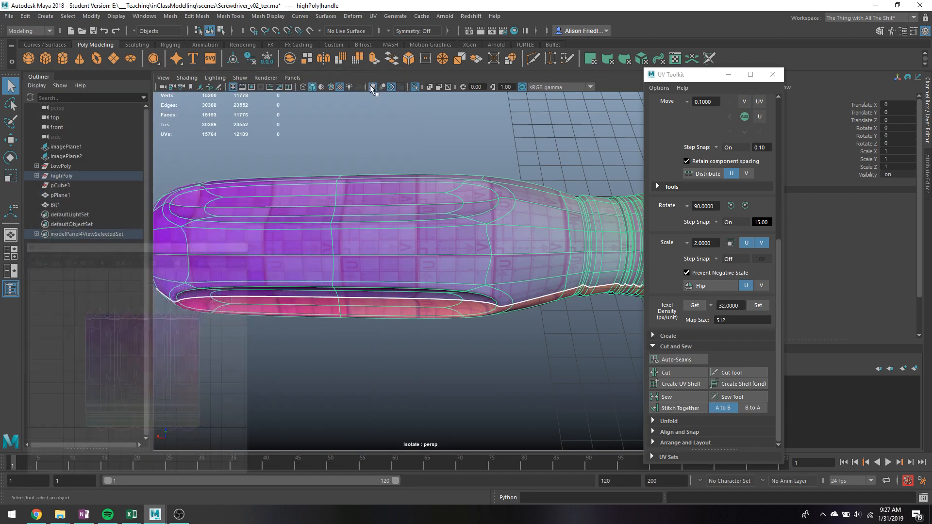
pyautogui.scroll(-3, 493, 239)
pyautogui.keyDown('alt'); pyautogui.moveTo(493, 240); pyautogui.dragTo(525, 268); pyautogui.keyUp('alt')
pyautogui.moveTo(426, 191); pyautogui.dragTo(509, 185, button='right')
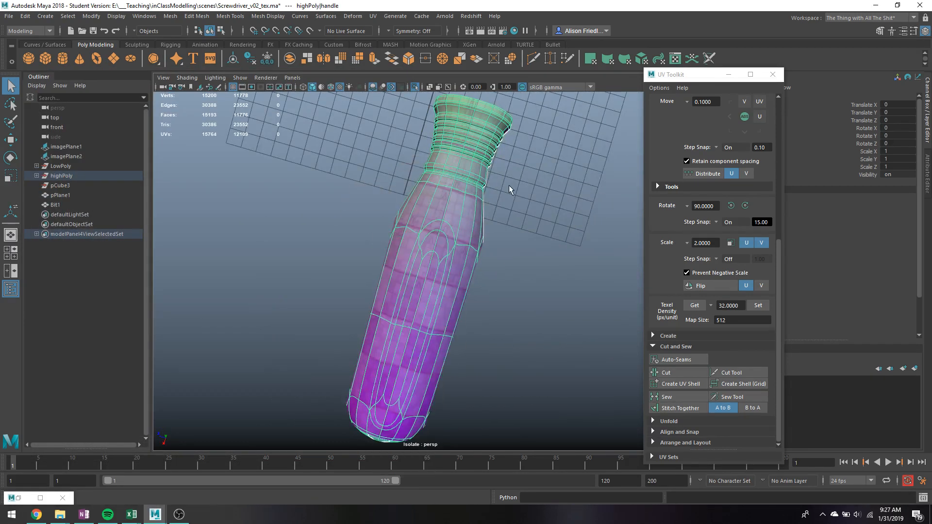
pyautogui.keyDown('alt'); pyautogui.moveTo(547, 288); pyautogui.dragTo(363, 226); pyautogui.keyUp('alt')
pyautogui.scroll(3, 337, 217)
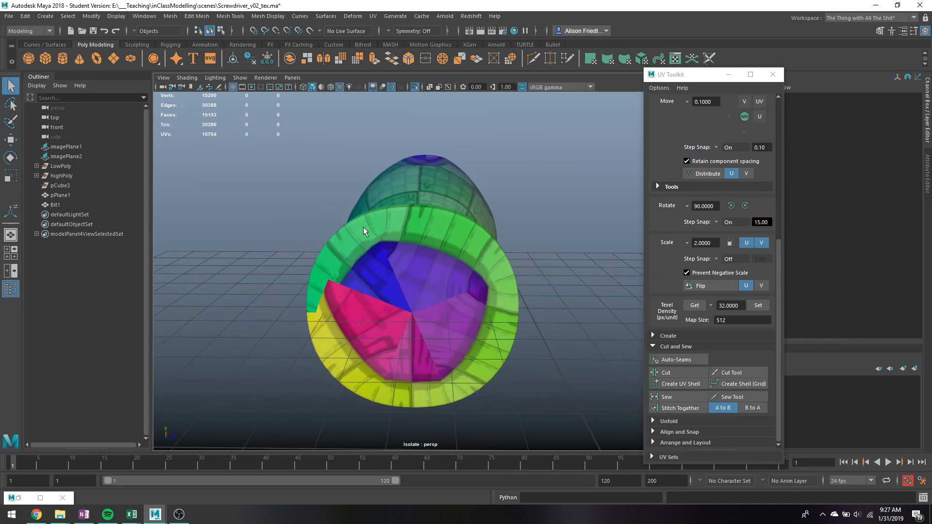
# - Compare the handle's flat end and UV shell in smoothed and unsmoothed display, finishing with the unsmoothed one
pyautogui.click(434, 253)
pyautogui.press('1')
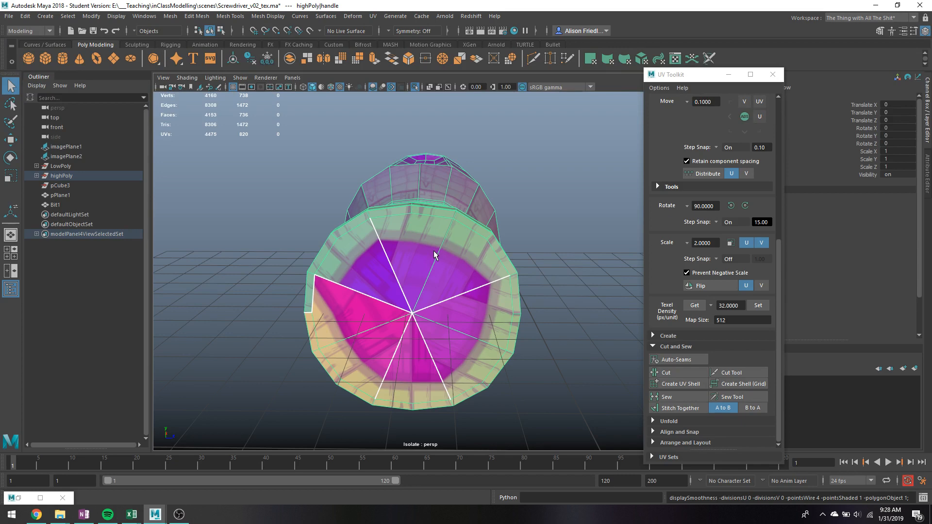
pyautogui.keyDown('alt'); pyautogui.moveTo(422, 242); pyautogui.dragTo(419, 266); pyautogui.keyUp('alt')
pyautogui.press('3')
pyautogui.click(18, 497)
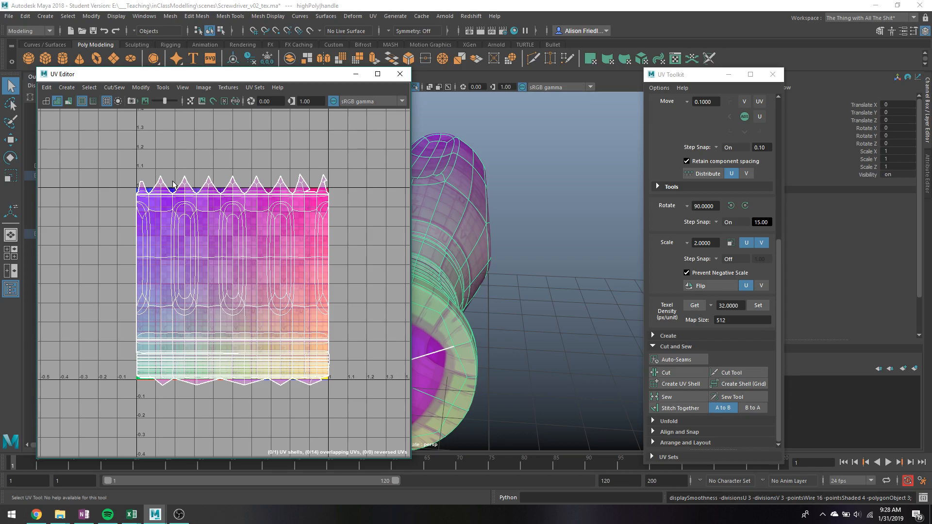
pyautogui.scroll(2, 173, 185)
pyautogui.keyDown('alt'); pyautogui.moveTo(360, 185); pyautogui.dragTo(333, 218, button='middle'); pyautogui.keyUp('alt')
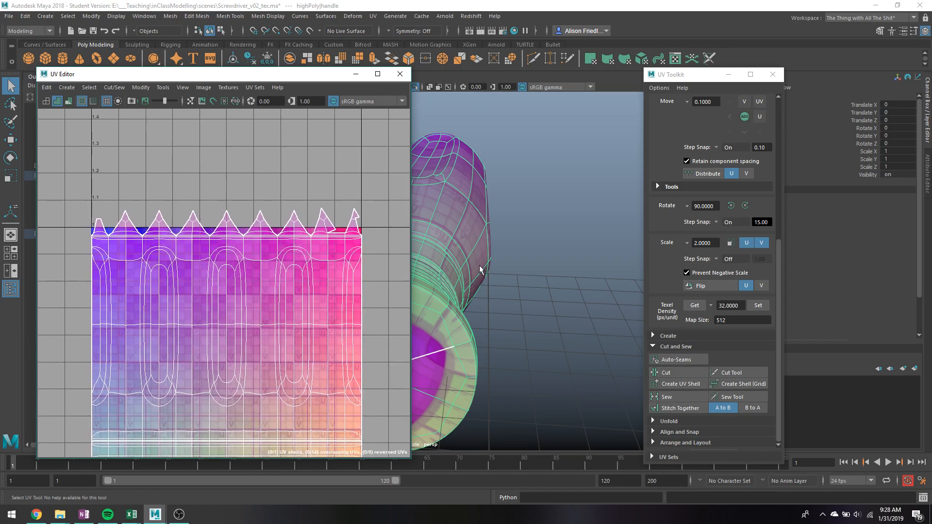
pyautogui.keyDown('alt'); pyautogui.moveTo(480, 269); pyautogui.dragTo(490, 231); pyautogui.keyUp('alt')
pyautogui.keyDown('alt'); pyautogui.moveTo(227, 362); pyautogui.dragTo(219, 286, button='middle'); pyautogui.keyUp('alt')
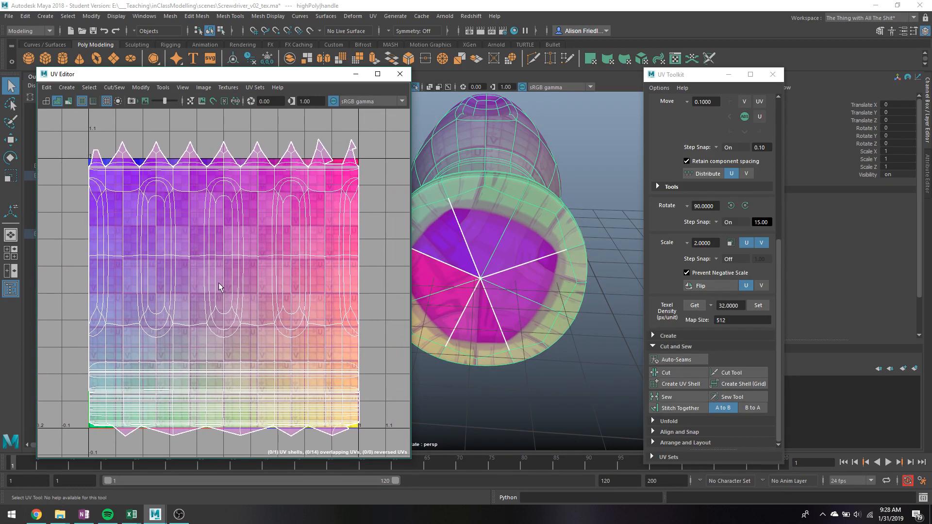
pyautogui.press('1')
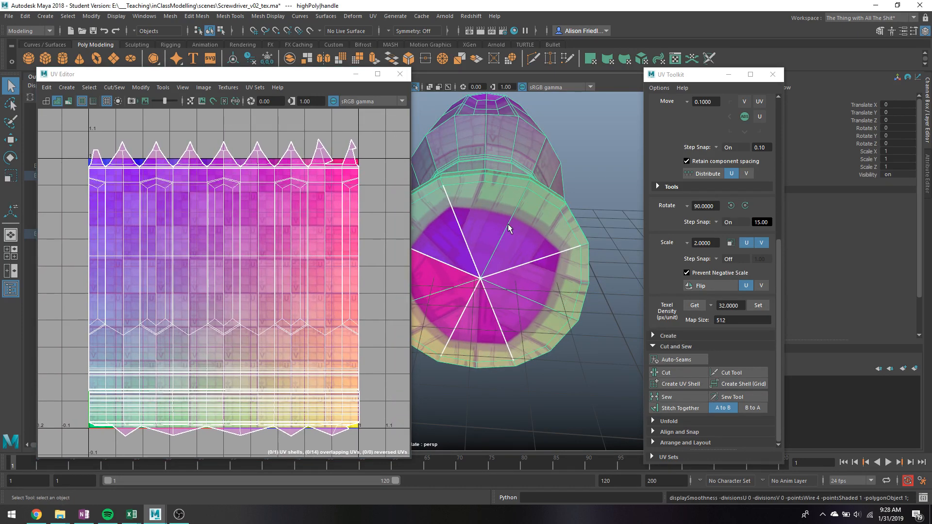
# - Select the handle's whole UV shell and scale it down so both jagged borders fit the 0 to 1 tile
pyautogui.moveTo(223, 163); pyautogui.dragTo(233, 204, button='right')
pyautogui.click(233, 204)
pyautogui.press('r')
pyautogui.moveTo(223, 287); pyautogui.dragTo(216, 298)
# - Turn off step snapping for moves and shift the UV shell slightly down within the 0 to 1 tile
pyautogui.press('w')
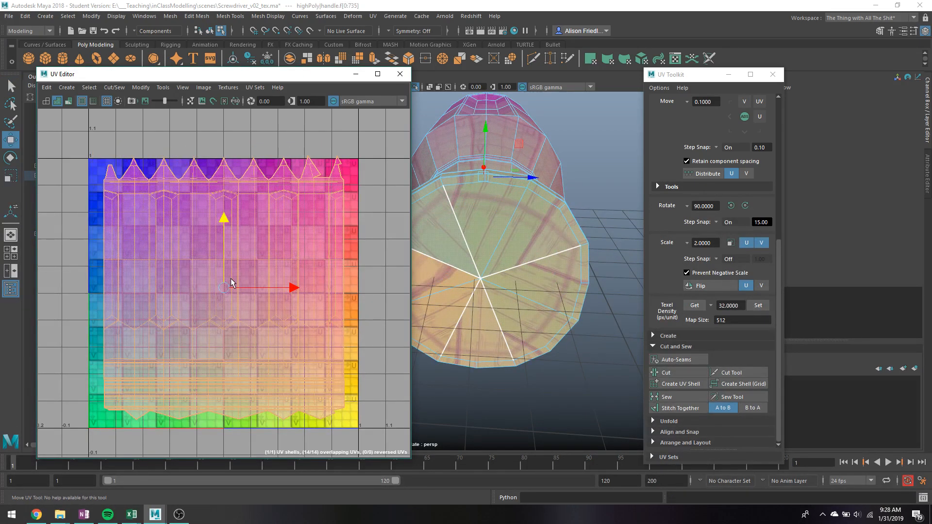
pyautogui.click(227, 222)
pyautogui.moveTo(228, 224)
pyautogui.mouseDown()
pyautogui.moveTo(233, 235)
pyautogui.moveTo(240, 229)
pyautogui.moveTo(233, 210)
pyautogui.moveTo(233, 234)
pyautogui.moveTo(235, 217)
pyautogui.mouseUp()
pyautogui.scroll(1, 714, 222)
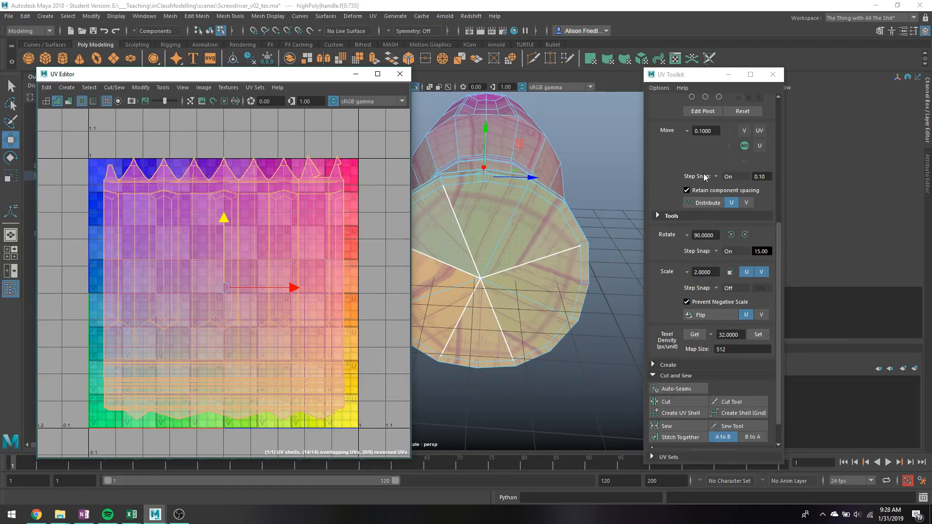
pyautogui.click(728, 178)
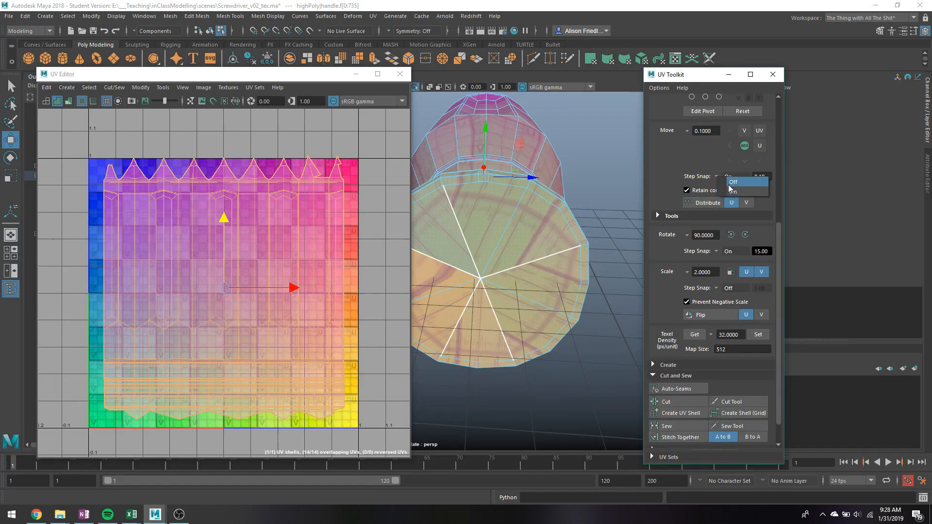
pyautogui.click(732, 183)
pyautogui.moveTo(224, 219)
pyautogui.mouseDown()
pyautogui.moveTo(236, 247)
pyautogui.moveTo(237, 226)
pyautogui.mouseUp()
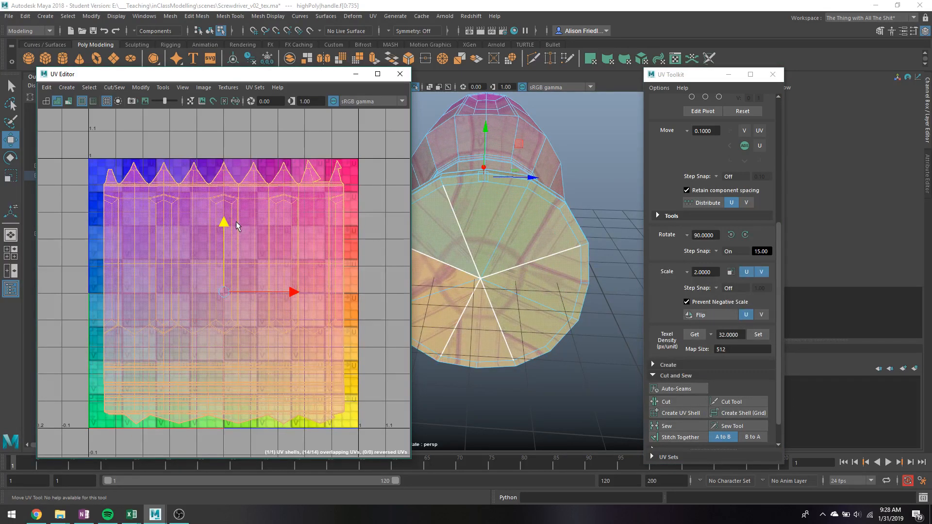
pyautogui.press('q')
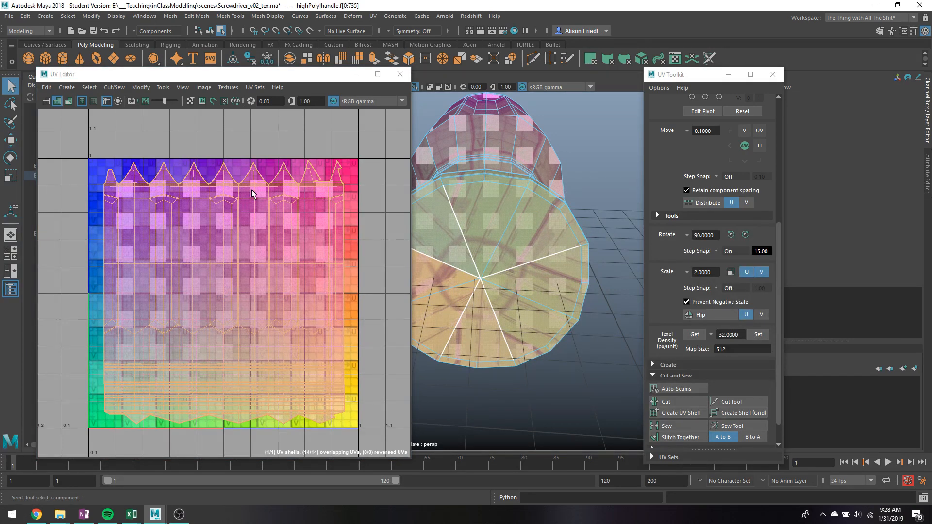
# - Try to unfold the UVs along the shell's upper border again, and undo the unfold
pyautogui.moveTo(540, 225); pyautogui.dragTo(600, 205, button='right')
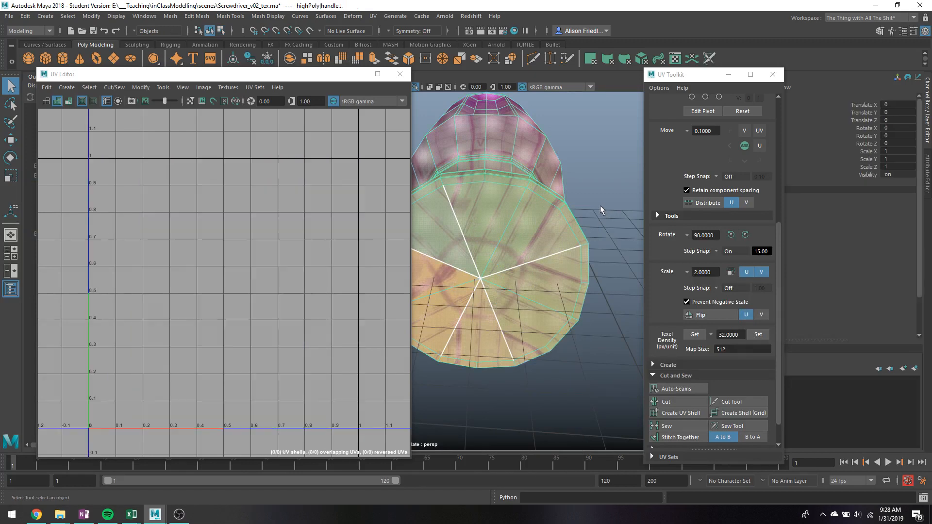
pyautogui.keyDown('alt'); pyautogui.moveTo(592, 219); pyautogui.dragTo(574, 219); pyautogui.keyUp('alt')
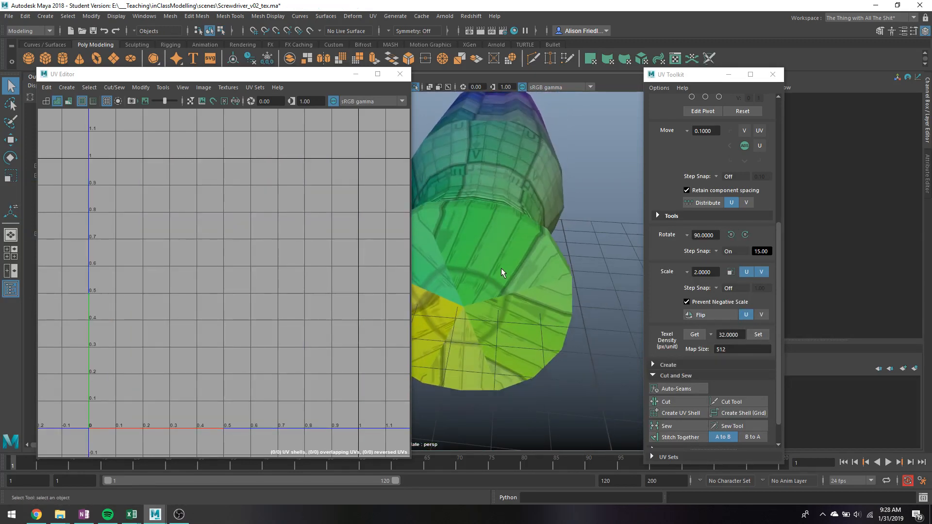
pyautogui.keyDown('alt'); pyautogui.moveTo(501, 268); pyautogui.dragTo(522, 250); pyautogui.keyUp('alt')
pyautogui.click(520, 263)
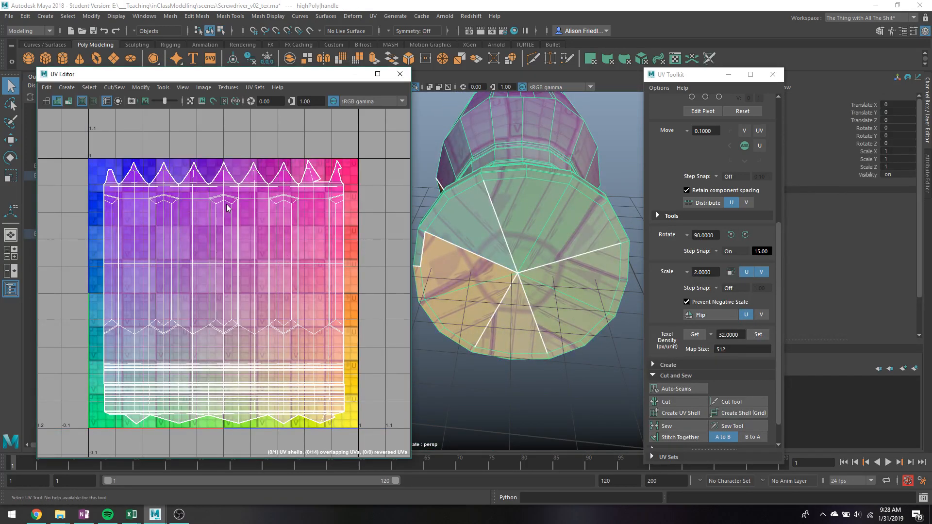
pyautogui.moveTo(229, 210); pyautogui.dragTo(97, 142, button='right')
pyautogui.moveTo(138, 185); pyautogui.dragTo(136, 156, button='right')
pyautogui.moveTo(100, 152); pyautogui.dragTo(339, 189)
pyautogui.moveTo(338, 190); pyautogui.dragTo(413, 499, button='right')
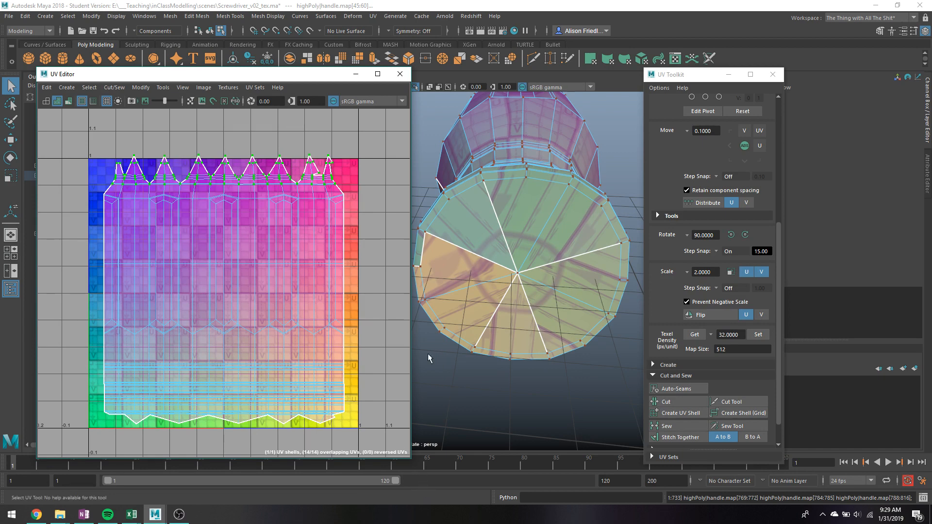
pyautogui.keyDown('alt'); pyautogui.moveTo(429, 359); pyautogui.dragTo(541, 306); pyautogui.keyUp('alt')
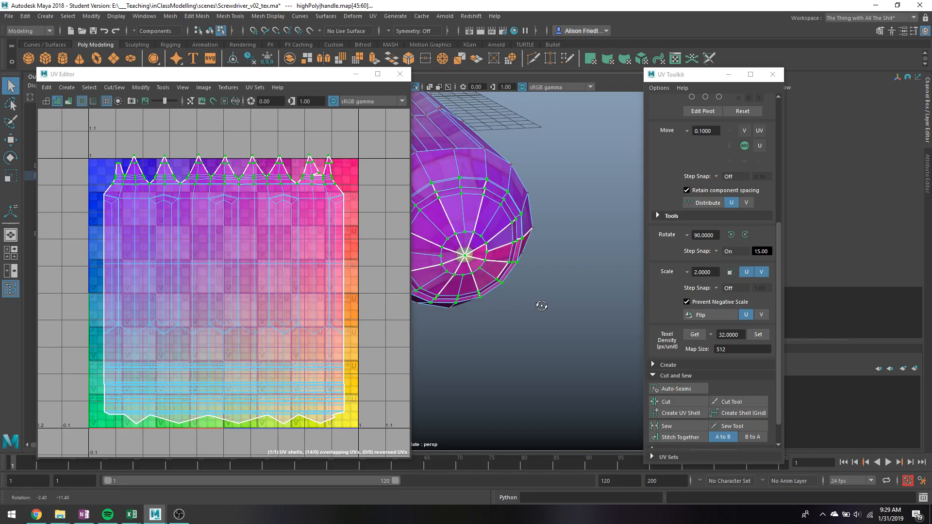
pyautogui.click(520, 303)
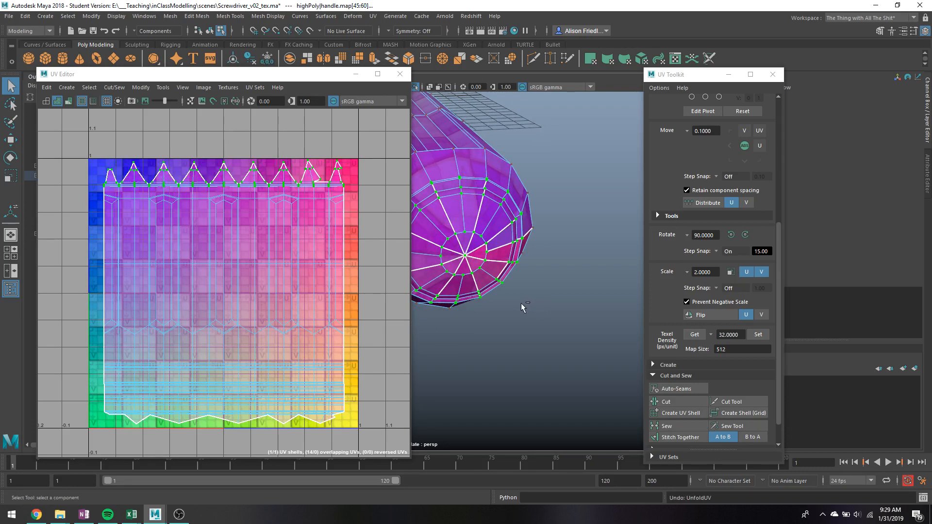
# - Select the UVs along the scaled shell's lower border, unfold them again and check the flat end's texture
pyautogui.moveTo(112, 409); pyautogui.dragTo(151, 382, button='right')
pyautogui.moveTo(89, 400); pyautogui.dragTo(353, 433)
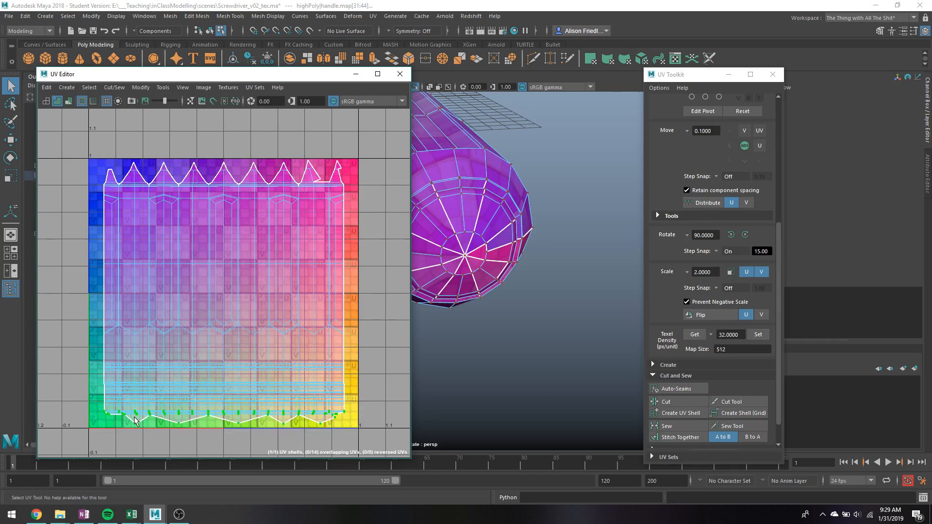
pyautogui.moveTo(139, 380); pyautogui.dragTo(197, 504, button='right')
pyautogui.keyDown('alt'); pyautogui.moveTo(610, 316); pyautogui.dragTo(677, 323); pyautogui.keyUp('alt')
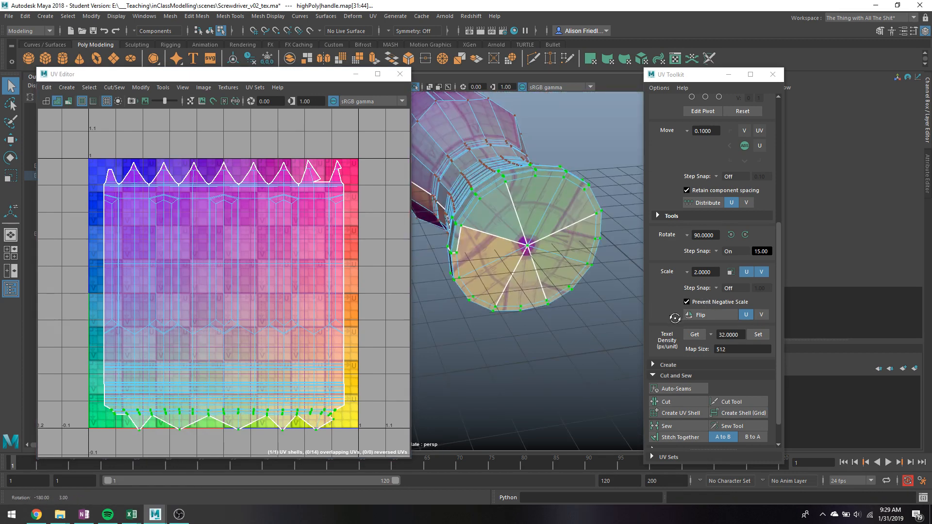
pyautogui.moveTo(551, 224); pyautogui.dragTo(590, 153, button='right')
pyautogui.click(590, 153)
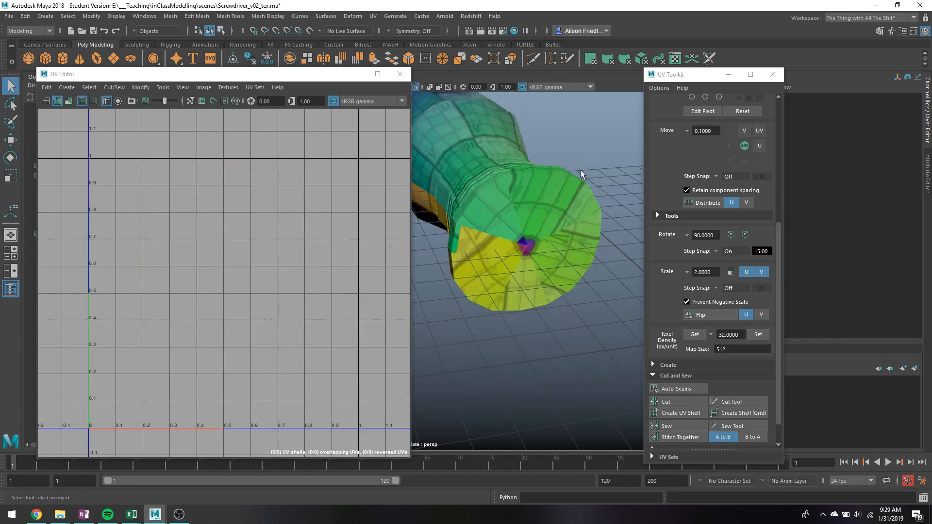
pyautogui.moveTo(581, 170)
pyautogui.keyDown('alt'); pyautogui.mouseDown()
pyautogui.moveTo(582, 187)
pyautogui.moveTo(572, 183)
pyautogui.moveTo(587, 194)
pyautogui.moveTo(563, 188)
pyautogui.moveTo(568, 181)
pyautogui.mouseUp(); pyautogui.keyUp('alt')
pyautogui.click(549, 207)
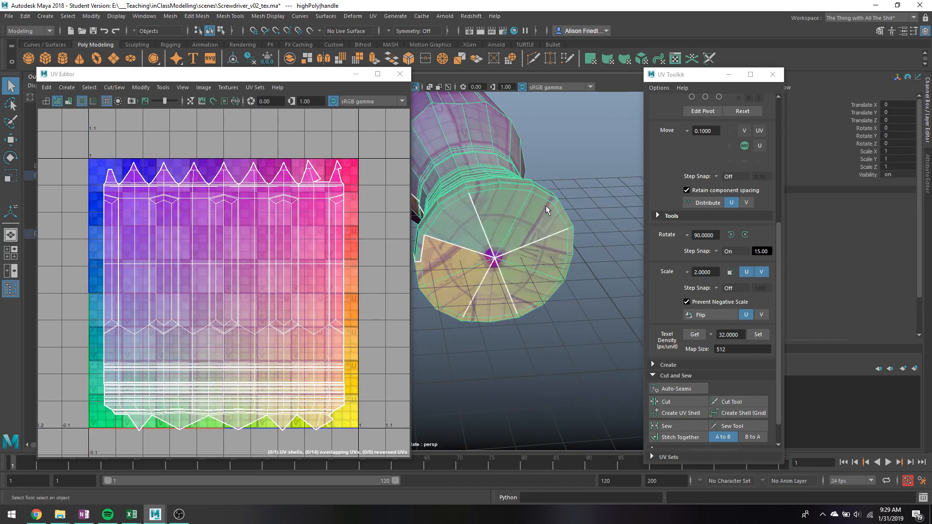
# - Select the handle's whole UV shell again and scale it down slightly to stay inside the 0 to 1 tile
pyautogui.press('w')
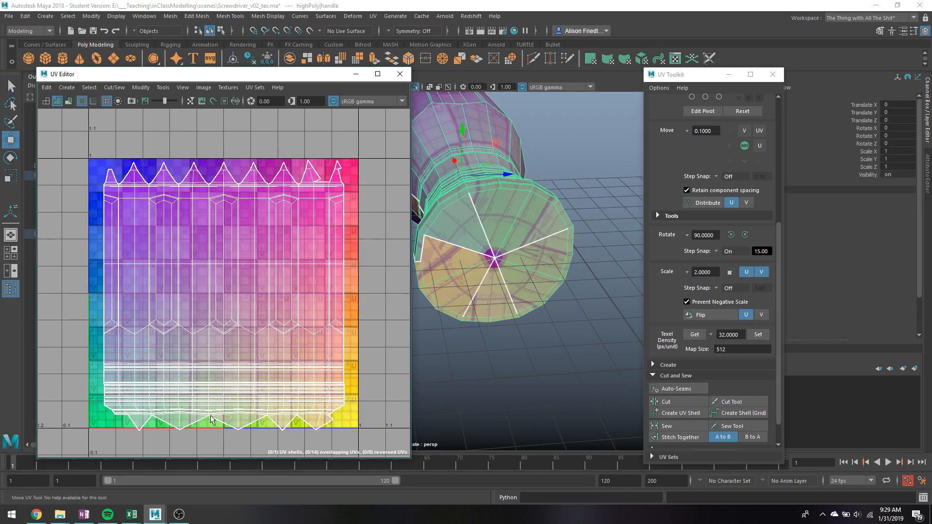
pyautogui.moveTo(207, 330); pyautogui.dragTo(208, 345, button='right')
pyautogui.click(217, 317)
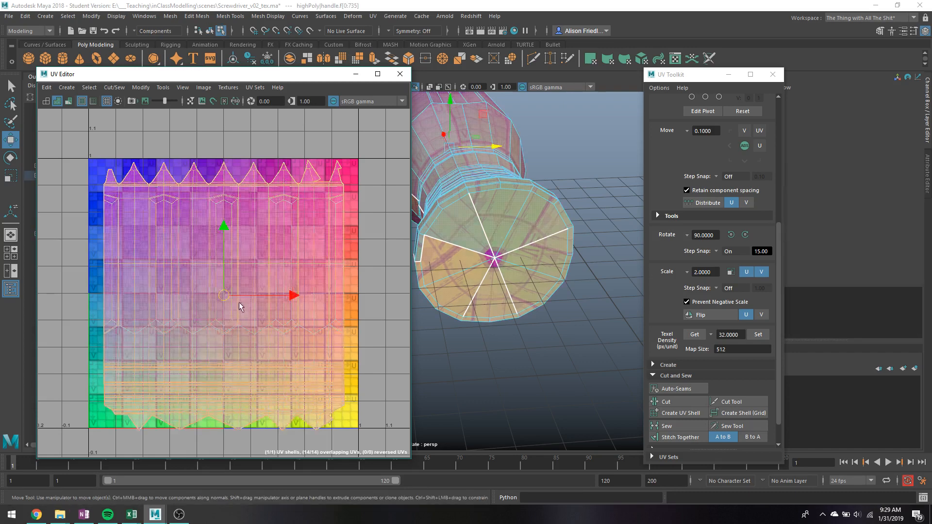
pyautogui.moveTo(227, 288); pyautogui.dragTo(223, 297)
pyautogui.press('r')
pyautogui.press('q')
# - Lay out the handle's UV shell automatically in the 0 to 1 tile with the Layout command
pyautogui.moveTo(231, 216); pyautogui.dragTo(256, 299, button='right')
pyautogui.moveTo(253, 303)
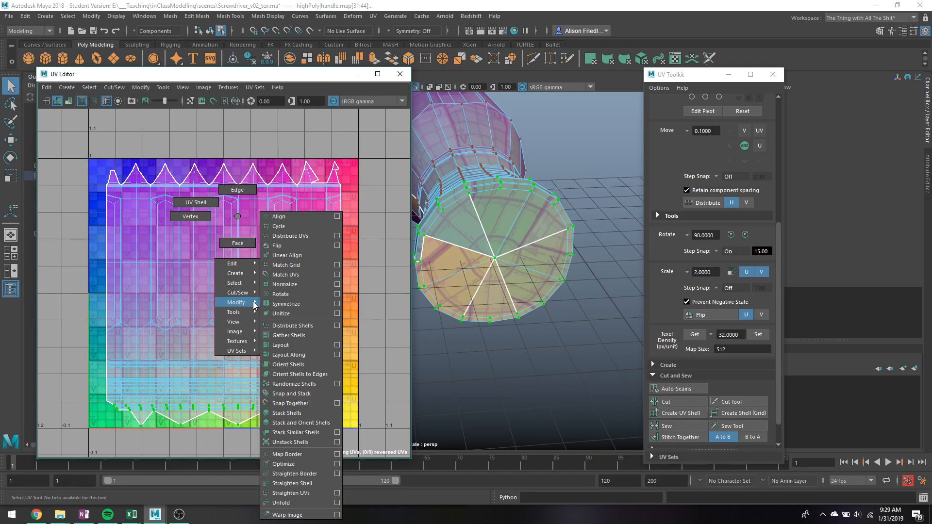
pyautogui.click(290, 345)
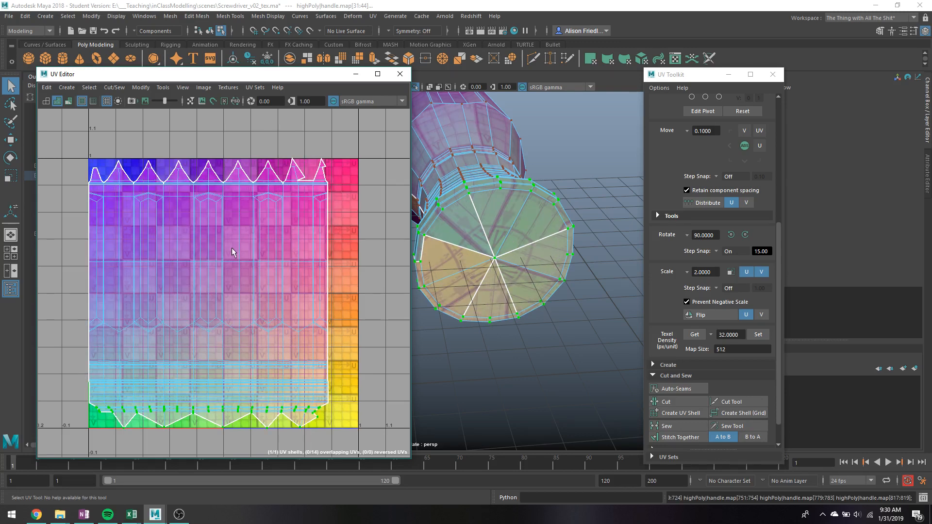
# - Deselect the handle, show the whole screwdriver instead of the isolated handle, and switch the viewport background to grey
pyautogui.moveTo(234, 250); pyautogui.dragTo(279, 244, button='right')
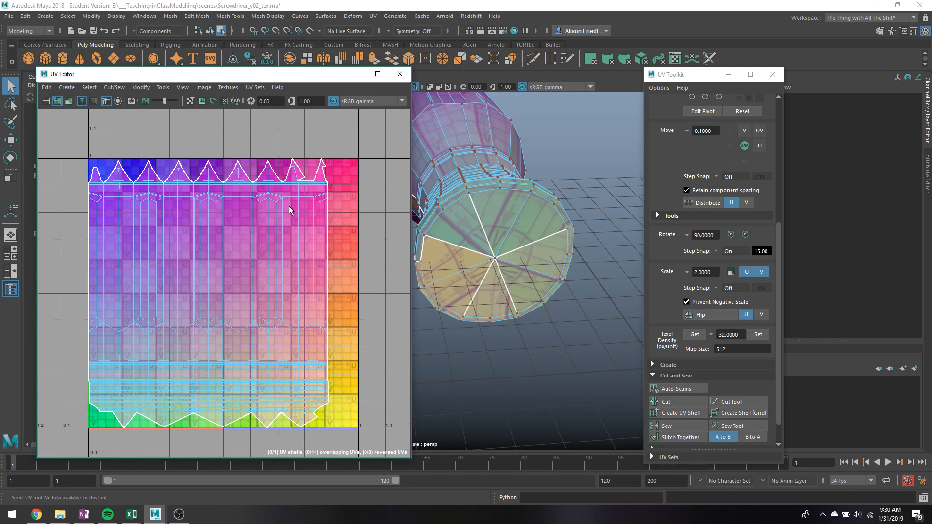
pyautogui.keyDown('alt'); pyautogui.moveTo(504, 218); pyautogui.dragTo(560, 272); pyautogui.keyUp('alt')
pyautogui.moveTo(489, 238); pyautogui.dragTo(510, 221, button='right')
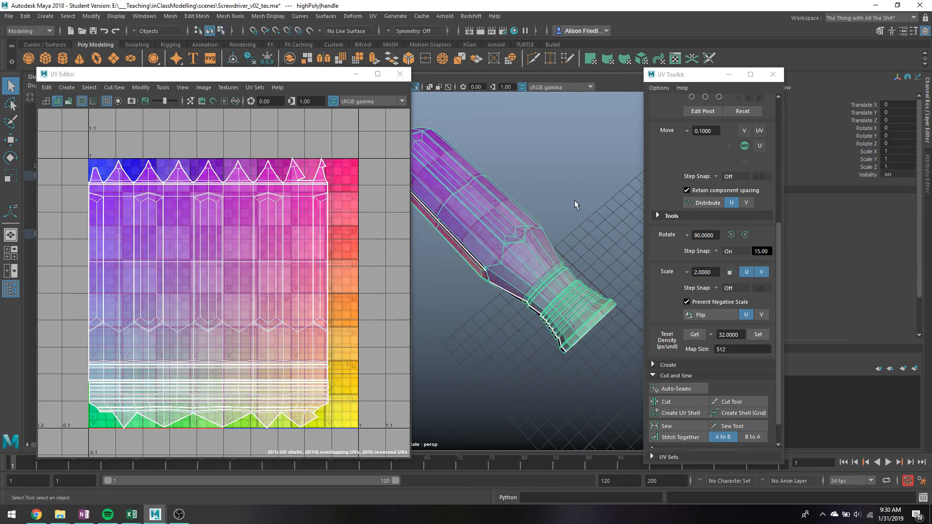
pyautogui.click(575, 200)
pyautogui.moveTo(593, 235)
pyautogui.keyDown('alt'); pyautogui.mouseDown()
pyautogui.moveTo(624, 206)
pyautogui.moveTo(618, 199)
pyautogui.moveTo(604, 229)
pyautogui.mouseUp(); pyautogui.keyUp('alt')
pyautogui.hotkey('alt', 'b')
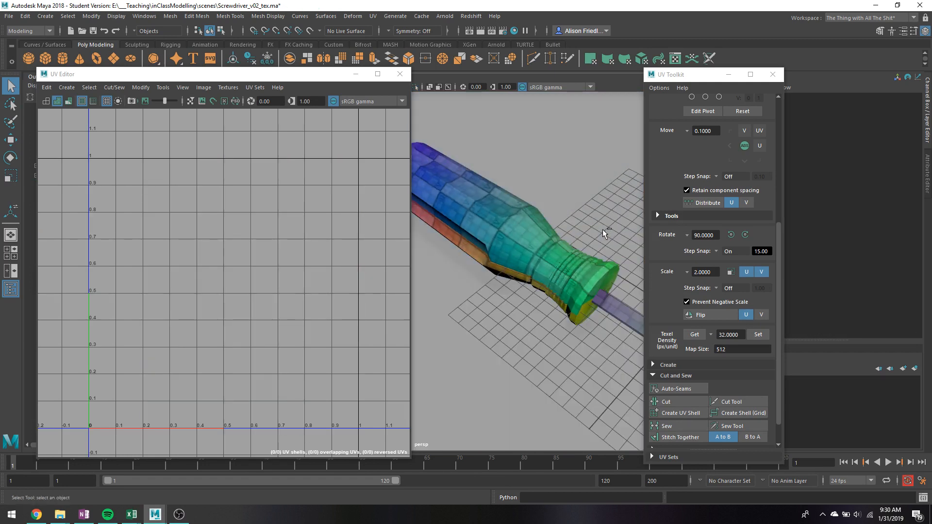
pyautogui.keyDown('alt'); pyautogui.moveTo(599, 224); pyautogui.dragTo(590, 282, button='middle'); pyautogui.keyUp('alt')
pyautogui.moveTo(154, 74); pyautogui.dragTo(201, 88)
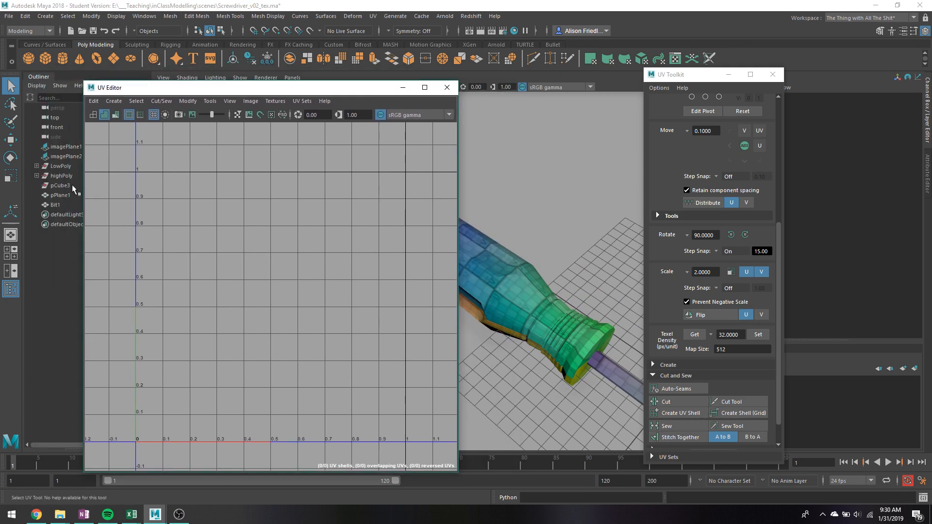
# - Expand the highPoly group and unhide its hidden handle1 object
pyautogui.click(37, 176)
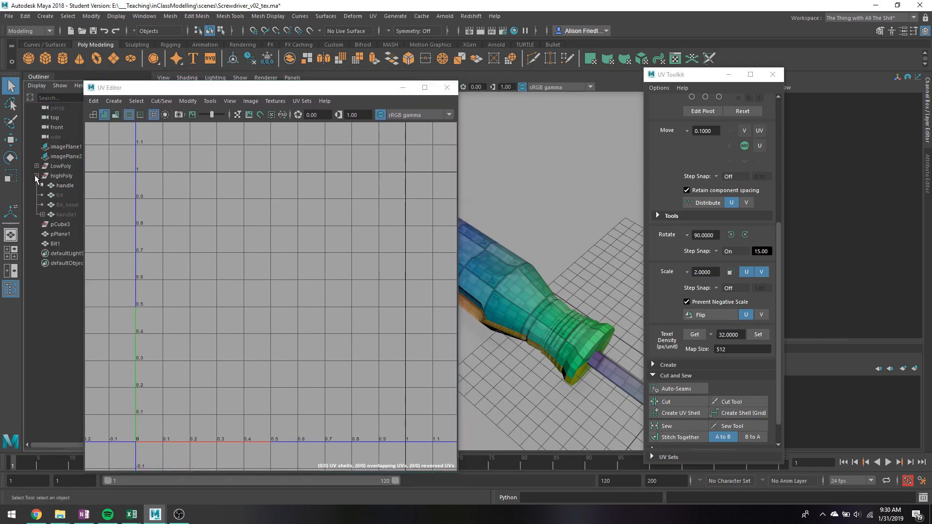
pyautogui.click(70, 195)
pyautogui.click(71, 215)
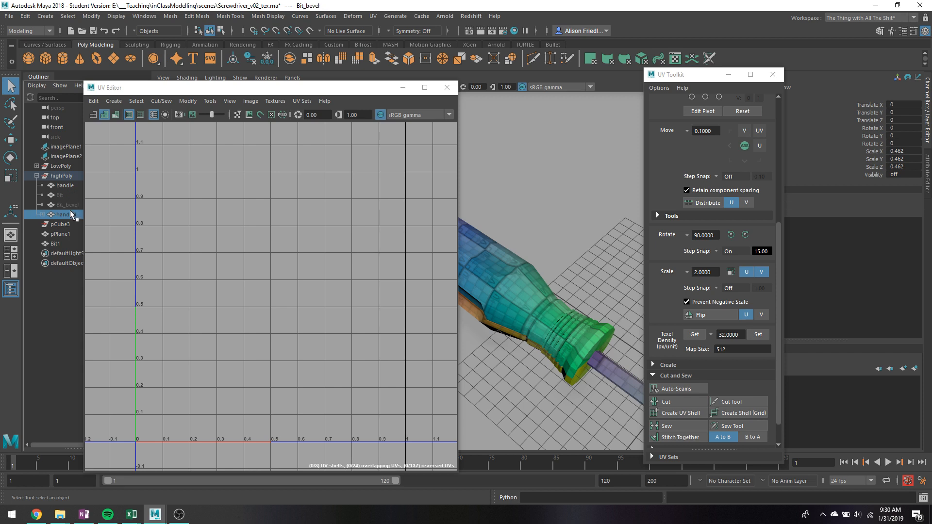
pyautogui.hotkey('shift', 'h')
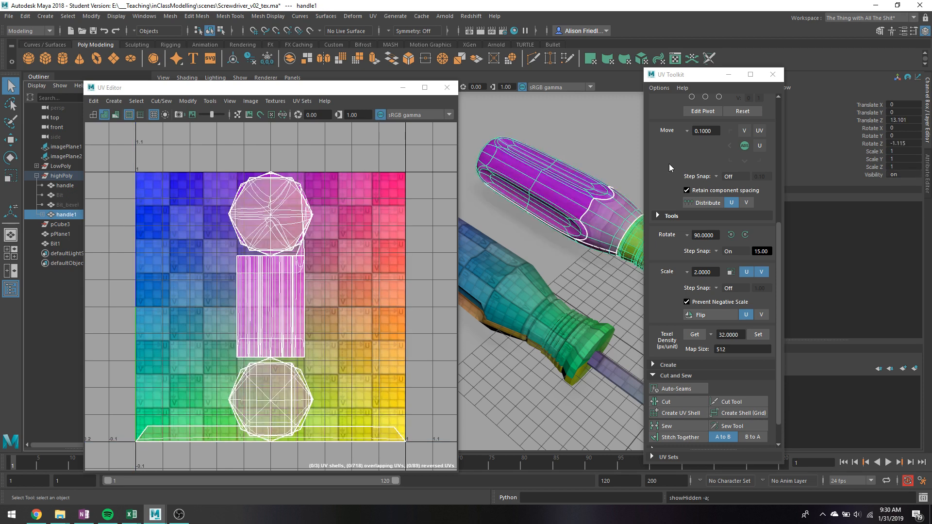
pyautogui.keyDown('alt'); pyautogui.moveTo(554, 216); pyautogui.dragTo(631, 198); pyautogui.keyUp('alt')
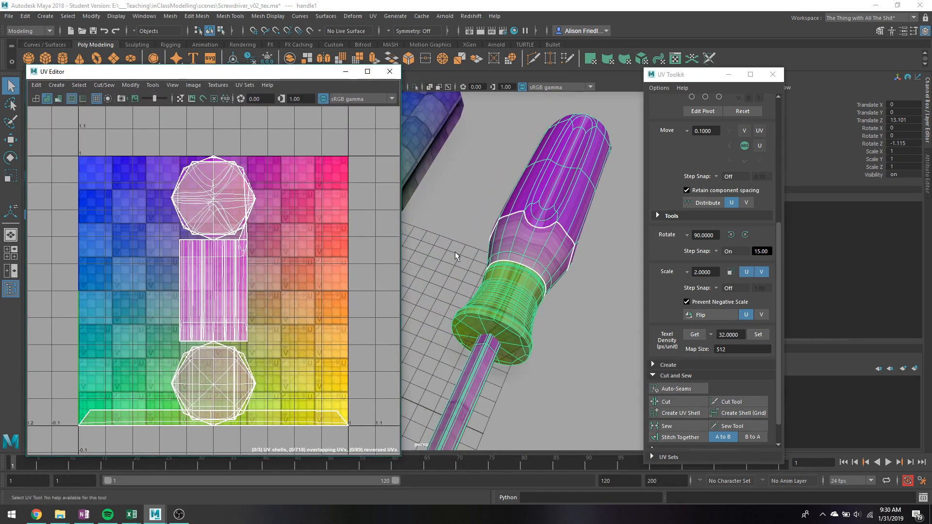
# - Apply automatic UV mapping to the highPoly handle and return to object mode
pyautogui.click(485, 376)
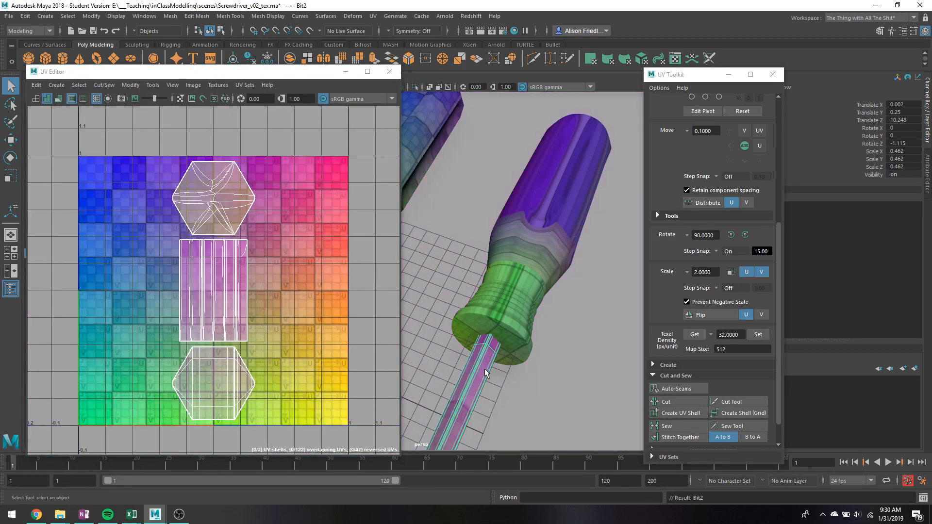
pyautogui.click(505, 318)
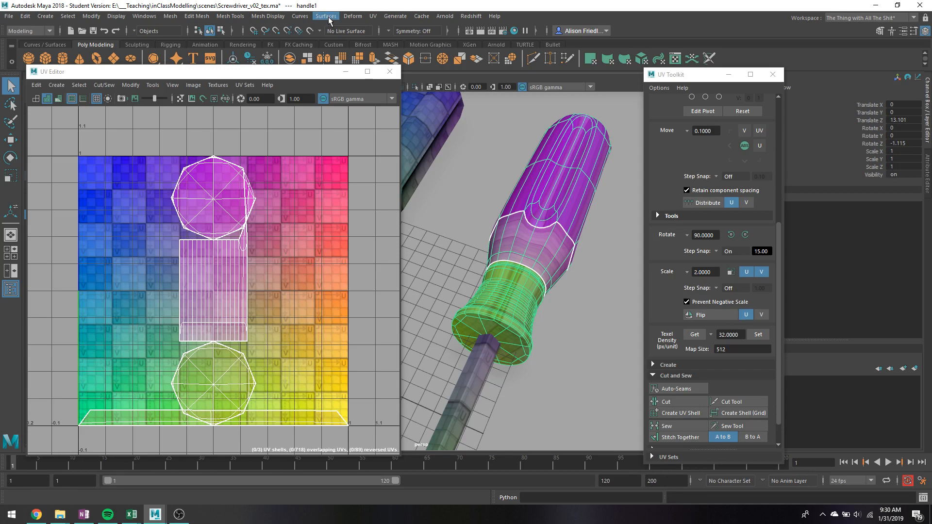
pyautogui.click(369, 17)
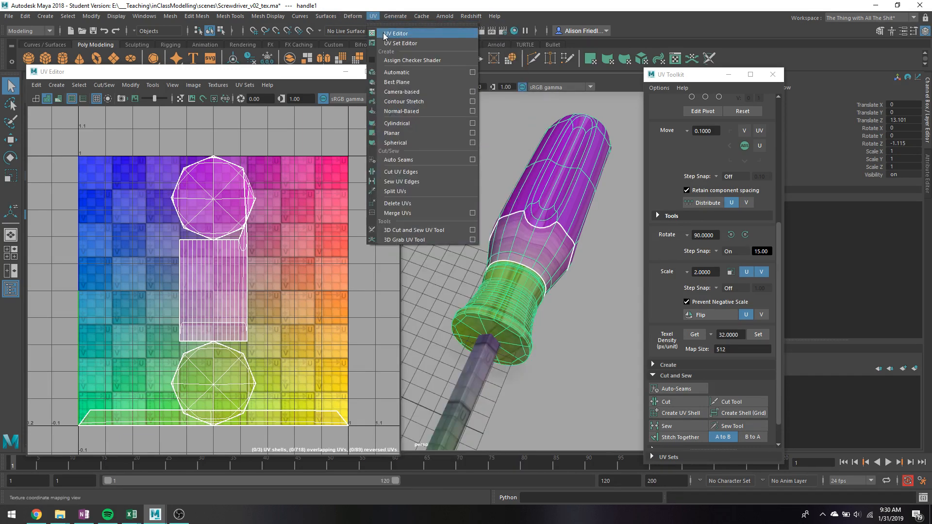
pyautogui.click(390, 72)
pyautogui.press('q')
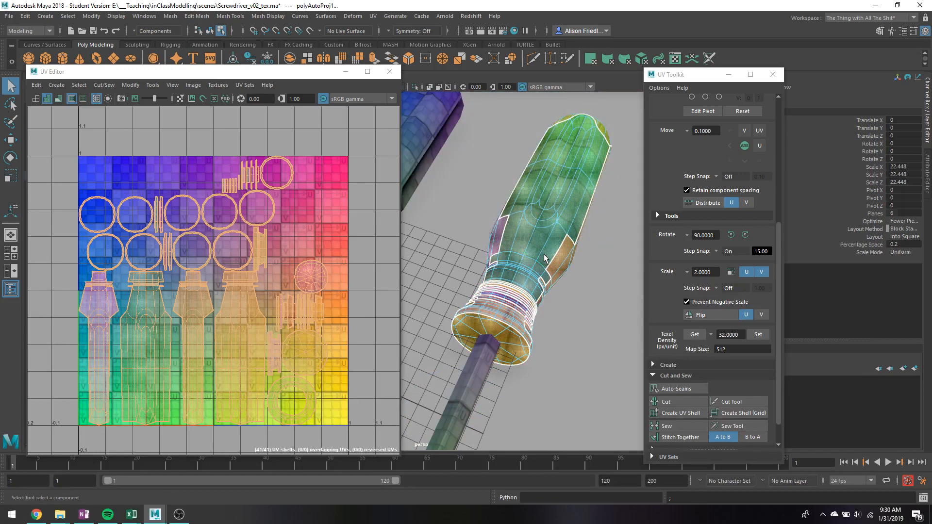
pyautogui.moveTo(546, 223); pyautogui.dragTo(576, 204, button='right')
# - Select the edge loops along the ridges and grooves of the highPoly handle's ribbed collar
pyautogui.keyDown('alt'); pyautogui.moveTo(557, 244); pyautogui.dragTo(452, 264); pyautogui.keyUp('alt')
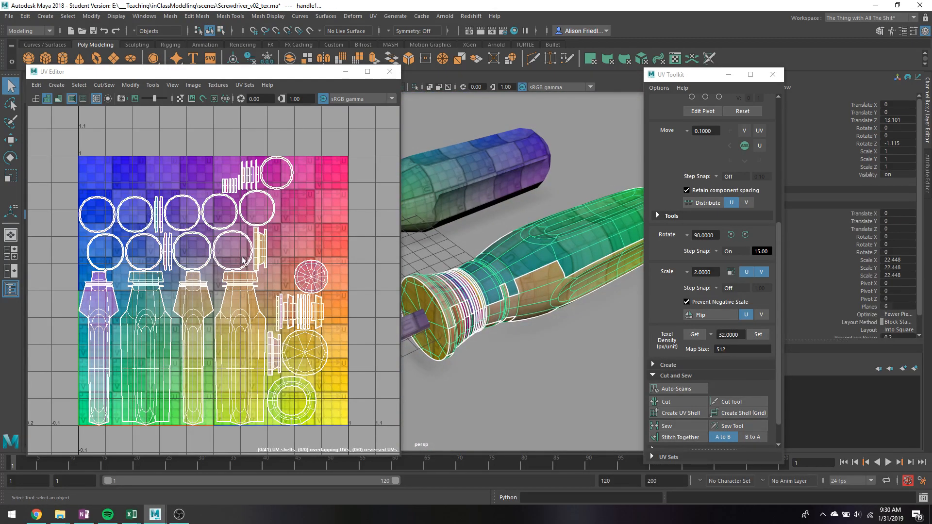
pyautogui.scroll(2, 547, 252)
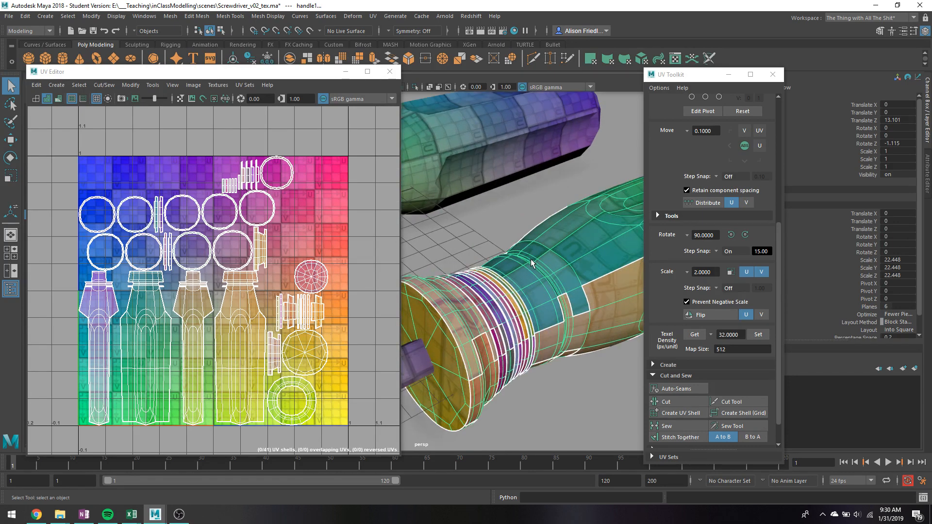
pyautogui.keyDown('alt'); pyautogui.moveTo(532, 263); pyautogui.dragTo(581, 261); pyautogui.keyUp('alt')
pyautogui.rightClick(528, 228)
pyautogui.moveTo(528, 228); pyautogui.dragTo(529, 201, button='right')
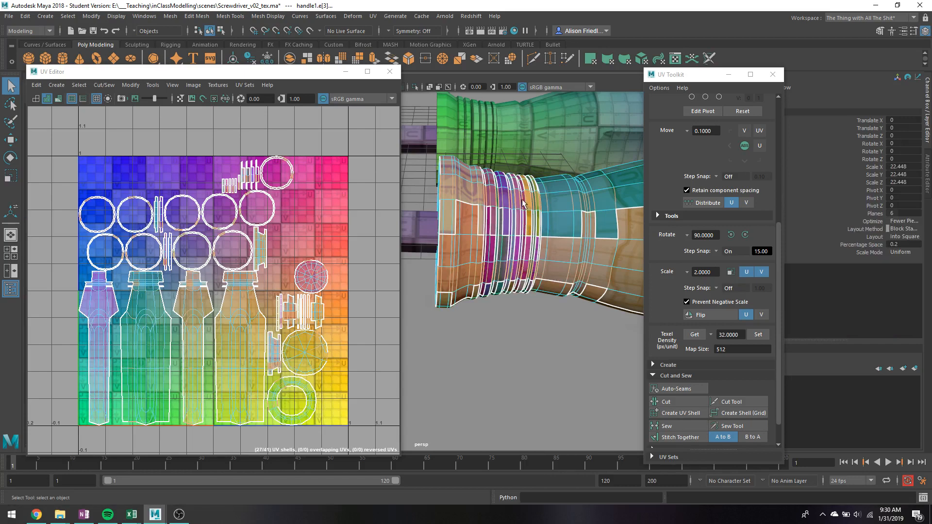
pyautogui.scroll(5, 512, 207)
pyautogui.keyDown('alt'); pyautogui.moveTo(511, 224); pyautogui.dragTo(495, 232, button='middle'); pyautogui.keyUp('alt')
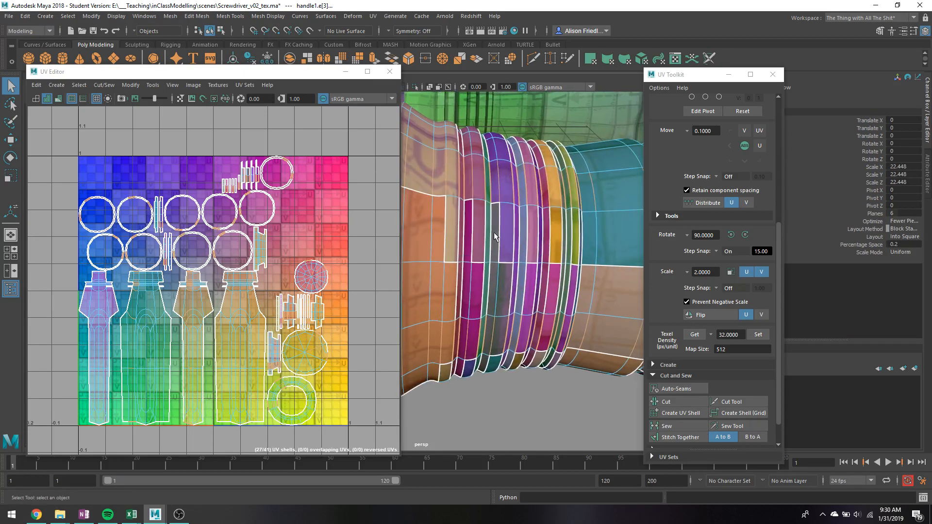
pyautogui.doubleClick(462, 221)
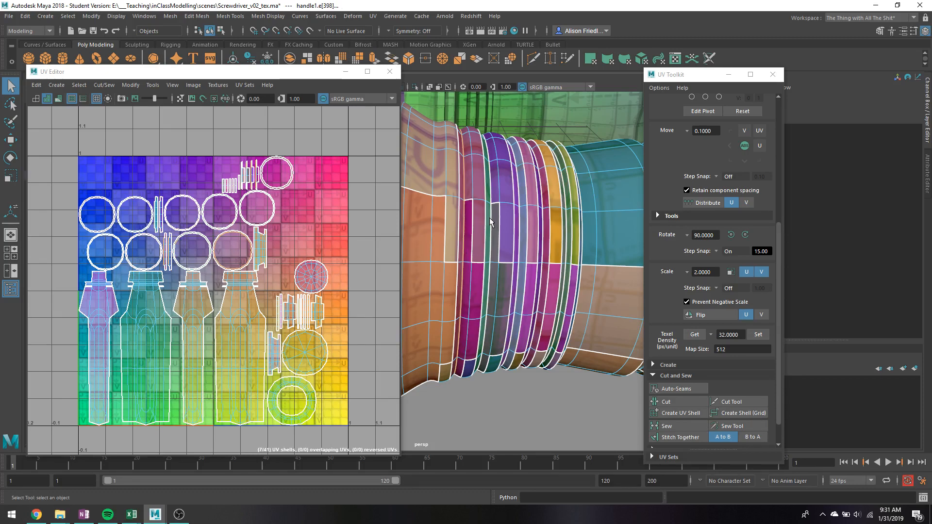
pyautogui.keyDown('shift'); pyautogui.doubleClick(494, 224); pyautogui.keyUp('shift')
pyautogui.keyDown('shift'); pyautogui.doubleClick(500, 222); pyautogui.keyUp('shift')
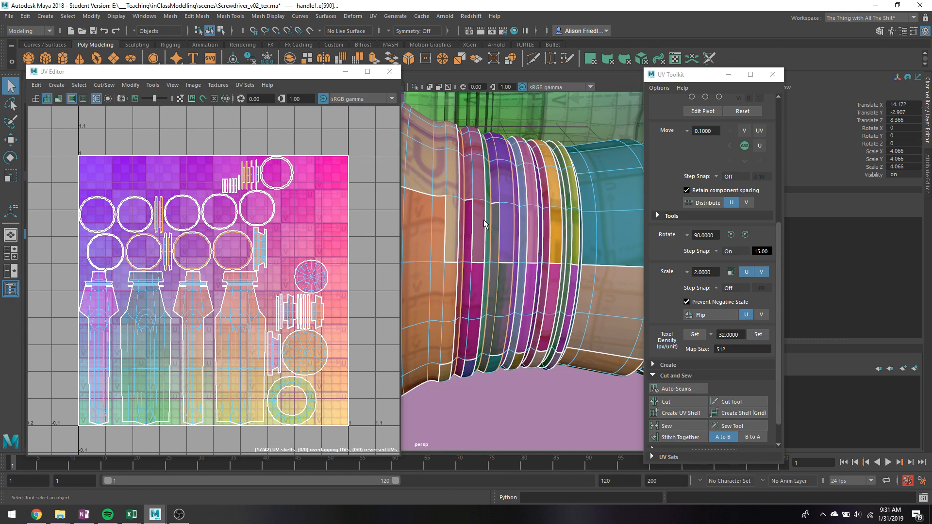
pyautogui.keyDown('shift'); pyautogui.doubleClick(461, 220); pyautogui.keyUp('shift')
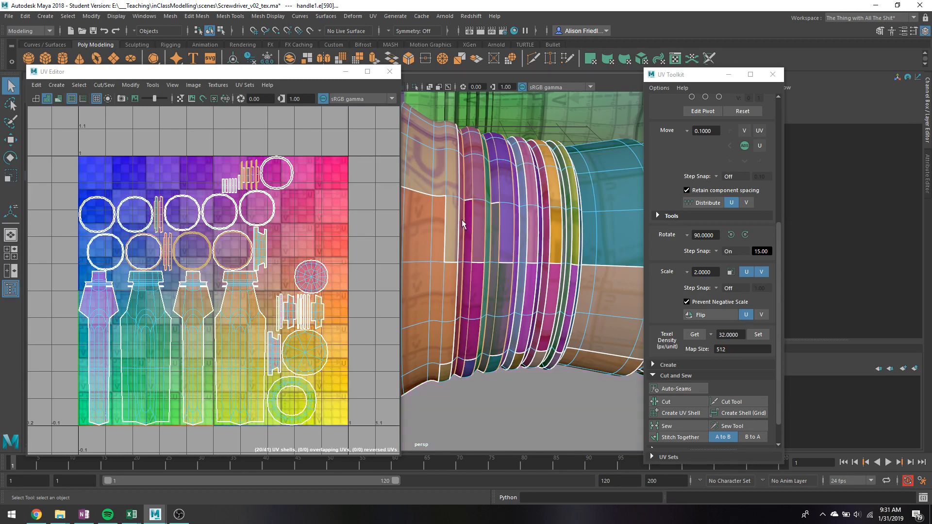
pyautogui.keyDown('shift'); pyautogui.doubleClick(462, 220); pyautogui.keyUp('shift')
pyautogui.keyDown('shift'); pyautogui.doubleClick(528, 215); pyautogui.keyUp('shift')
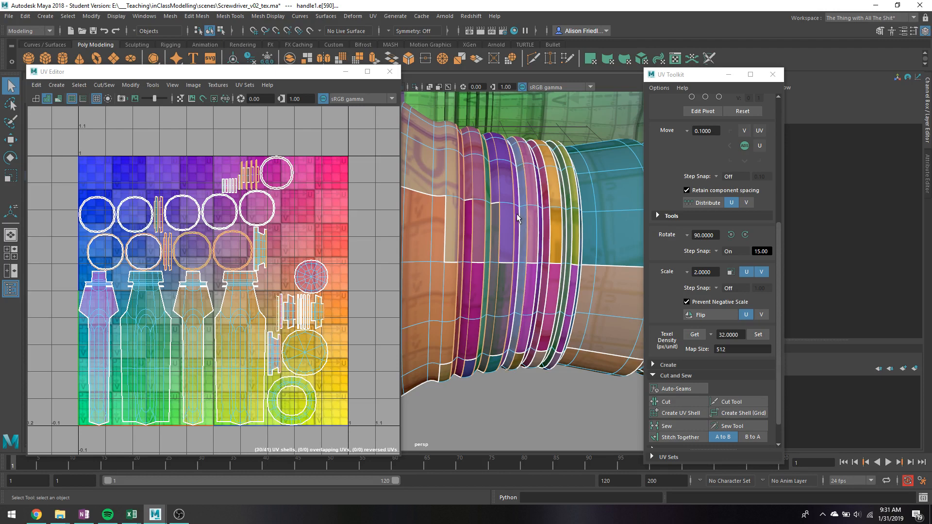
pyautogui.keyDown('shift'); pyautogui.doubleClick(519, 215); pyautogui.keyUp('shift')
pyautogui.keyDown('shift'); pyautogui.doubleClick(539, 218); pyautogui.keyUp('shift')
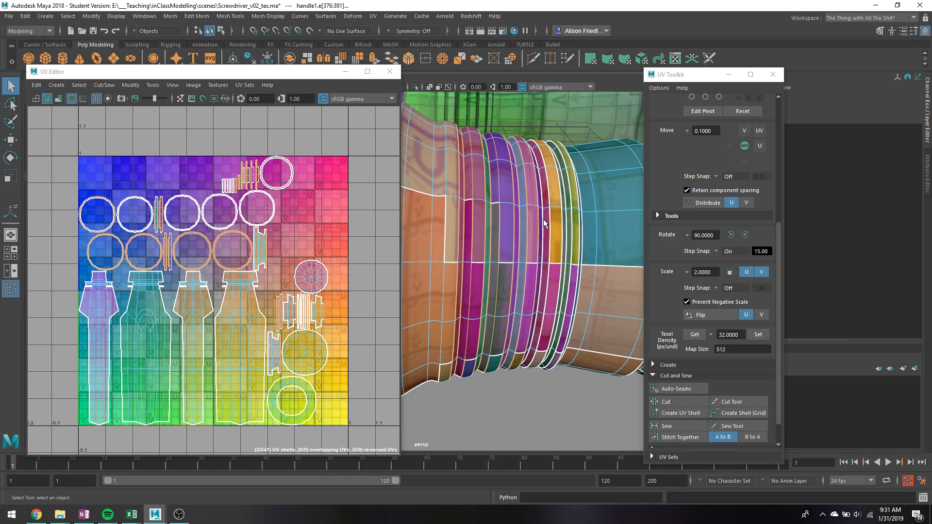
pyautogui.keyDown('shift'); pyautogui.doubleClick(543, 220); pyautogui.keyUp('shift')
pyautogui.keyDown('shift'); pyautogui.doubleClick(546, 221); pyautogui.keyUp('shift')
pyautogui.keyDown('shift'); pyautogui.doubleClick(567, 224); pyautogui.keyUp('shift')
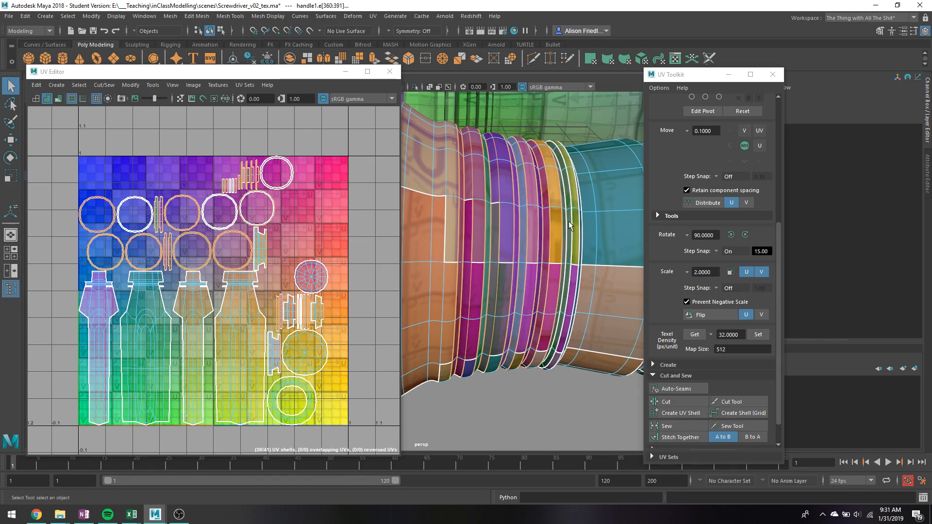
pyautogui.keyDown('shift'); pyautogui.doubleClick(569, 226); pyautogui.keyUp('shift')
pyautogui.keyDown('shift'); pyautogui.doubleClick(575, 228); pyautogui.keyUp('shift')
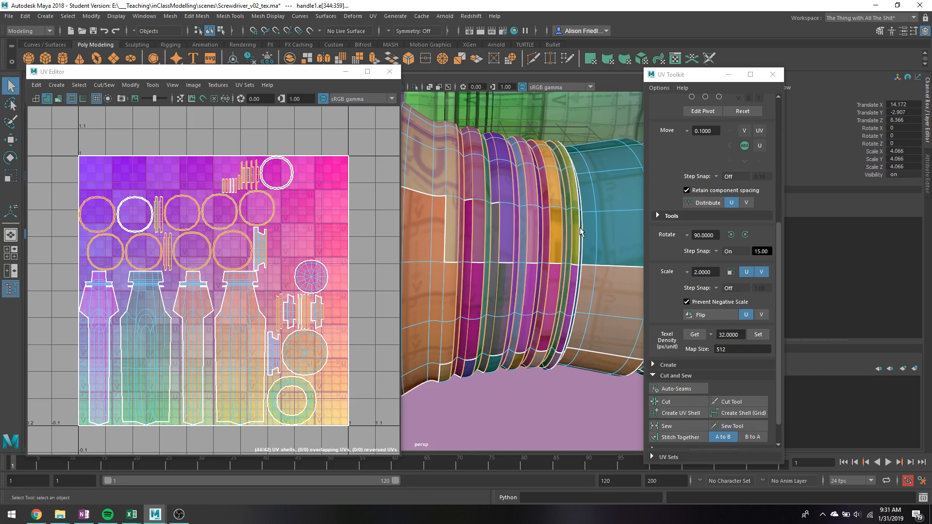
pyautogui.keyDown('shift'); pyautogui.doubleClick(582, 230); pyautogui.keyUp('shift')
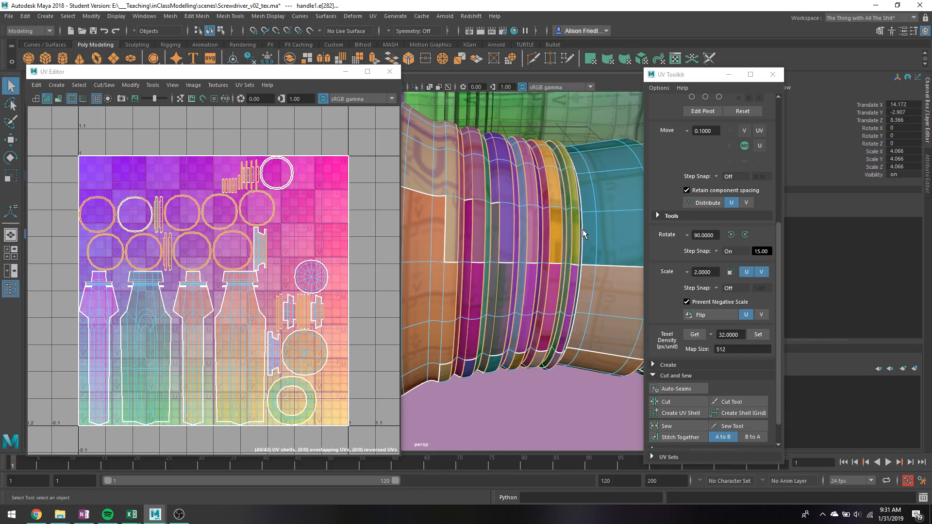
pyautogui.keyDown('shift'); pyautogui.doubleClick(582, 229); pyautogui.keyUp('shift')
# - Try to join the handle's UV pieces by cutting and then sewing edges, and run an automatic layout
pyautogui.moveTo(231, 204); pyautogui.dragTo(292, 311, button='right')
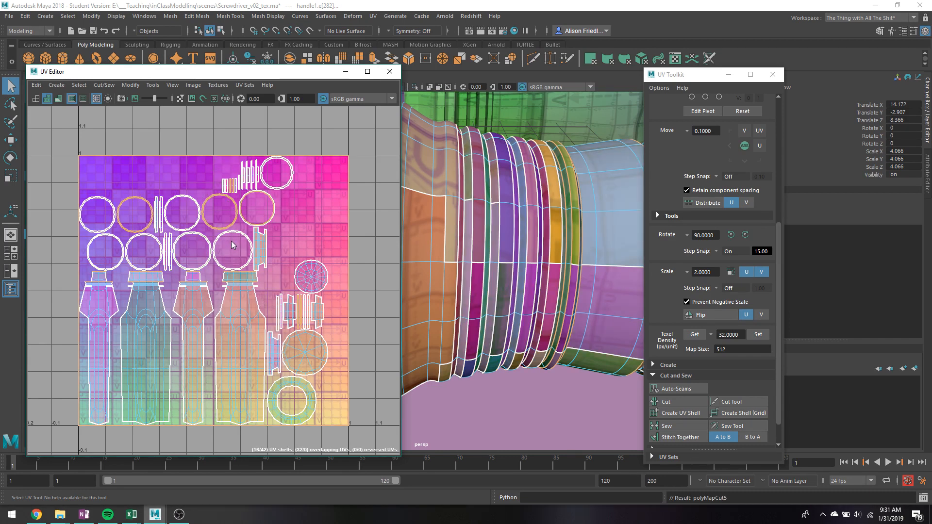
pyautogui.moveTo(231, 241); pyautogui.dragTo(305, 395, button='right')
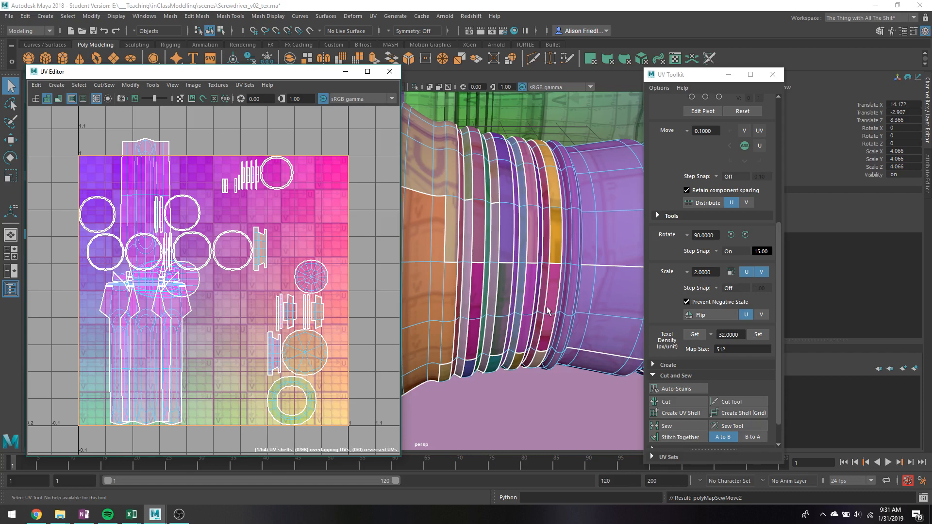
pyautogui.scroll(-7, 541, 307)
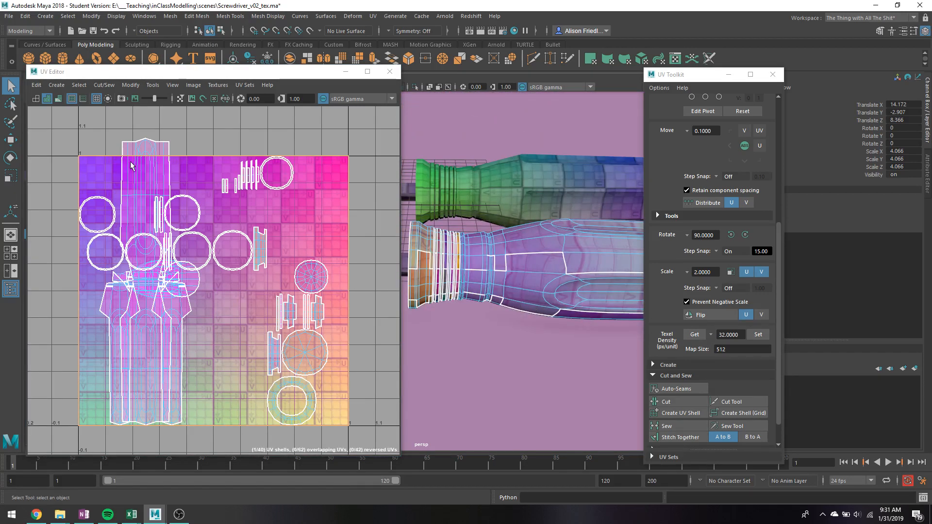
pyautogui.moveTo(137, 167); pyautogui.dragTo(213, 344, button='right')
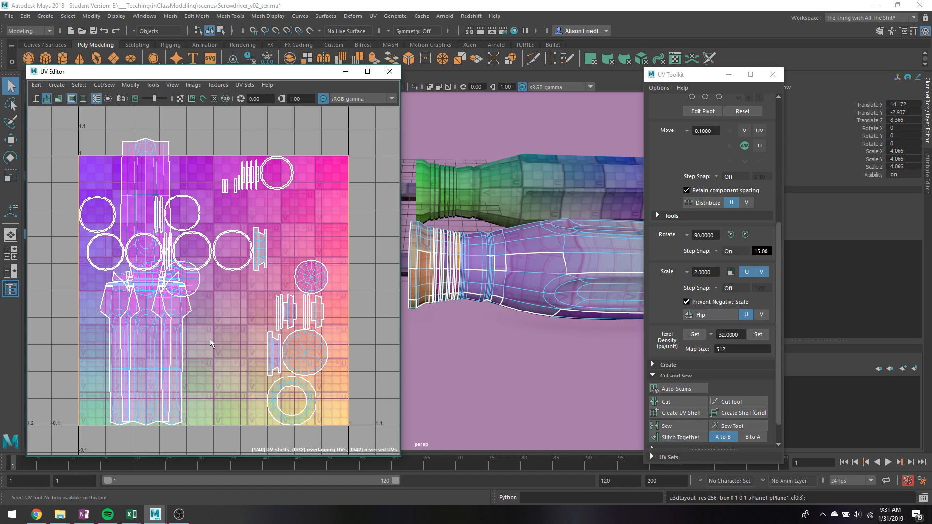
# - Undo the layout, sewing and cutting to restore the collar's edge loop selection
pyautogui.scroll(2, 458, 257)
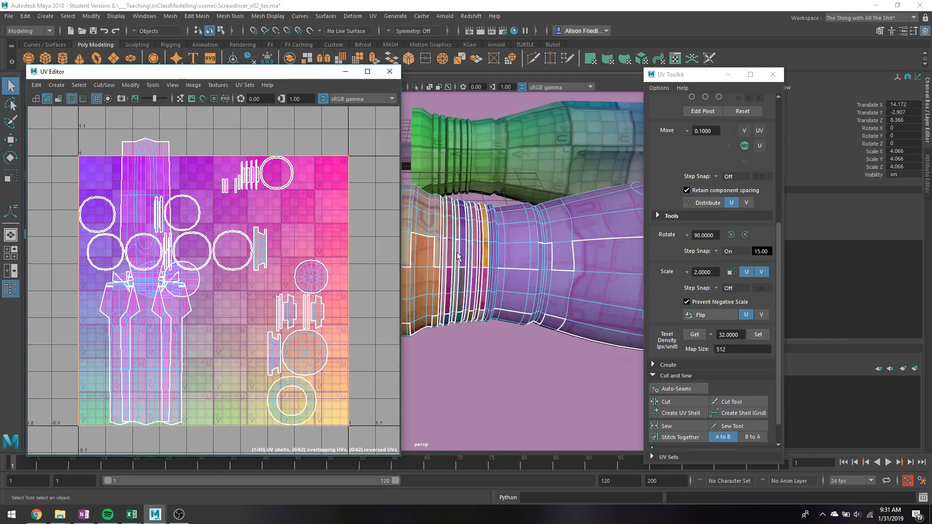
pyautogui.scroll(4, 458, 255)
pyautogui.scroll(-2, 488, 243)
pyautogui.hotkey('ctrl', 'z')
pyautogui.hotkey('ctrl', 'z')
pyautogui.hotkey('ctrl', 'z')
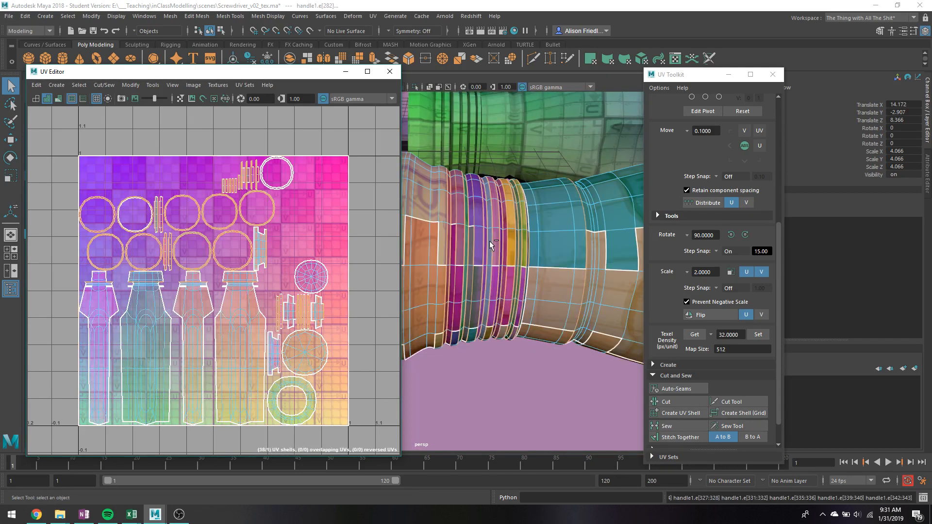
# - Try Move and Sew directly on the selected collar edge loops, undo it and return the handle to object mode
pyautogui.moveTo(243, 280); pyautogui.dragTo(307, 426, button='right')
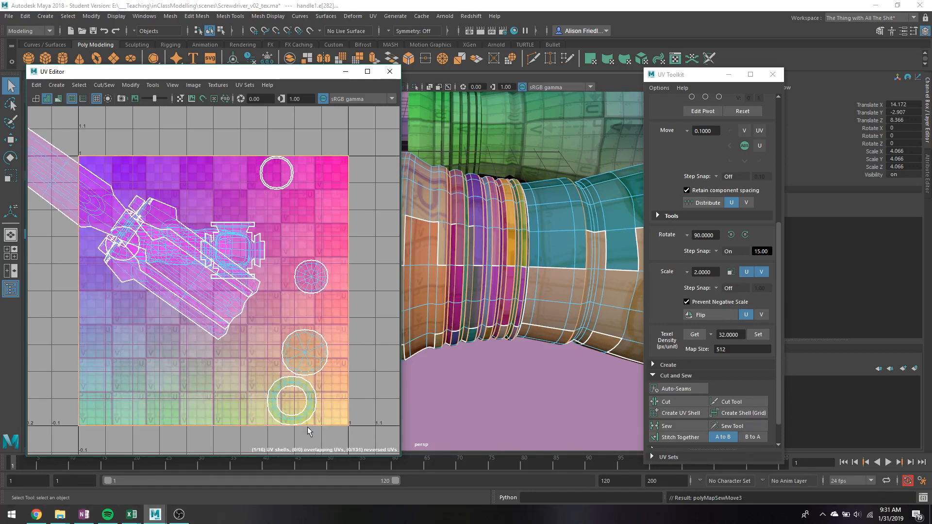
pyautogui.hotkey('ctrl', 'z')
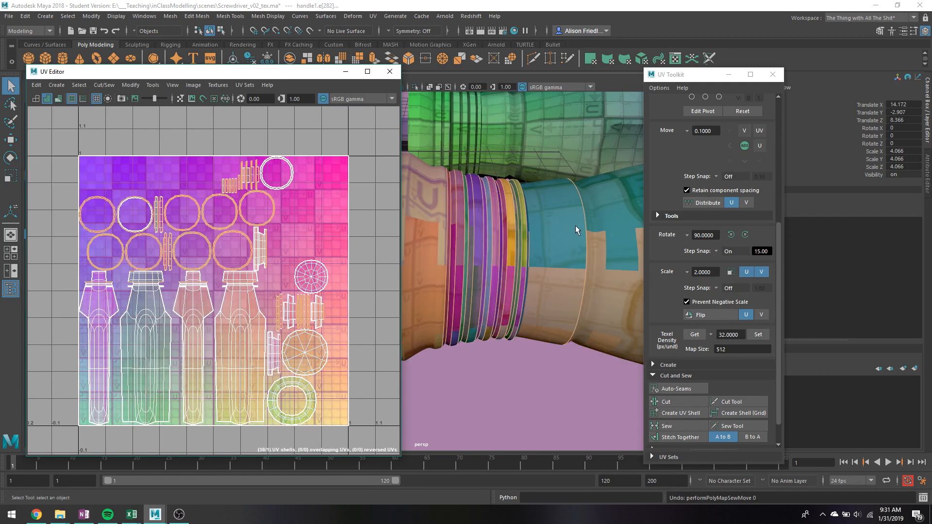
pyautogui.rightClick(549, 217)
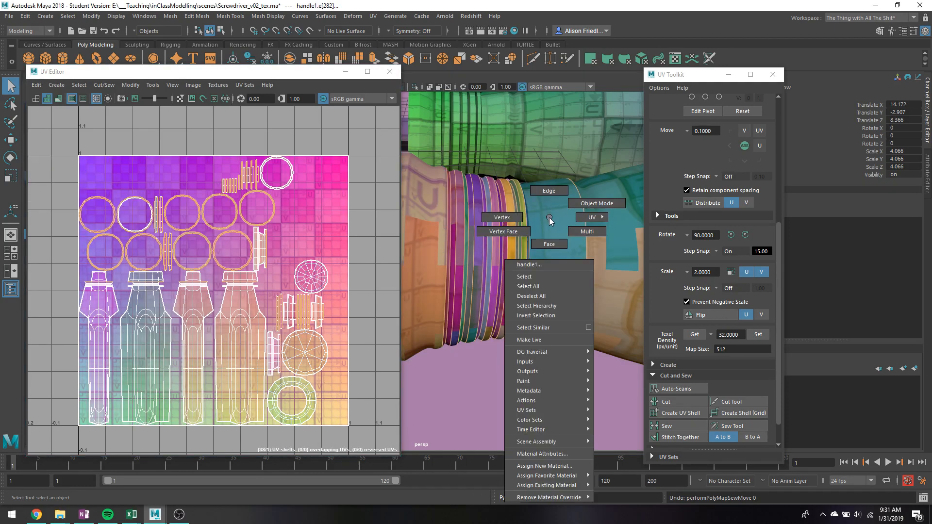
pyautogui.moveTo(549, 218); pyautogui.dragTo(582, 204, button='right')
pyautogui.scroll(-4, 560, 210)
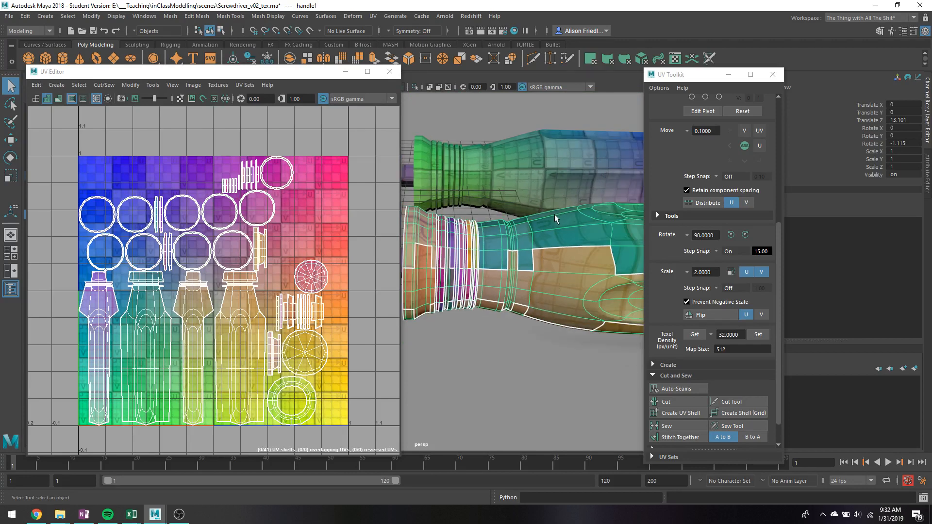
pyautogui.keyDown('alt'); pyautogui.moveTo(547, 233); pyautogui.dragTo(490, 276); pyautogui.keyUp('alt')
pyautogui.moveTo(498, 235); pyautogui.dragTo(497, 210, button='right')
pyautogui.doubleClick(525, 256)
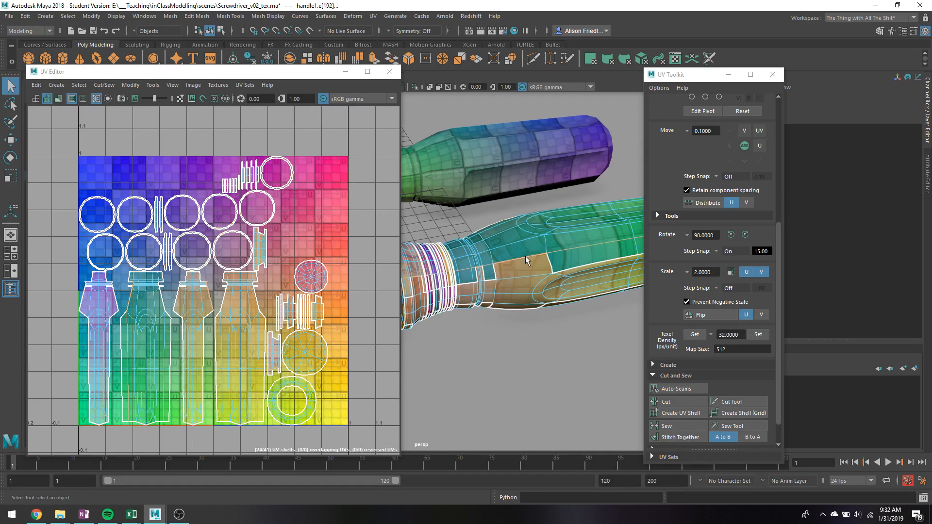
pyautogui.moveTo(209, 200); pyautogui.dragTo(209, 196, button='right')
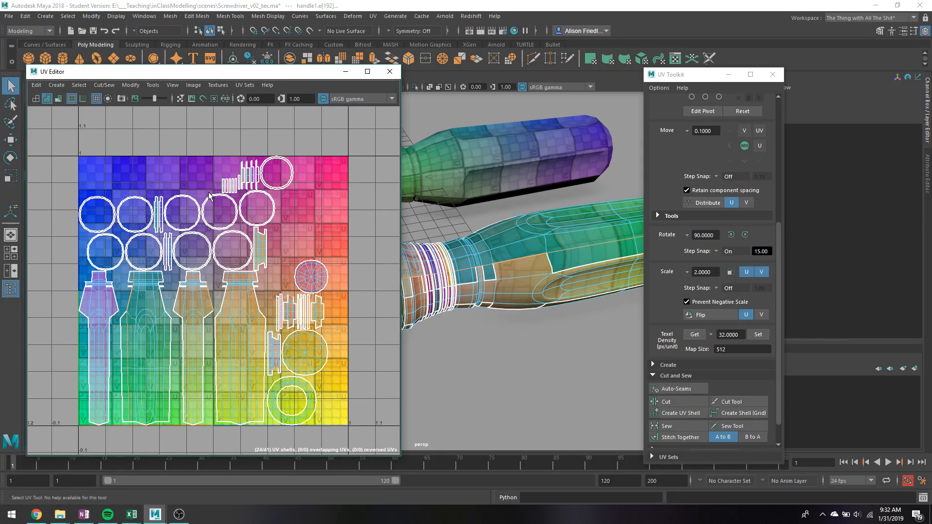
pyautogui.moveTo(511, 281); pyautogui.dragTo(547, 219, button='right')
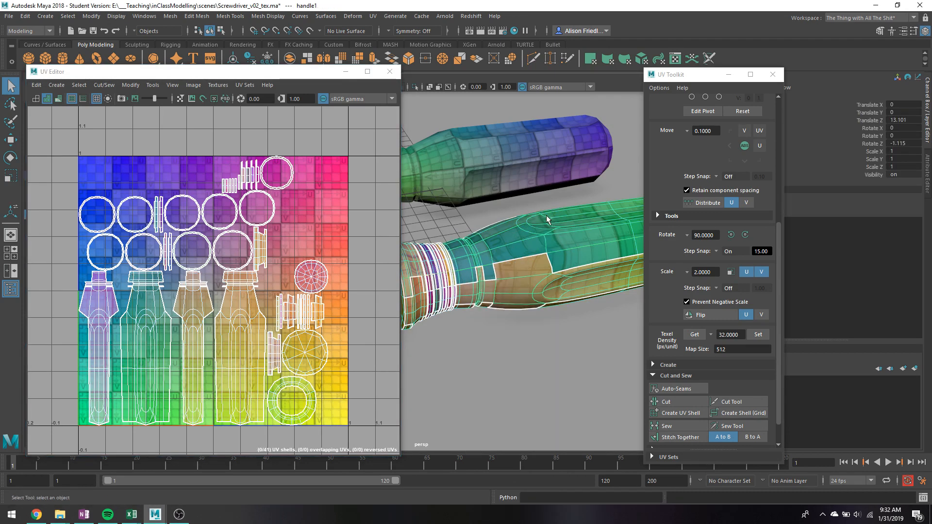
# - Move the UV Toolkit and UV Editor windows farther apart to uncover more of the handle in the viewport
pyautogui.moveTo(669, 75); pyautogui.dragTo(780, 81)
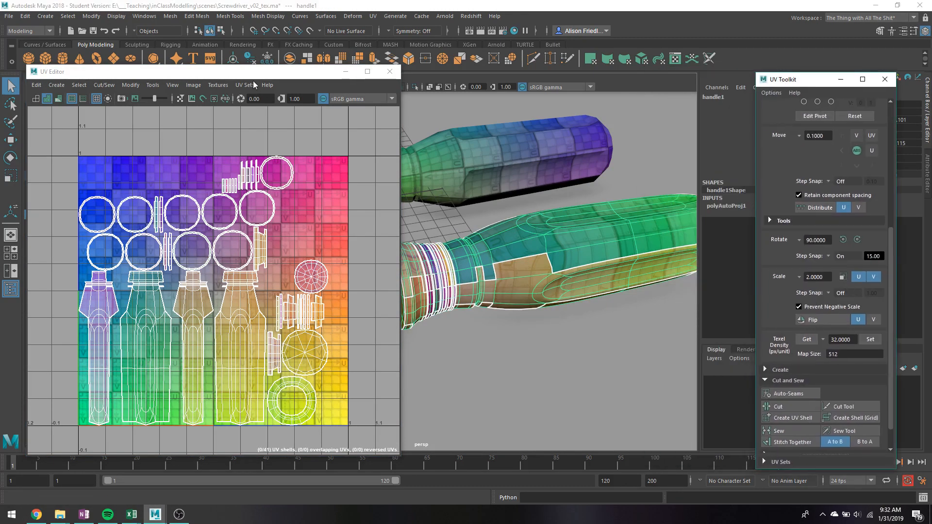
pyautogui.moveTo(252, 72); pyautogui.dragTo(210, 71)
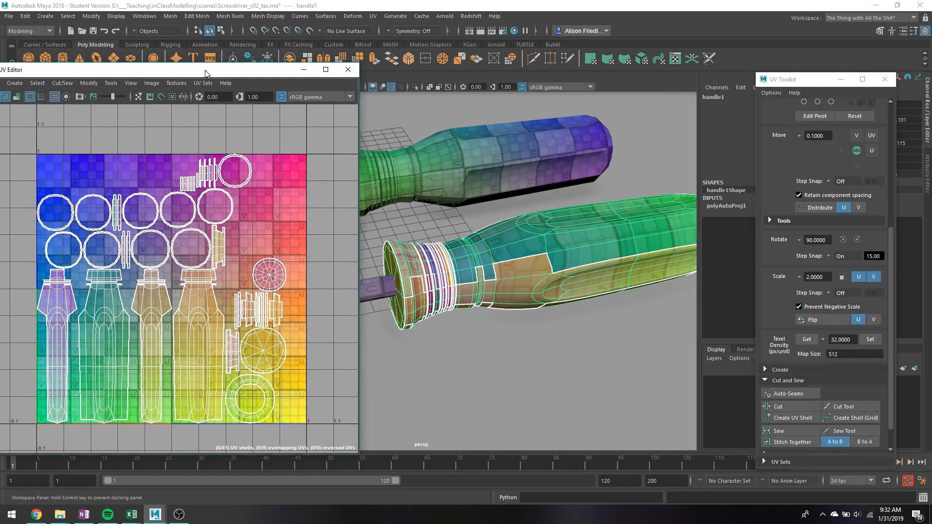
# - Apply a planar UV projection to the high-poly handle and return it to object mode, keeping the handle selected
pyautogui.click(581, 229)
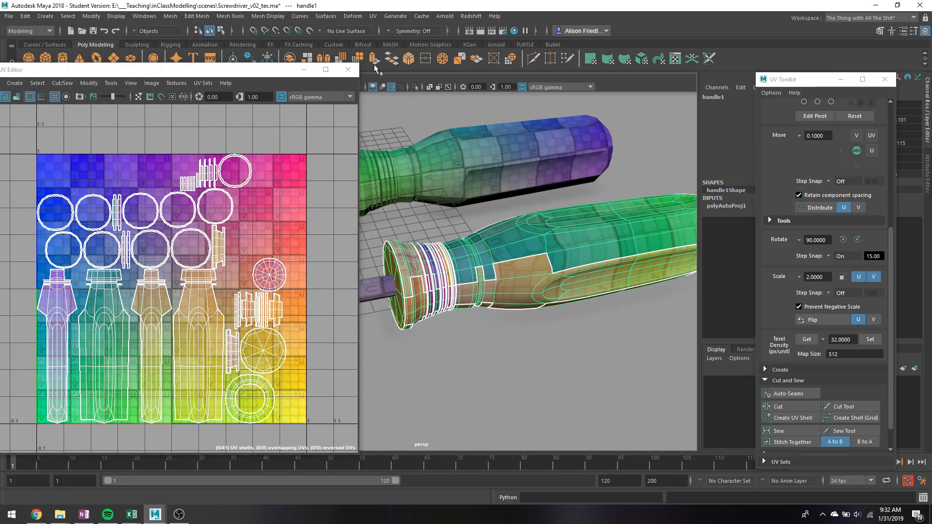
pyautogui.click(373, 16)
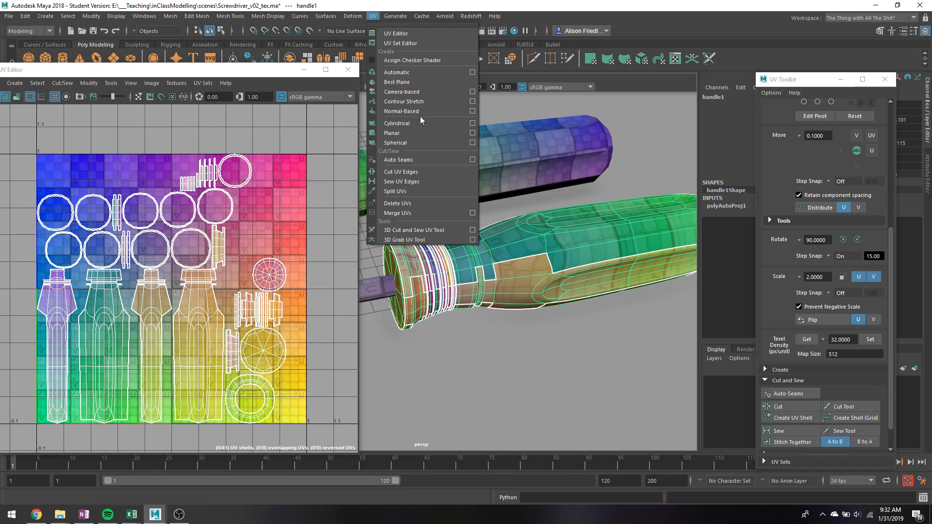
pyautogui.click(414, 134)
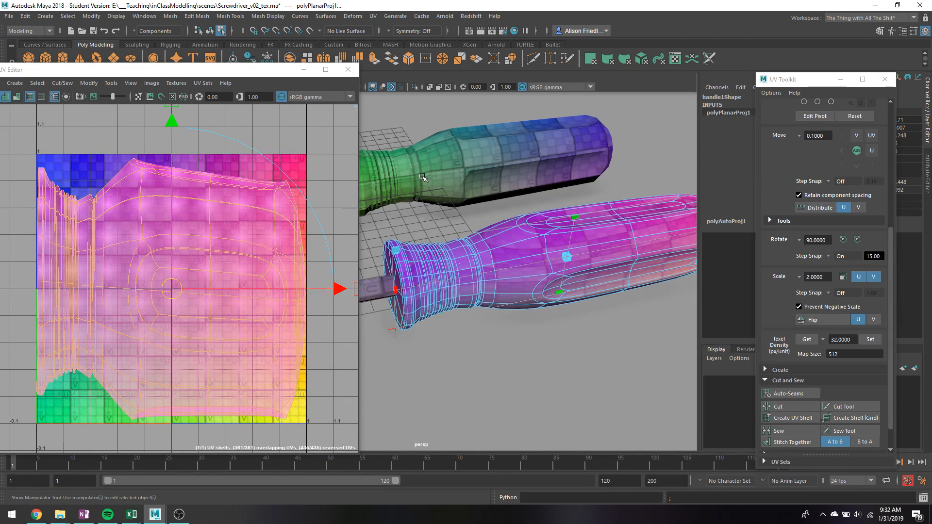
pyautogui.moveTo(583, 232)
pyautogui.mouseDown(button='right')
pyautogui.moveTo(613, 210)
pyautogui.moveTo(597, 221)
pyautogui.mouseUp(button='right')
pyautogui.click(610, 191)
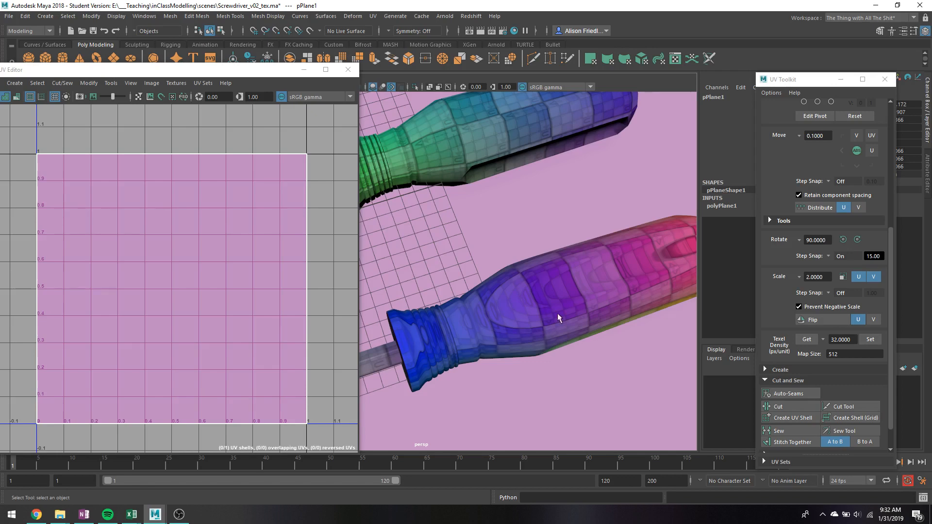
pyautogui.keyDown('alt'); pyautogui.moveTo(558, 313); pyautogui.dragTo(521, 263, button='right'); pyautogui.keyUp('alt')
pyautogui.click(520, 261)
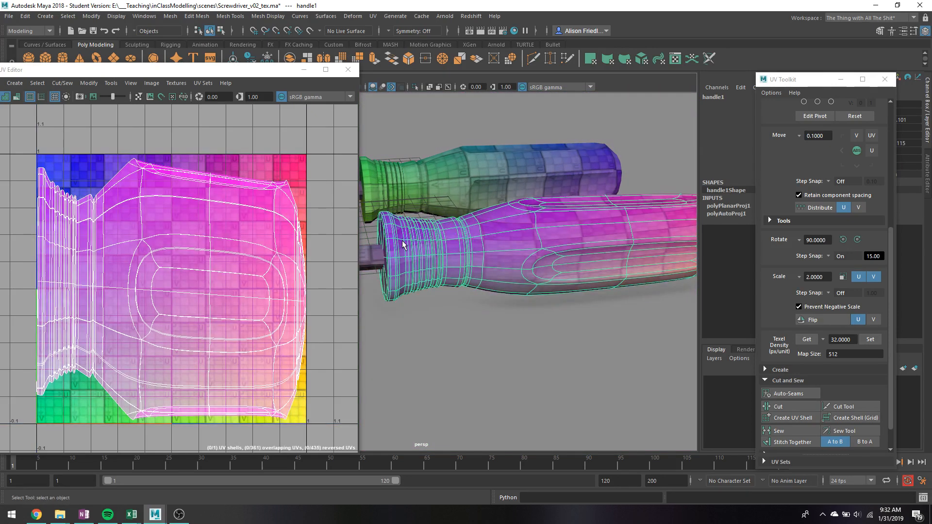
# - Cut a lengthwise UV seam along the handle's full edge loop with the 3D Cut and Sew UV Tool
pyautogui.click(373, 16)
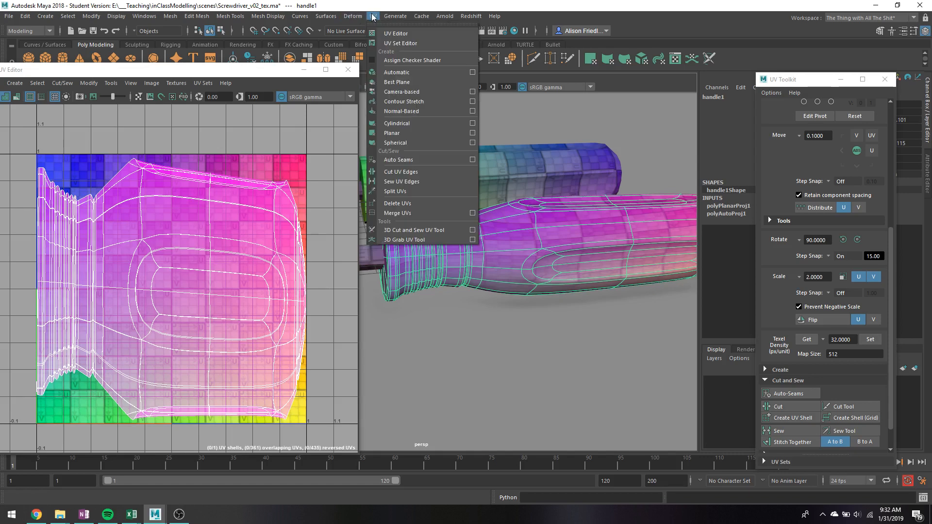
pyautogui.click(432, 230)
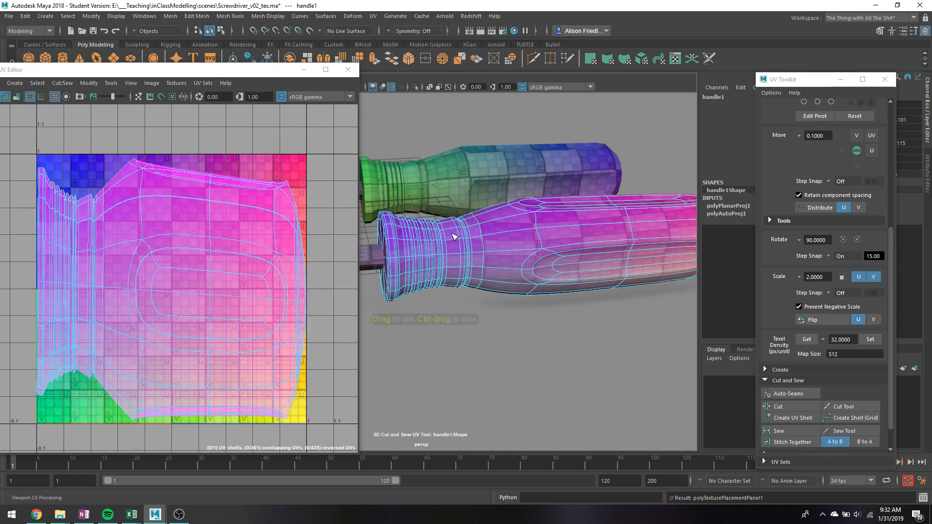
pyautogui.doubleClick(567, 232)
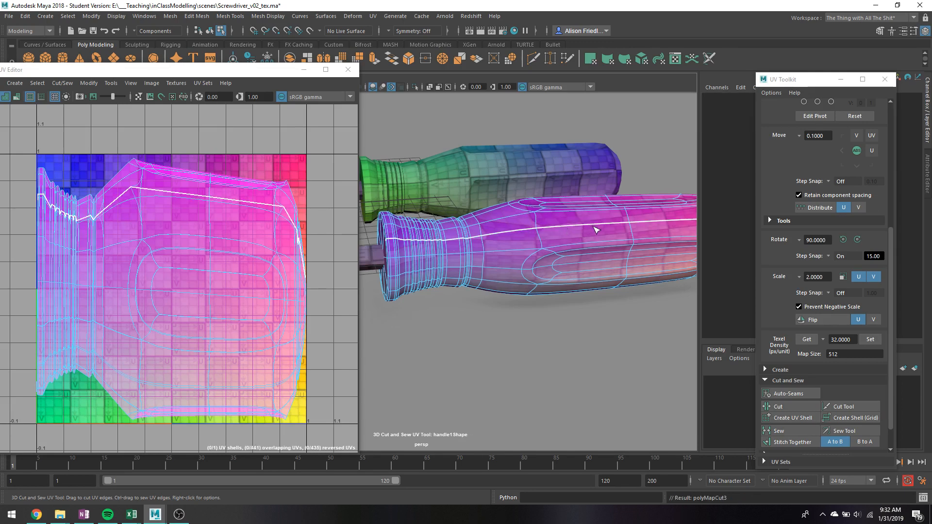
# - Cut four radial UV seams across the collar's flat face around the shaft, running from the centre to the rim
pyautogui.keyDown('alt'); pyautogui.moveTo(493, 254); pyautogui.dragTo(544, 232); pyautogui.keyUp('alt')
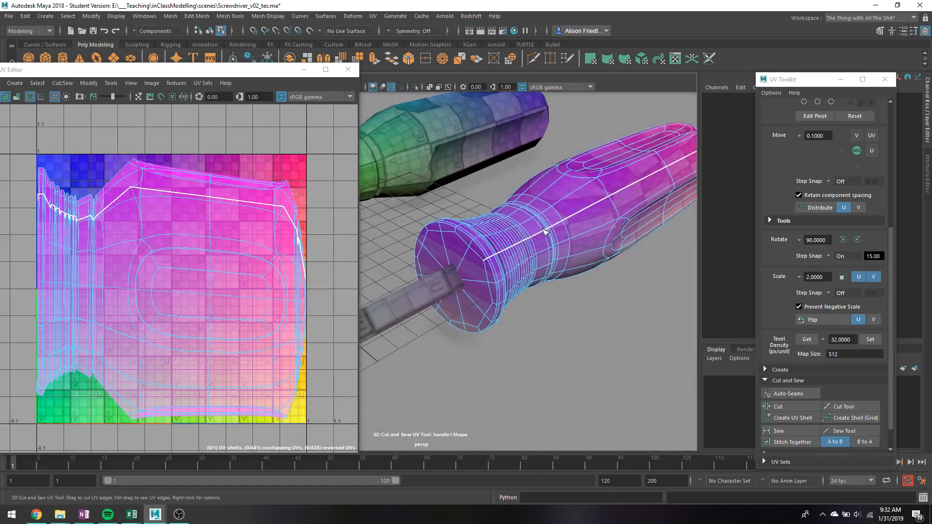
pyautogui.keyDown('alt'); pyautogui.moveTo(465, 249); pyautogui.dragTo(494, 236); pyautogui.keyUp('alt')
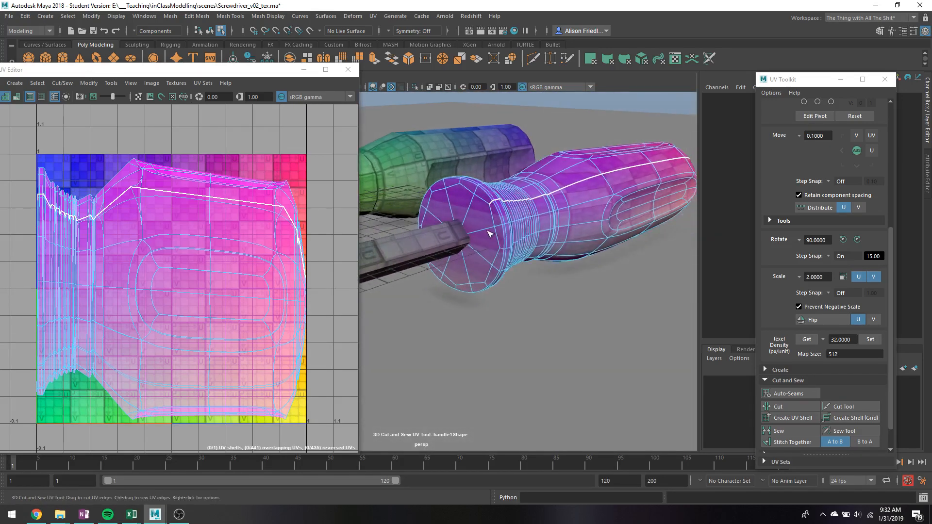
pyautogui.click(499, 228)
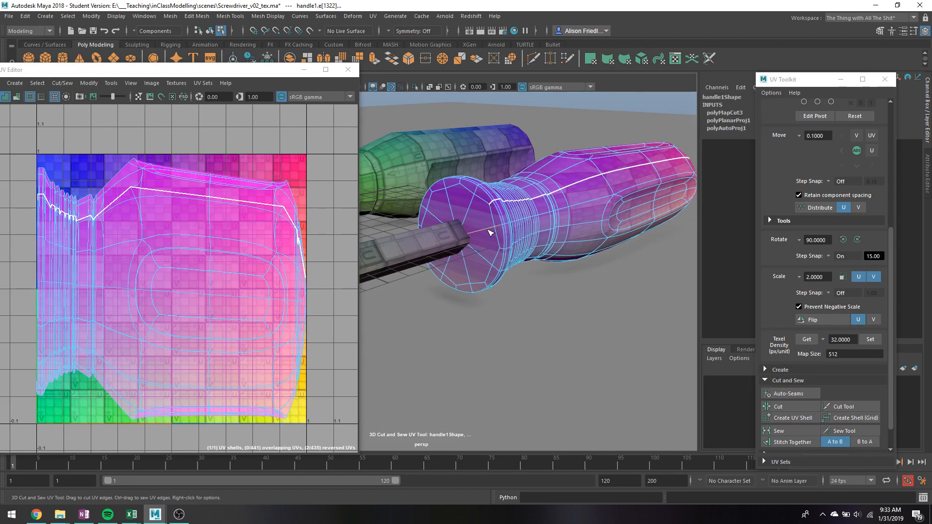
pyautogui.click(491, 231)
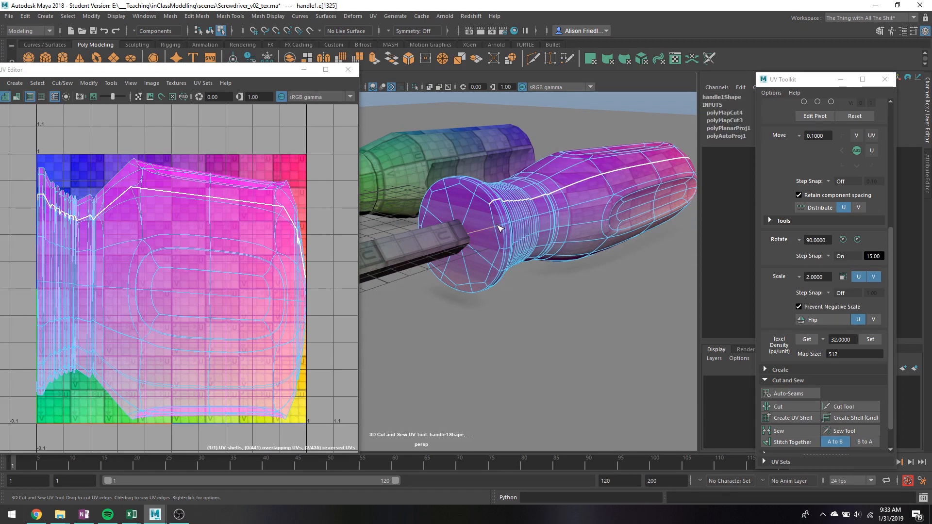
pyautogui.click(500, 228)
pyautogui.click(455, 211)
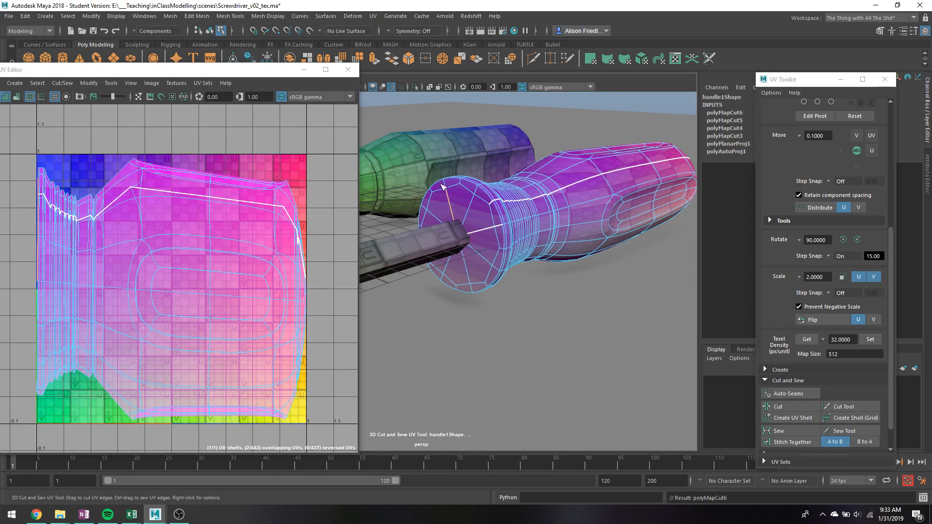
pyautogui.click(444, 187)
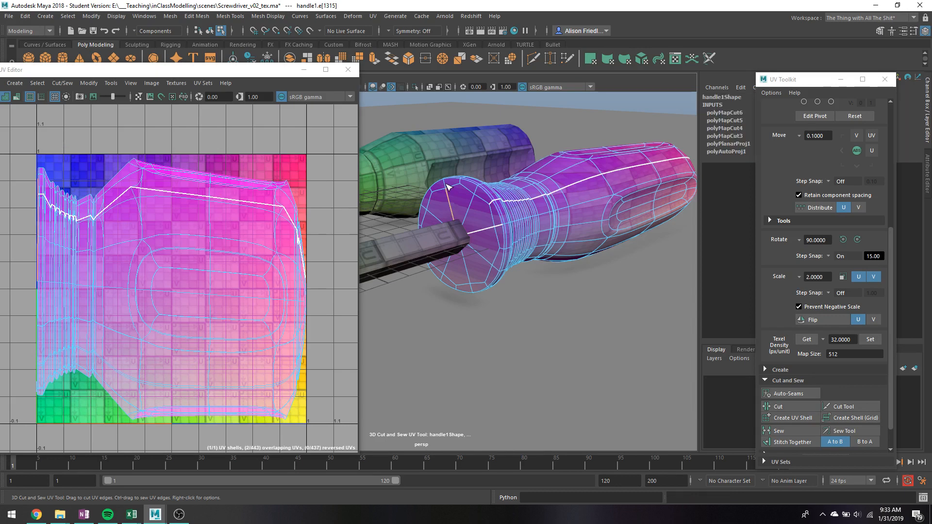
pyautogui.keyDown('alt'); pyautogui.moveTo(457, 226); pyautogui.dragTo(521, 226); pyautogui.keyUp('alt')
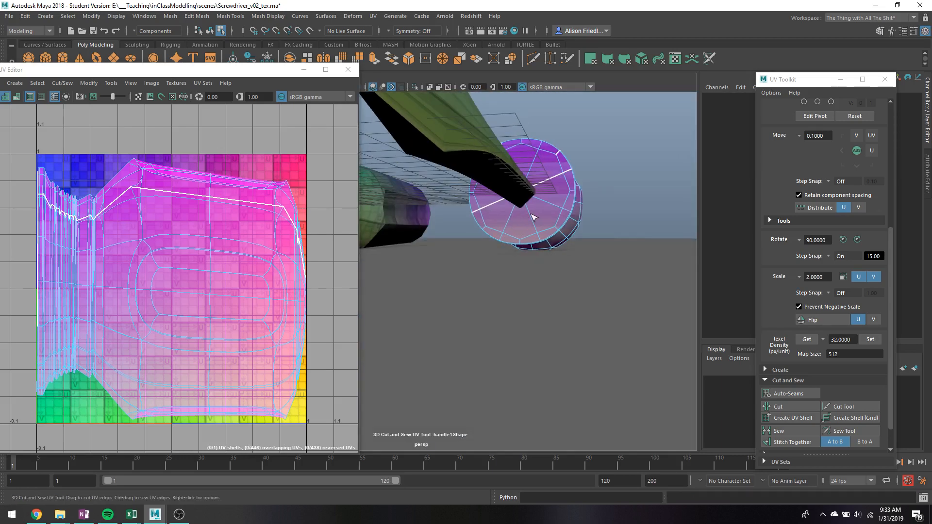
pyautogui.click(533, 218)
# - Cut four radial UV seams on the handle's rounded butt end, from the centre pole outward
pyautogui.keyDown('alt'); pyautogui.moveTo(575, 219); pyautogui.dragTo(439, 198); pyautogui.keyUp('alt')
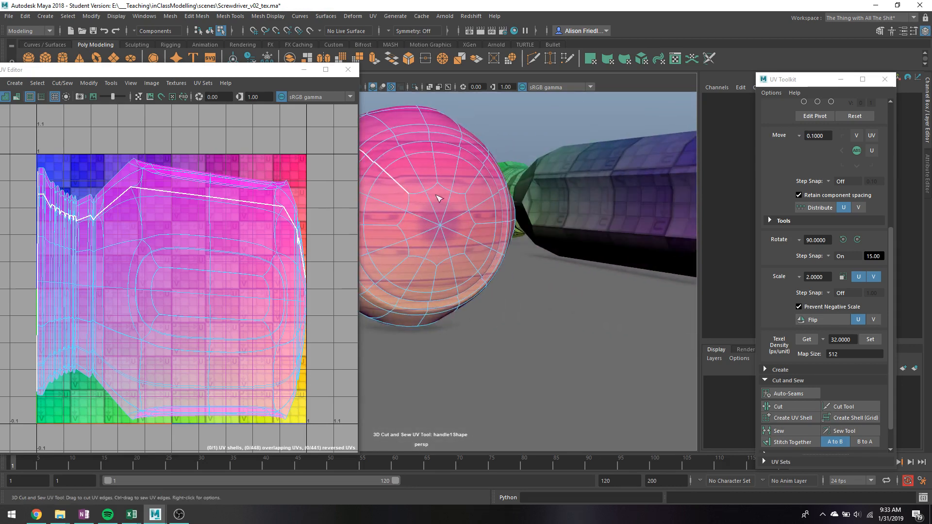
pyautogui.click(457, 178)
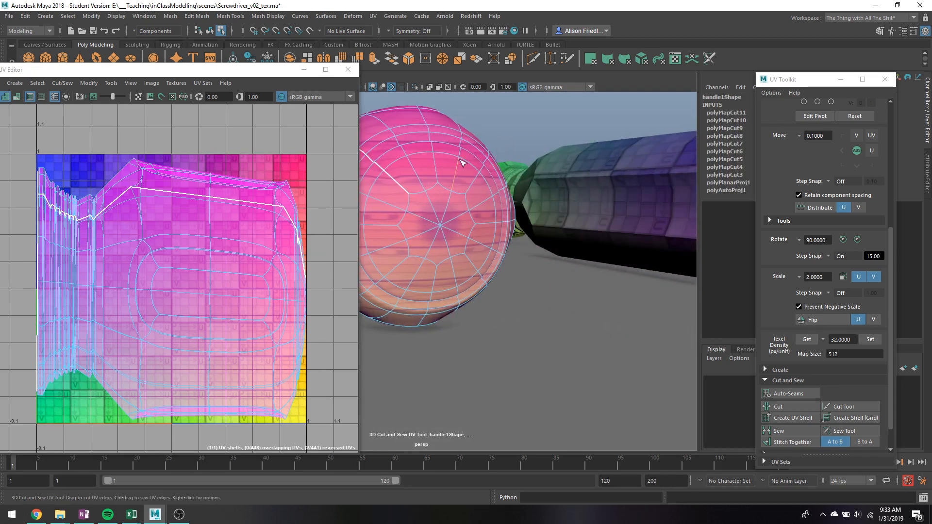
pyautogui.click(452, 203)
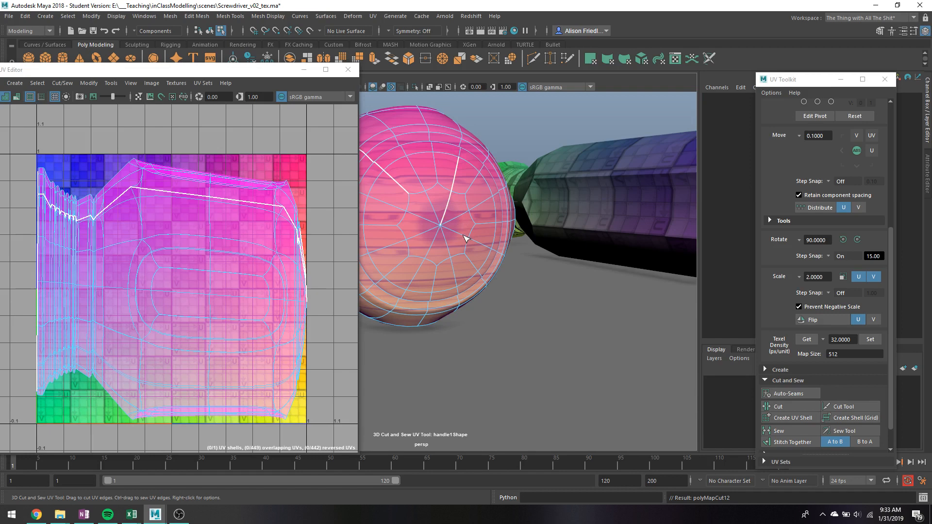
pyautogui.click(496, 253)
pyautogui.click(434, 252)
pyautogui.moveTo(435, 251); pyautogui.dragTo(404, 297)
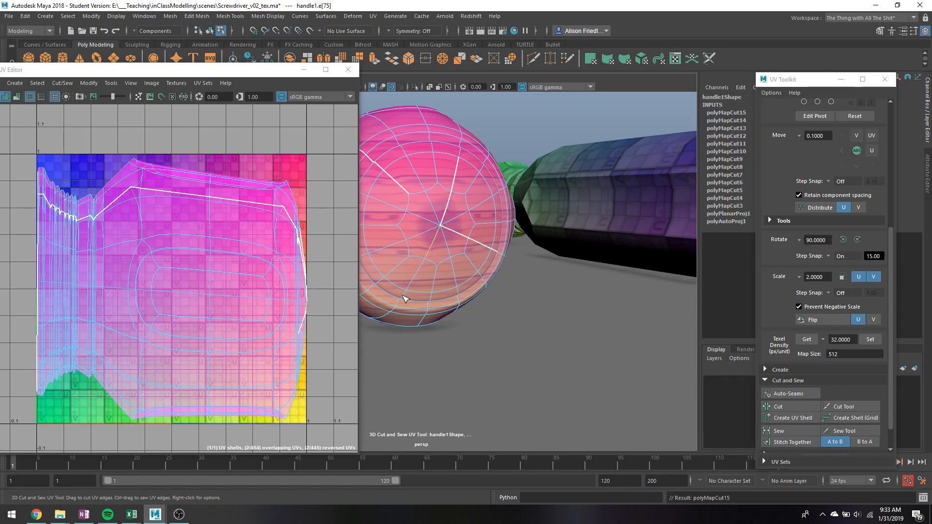
pyautogui.click(413, 224)
pyautogui.keyDown('alt'); pyautogui.moveTo(413, 224); pyautogui.dragTo(443, 223); pyautogui.keyUp('alt')
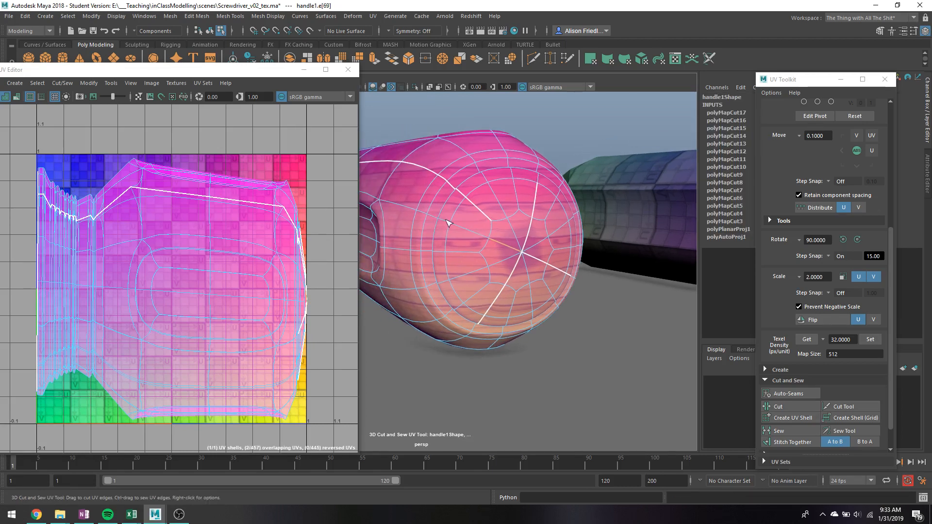
pyautogui.click(448, 222)
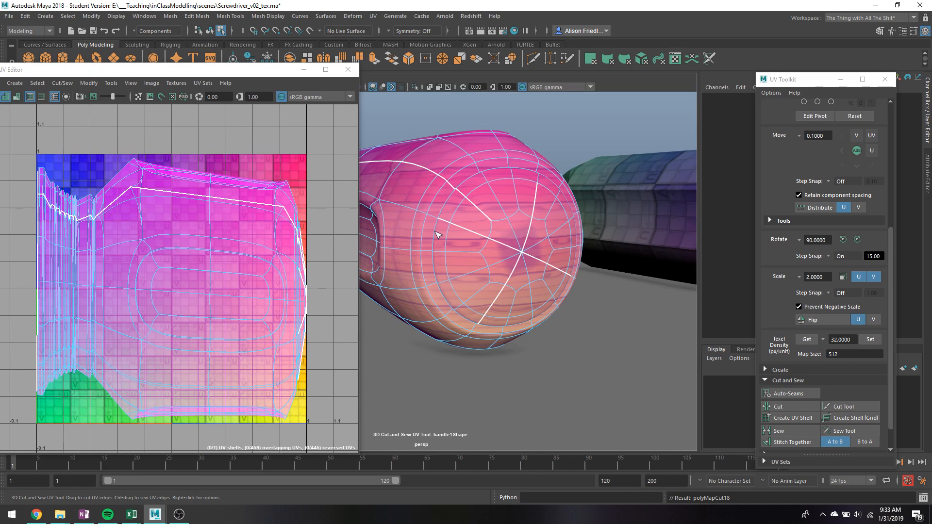
# - Select the handle's whole UV shell and unfold it
pyautogui.moveTo(197, 213); pyautogui.dragTo(279, 501, button='right')
pyautogui.click(188, 214)
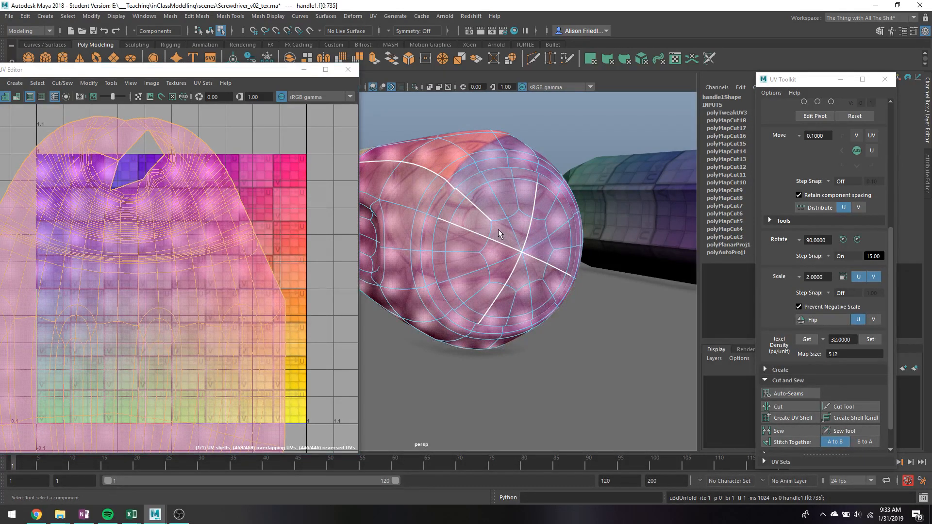
# - Cut the missing edge on the butt end that links the lengthwise seam to a radial seam, and unfold the shell again
pyautogui.moveTo(498, 229); pyautogui.dragTo(494, 233, button='right')
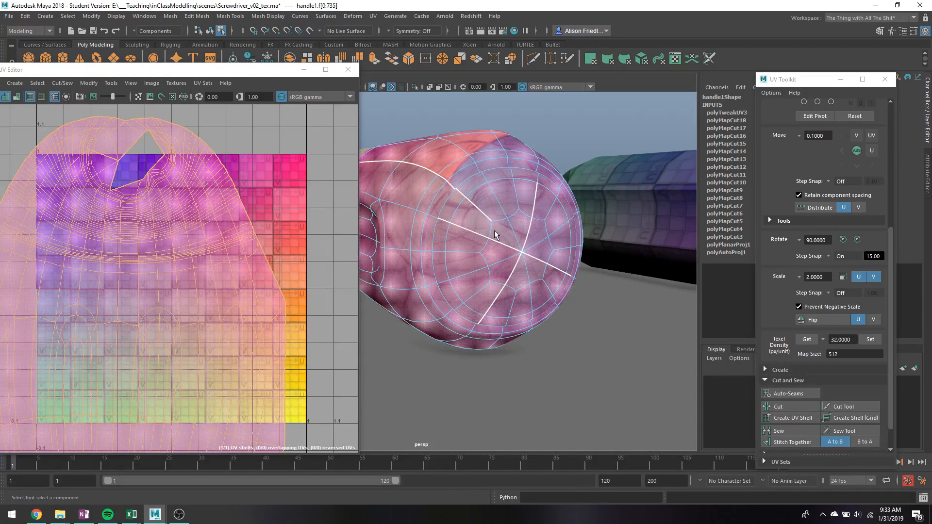
pyautogui.moveTo(492, 231); pyautogui.dragTo(499, 179, button='right')
pyautogui.moveTo(154, 185); pyautogui.dragTo(213, 293, button='right')
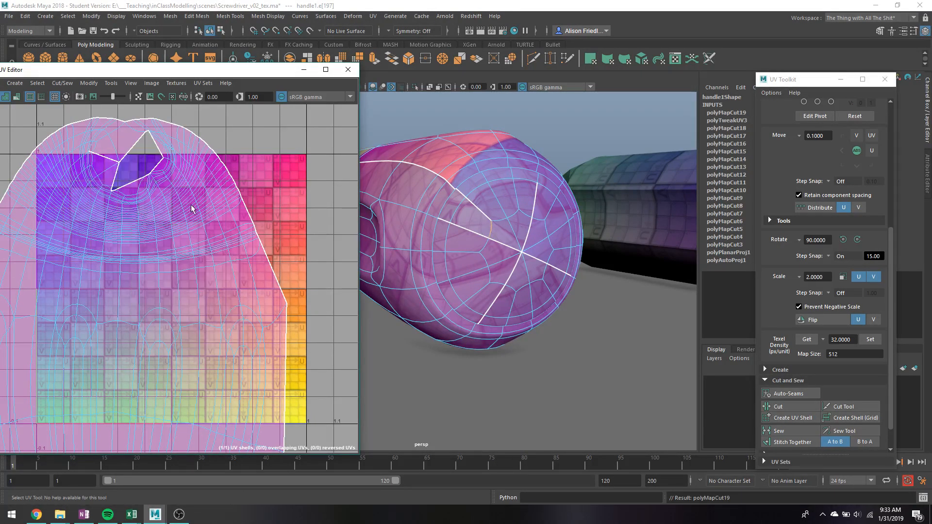
pyautogui.moveTo(176, 187); pyautogui.dragTo(256, 502, button='right')
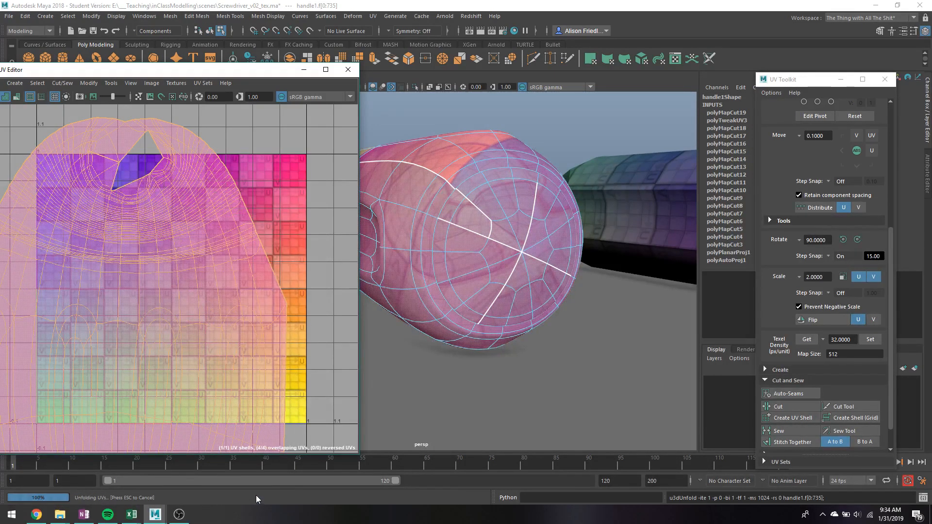
pyautogui.scroll(-5, 216, 353)
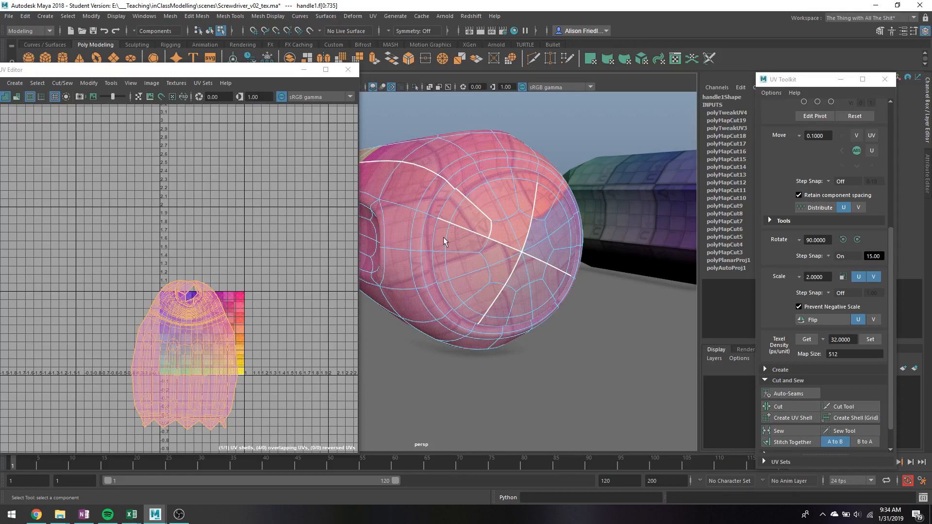
# - Cut the missing edge near the collar's rim that links the lengthwise seam to the collar face's seams
pyautogui.keyDown('alt'); pyautogui.moveTo(444, 241); pyautogui.dragTo(527, 225); pyautogui.keyUp('alt')
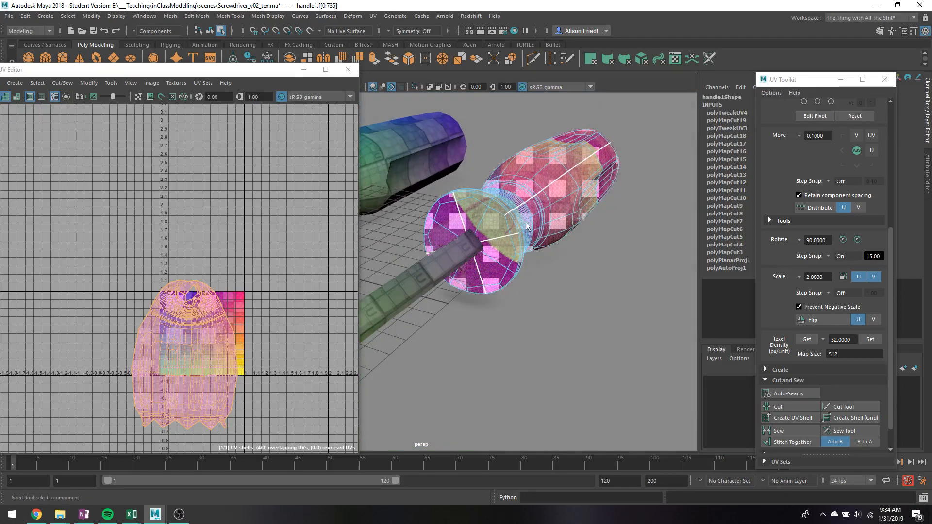
pyautogui.moveTo(526, 223); pyautogui.dragTo(520, 192, button='right')
pyautogui.click(511, 227)
pyautogui.keyDown('alt'); pyautogui.moveTo(107, 288); pyautogui.dragTo(297, 280, button='right'); pyautogui.keyUp('alt')
pyautogui.keyDown('alt'); pyautogui.moveTo(298, 258); pyautogui.dragTo(239, 278, button='middle'); pyautogui.keyUp('alt')
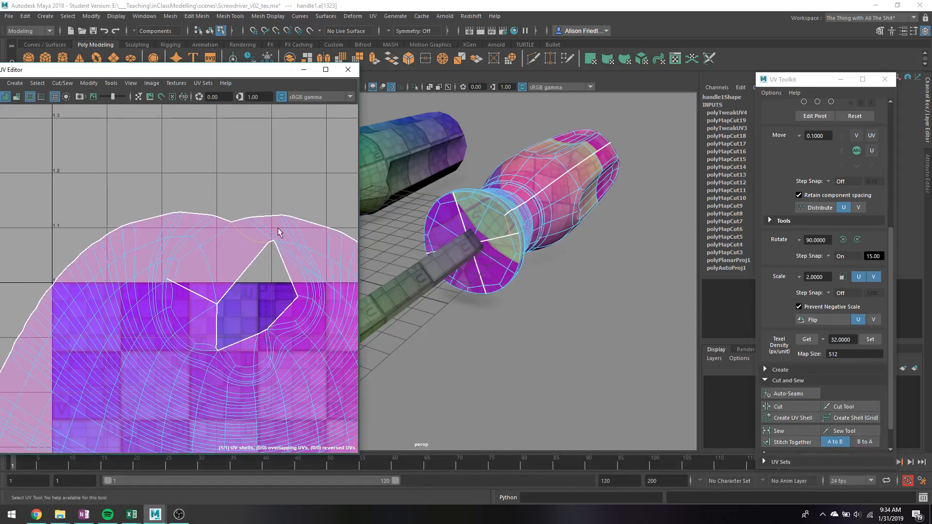
pyautogui.click(500, 224)
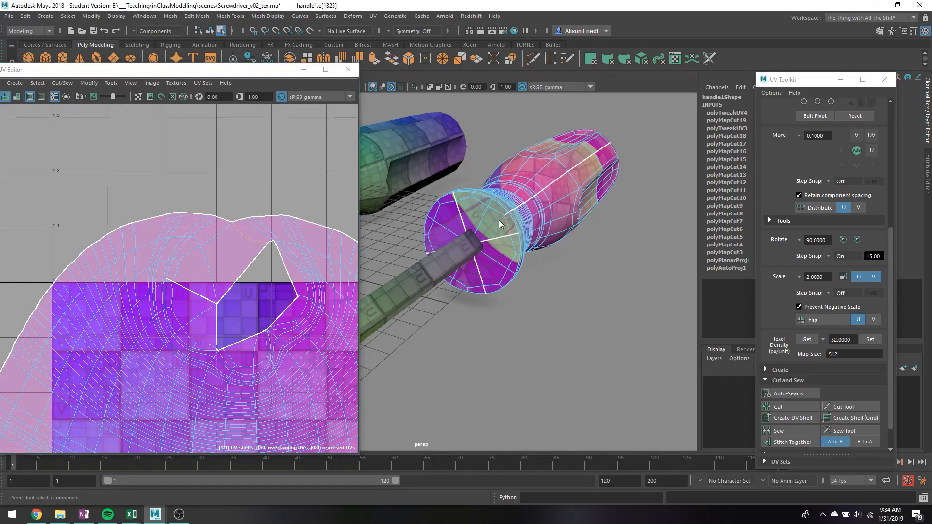
pyautogui.moveTo(500, 224); pyautogui.dragTo(408, 259, button='right')
pyautogui.moveTo(263, 236); pyautogui.dragTo(263, 213, button='right')
pyautogui.click(266, 237)
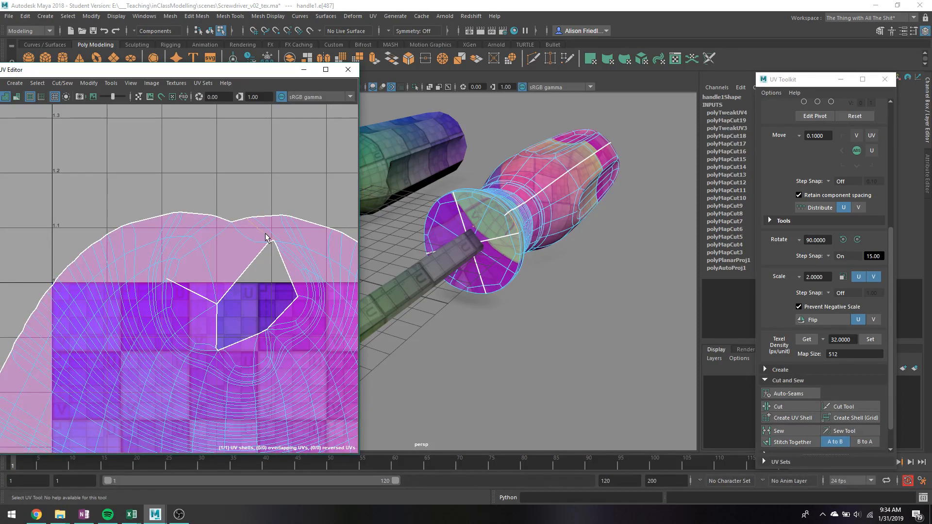
pyautogui.hotkey('shift', 'x')
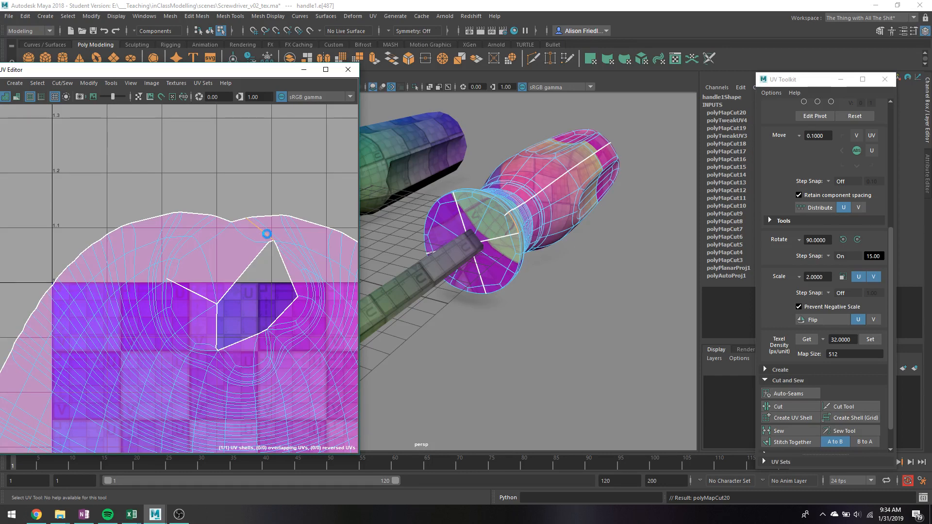
pyautogui.hotkey('ctrl', 's')
# - Run Unfold with the edge on the collar face selected, and select the handle's whole UV shell
pyautogui.click(478, 268)
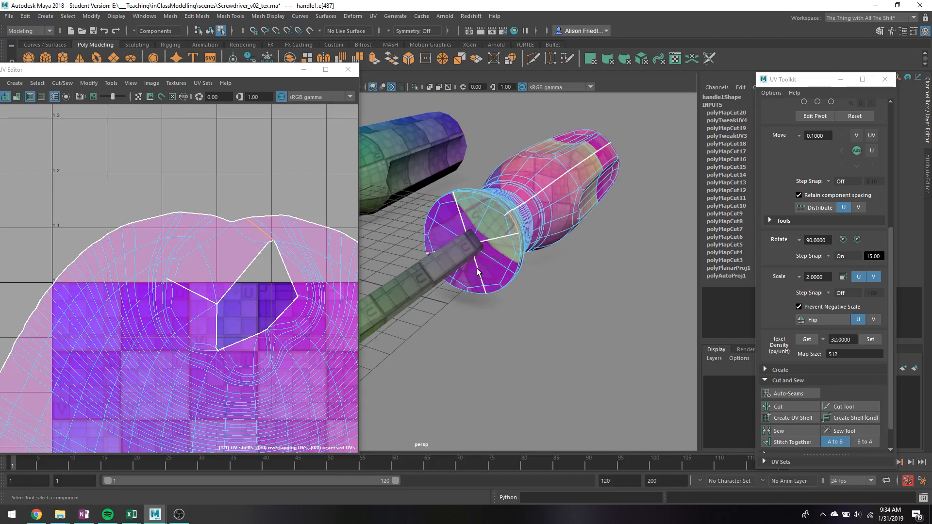
pyautogui.click(505, 224)
pyautogui.moveTo(296, 238); pyautogui.dragTo(340, 503, button='right')
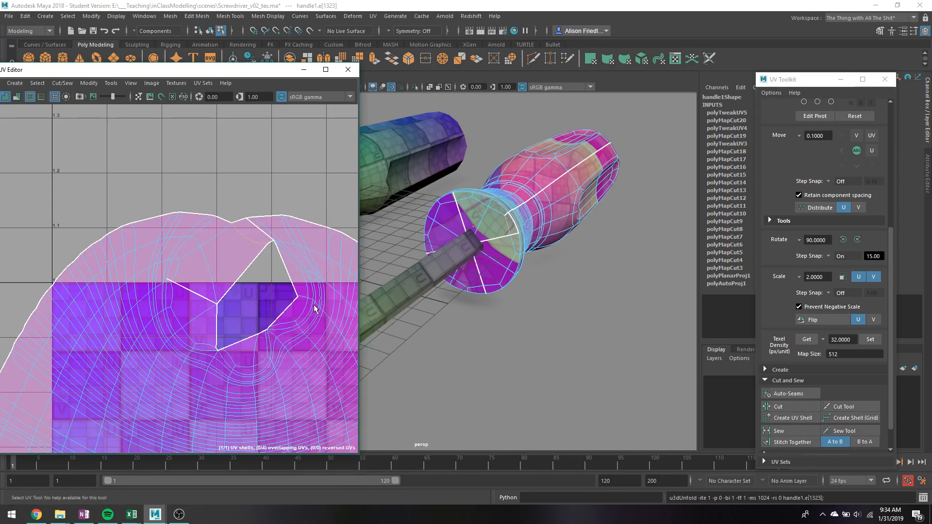
pyautogui.moveTo(291, 257); pyautogui.dragTo(225, 240, button='right')
pyautogui.click(226, 240)
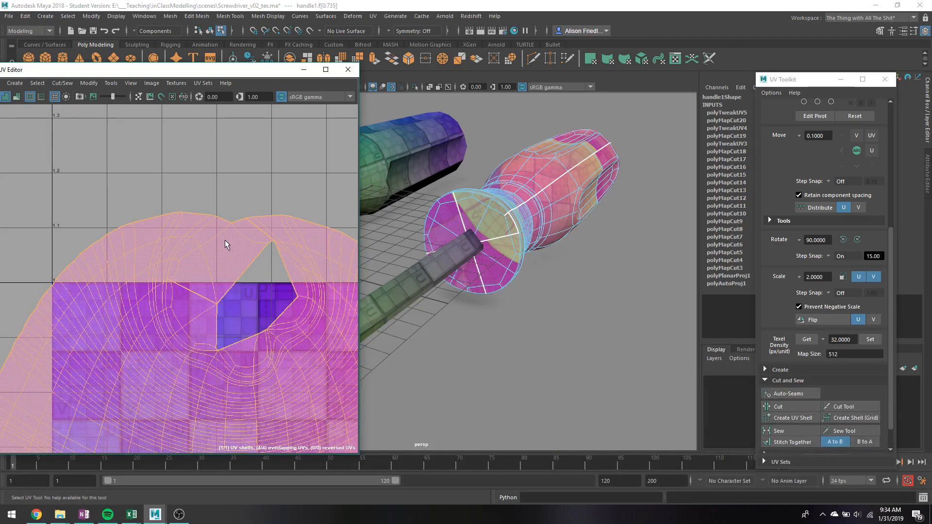
pyautogui.scroll(-5, 226, 240)
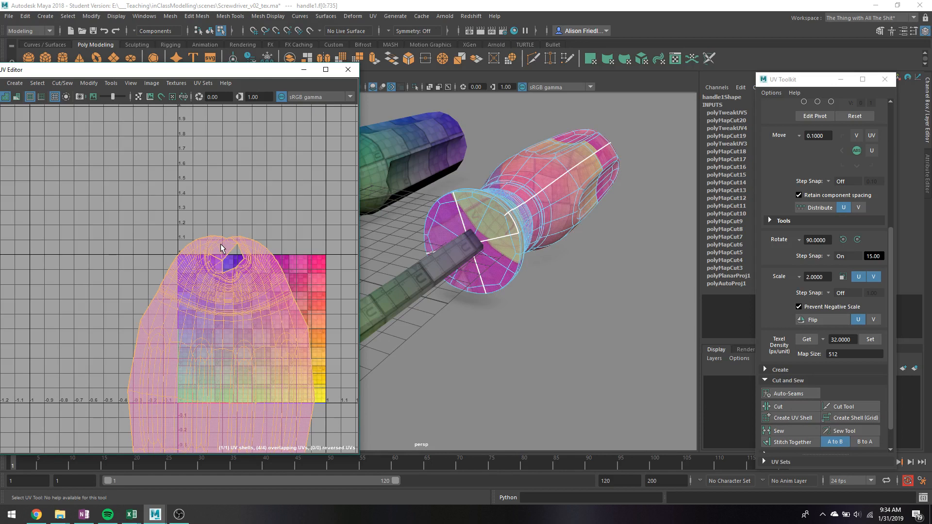
# - Unfold handle1's whole UV shell now that its seams are cut along the length and at both ends
pyautogui.moveTo(220, 244); pyautogui.dragTo(214, 223, button='right')
pyautogui.scroll(5, 255, 236)
pyautogui.scroll(1, 256, 239)
pyautogui.moveTo(182, 255); pyautogui.dragTo(285, 503, button='right')
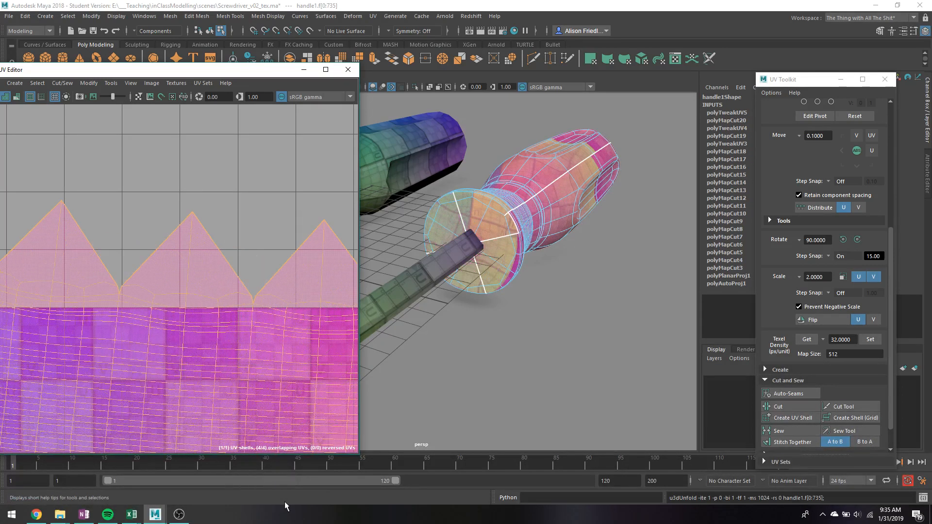
pyautogui.scroll(-5, 191, 319)
pyautogui.scroll(-1, 196, 336)
pyautogui.keyDown('alt'); pyautogui.moveTo(196, 336); pyautogui.dragTo(214, 270, button='middle'); pyautogui.keyUp('alt')
# - Return to object selection and compare the checker pattern on the two screwdriver handles
pyautogui.moveTo(570, 179); pyautogui.dragTo(616, 171, button='right')
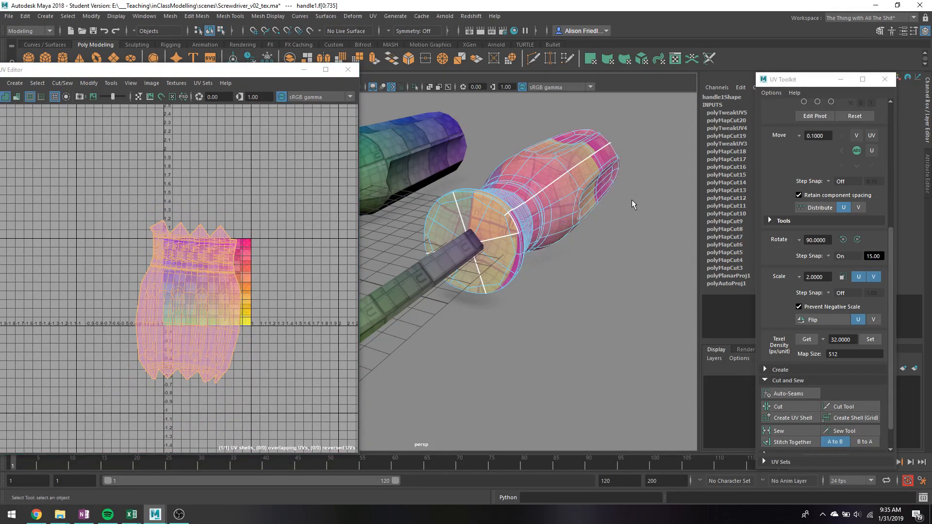
pyautogui.click(631, 200)
pyautogui.keyDown('alt'); pyautogui.moveTo(623, 223); pyautogui.dragTo(587, 249); pyautogui.keyUp('alt')
pyautogui.keyDown('alt'); pyautogui.moveTo(586, 248); pyautogui.dragTo(491, 270, button='middle'); pyautogui.keyUp('alt')
pyautogui.scroll(-3, 491, 269)
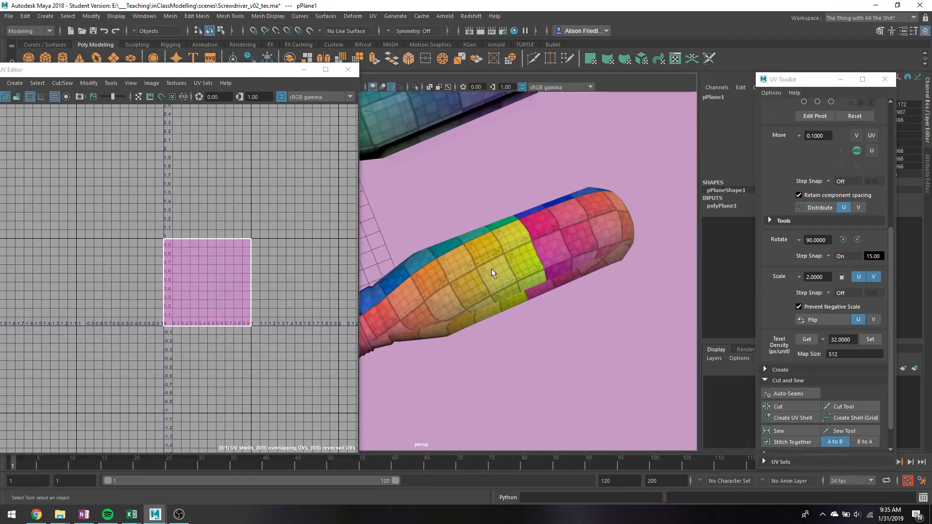
pyautogui.keyDown('alt'); pyautogui.moveTo(491, 269); pyautogui.dragTo(526, 283); pyautogui.keyUp('alt')
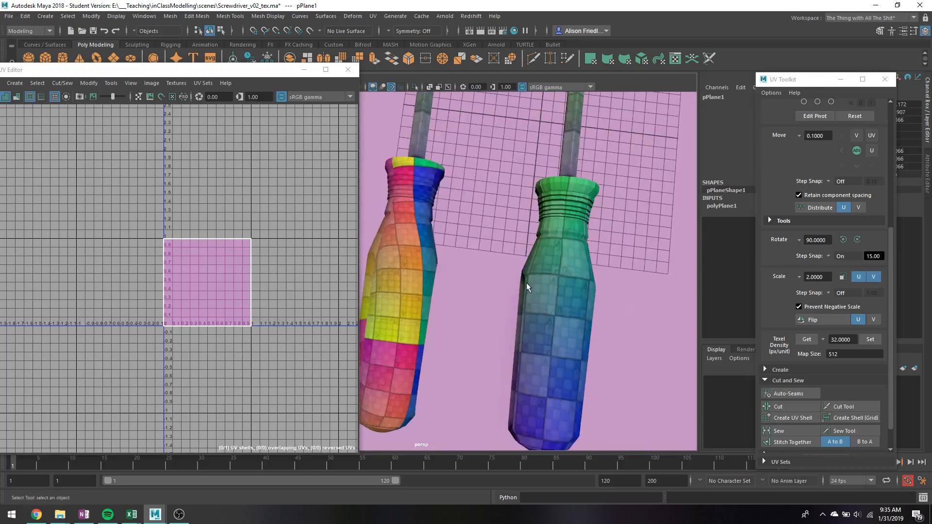
pyautogui.keyDown('alt'); pyautogui.moveTo(500, 326); pyautogui.dragTo(543, 307); pyautogui.keyUp('alt')
pyautogui.click(593, 256)
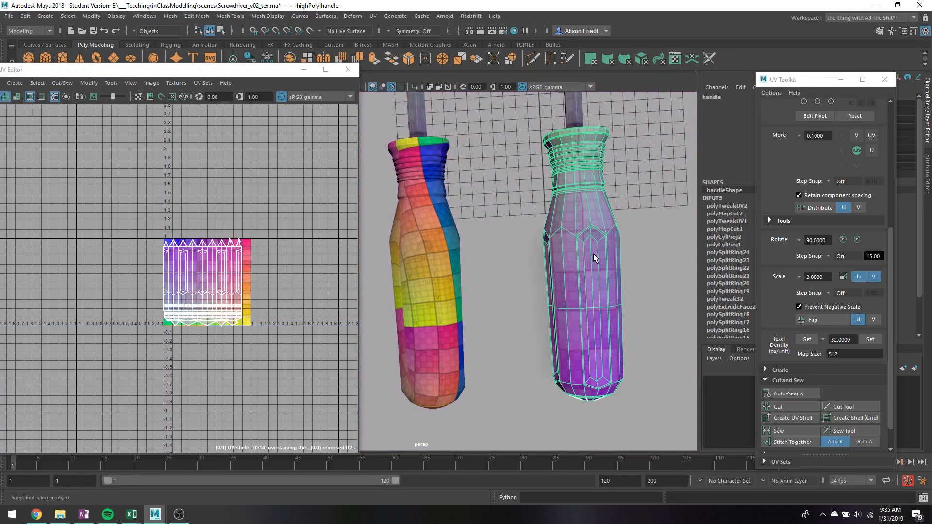
# - Select the UV shell of handle1 and scale it down uniformly to about half its size
pyautogui.click(444, 282)
pyautogui.press('f')
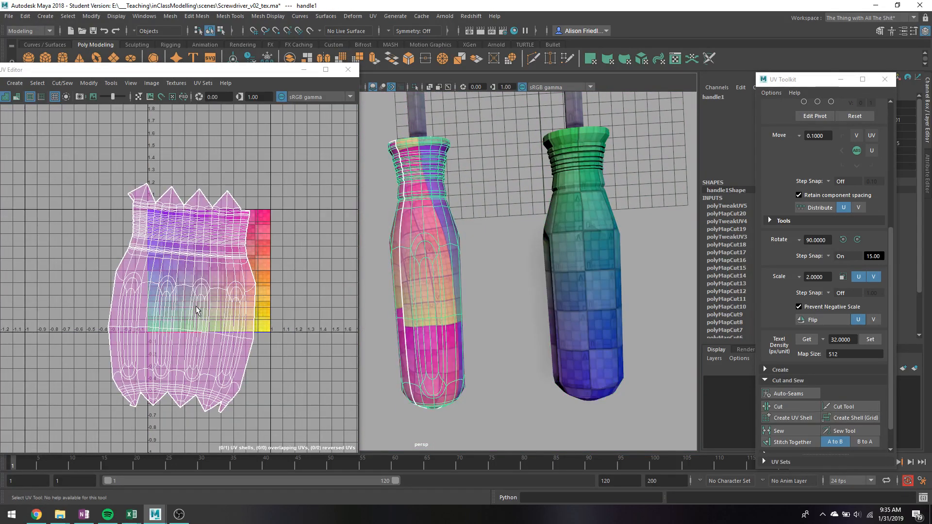
pyautogui.press('r')
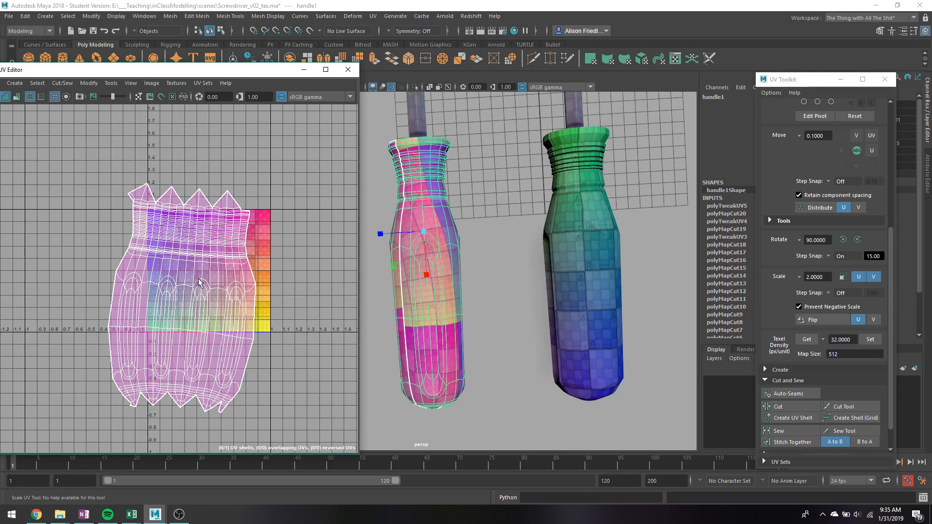
pyautogui.moveTo(213, 277); pyautogui.dragTo(194, 263, button='right')
pyautogui.moveTo(182, 298); pyautogui.dragTo(152, 304)
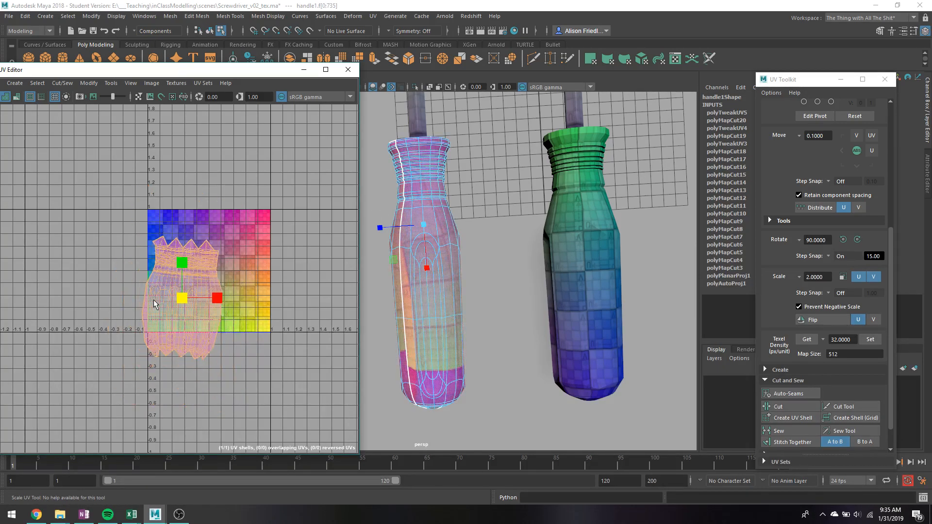
# - Turn off rotation step snapping and rotate handle1's UV shell freely until it stands upright with level ends
pyautogui.press('q')
pyautogui.moveTo(202, 270)
pyautogui.mouseDown(button='right')
pyautogui.moveTo(208, 279)
pyautogui.moveTo(206, 267)
pyautogui.mouseUp(button='right')
pyautogui.press('e')
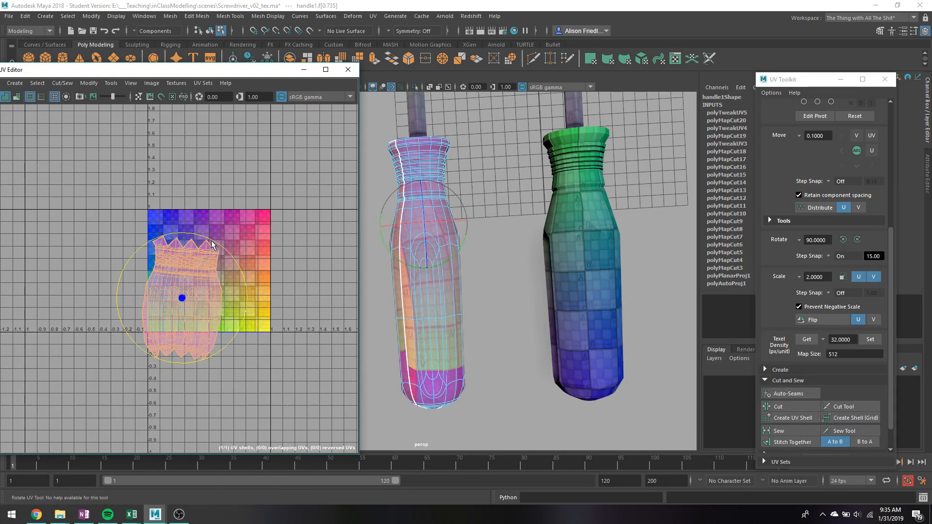
pyautogui.moveTo(212, 244); pyautogui.dragTo(238, 263)
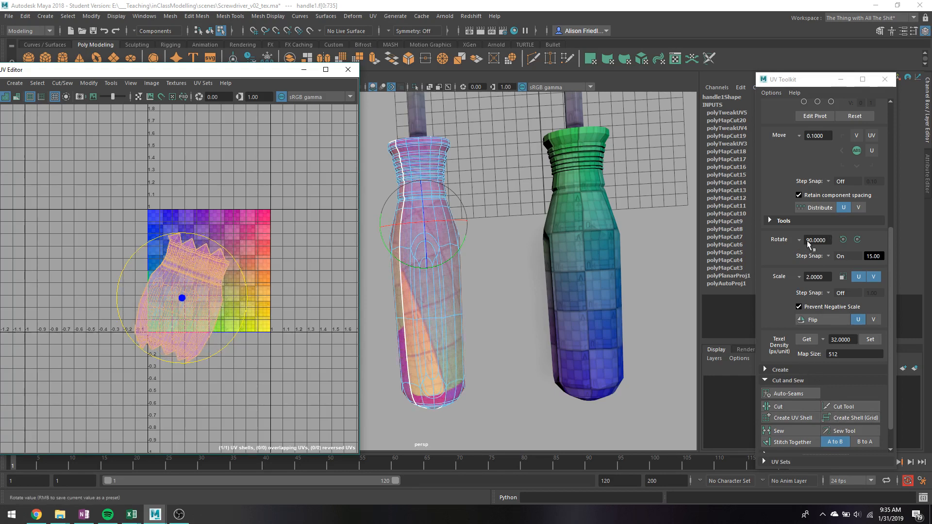
pyautogui.click(845, 256)
pyautogui.click(843, 270)
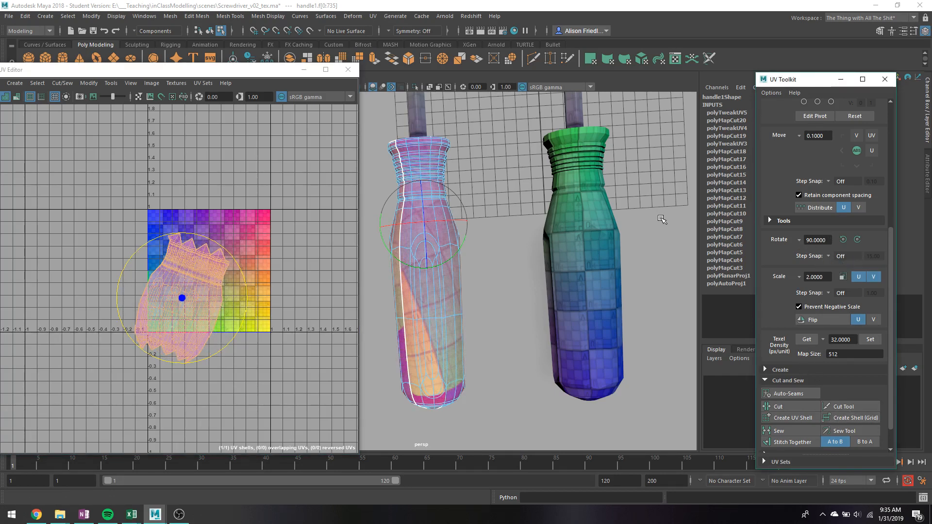
pyautogui.moveTo(238, 272); pyautogui.dragTo(224, 258)
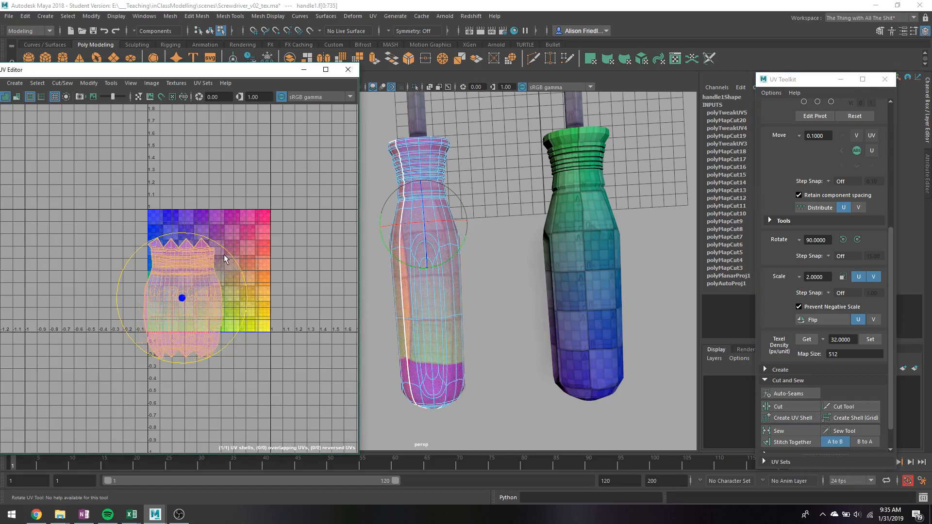
# - Move handle1's UV shell inside the 0 to 1 UV square and return to object selection
pyautogui.press('w')
pyautogui.moveTo(183, 305); pyautogui.dragTo(190, 273)
pyautogui.press('r')
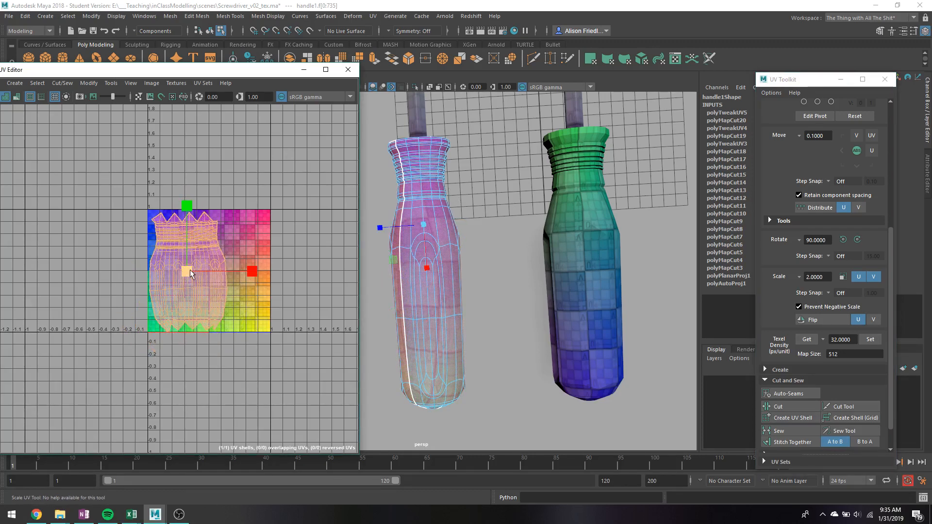
pyautogui.press('q')
pyautogui.moveTo(599, 212); pyautogui.dragTo(643, 205, button='right')
pyautogui.click(642, 205)
pyautogui.keyDown('alt'); pyautogui.moveTo(618, 224); pyautogui.dragTo(631, 241); pyautogui.keyUp('alt')
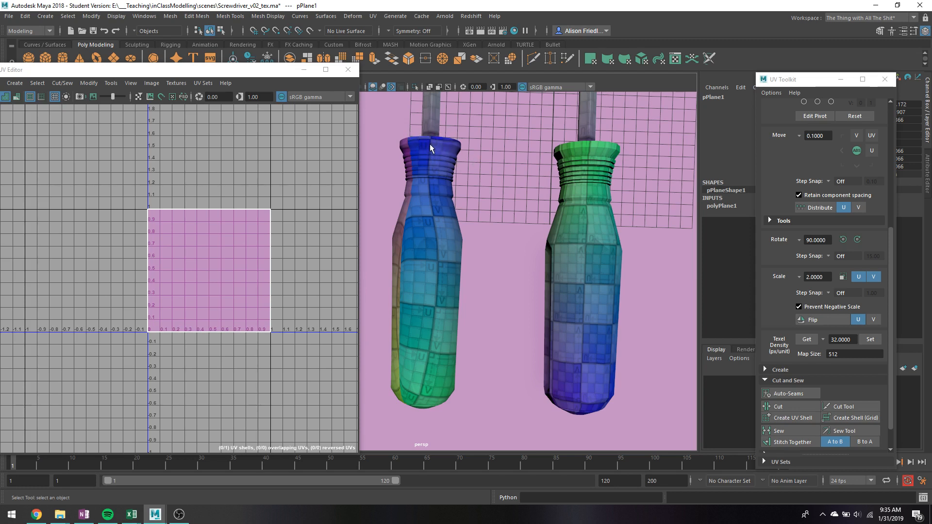
# - Try to unfold only the collar UVs of the cylindrically mapped handle, followed by the row of UVs bordering them
pyautogui.click(591, 161)
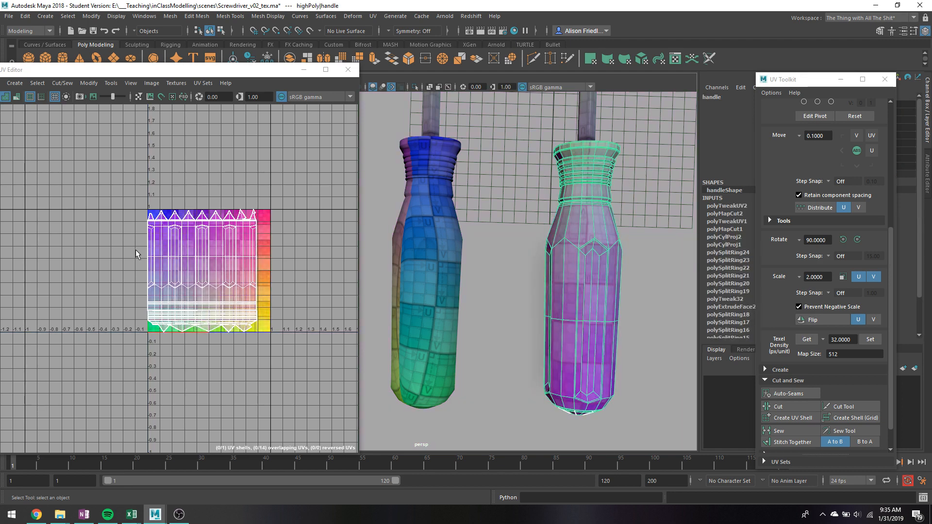
pyautogui.scroll(5, 199, 279)
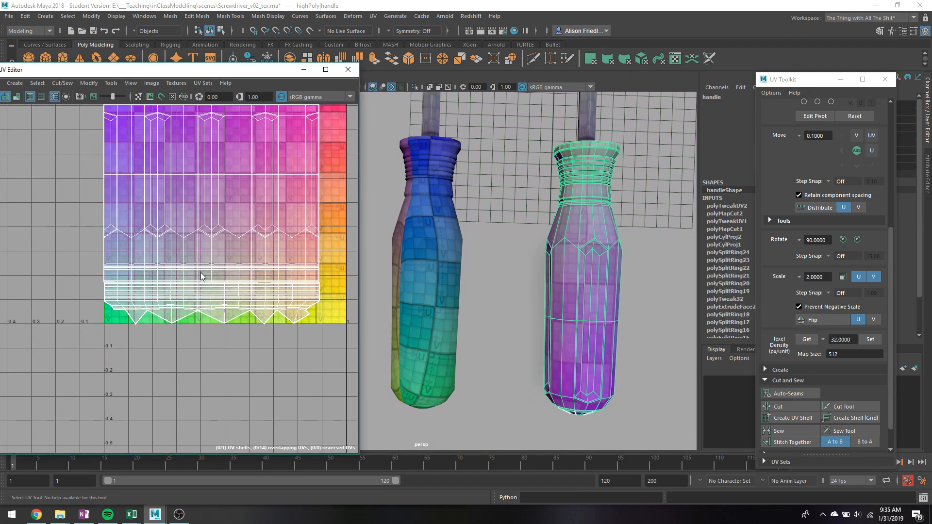
pyautogui.moveTo(202, 276); pyautogui.dragTo(228, 266, button='right')
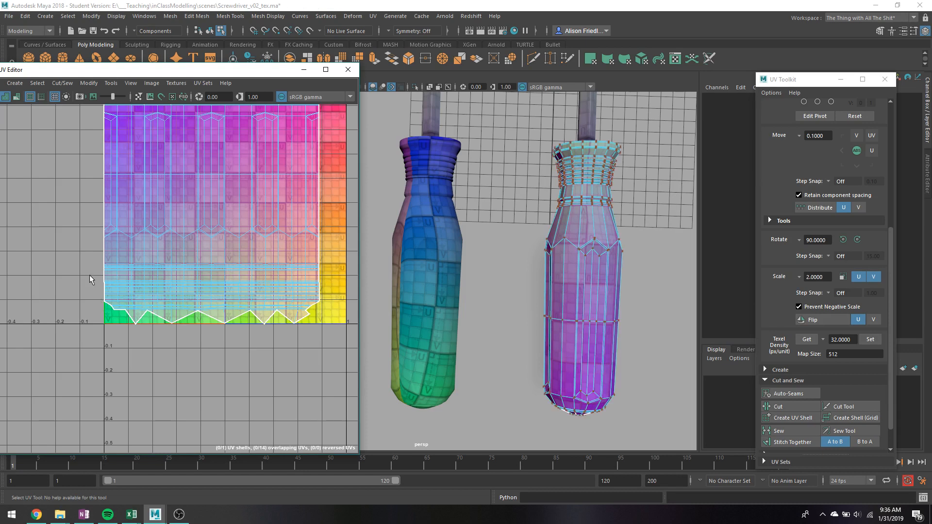
pyautogui.moveTo(90, 275); pyautogui.dragTo(336, 371)
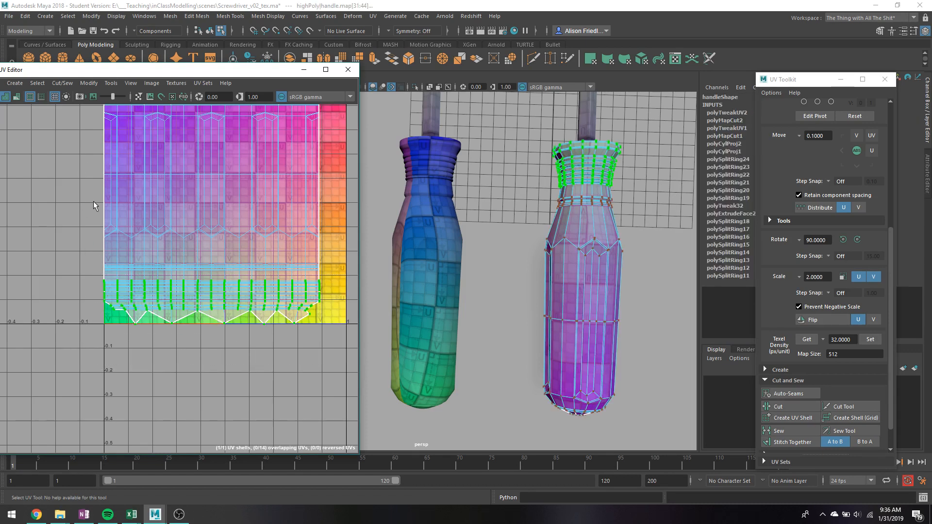
pyautogui.moveTo(208, 294); pyautogui.dragTo(264, 503, button='right')
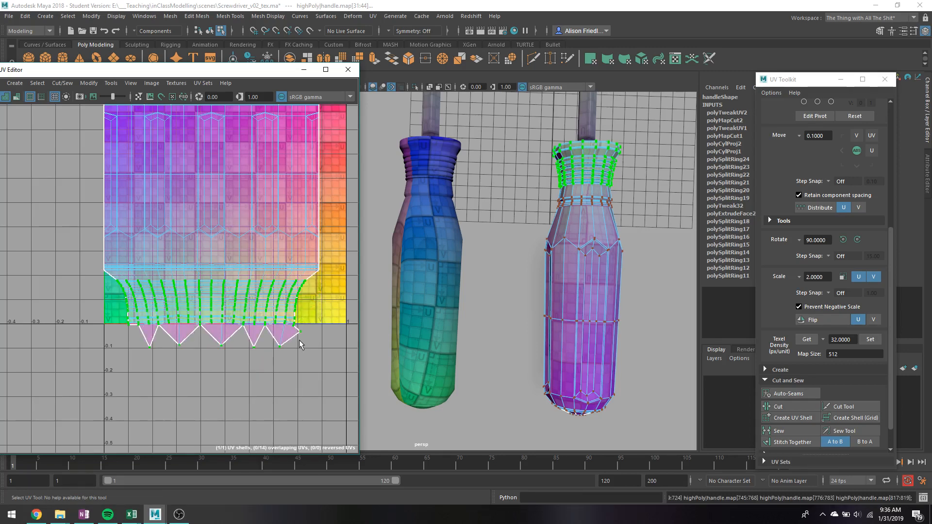
pyautogui.moveTo(97, 260); pyautogui.dragTo(339, 273)
pyautogui.press('g')
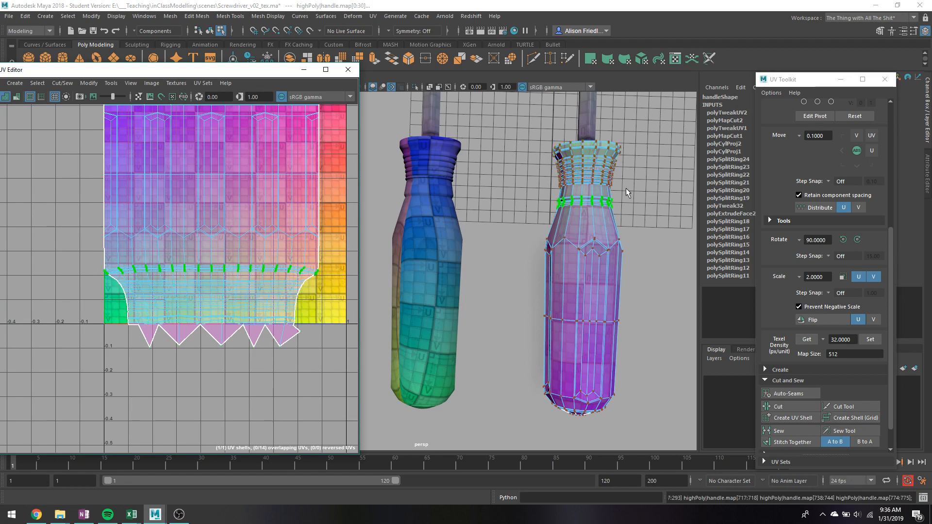
# - Inspect the checker pattern on the cylindrically mapped handle's collar, and undo the partial collar unfolds
pyautogui.press('F8')
pyautogui.click(642, 168)
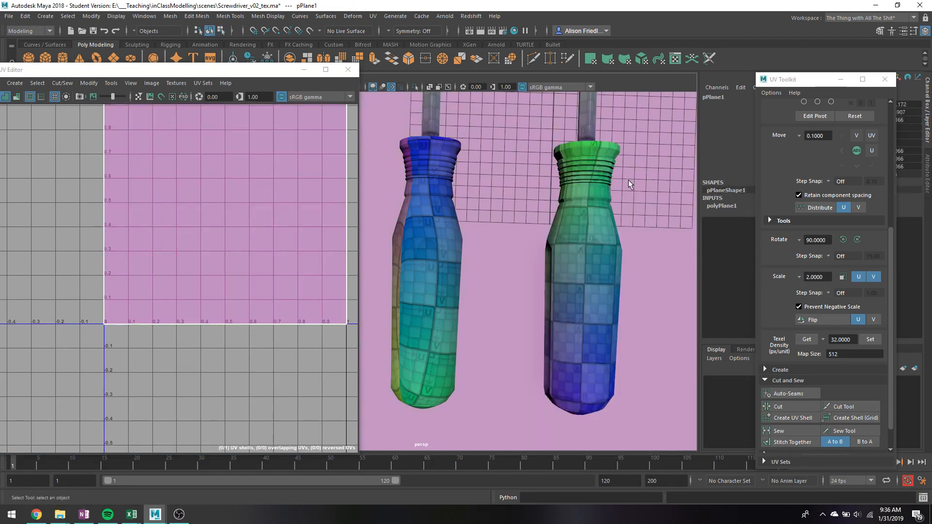
pyautogui.keyDown('alt'); pyautogui.moveTo(628, 179); pyautogui.dragTo(633, 210, button='middle'); pyautogui.keyUp('alt')
pyautogui.keyDown('alt'); pyautogui.moveTo(628, 194); pyautogui.dragTo(636, 226); pyautogui.keyUp('alt')
pyautogui.click(635, 226)
pyautogui.keyDown('alt'); pyautogui.moveTo(525, 273); pyautogui.dragTo(498, 266); pyautogui.keyUp('alt')
pyautogui.keyDown('alt'); pyautogui.moveTo(498, 266); pyautogui.dragTo(567, 254, button='middle'); pyautogui.keyUp('alt')
pyautogui.keyDown('alt'); pyautogui.moveTo(540, 293); pyautogui.dragTo(552, 270); pyautogui.keyUp('alt')
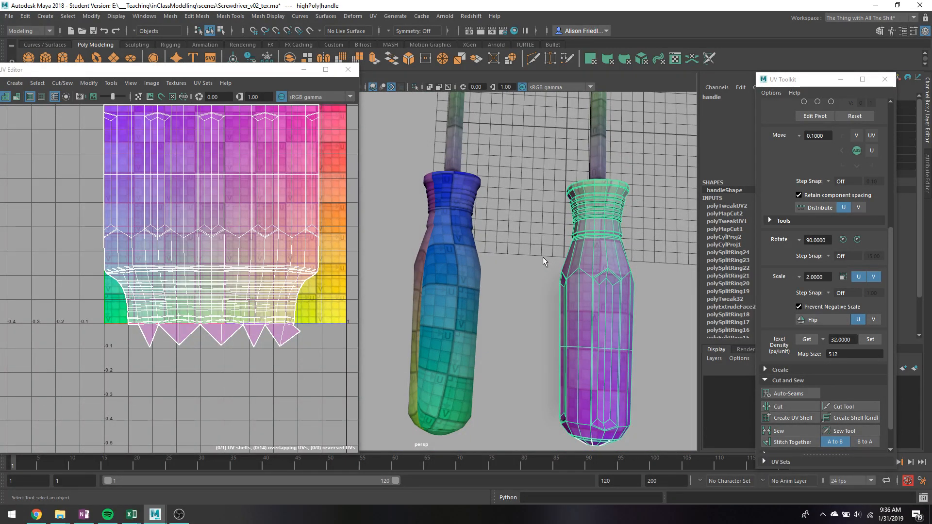
pyautogui.hotkey('ctrl', 'F12')
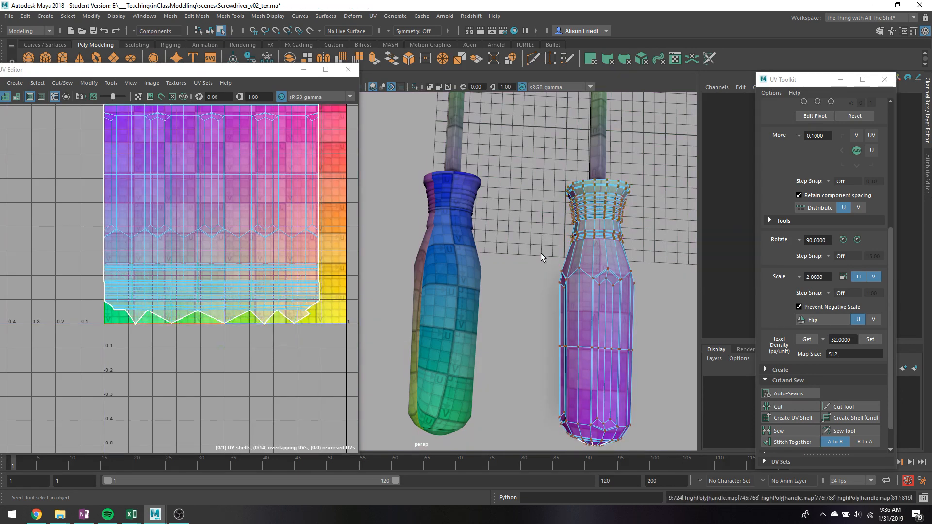
pyautogui.moveTo(587, 232); pyautogui.dragTo(606, 217, button='right')
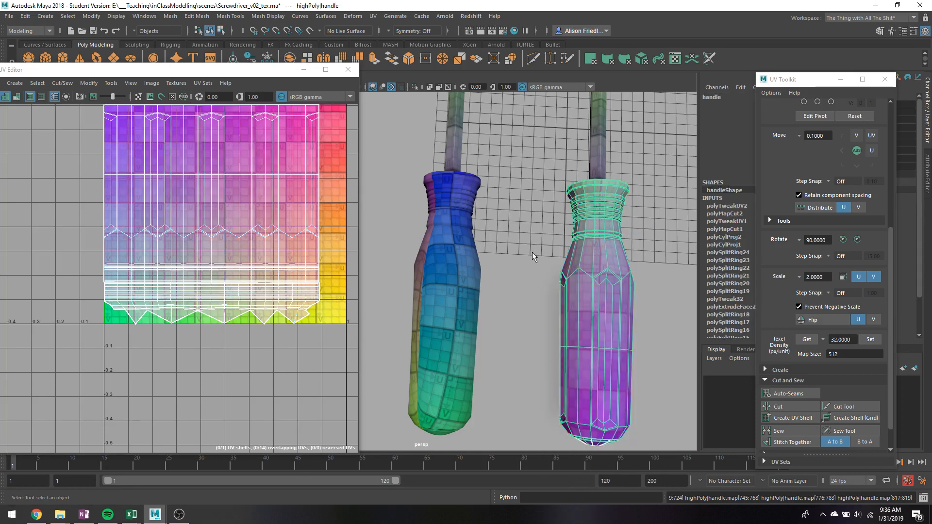
# - Examine the checker pattern and the lengthwise seam on both handles from the butt end to the collar
pyautogui.click(532, 252)
pyautogui.keyDown('alt'); pyautogui.moveTo(529, 308); pyautogui.dragTo(512, 257, button='middle'); pyautogui.keyUp('alt')
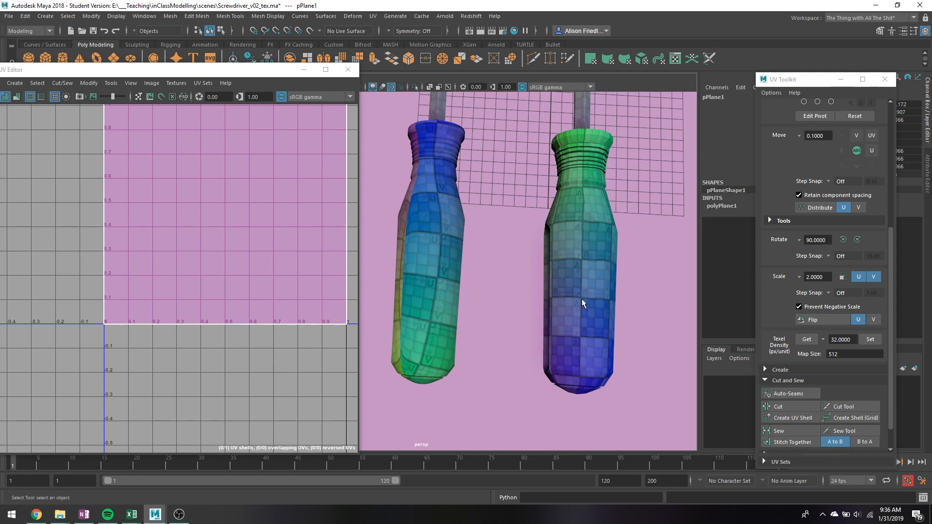
pyautogui.keyDown('alt'); pyautogui.moveTo(573, 317); pyautogui.dragTo(581, 258); pyautogui.keyUp('alt')
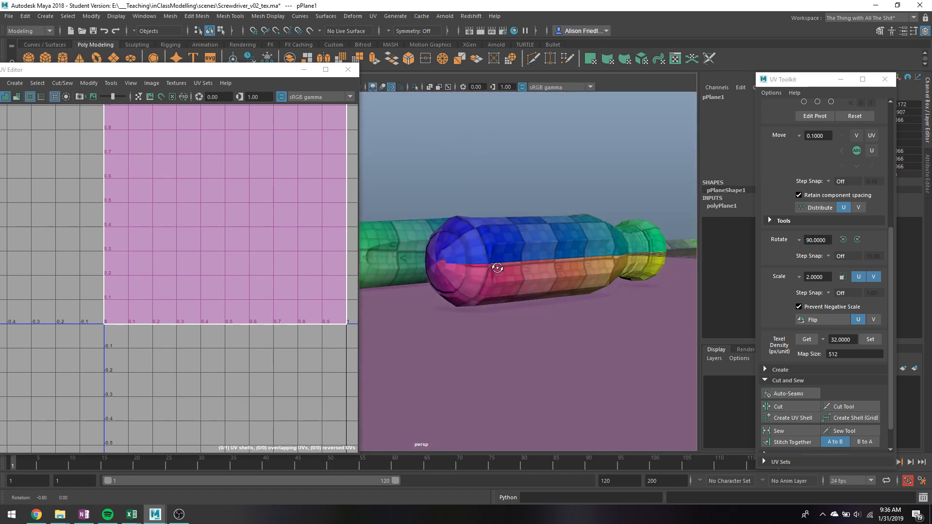
pyautogui.keyDown('alt'); pyautogui.moveTo(479, 261); pyautogui.dragTo(495, 274); pyautogui.keyUp('alt')
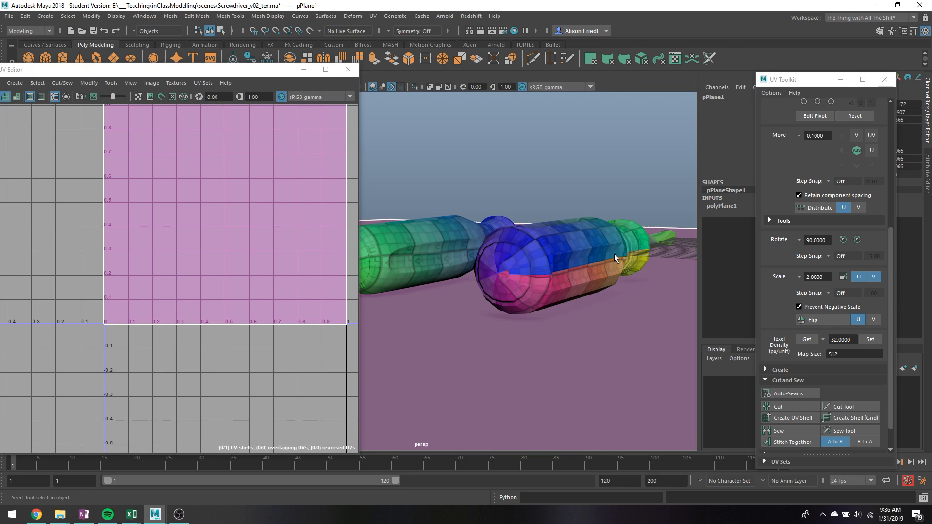
pyautogui.keyDown('alt'); pyautogui.moveTo(614, 254); pyautogui.dragTo(531, 290); pyautogui.keyUp('alt')
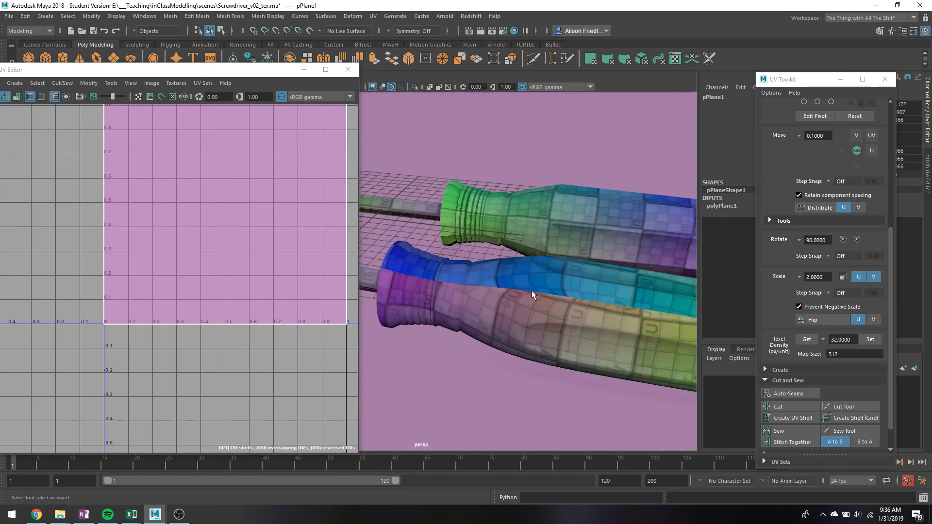
pyautogui.keyDown('alt'); pyautogui.moveTo(600, 288); pyautogui.dragTo(477, 200); pyautogui.keyUp('alt')
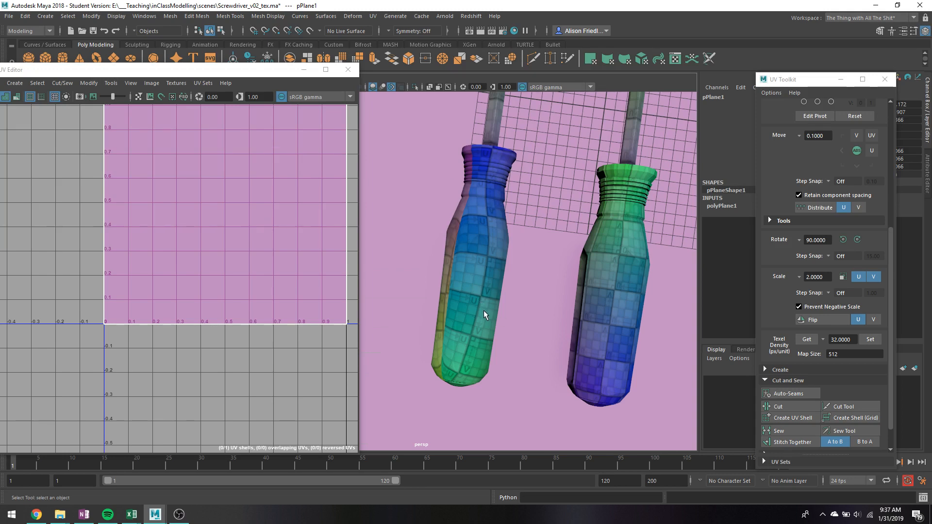
pyautogui.keyDown('alt'); pyautogui.moveTo(440, 293); pyautogui.dragTo(466, 291); pyautogui.keyUp('alt')
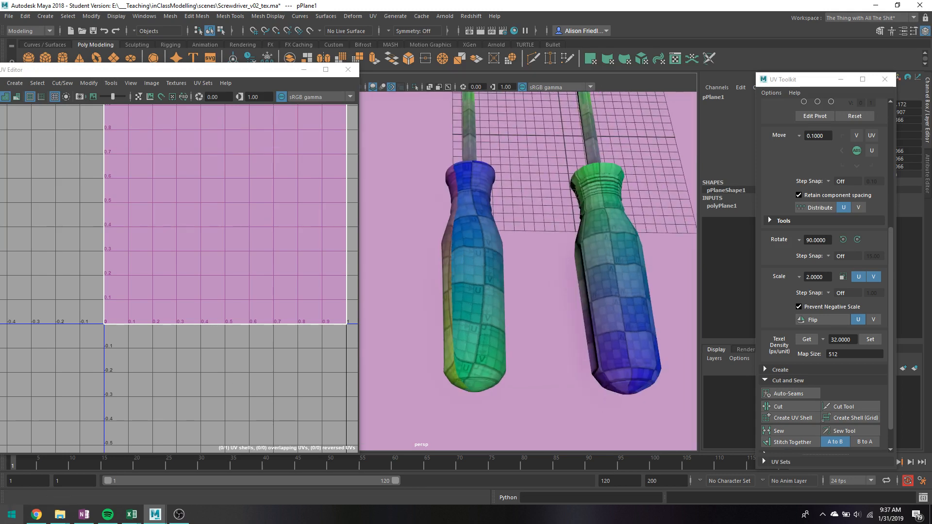
# - Switch to File Explorer and open a reference photo from the "screw driver" folder in inClassModelling's sourceimages on LOOIE (E:)
pyautogui.moveTo(67, 517)
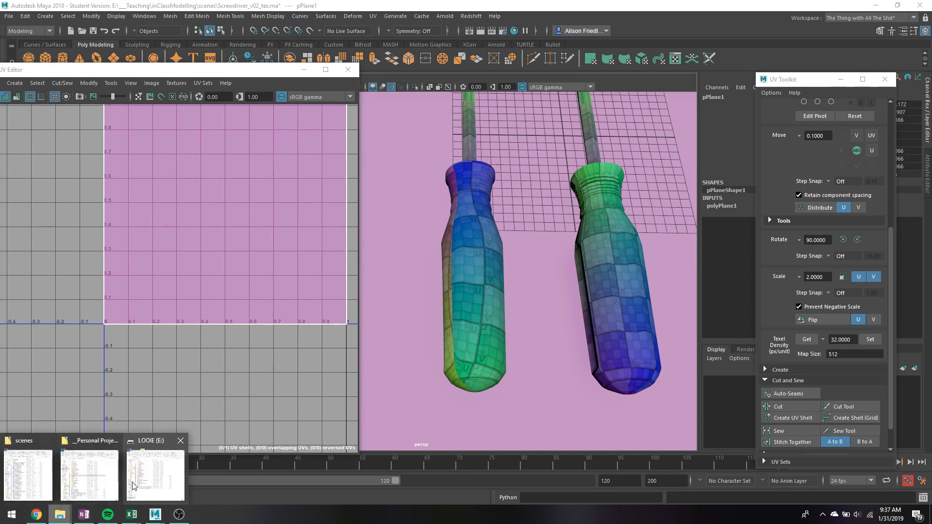
pyautogui.click(176, 464)
pyautogui.doubleClick(203, 183)
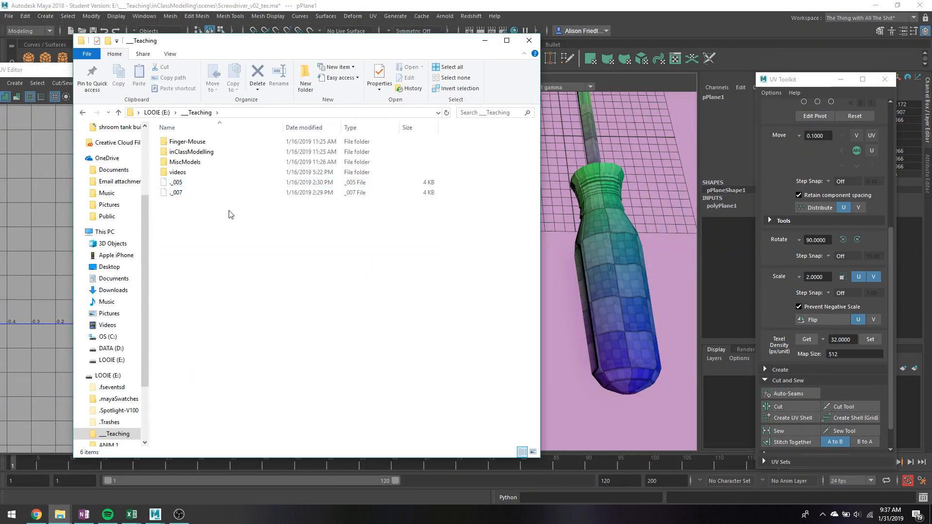
pyautogui.doubleClick(203, 152)
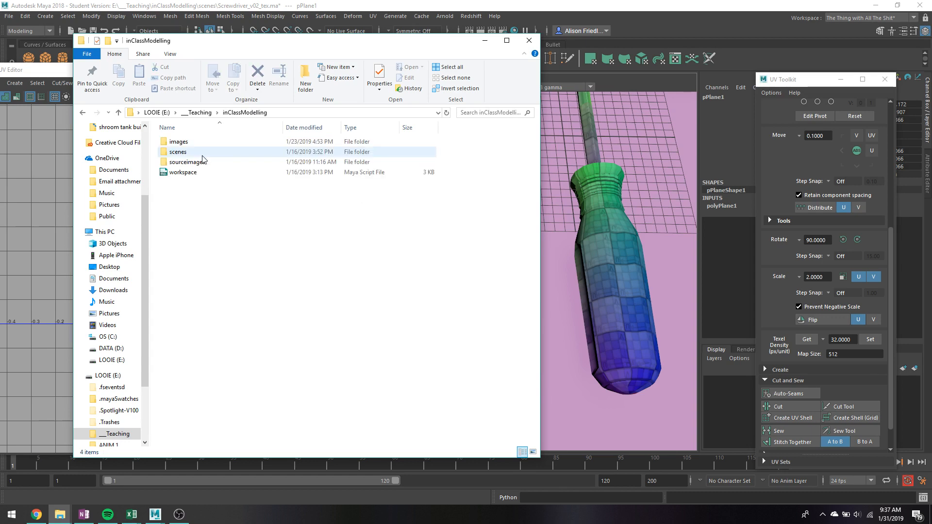
pyautogui.doubleClick(203, 162)
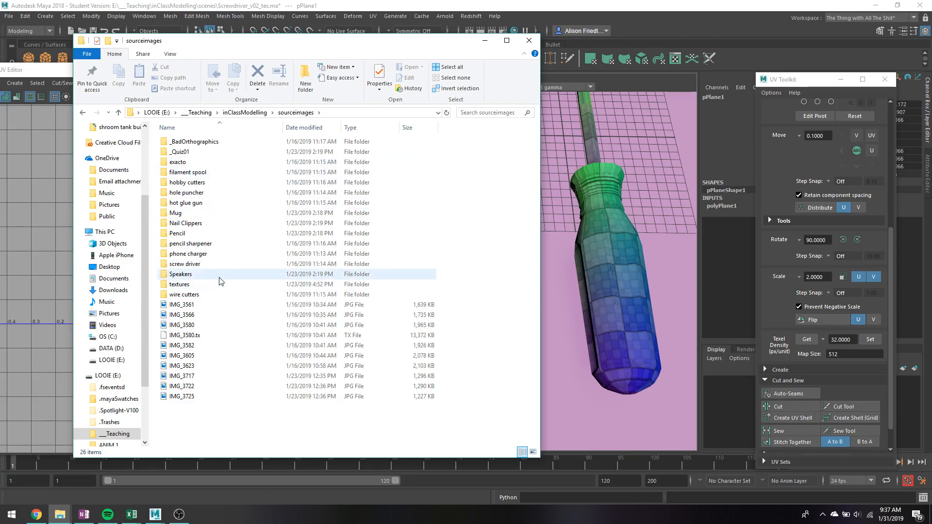
pyautogui.doubleClick(219, 265)
pyautogui.doubleClick(185, 173)
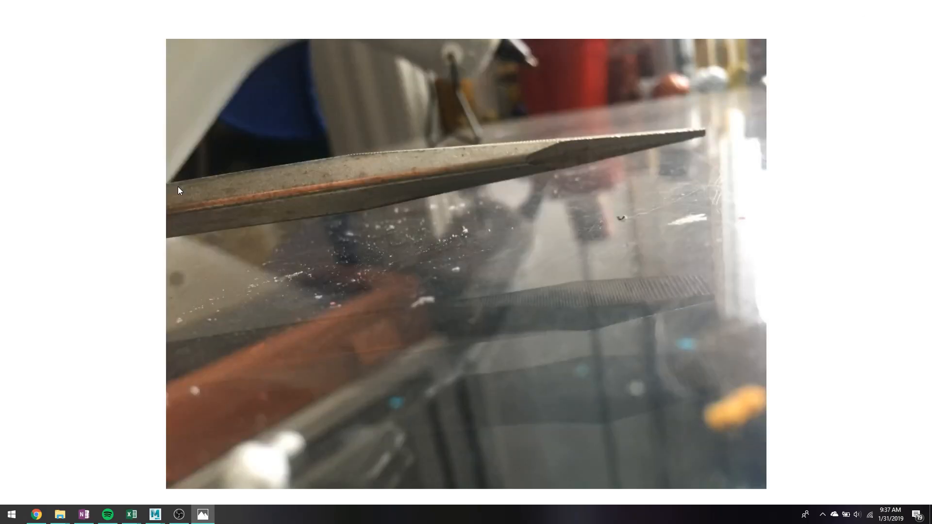
# - Examine the reference photo IMG_3585.JPG showing the whole screwdriver, and switch back to Maya
pyautogui.press('Left')
pyautogui.press('Left')
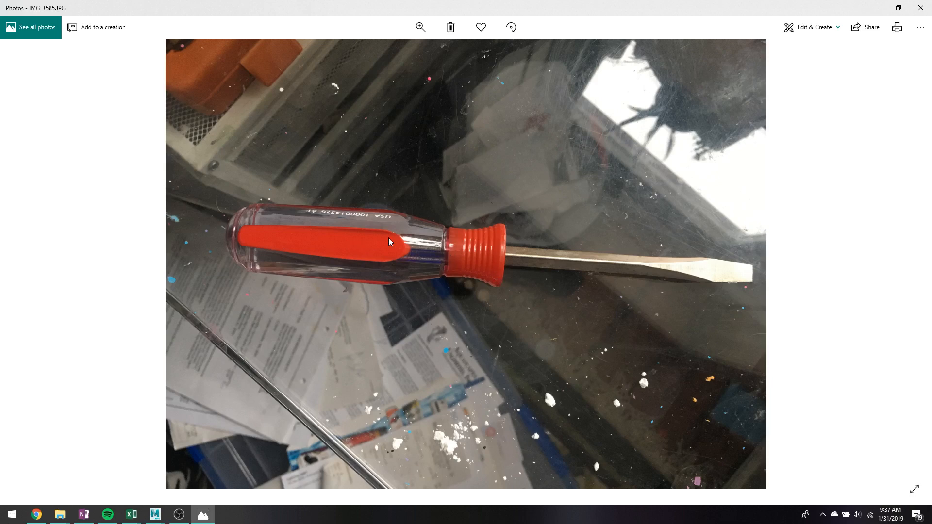
pyautogui.click(876, 8)
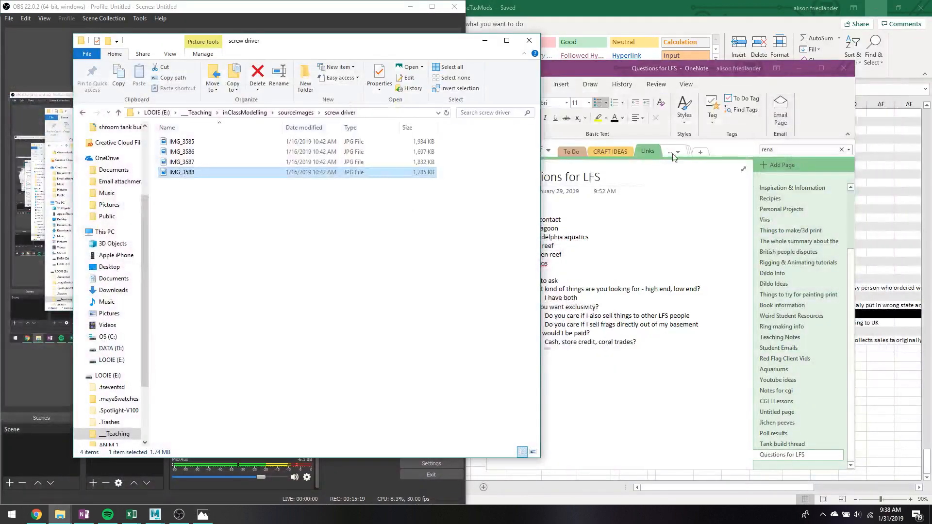
pyautogui.moveTo(155, 515)
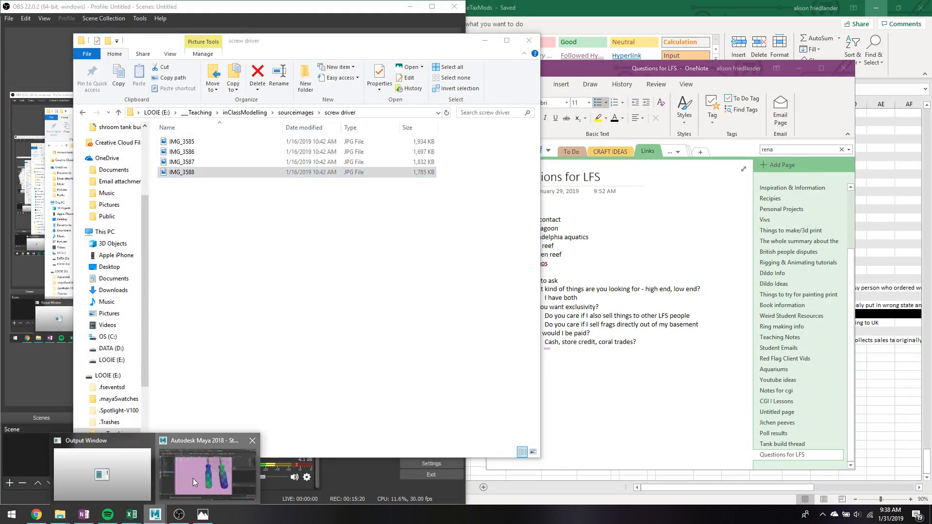
pyautogui.click(194, 478)
# - Hide the right-hand screwdriver's handle and select the bit of the other screwdriver
pyautogui.click(481, 254)
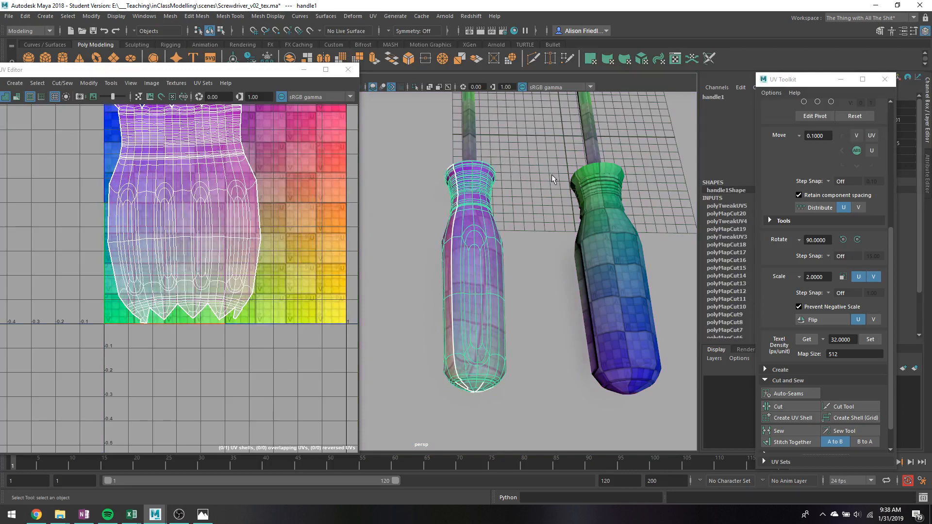
pyautogui.click(587, 198)
pyautogui.hotkey('ctrl', 'h')
pyautogui.click(595, 168)
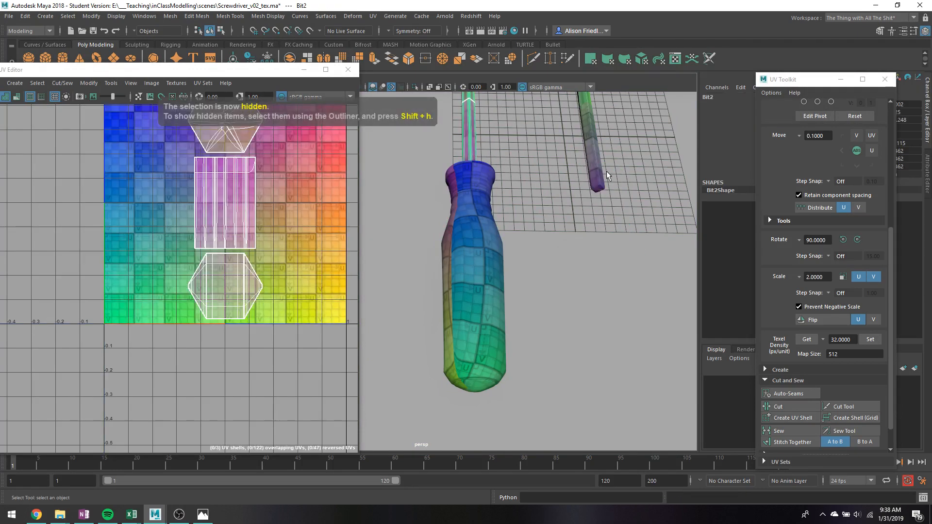
pyautogui.click(534, 145)
pyautogui.click(468, 140)
# - Try a planar UV projection on the selected screwdriver bit
pyautogui.keyDown('alt'); pyautogui.moveTo(468, 140); pyautogui.dragTo(596, 193); pyautogui.keyUp('alt')
pyautogui.scroll(3, 596, 193)
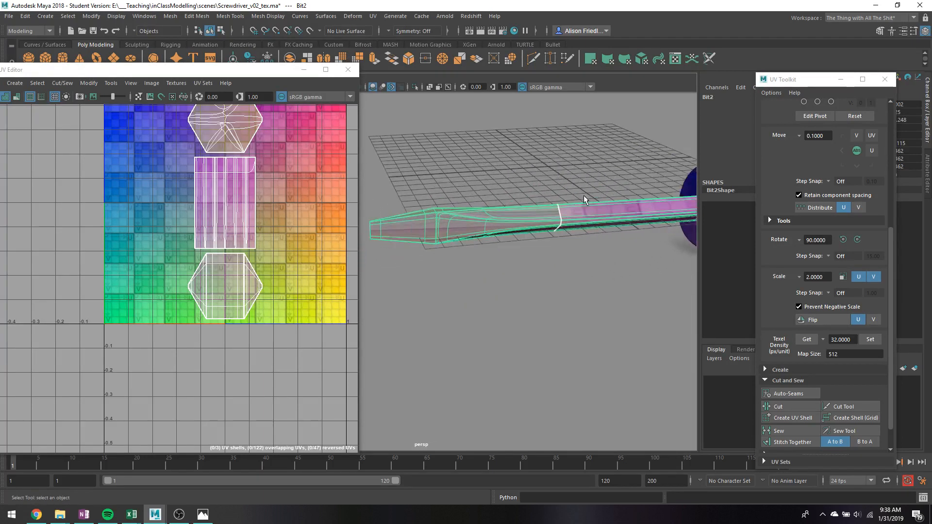
pyautogui.click(373, 16)
pyautogui.click(406, 135)
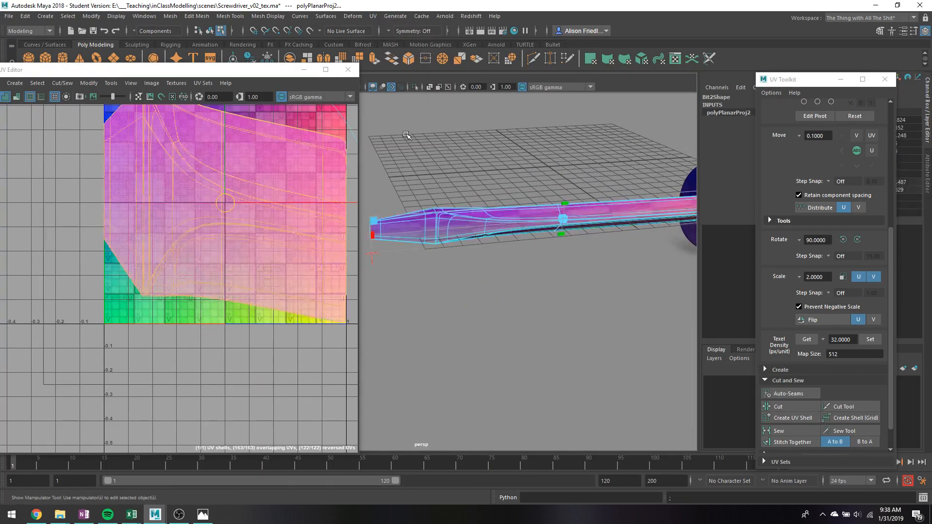
pyautogui.press('q')
pyautogui.moveTo(512, 222); pyautogui.dragTo(381, 68, button='right')
# - Apply automatic UV mapping to the whole screwdriver bit
pyautogui.click(372, 17)
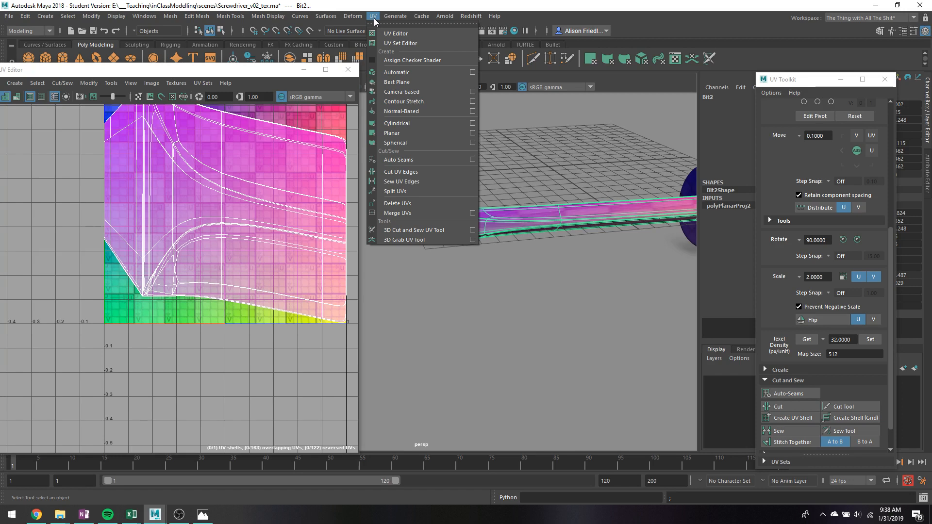
pyautogui.click(397, 72)
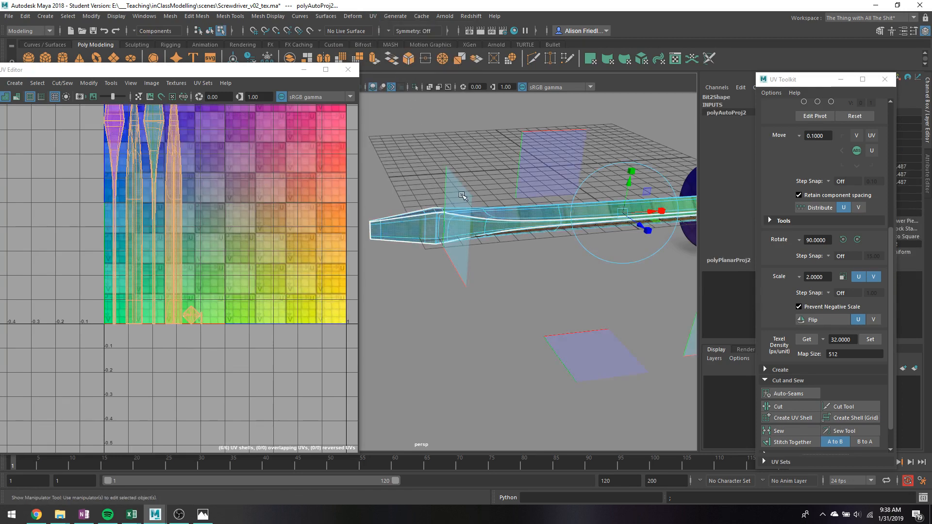
pyautogui.press('q')
# - Sew the UV seam running lengthwise along the bit's shaft up to the blade's corner
pyautogui.moveTo(495, 216); pyautogui.dragTo(515, 178, button='right')
pyautogui.scroll(4, 512, 200)
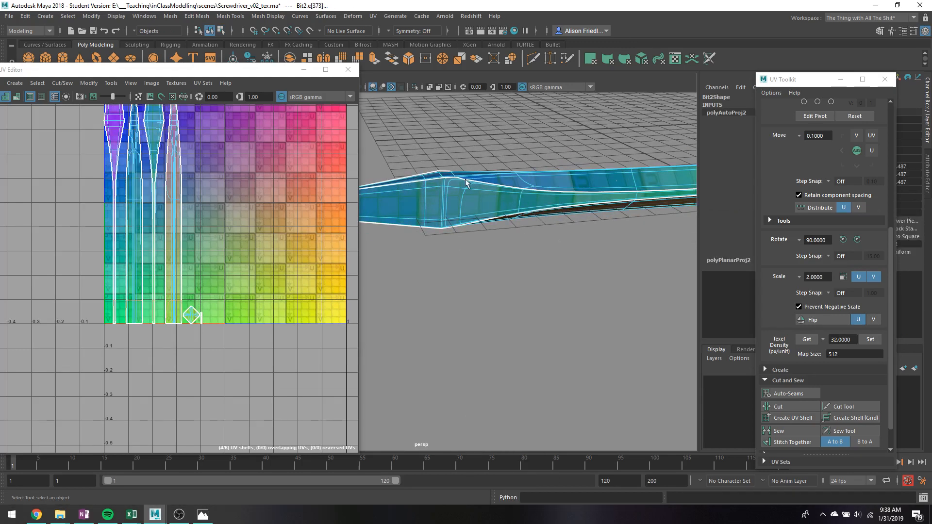
pyautogui.keyDown('alt'); pyautogui.moveTo(437, 191); pyautogui.dragTo(466, 223); pyautogui.keyUp('alt')
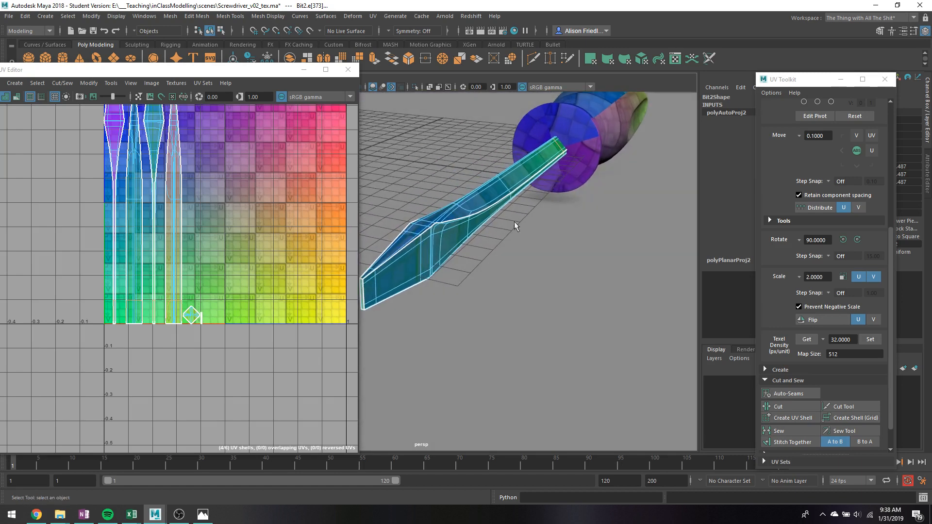
pyautogui.click(456, 220)
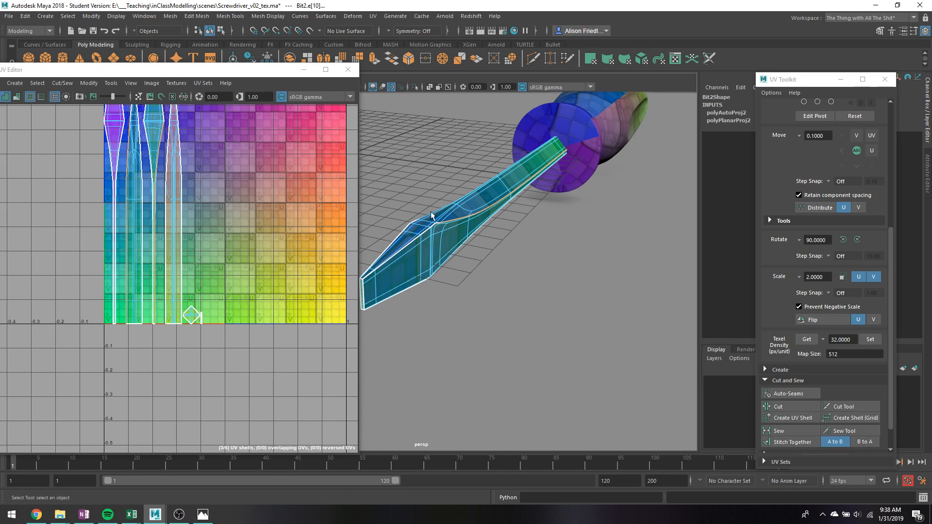
pyautogui.moveTo(178, 203); pyautogui.dragTo(228, 323, button='right')
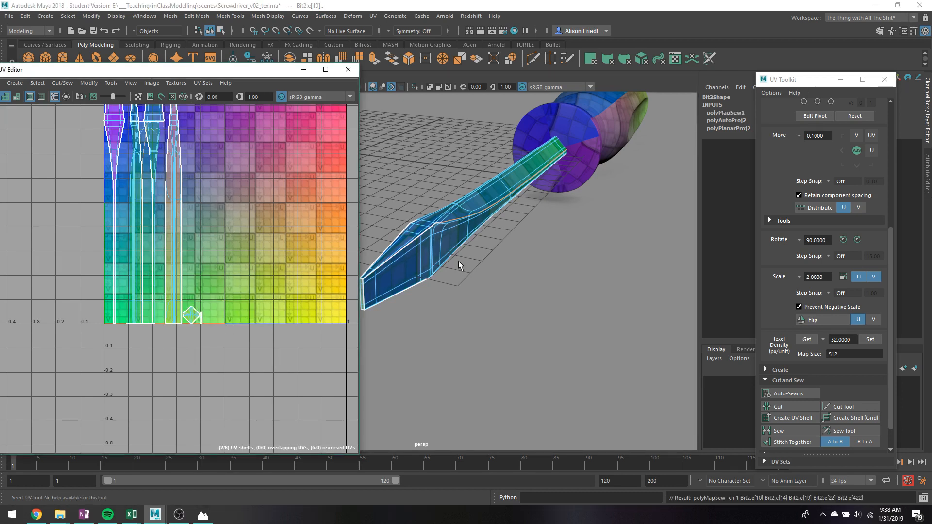
# - Sew the UV seams along the blade's two upper edges and the adjoining lengthwise seam on the other side of the shaft
pyautogui.click(428, 235)
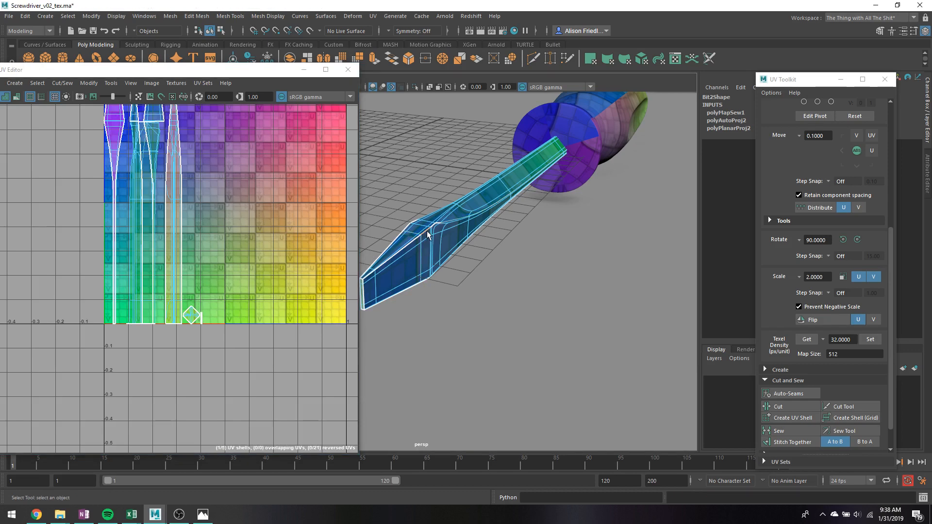
pyautogui.press('g')
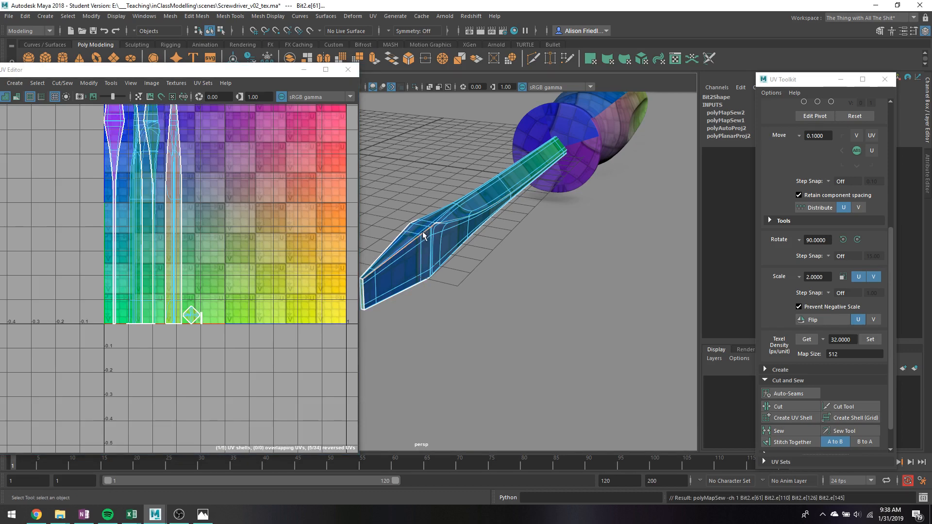
pyautogui.click(399, 237)
pyautogui.click(399, 239)
pyautogui.keyDown('alt'); pyautogui.moveTo(395, 255); pyautogui.dragTo(513, 266); pyautogui.keyUp('alt')
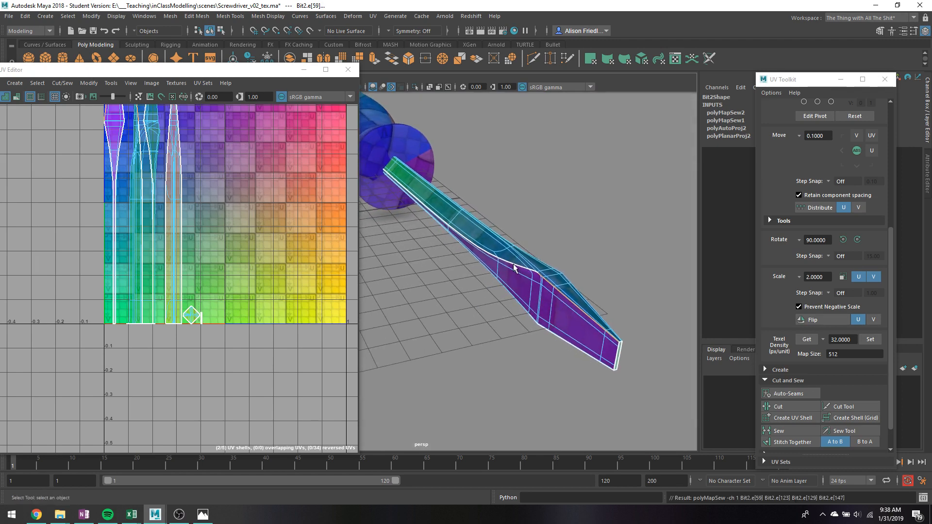
pyautogui.press('g')
pyautogui.press('g')
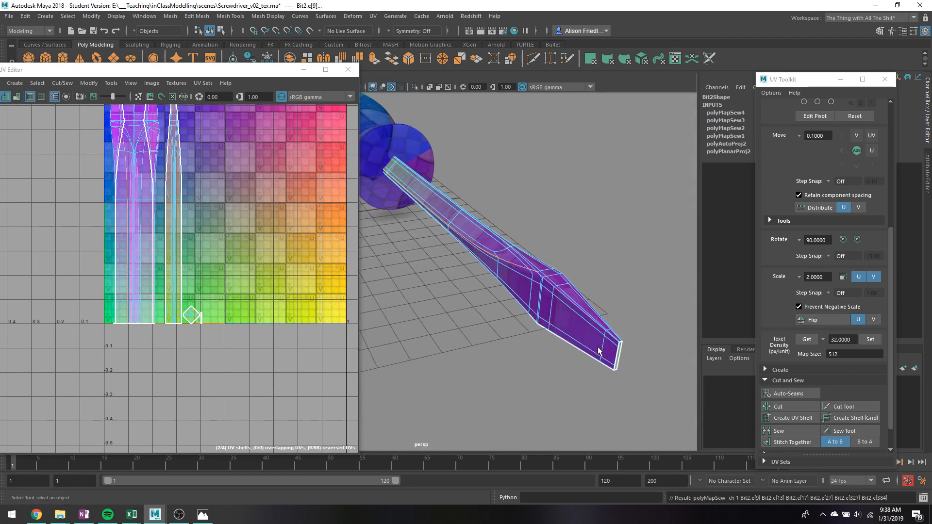
# - Sew the UV seam along the lower edge of the bit's blade
pyautogui.keyDown('alt'); pyautogui.moveTo(584, 327); pyautogui.dragTo(555, 300); pyautogui.keyUp('alt')
pyautogui.click(555, 300)
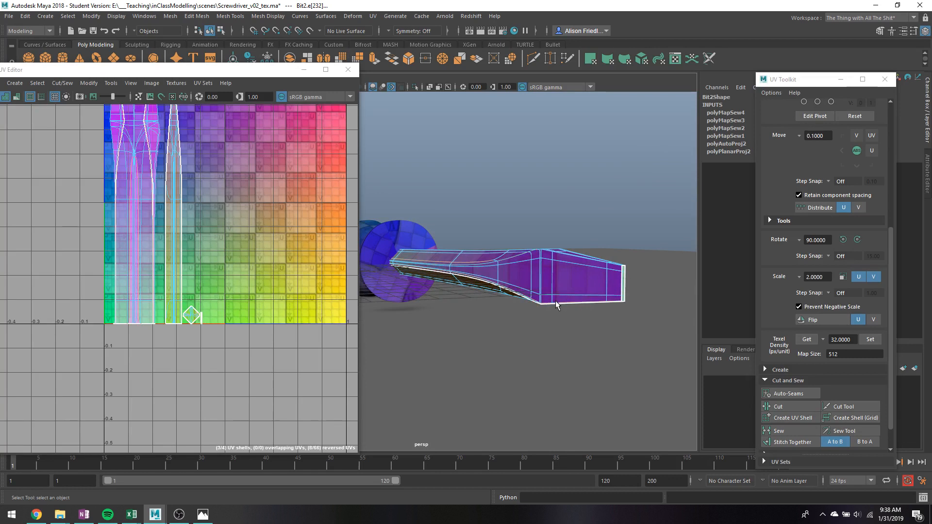
pyautogui.click(545, 303)
pyautogui.press('g')
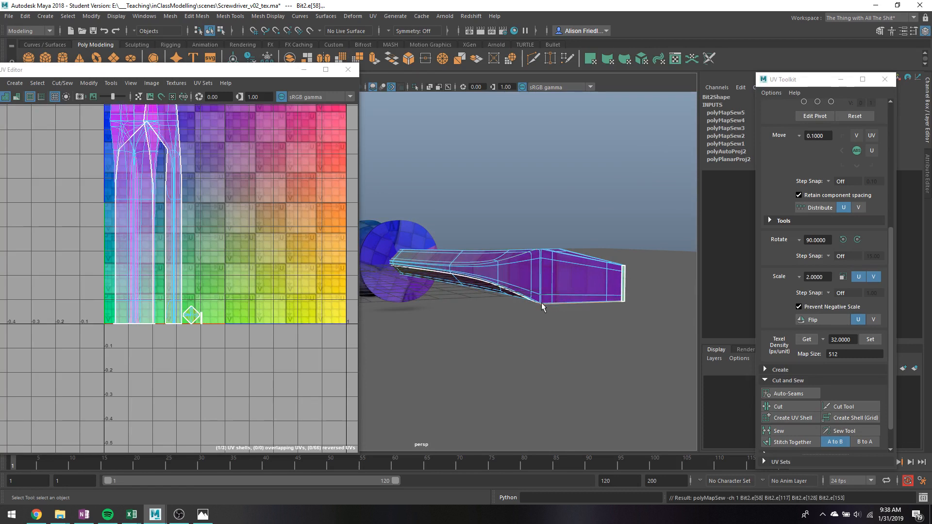
# - Sew the curved lengthwise UV seam on the underside of the bit's shaft
pyautogui.click(525, 297)
pyautogui.click(522, 298)
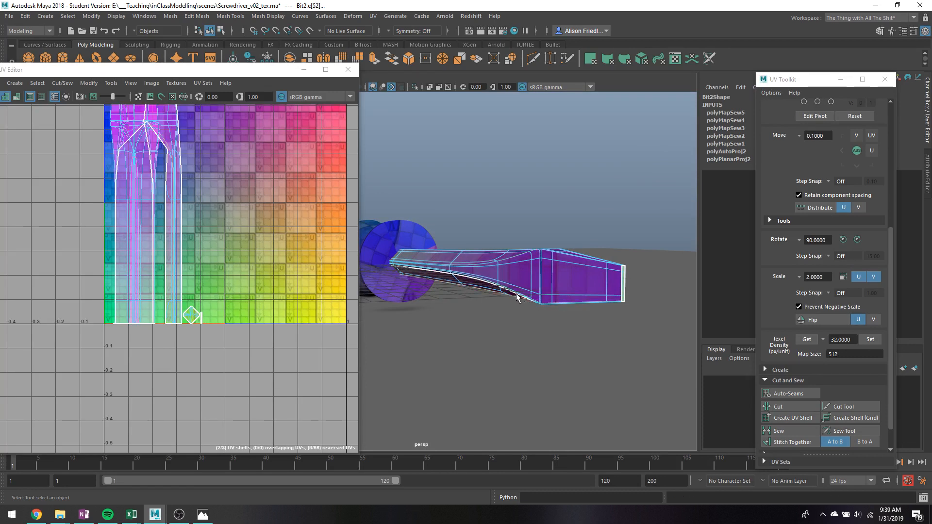
pyautogui.click(475, 281)
pyautogui.scroll(5, 476, 284)
pyautogui.press('F8')
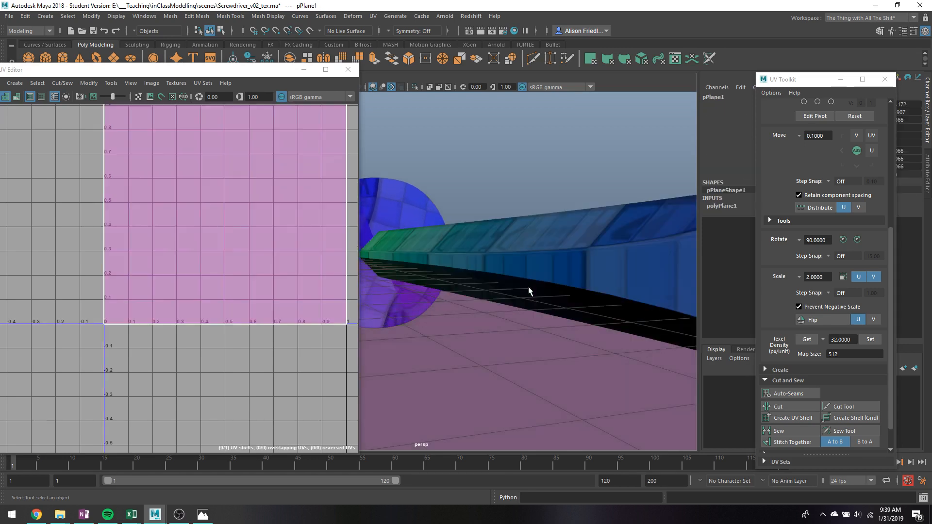
pyautogui.moveTo(526, 285); pyautogui.dragTo(530, 208, button='right')
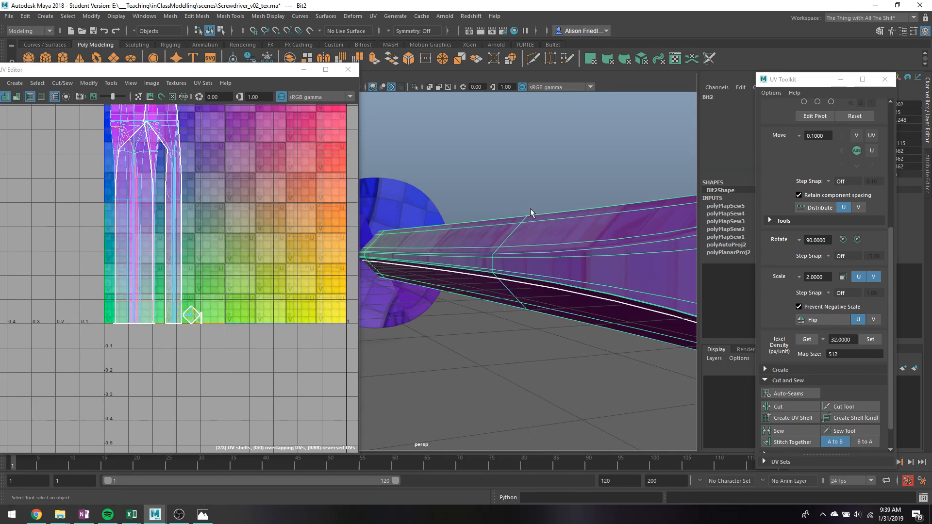
pyautogui.doubleClick(516, 280)
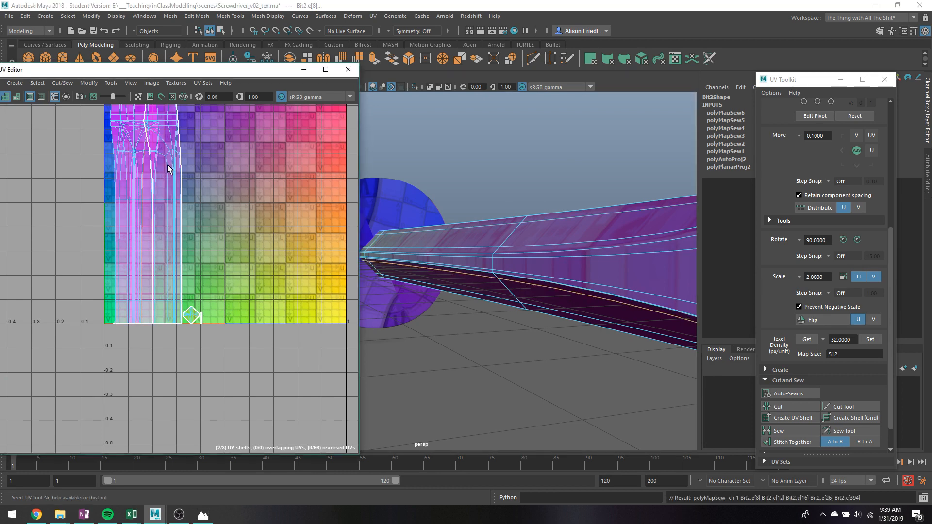
# - Unfold the bit's main UV shell
pyautogui.moveTo(160, 154); pyautogui.dragTo(183, 148, button='right')
pyautogui.keyDown('alt'); pyautogui.moveTo(181, 155); pyautogui.dragTo(191, 209, button='middle'); pyautogui.keyUp('alt')
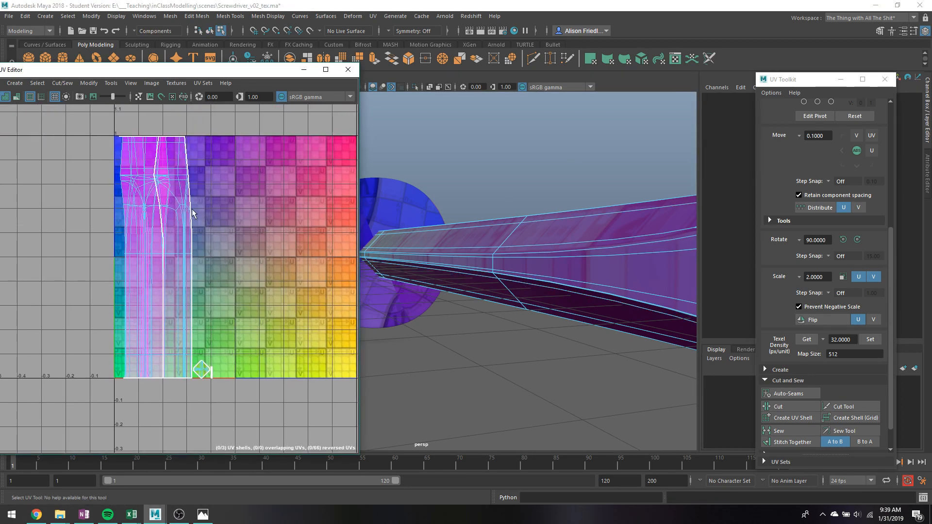
pyautogui.moveTo(151, 220); pyautogui.dragTo(208, 501, button='right')
pyautogui.click(146, 184)
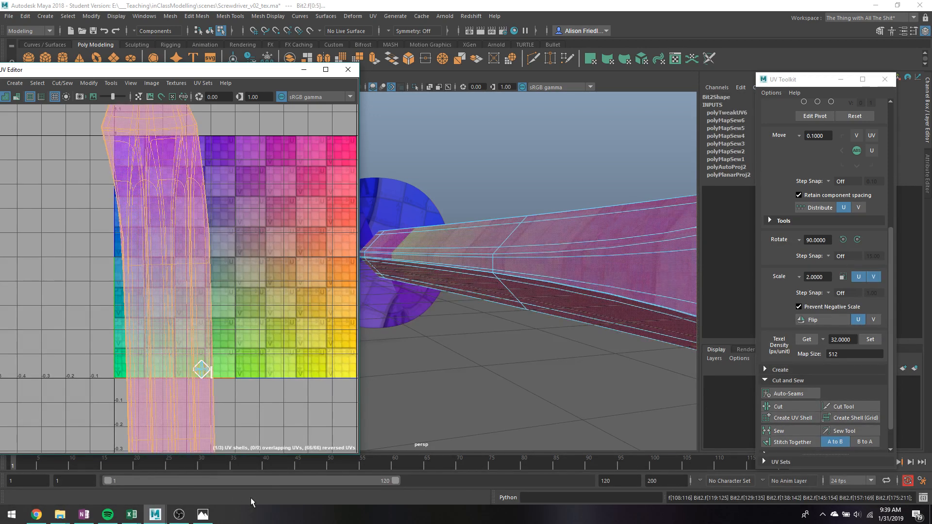
# - Scale down the unfolded bit shell and move it to fit inside the UV square
pyautogui.scroll(-1, 209, 306)
pyautogui.scroll(-2, 208, 303)
pyautogui.scroll(-2, 549, 296)
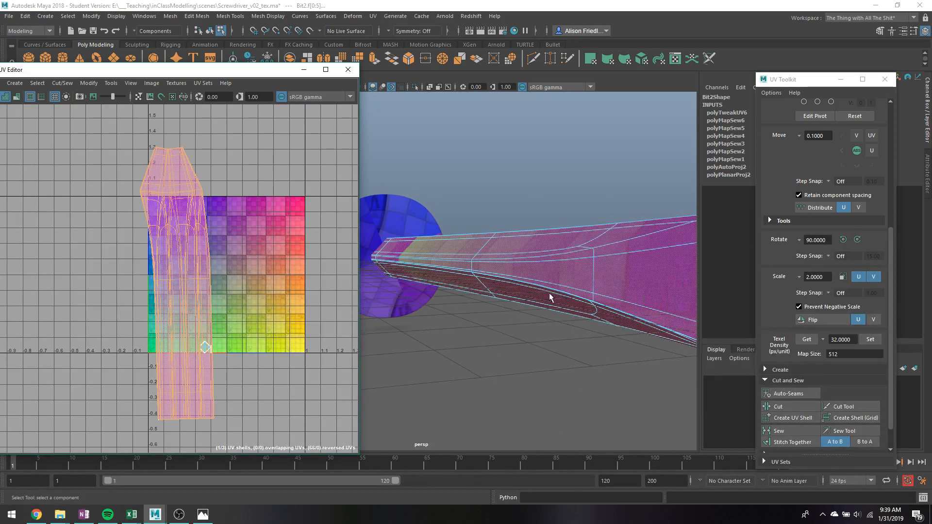
pyautogui.scroll(-1, 188, 293)
pyautogui.press('r')
pyautogui.moveTo(175, 289); pyautogui.dragTo(145, 284)
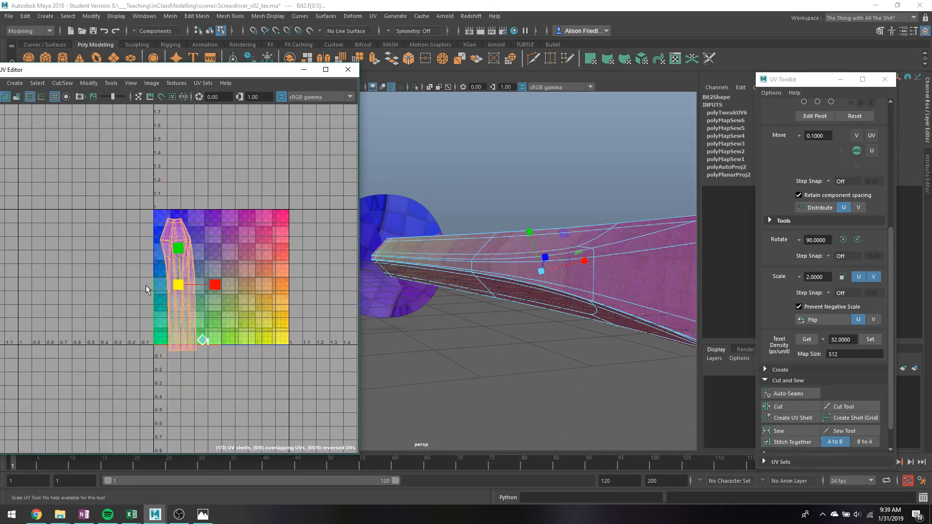
pyautogui.press('w')
pyautogui.press('q')
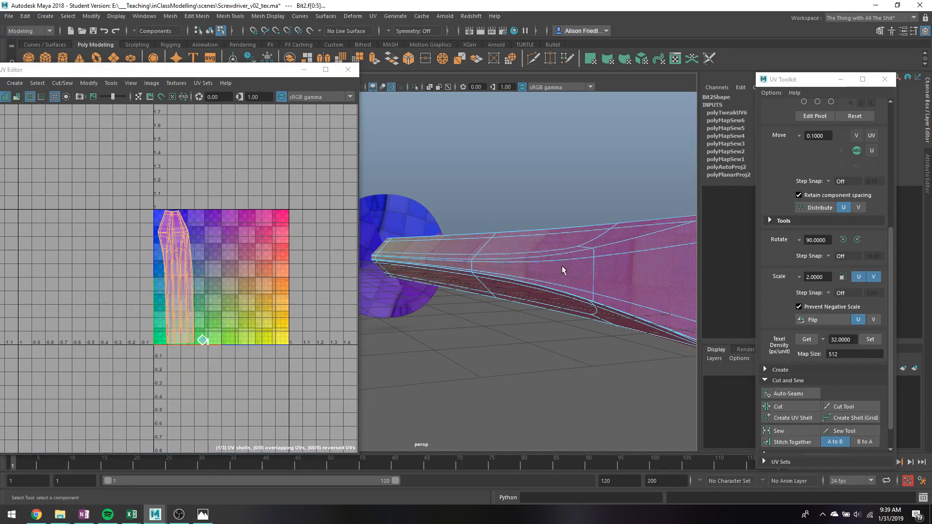
# - Isolate the bit in the viewport and bring the tip of its blade into close view
pyautogui.moveTo(569, 235); pyautogui.dragTo(608, 200, button='right')
pyautogui.keyDown('alt'); pyautogui.moveTo(608, 200); pyautogui.dragTo(586, 300); pyautogui.keyUp('alt')
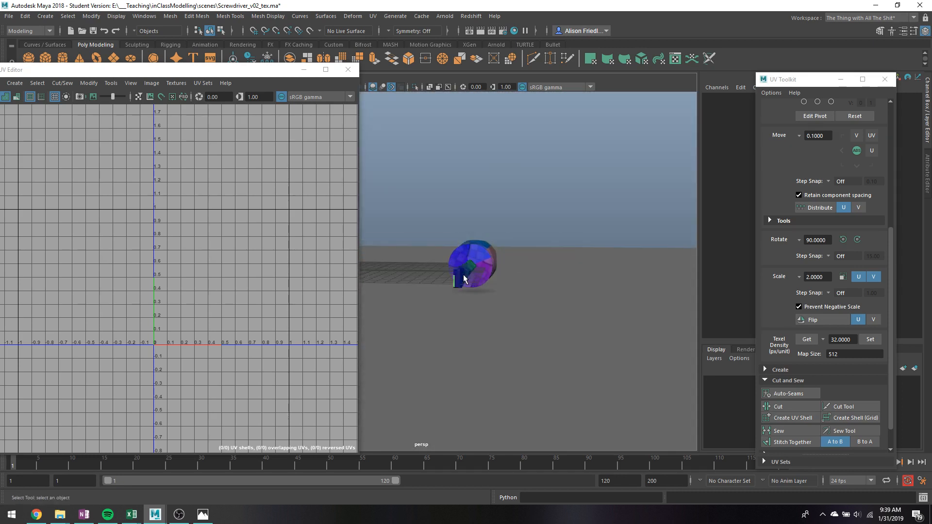
pyautogui.click(464, 276)
pyautogui.hotkey('ctrl', '1')
pyautogui.keyDown('alt'); pyautogui.moveTo(446, 299); pyautogui.dragTo(526, 285, button='right'); pyautogui.keyUp('alt')
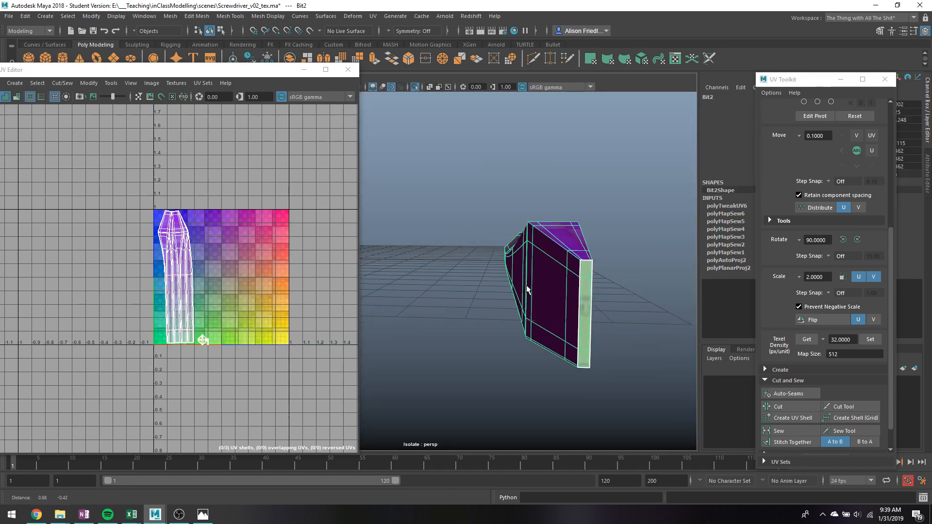
# - Move and sew the blade tip's narrow end face and the shaft's end cap onto the bit's main UV shell
pyautogui.moveTo(592, 235); pyautogui.dragTo(587, 200, button='right')
pyautogui.click(577, 303)
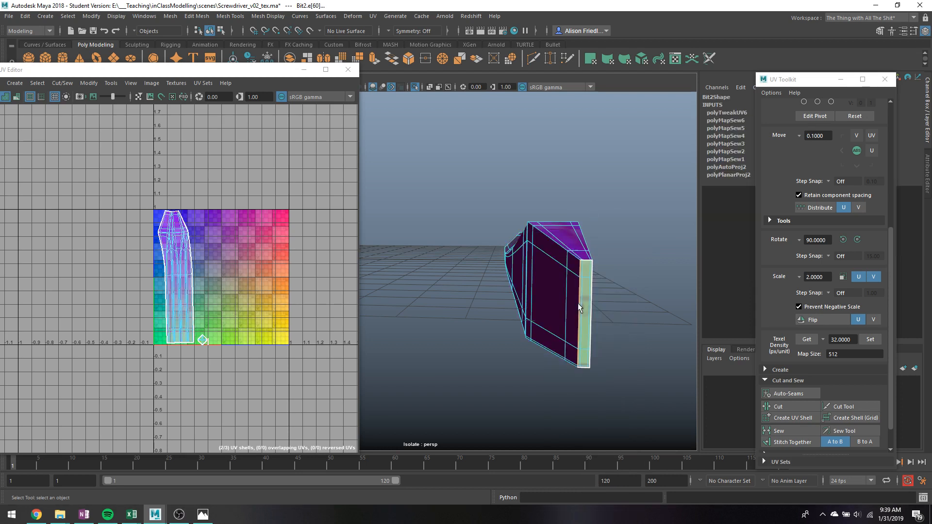
pyautogui.moveTo(197, 317)
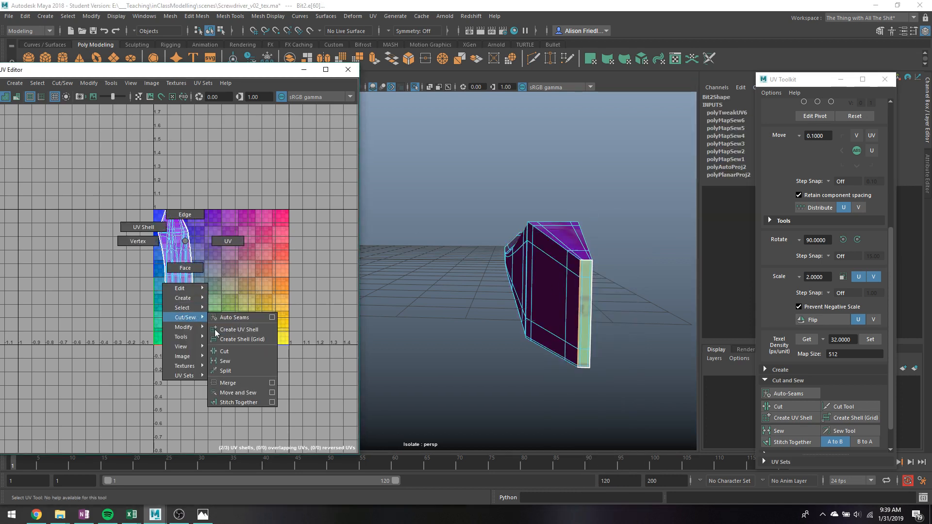
pyautogui.click(237, 390)
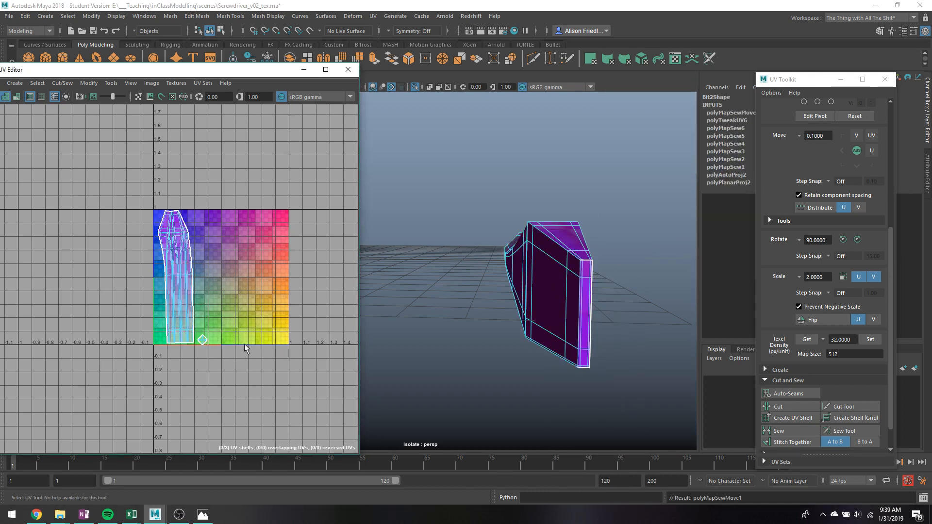
pyautogui.keyDown('alt'); pyautogui.moveTo(535, 247); pyautogui.dragTo(472, 268); pyautogui.keyUp('alt')
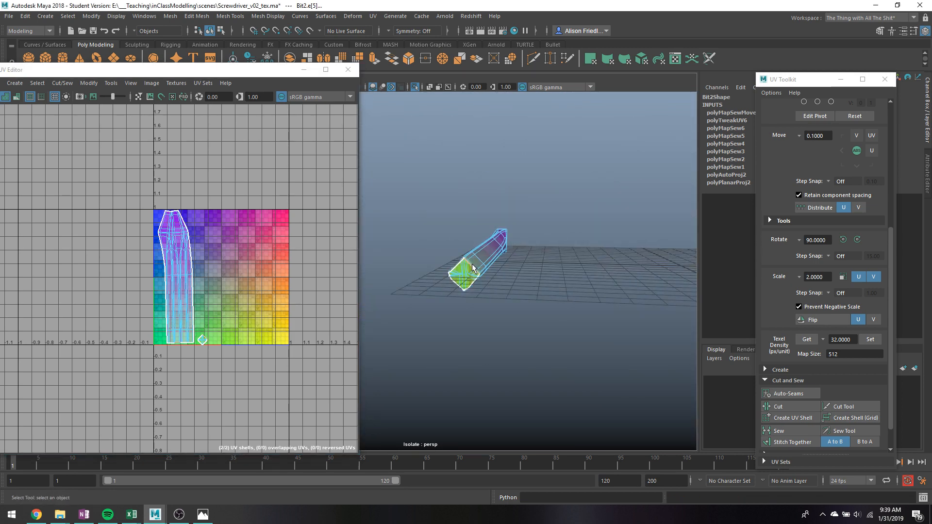
pyautogui.press('g')
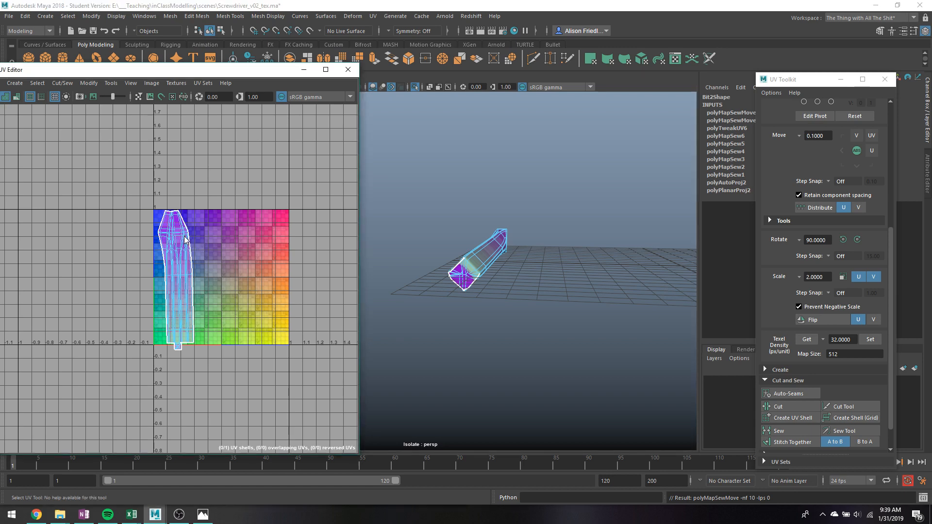
# - Select the bit's complete UV shell, including the sewn tip and end cap, and scale and move it to fit inside the UV square
pyautogui.moveTo(189, 246); pyautogui.dragTo(164, 256, button='right')
pyautogui.scroll(3, 194, 226)
pyautogui.scroll(2, 194, 227)
pyautogui.moveTo(128, 212); pyautogui.dragTo(264, 453, button='right')
pyautogui.moveTo(164, 358); pyautogui.dragTo(180, 503, button='right')
pyautogui.moveTo(181, 235); pyautogui.dragTo(258, 343, button='right')
pyautogui.scroll(-3, 255, 339)
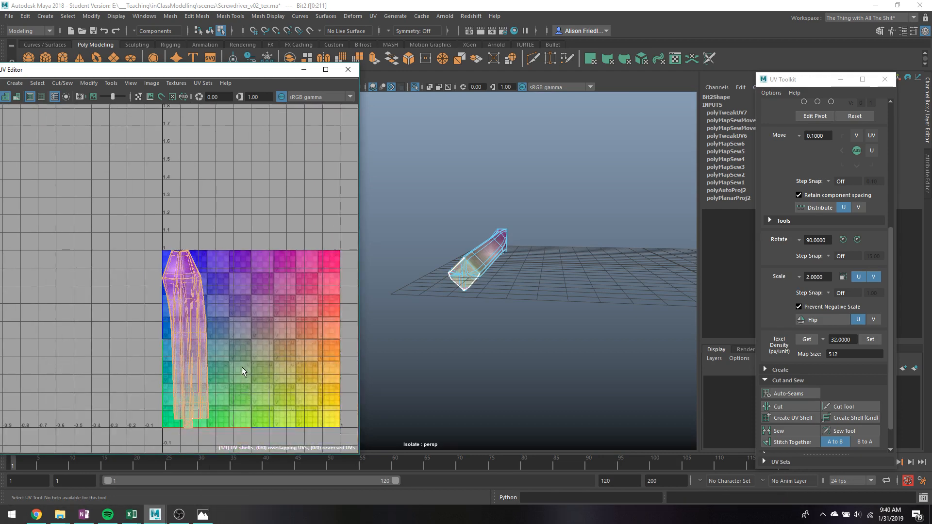
# - Turn off the bit's isolation to show the whole screwdriver, return to object selection and save the scene
pyautogui.click(541, 261)
pyautogui.hotkey('ctrl', '1')
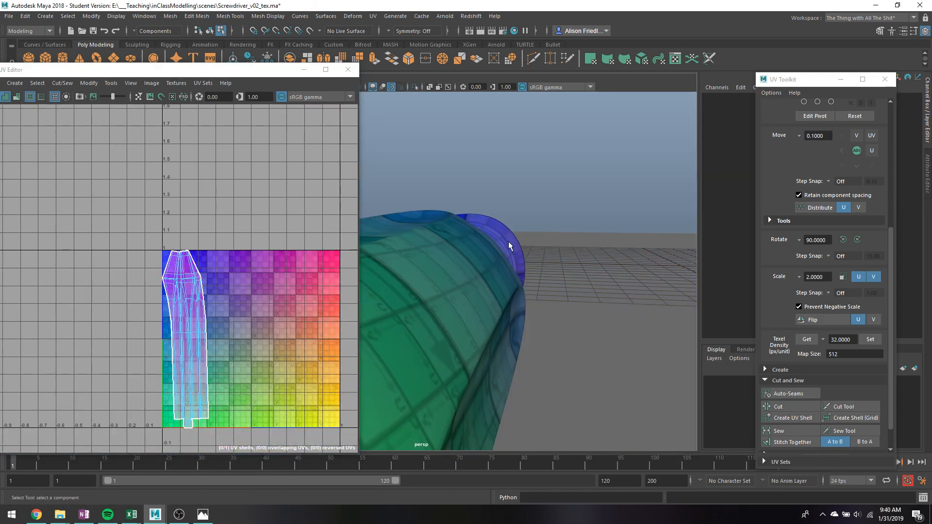
pyautogui.scroll(-5, 500, 260)
pyautogui.keyDown('alt'); pyautogui.moveTo(491, 278); pyautogui.dragTo(512, 288); pyautogui.keyUp('alt')
pyautogui.moveTo(512, 287); pyautogui.dragTo(546, 235, button='right')
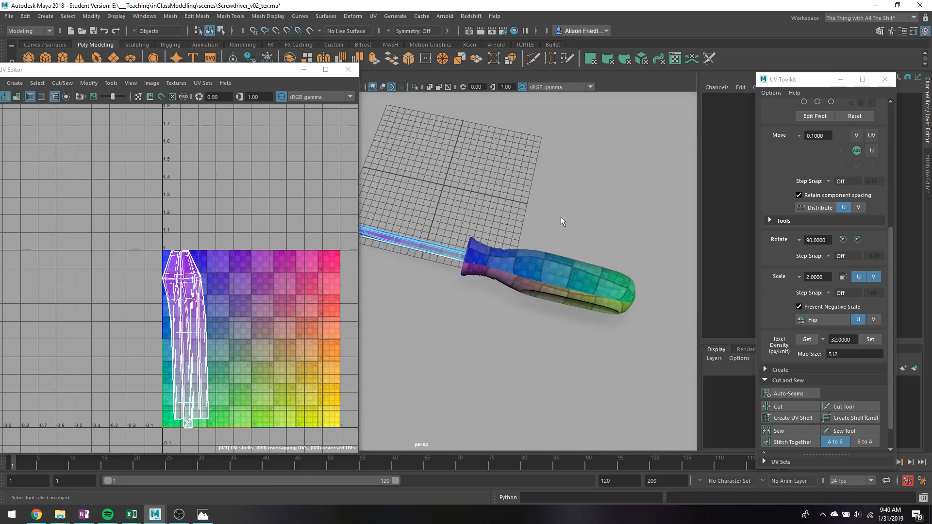
pyautogui.hotkey('ctrl', 's')
pyautogui.press('Return')
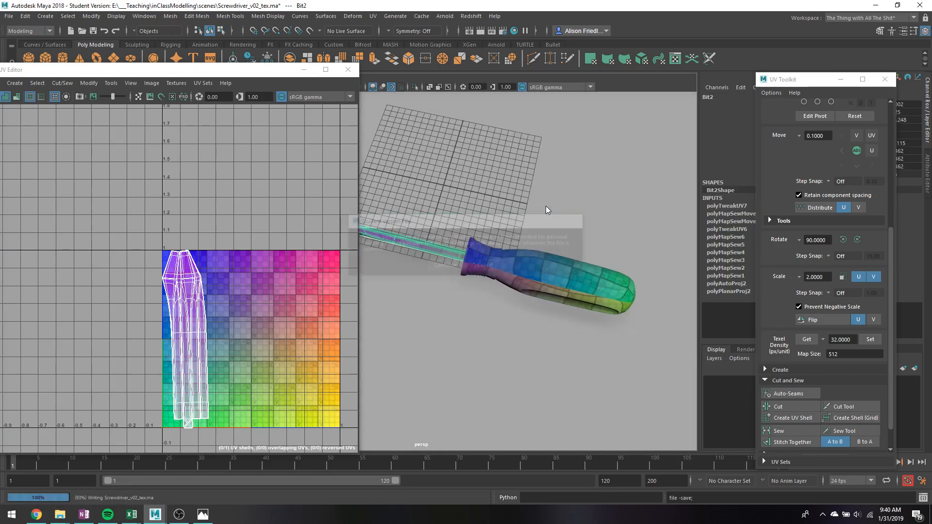
# - Cut the handle's UVs along the edge loop where the ridged collar section meets the long fluted grip
pyautogui.click(527, 270)
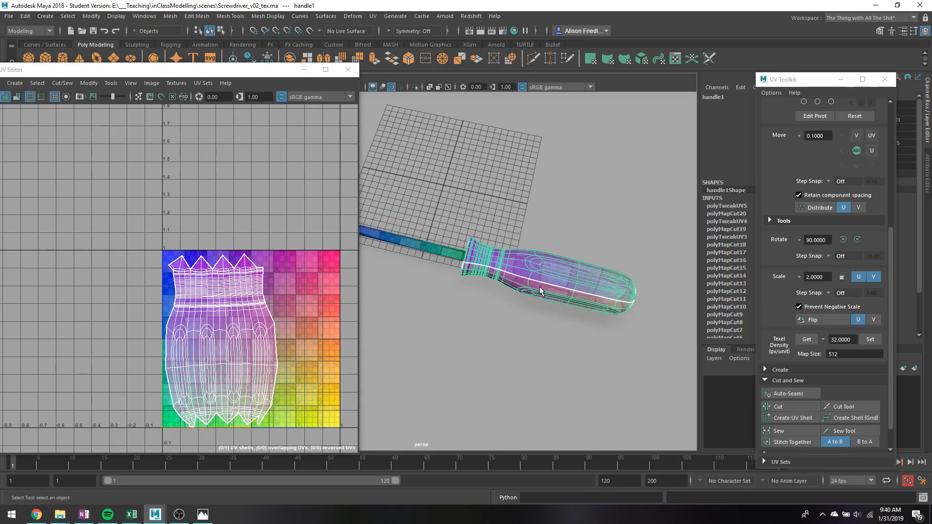
pyautogui.hotkey('ctrl', 'h')
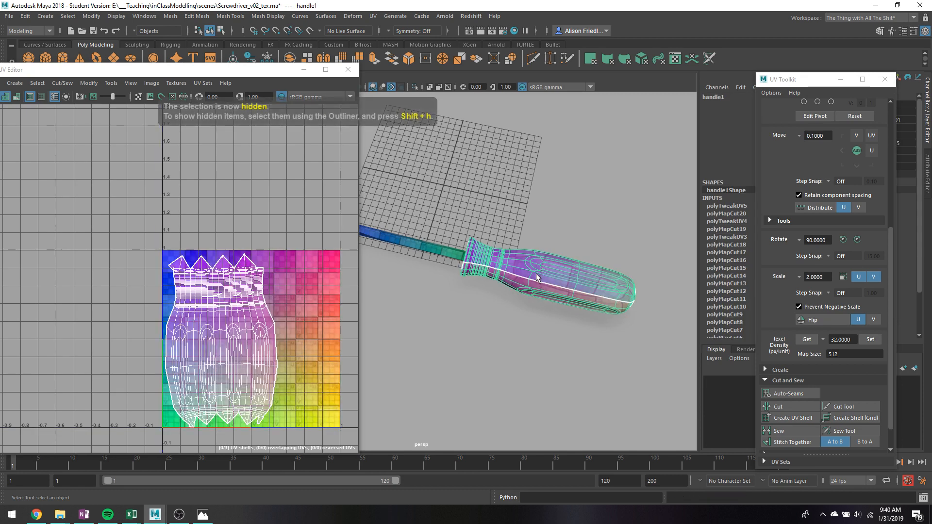
pyautogui.scroll(8, 518, 297)
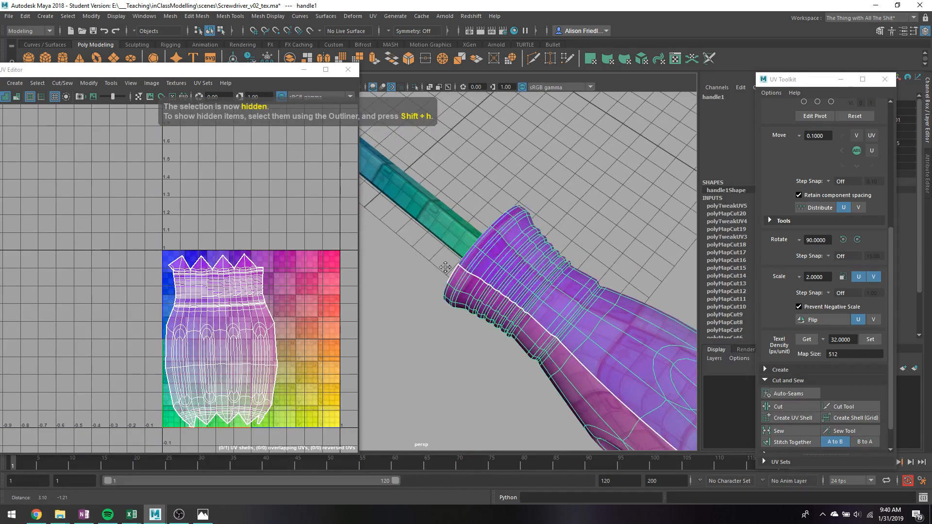
pyautogui.keyDown('alt'); pyautogui.moveTo(504, 303); pyautogui.dragTo(534, 272); pyautogui.keyUp('alt')
pyautogui.scroll(3, 558, 247)
pyautogui.keyDown('alt'); pyautogui.moveTo(558, 246); pyautogui.dragTo(459, 297, button='middle'); pyautogui.keyUp('alt')
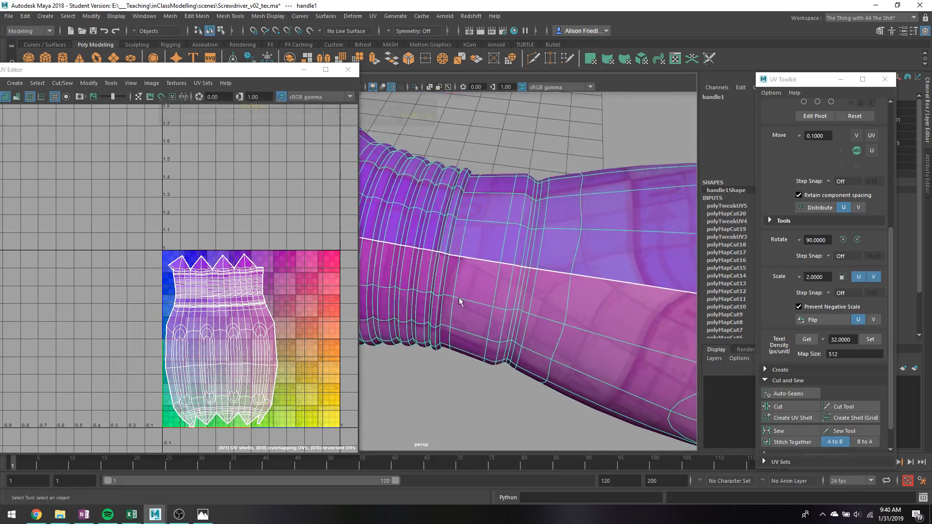
pyautogui.doubleClick(535, 213)
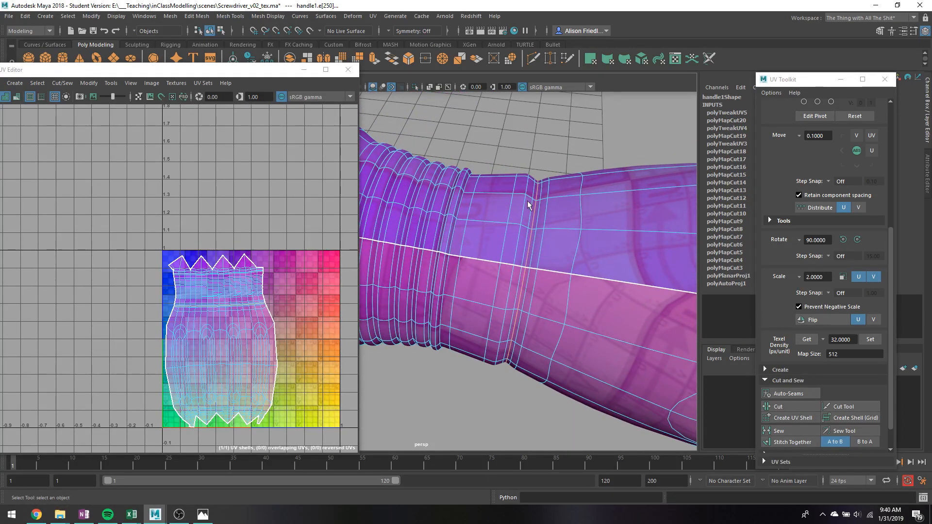
pyautogui.keyDown('alt'); pyautogui.moveTo(397, 188); pyautogui.dragTo(400, 191); pyautogui.keyUp('alt')
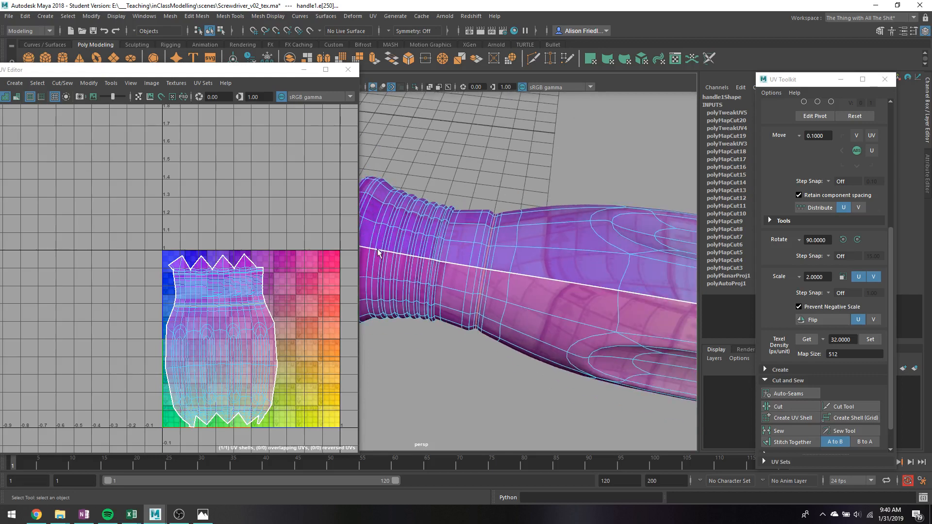
pyautogui.scroll(3, 479, 229)
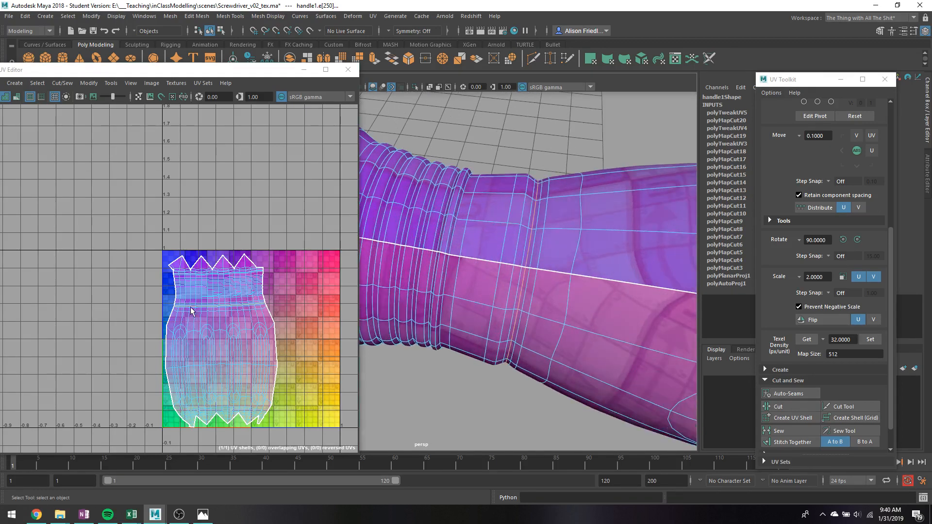
pyautogui.moveTo(191, 307); pyautogui.dragTo(246, 417, button='right')
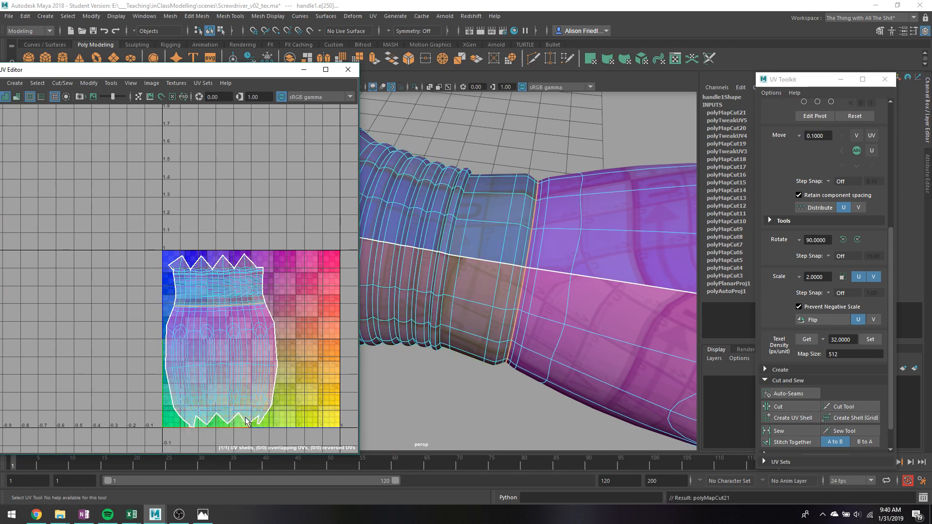
# - Select the collar's separated UV shell to check which part of the handle it covers
pyautogui.moveTo(590, 166); pyautogui.dragTo(605, 147, button='right')
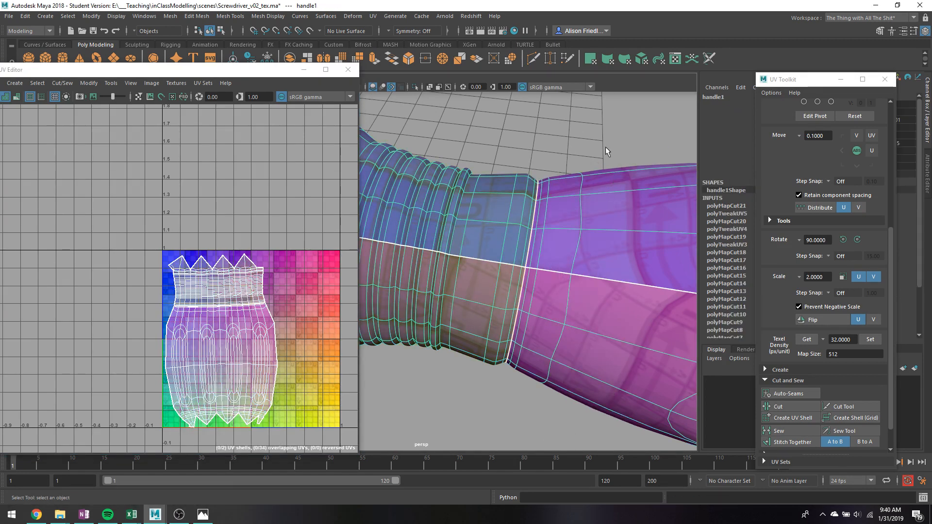
pyautogui.click(499, 218)
pyautogui.scroll(5, 217, 314)
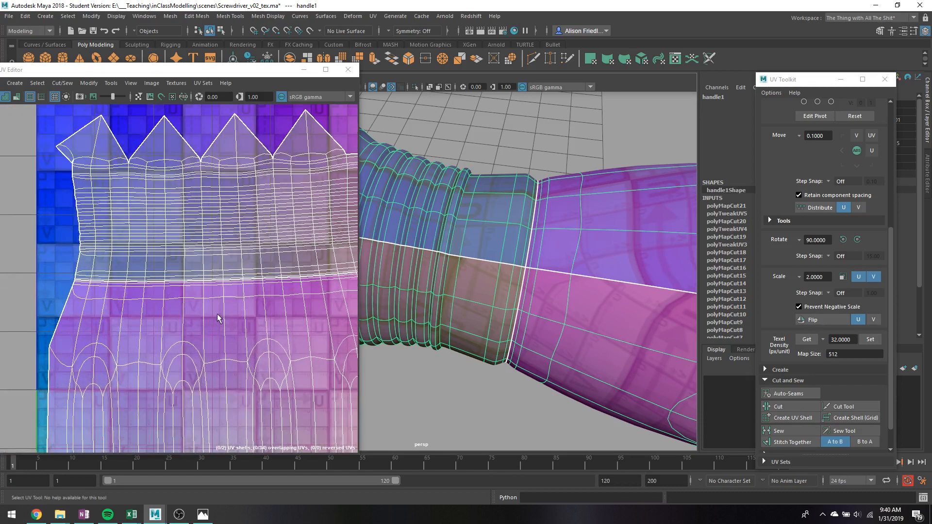
pyautogui.moveTo(235, 210); pyautogui.dragTo(217, 206, button='right')
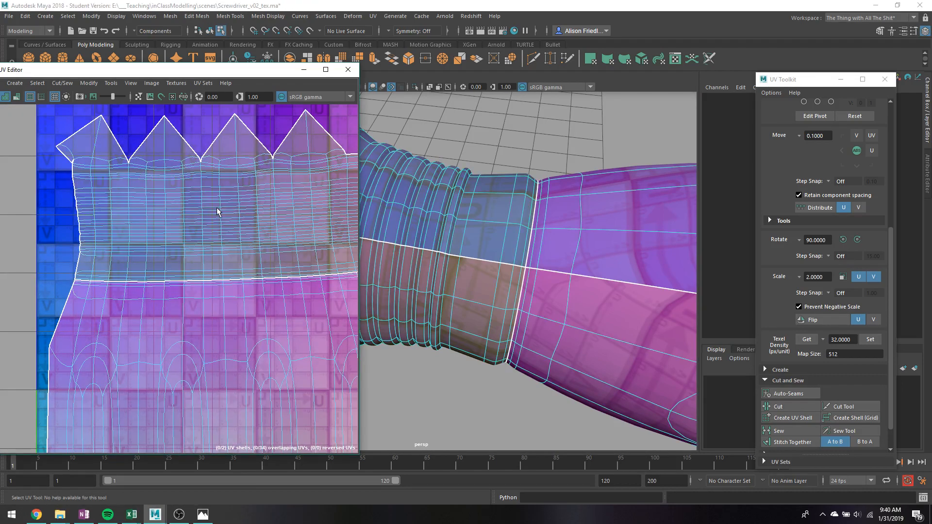
pyautogui.click(215, 208)
pyautogui.scroll(-2, 484, 223)
pyautogui.scroll(-3, 484, 225)
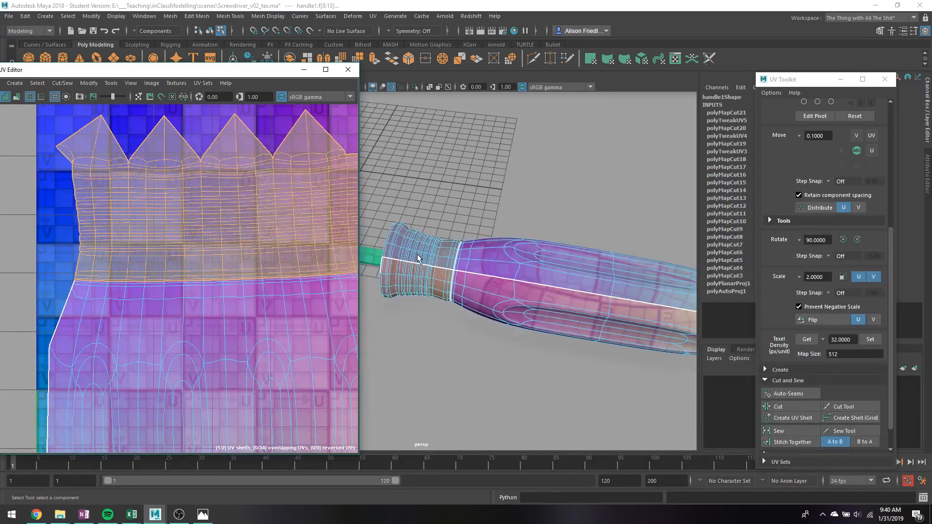
# - Switch the handle to edge selection, pick edges on the fluted grip and activate the 3D Cut and Sew UV Tool
pyautogui.keyDown('alt'); pyautogui.moveTo(430, 267); pyautogui.dragTo(477, 251); pyautogui.keyUp('alt')
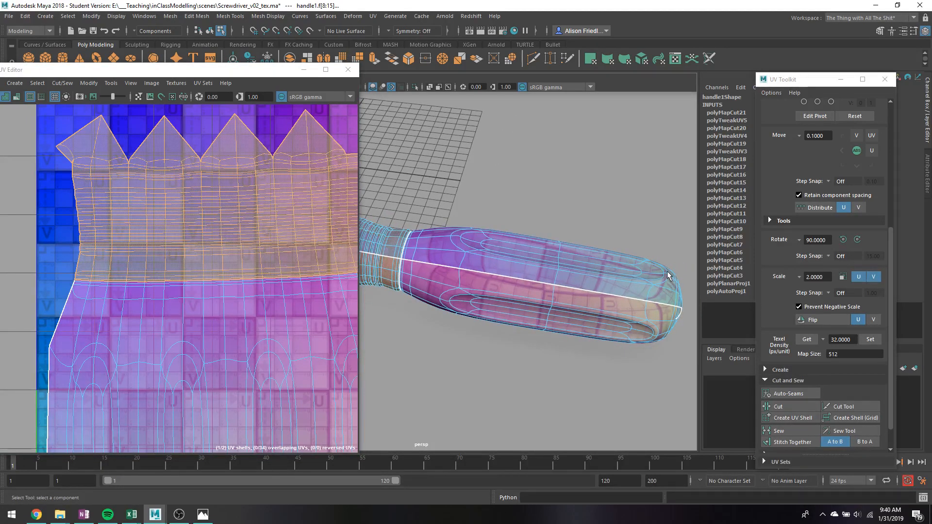
pyautogui.moveTo(464, 251); pyautogui.dragTo(465, 216, button='right')
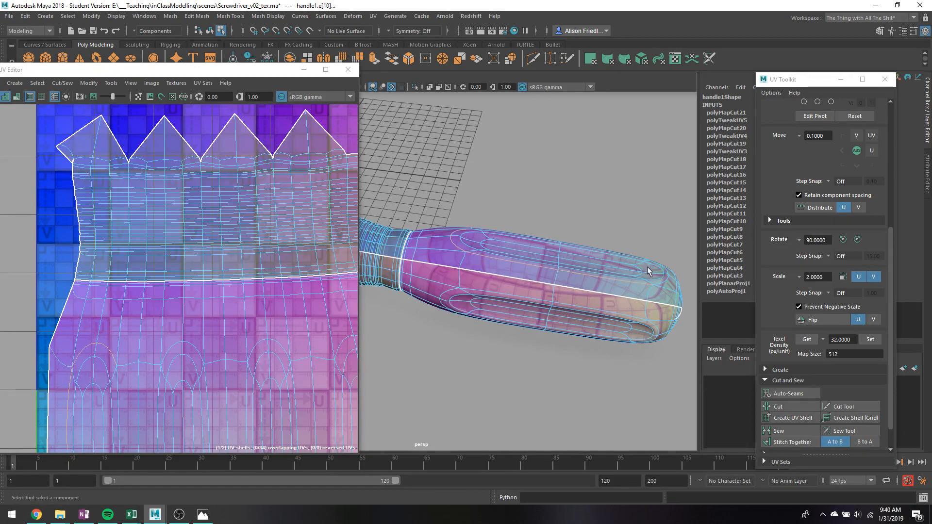
pyautogui.click(373, 16)
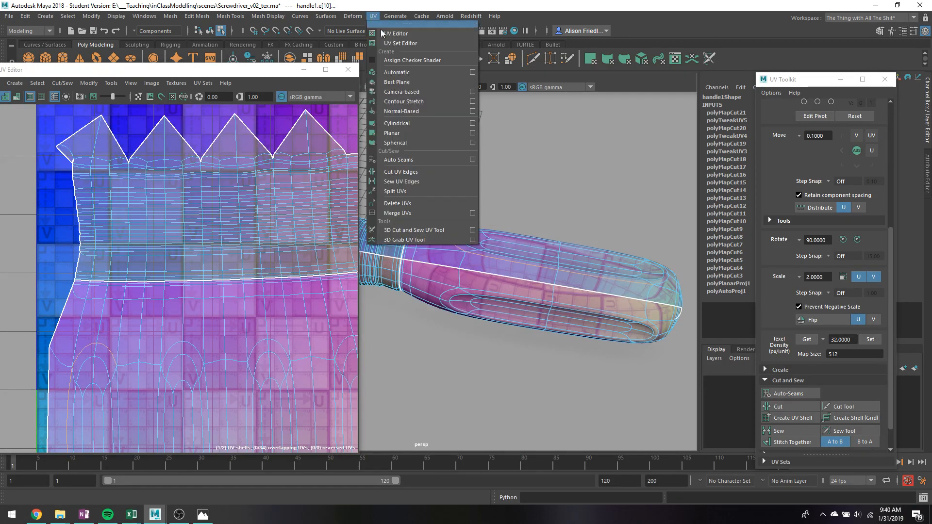
pyautogui.click(397, 230)
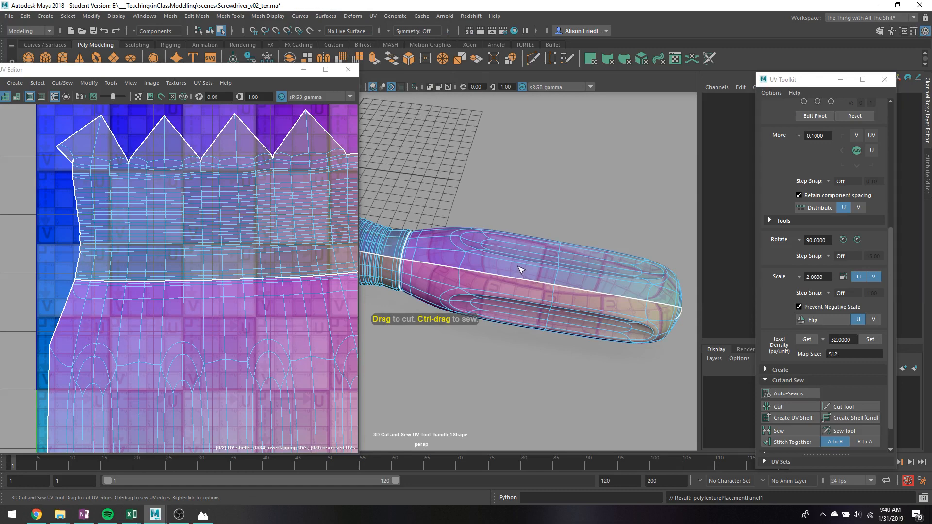
# - Cut the UVs along the outline of the long recessed groove on the handle's upper side with the 3D Cut and Sew UV tool
pyautogui.moveTo(518, 265); pyautogui.dragTo(663, 284)
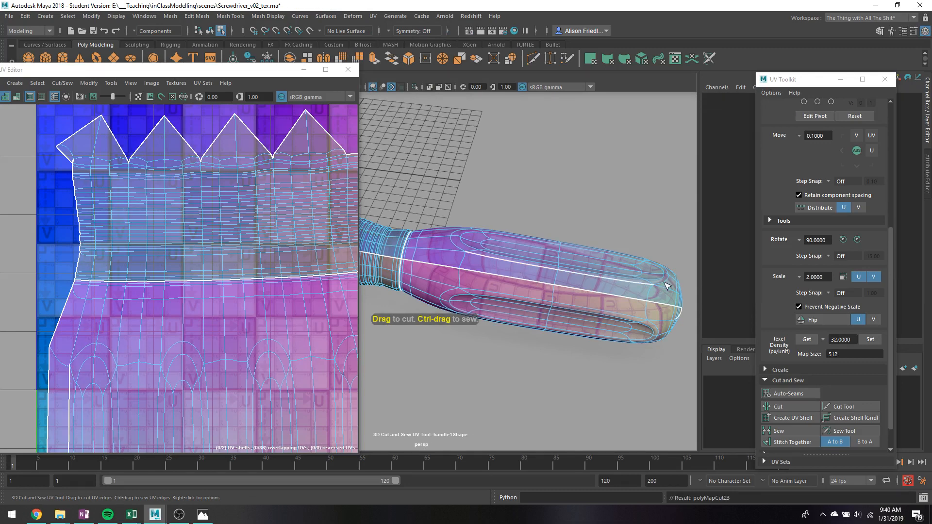
pyautogui.doubleClick(461, 243)
pyautogui.keyDown('alt'); pyautogui.moveTo(512, 242); pyautogui.dragTo(492, 277); pyautogui.keyUp('alt')
pyautogui.doubleClick(501, 250)
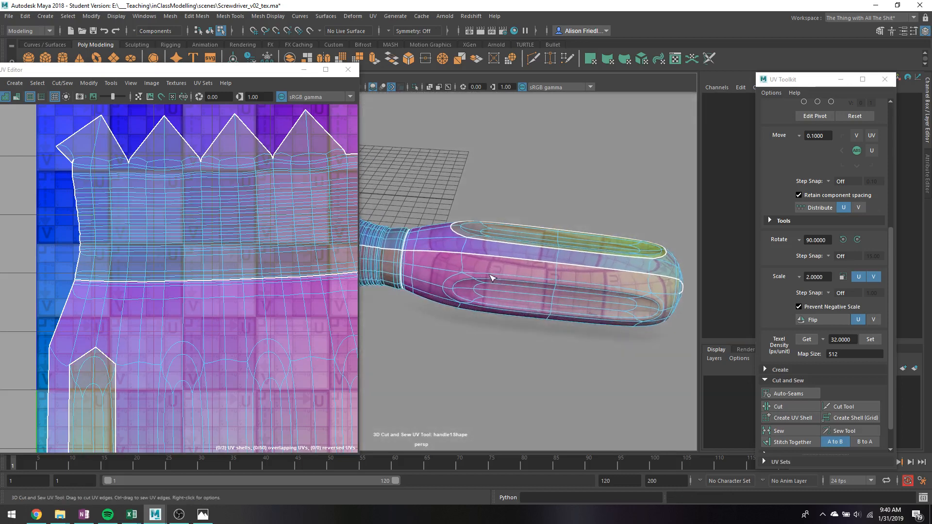
# - Cut a closed UV seam around the neighbouring groove on the handle's front-facing side, including both rounded ends
pyautogui.doubleClick(454, 283)
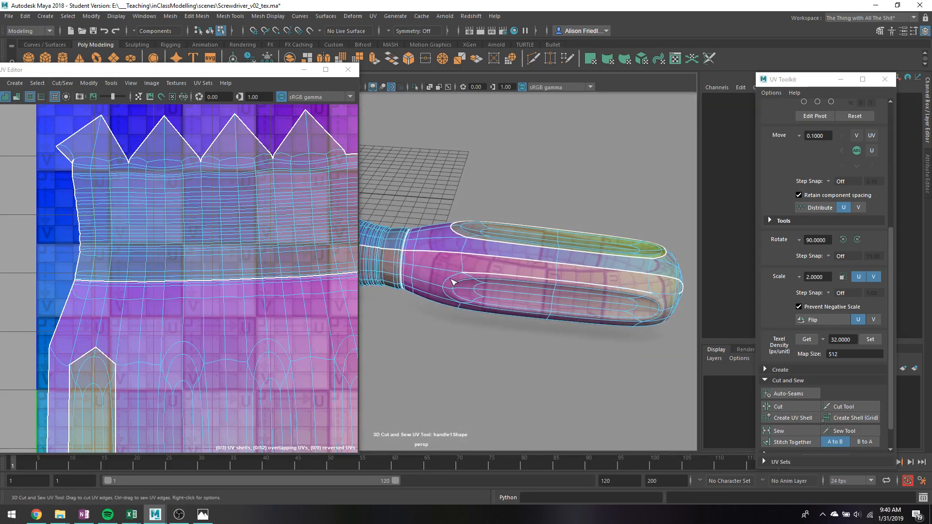
pyautogui.doubleClick(478, 310)
pyautogui.keyDown('alt'); pyautogui.moveTo(537, 291); pyautogui.dragTo(675, 286); pyautogui.keyUp('alt')
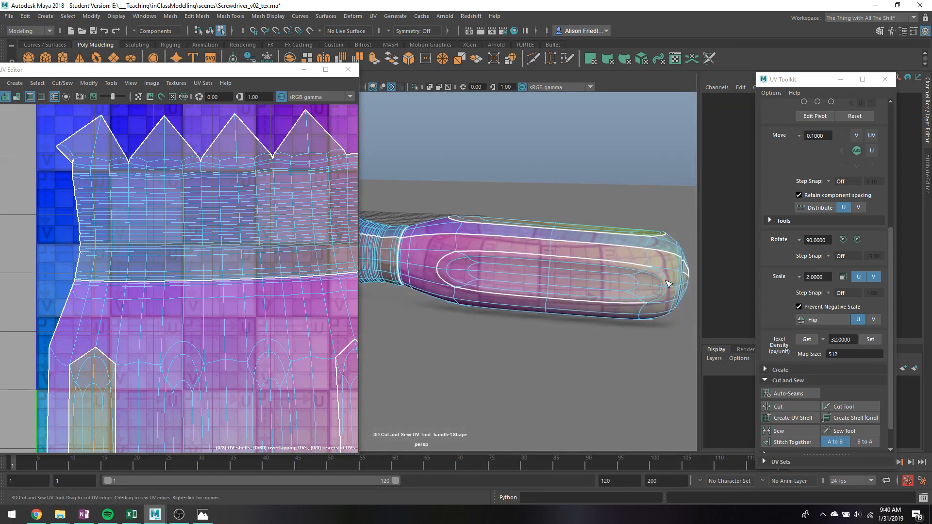
pyautogui.doubleClick(666, 280)
pyautogui.moveTo(587, 298)
pyautogui.keyDown('alt'); pyautogui.mouseDown()
pyautogui.moveTo(583, 264)
pyautogui.moveTo(590, 283)
pyautogui.mouseUp(); pyautogui.keyUp('alt')
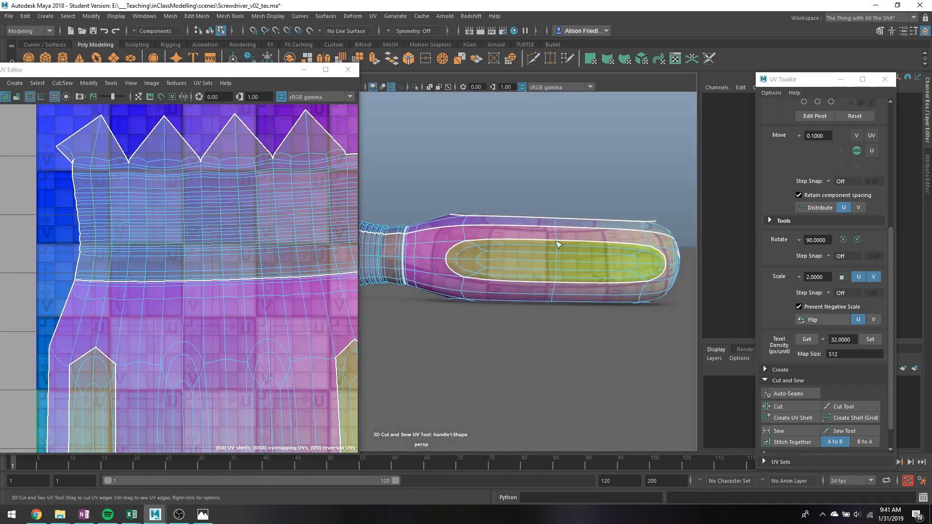
# - Return to object selection and isolate the handle in the viewport, showing its uncut side
pyautogui.moveTo(556, 242); pyautogui.dragTo(604, 222, button='right')
pyautogui.press('q')
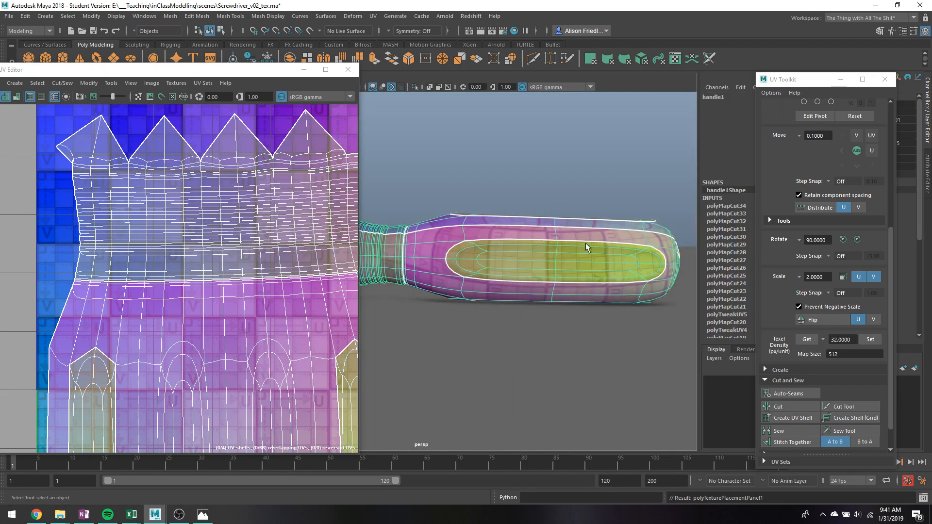
pyautogui.hotkey('ctrl', '1')
pyautogui.keyDown('alt'); pyautogui.moveTo(578, 260); pyautogui.dragTo(538, 208); pyautogui.keyUp('alt')
# - Cut the UV seam around the third groove, on the handle's opposite side, with the 3D Cut and Sew UV tool
pyautogui.press('g')
pyautogui.click(490, 248)
pyautogui.click(488, 245)
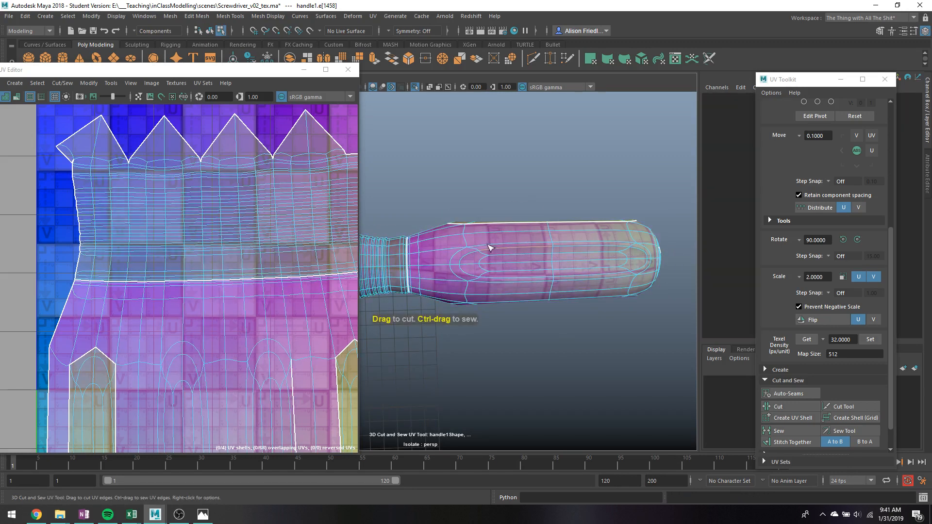
pyautogui.moveTo(488, 248)
pyautogui.mouseDown()
pyautogui.moveTo(454, 264)
pyautogui.moveTo(488, 274)
pyautogui.moveTo(489, 285)
pyautogui.moveTo(649, 254)
pyautogui.mouseUp()
# - Cut a closed UV seam around the handle's last uncut groove to separate it into its own shell
pyautogui.keyDown('alt'); pyautogui.moveTo(527, 305); pyautogui.dragTo(509, 254); pyautogui.keyUp('alt')
pyautogui.doubleClick(492, 276)
pyautogui.doubleClick(458, 287)
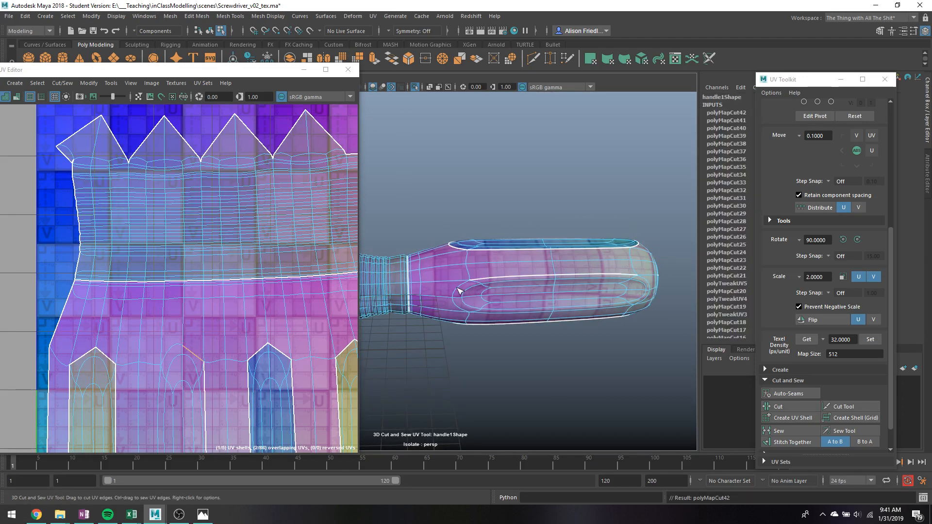
pyautogui.doubleClick(483, 313)
pyautogui.moveTo(611, 307)
pyautogui.mouseDown()
pyautogui.moveTo(645, 294)
pyautogui.moveTo(645, 282)
pyautogui.mouseUp()
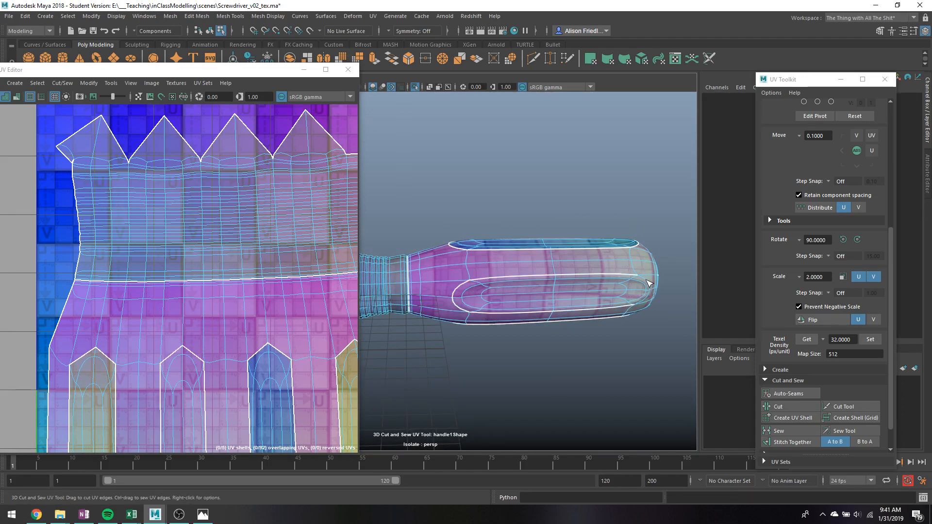
# - Select the four groove UV shells and move them together to the right, clear of the handle body shell
pyautogui.scroll(-8, 270, 333)
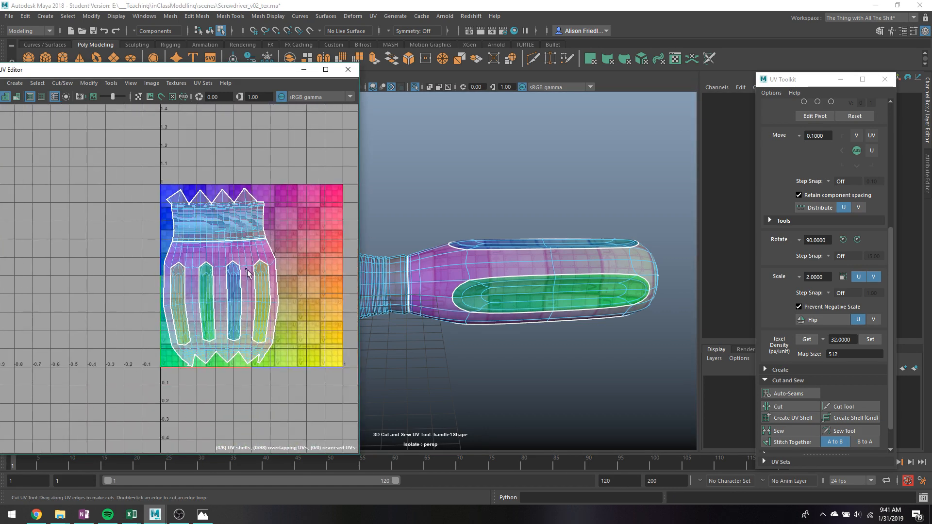
pyautogui.moveTo(243, 270); pyautogui.dragTo(176, 288, button='right')
pyautogui.click(175, 287)
pyautogui.keyDown('shift'); pyautogui.click(211, 298); pyautogui.keyUp('shift')
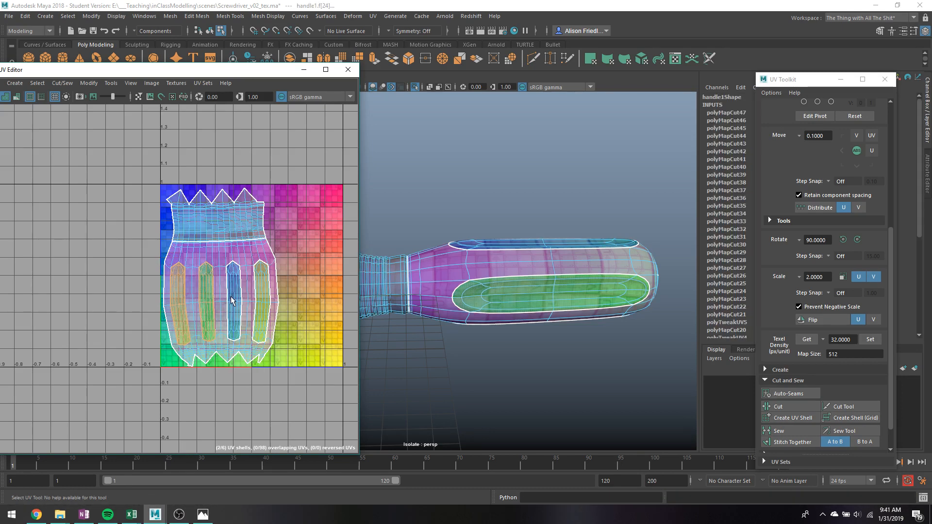
pyautogui.keyDown('shift'); pyautogui.click(231, 297); pyautogui.keyUp('shift')
pyautogui.keyDown('shift'); pyautogui.click(260, 297); pyautogui.keyUp('shift')
pyautogui.press('w')
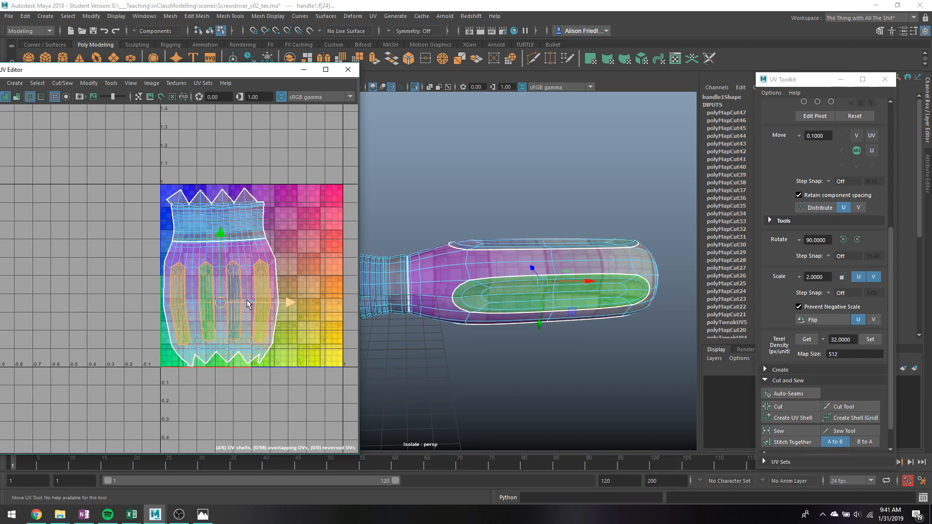
pyautogui.moveTo(265, 310); pyautogui.dragTo(331, 304)
# - Move the groove shells that lie outside the 0-1 UV tile back inside, over the other groove shells
pyautogui.click(313, 303)
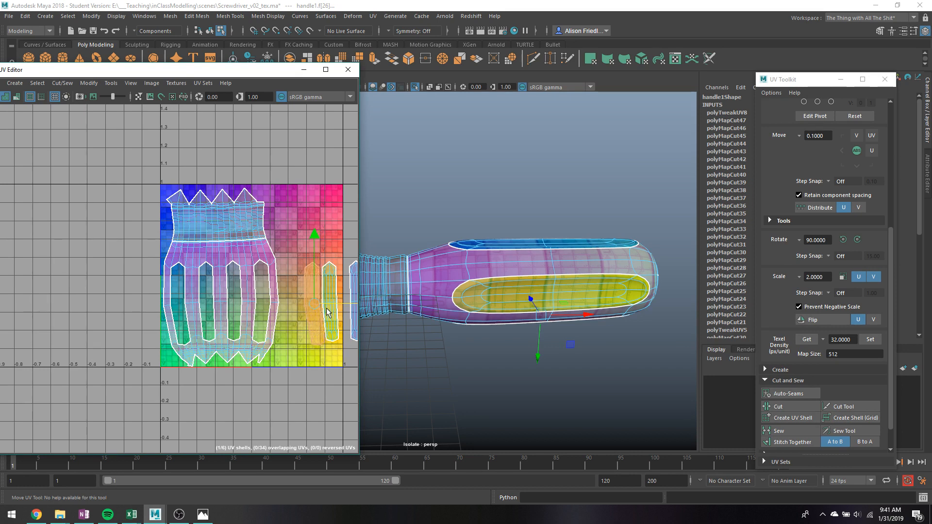
pyautogui.scroll(5, 273, 307)
pyautogui.click(296, 297)
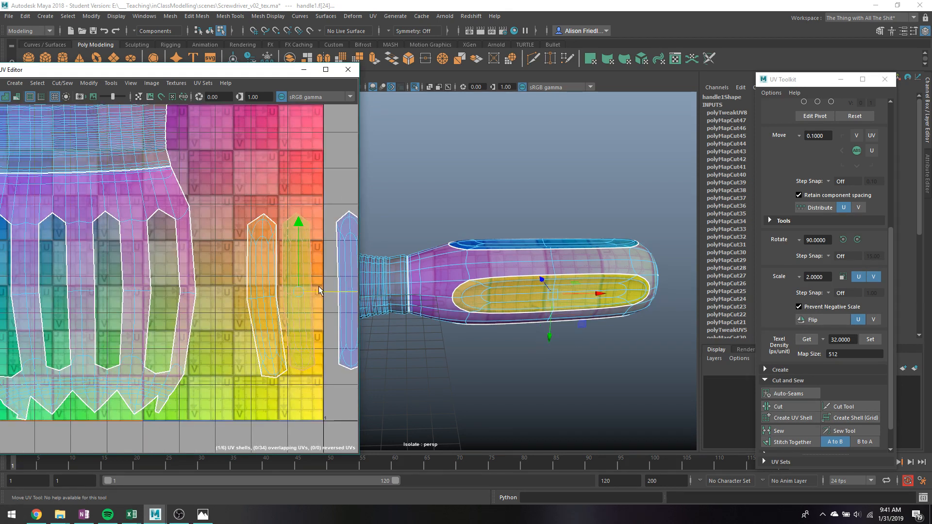
pyautogui.moveTo(319, 291); pyautogui.dragTo(308, 251)
pyautogui.click(342, 263)
pyautogui.scroll(-3, 340, 271)
pyautogui.press('q')
pyautogui.keyDown('alt'); pyautogui.moveTo(340, 264); pyautogui.dragTo(265, 274, button='middle'); pyautogui.keyUp('alt')
pyautogui.click(315, 295)
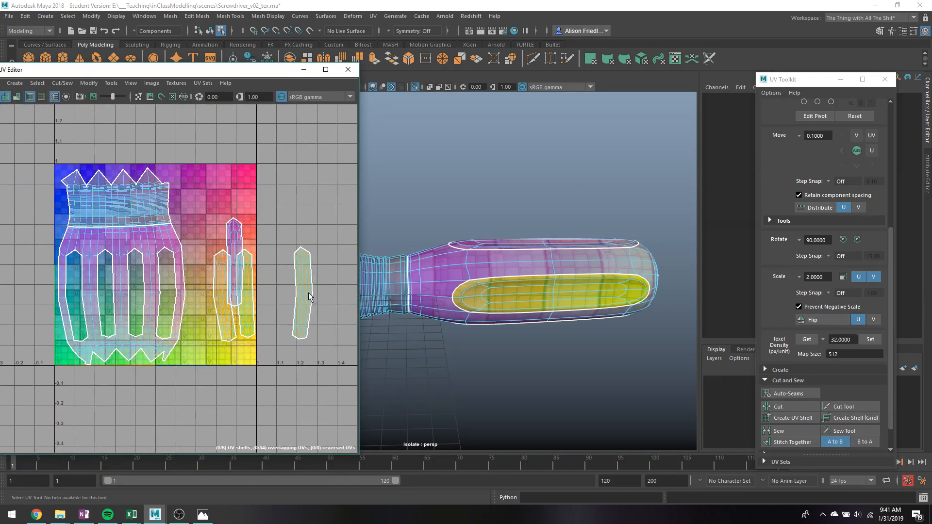
pyautogui.click(308, 292)
pyautogui.press('w')
pyautogui.moveTo(308, 292); pyautogui.dragTo(240, 272)
# - Move the ribbed neck shell to the UV tile's upper right and rotate it a quarter turn clockwise so it fits inside
pyautogui.click(118, 210)
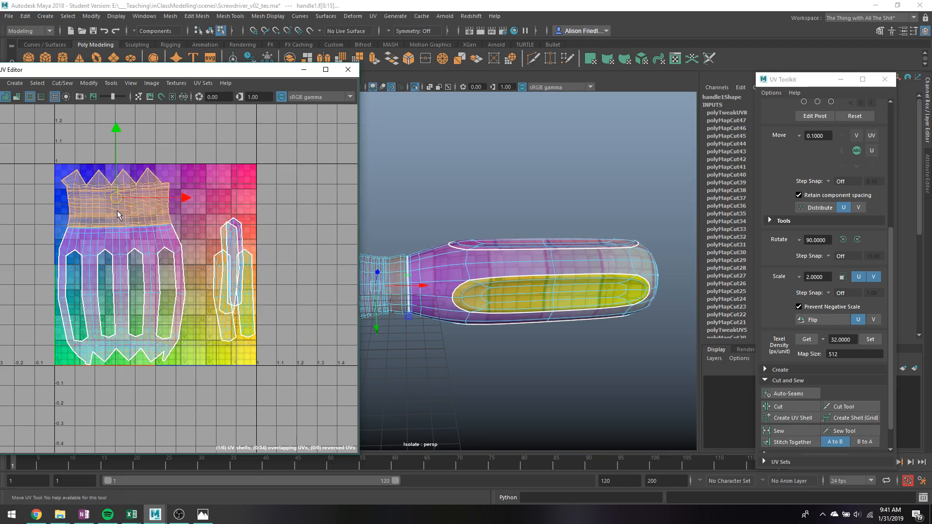
pyautogui.moveTo(117, 210); pyautogui.dragTo(220, 221)
pyautogui.press('e')
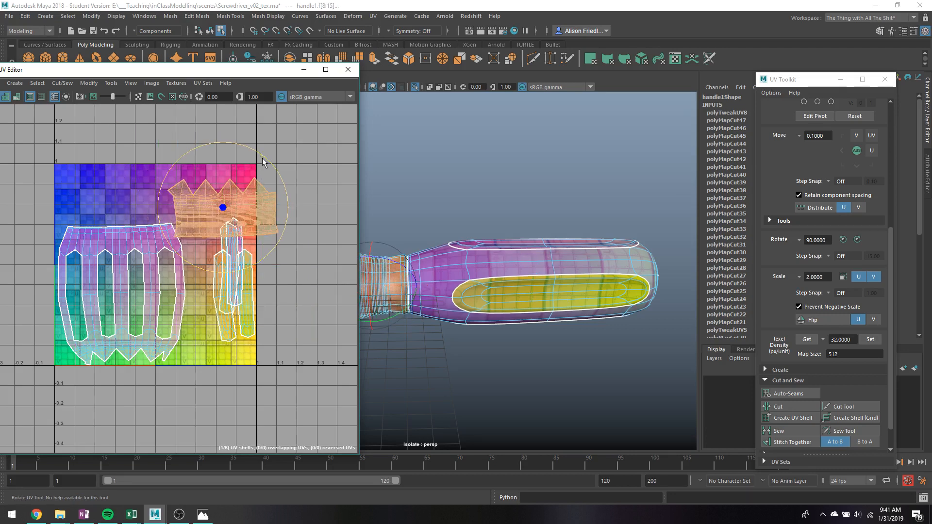
pyautogui.moveTo(265, 163); pyautogui.dragTo(272, 250)
pyautogui.press('w')
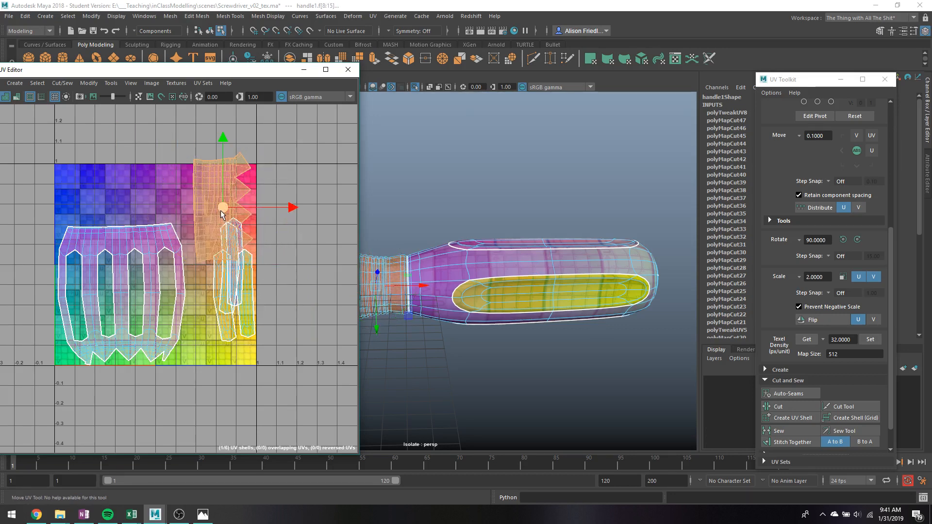
pyautogui.moveTo(221, 212); pyautogui.dragTo(227, 223)
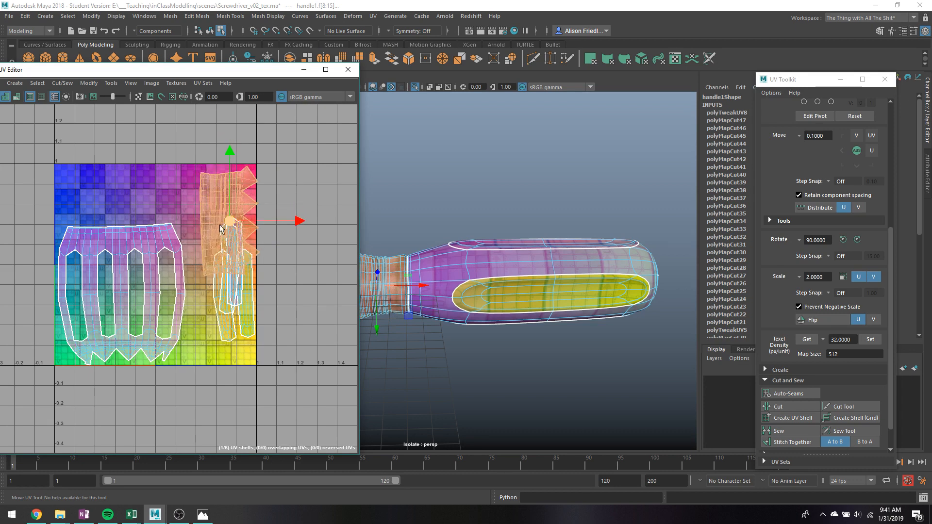
pyautogui.moveTo(298, 222); pyautogui.dragTo(291, 219)
# - Shift the large handle body shell slightly left, toward the edge of the UV tile
pyautogui.click(185, 255)
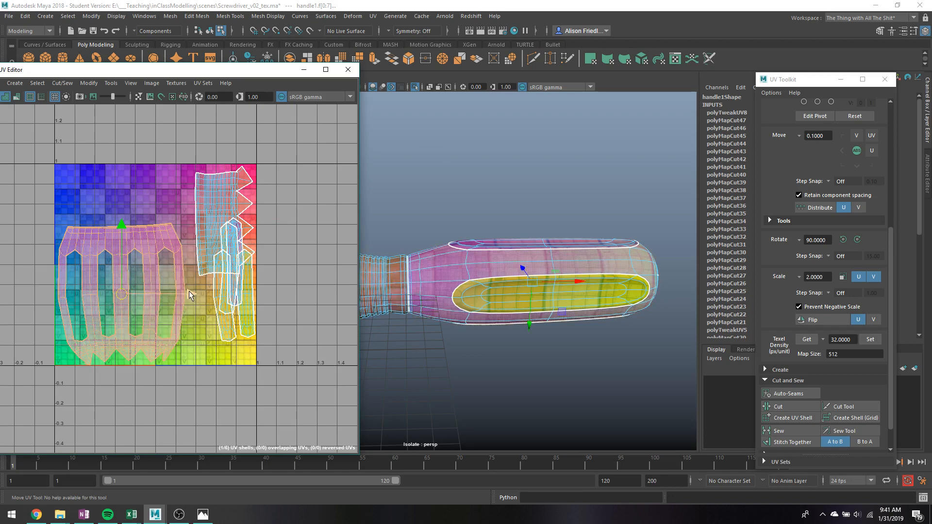
pyautogui.moveTo(189, 291); pyautogui.dragTo(186, 290)
pyautogui.press('q')
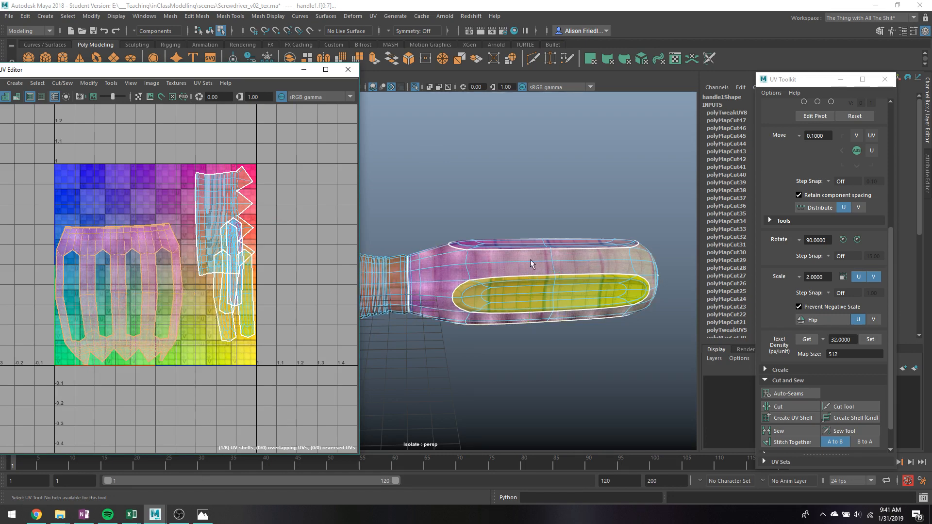
# - Return the handle to object selection and save the scene, accepting the Student Version notice
pyautogui.moveTo(530, 260); pyautogui.dragTo(553, 241, button='right')
pyautogui.hotkey('ctrl', 's')
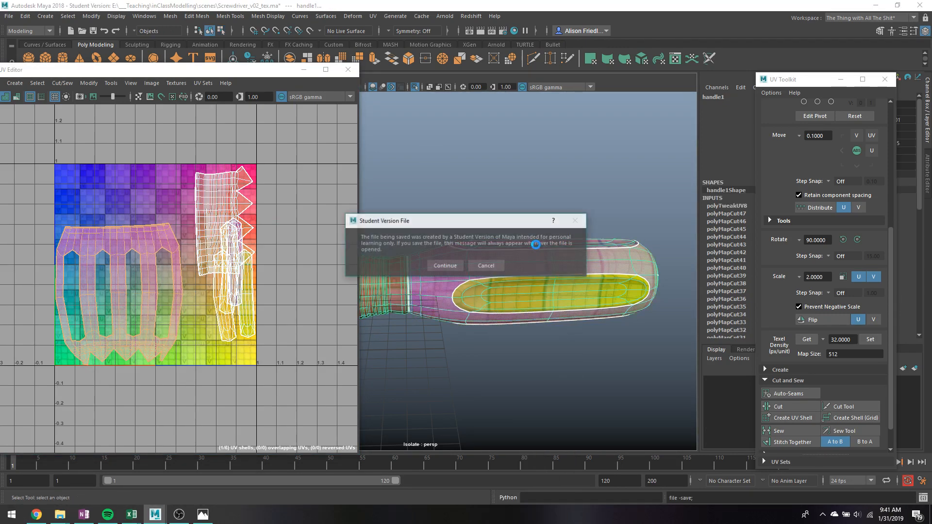
pyautogui.press('Return')
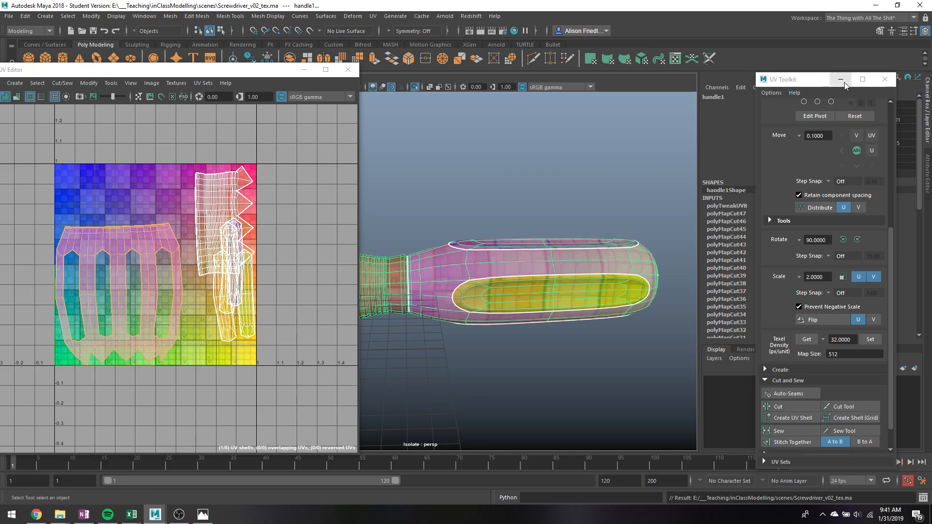
# - Minimize the UV Toolkit, show the handle's attributes, and delete its construction history
pyautogui.click(844, 83)
pyautogui.click(929, 165)
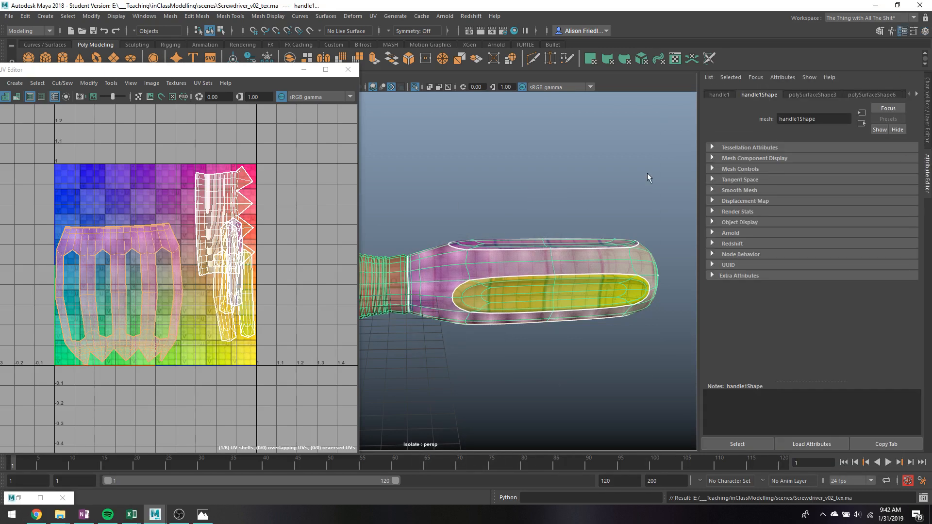
pyautogui.hotkey('alt', 'shift', 'd')
# - Assign a new Arnold aiStandardSurface material to the handle
pyautogui.moveTo(554, 255); pyautogui.dragTo(549, 488, button='right')
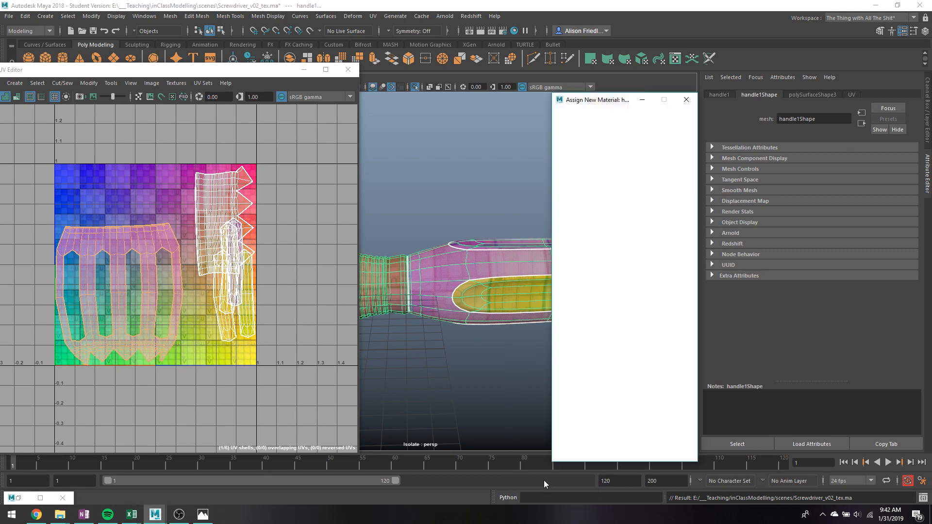
pyautogui.click(575, 173)
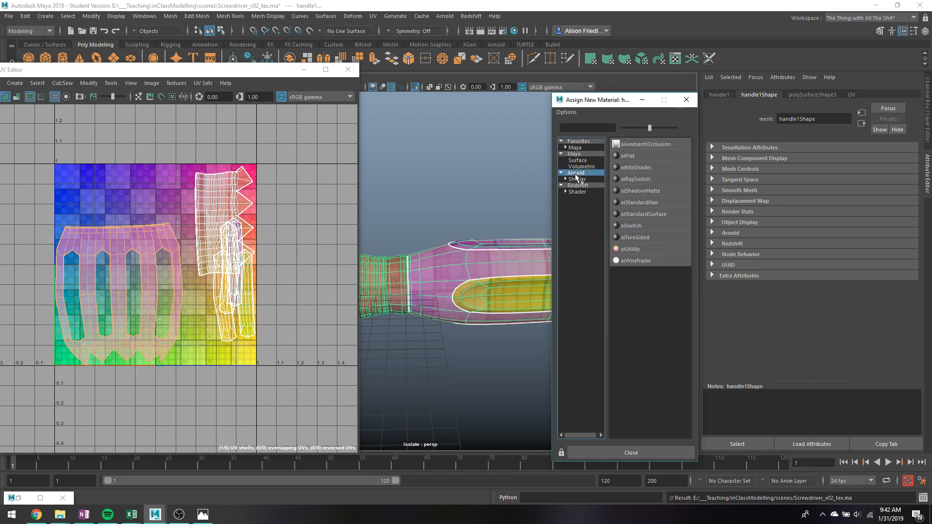
pyautogui.click(654, 212)
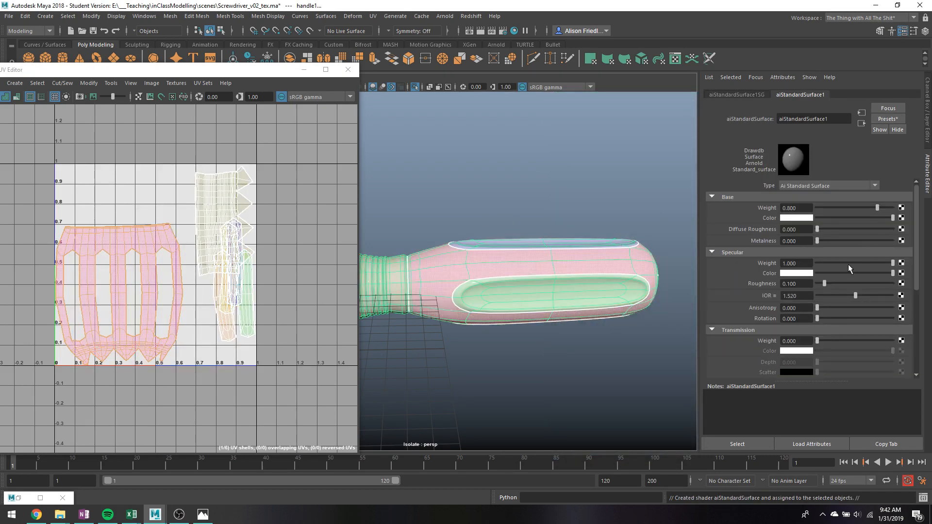
# - Set the new material's base color to a dark, fully saturated blue and save the scene with the handle selected
pyautogui.scroll(-1, 841, 262)
pyautogui.scroll(1, 840, 265)
pyautogui.click(807, 219)
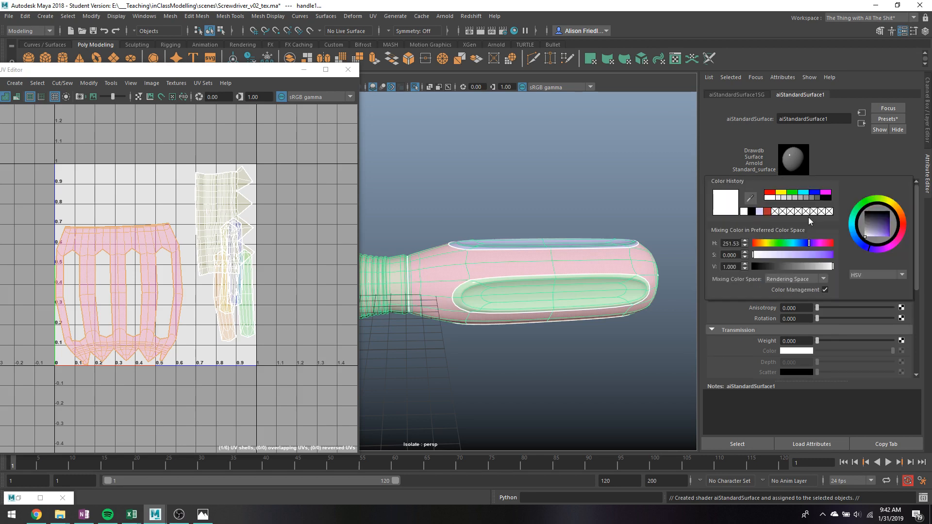
pyautogui.click(816, 193)
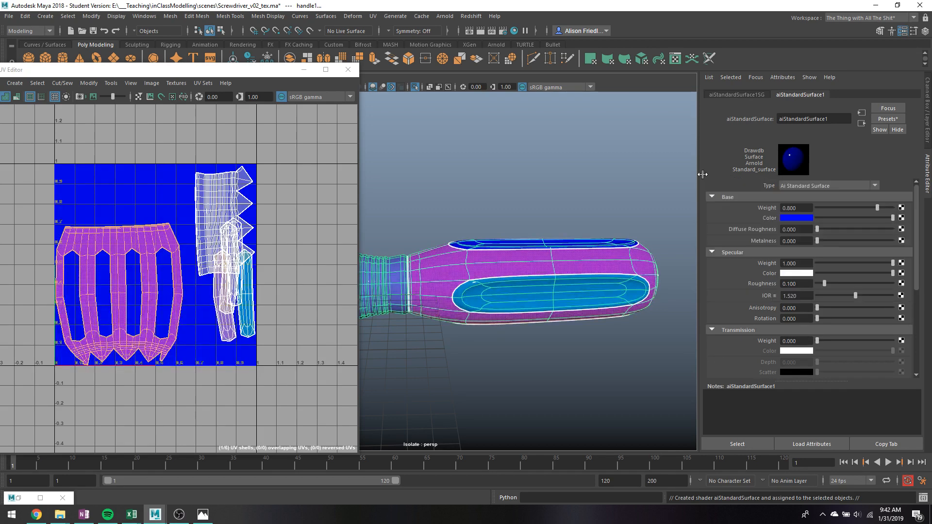
pyautogui.click(792, 218)
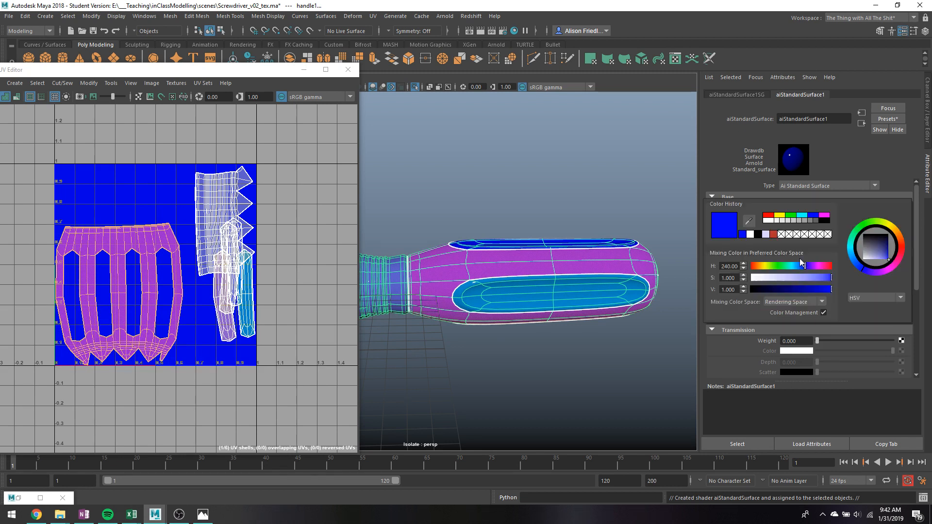
pyautogui.click(809, 291)
pyautogui.moveTo(823, 279); pyautogui.dragTo(829, 279)
pyautogui.click(578, 204)
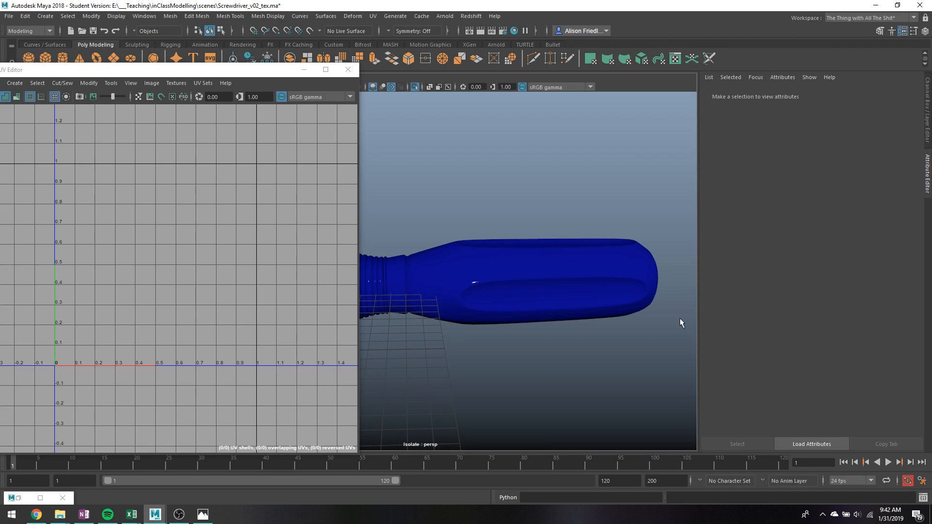
pyautogui.click(650, 306)
pyautogui.hotkey('ctrl', 's')
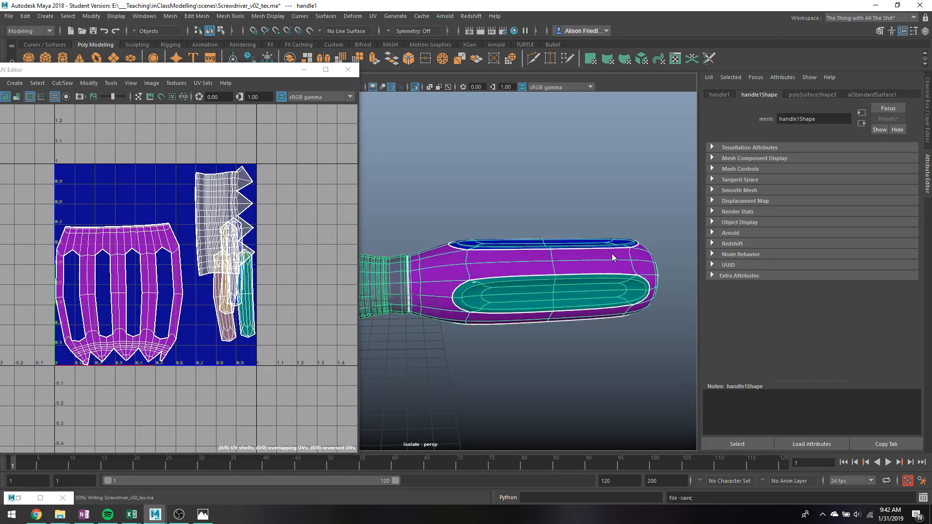
# - Rename the handle's aiStandardSurface material as ScrewDriverhandle
pyautogui.click(893, 94)
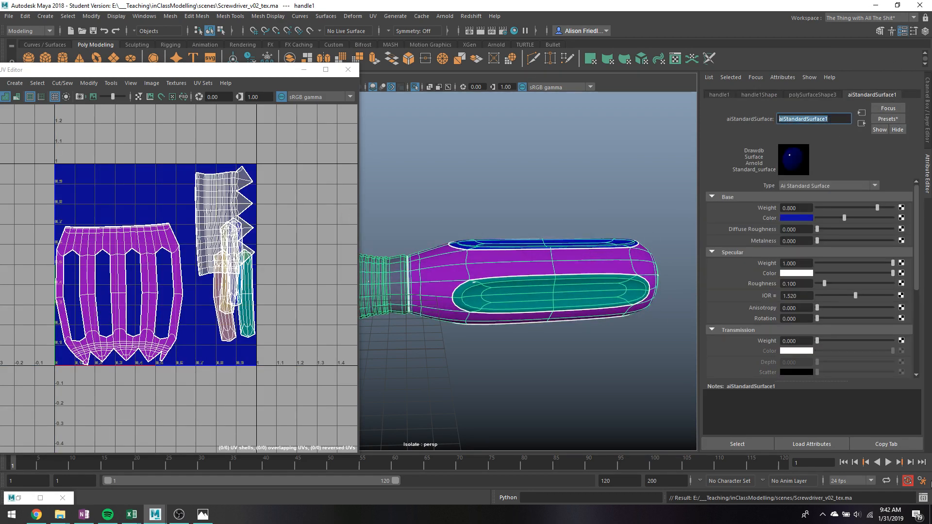
pyautogui.write('ScrewDriverhandle')
pyautogui.press('Return')
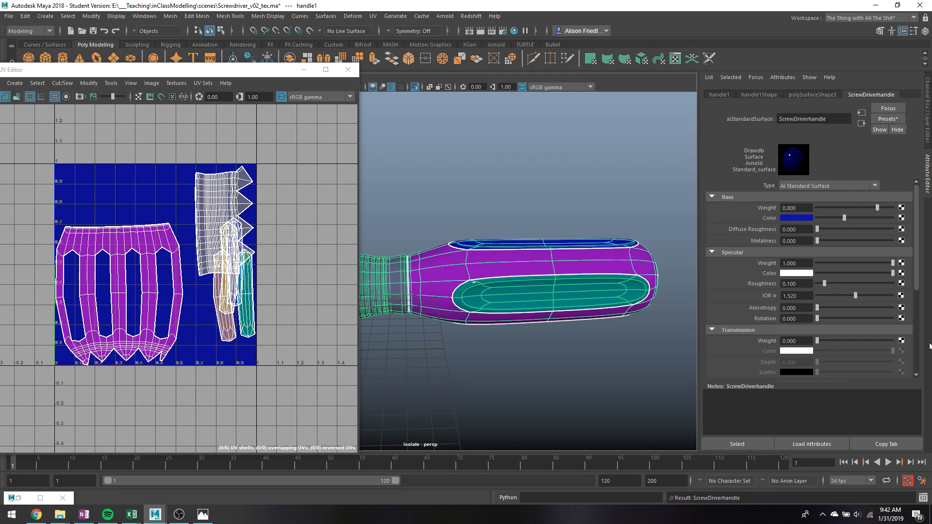
# - Leave the handle's isolated view, show the whole screwdriver in textured display, and save the scene
pyautogui.scroll(-4, 885, 289)
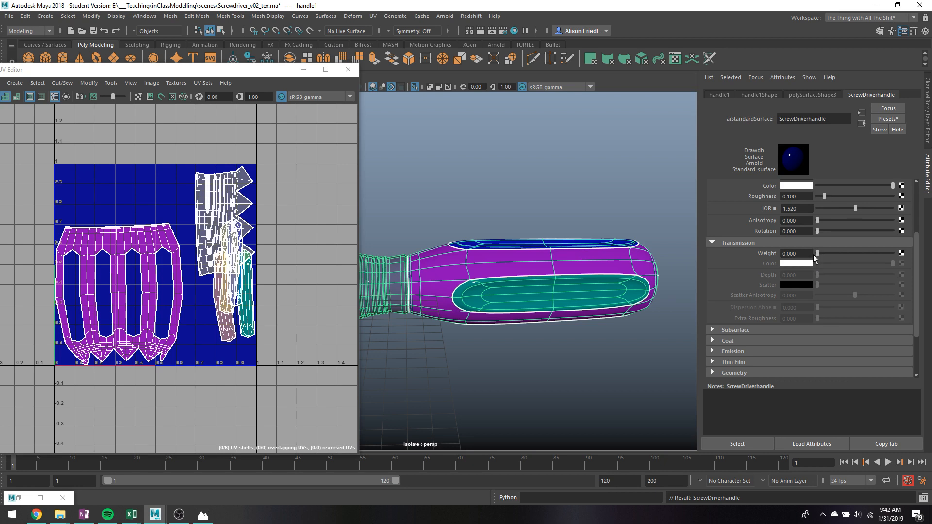
pyautogui.moveTo(818, 253); pyautogui.dragTo(799, 261)
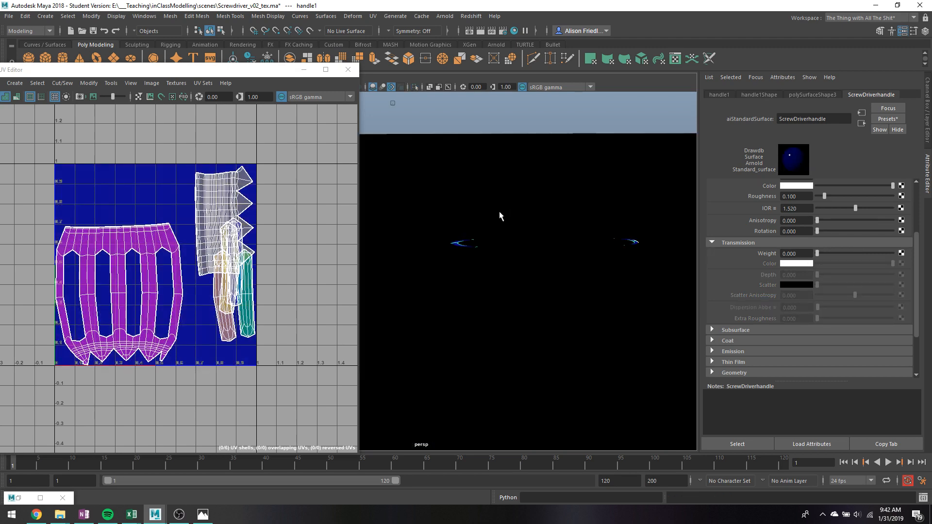
pyautogui.press('6')
pyautogui.keyDown('alt'); pyautogui.moveTo(593, 232); pyautogui.dragTo(591, 176); pyautogui.keyUp('alt')
pyautogui.keyDown('alt'); pyautogui.moveTo(553, 225); pyautogui.dragTo(512, 289, button='right'); pyautogui.keyUp('alt')
pyautogui.moveTo(587, 272)
pyautogui.keyDown('alt'); pyautogui.mouseDown()
pyautogui.moveTo(563, 291)
pyautogui.moveTo(561, 271)
pyautogui.moveTo(592, 281)
pyautogui.mouseUp(); pyautogui.keyUp('alt')
pyautogui.keyDown('alt'); pyautogui.moveTo(592, 280); pyautogui.dragTo(590, 254, button='right'); pyautogui.keyUp('alt')
pyautogui.hotkey('ctrl', 's')
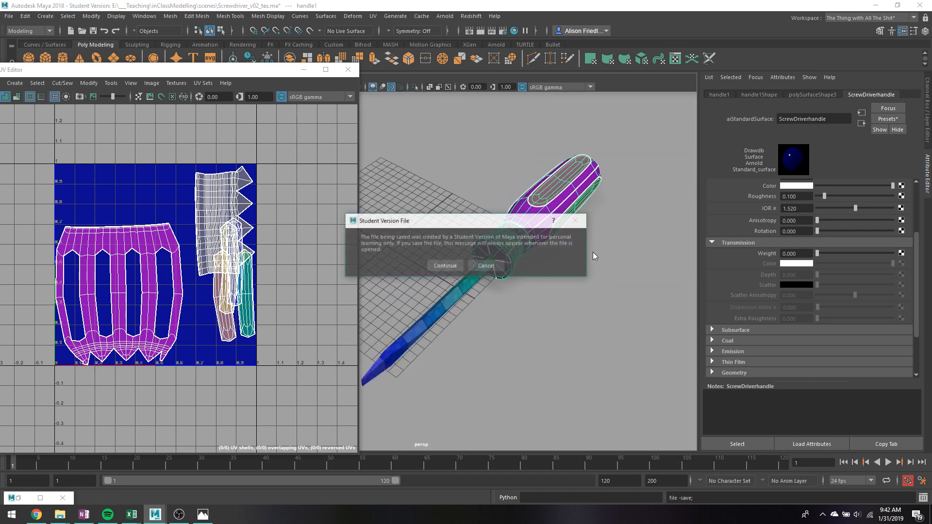
pyautogui.press('Return')
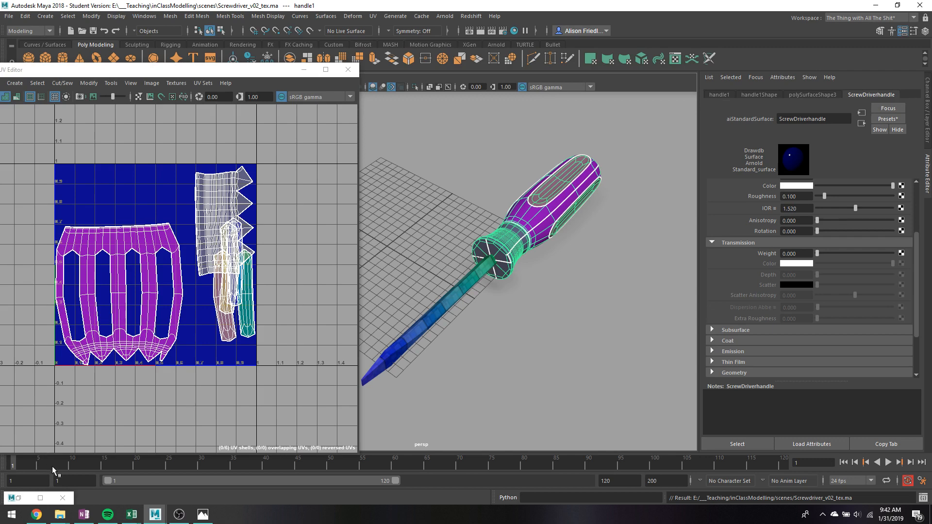
# - Switch to Chrome and open the HDRI Haven website (hdrihaven.com) in a new tab
pyautogui.click(46, 520)
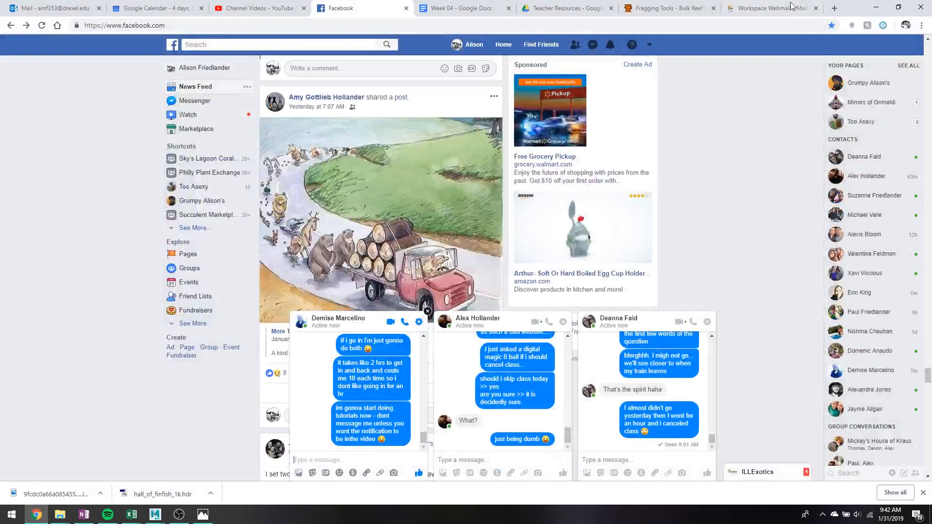
pyautogui.click(835, 8)
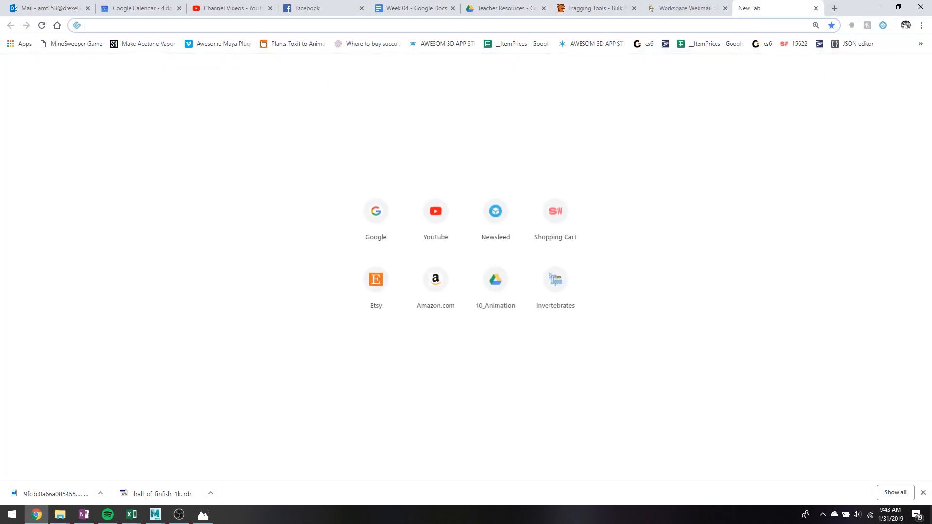
pyautogui.write('hdriha')
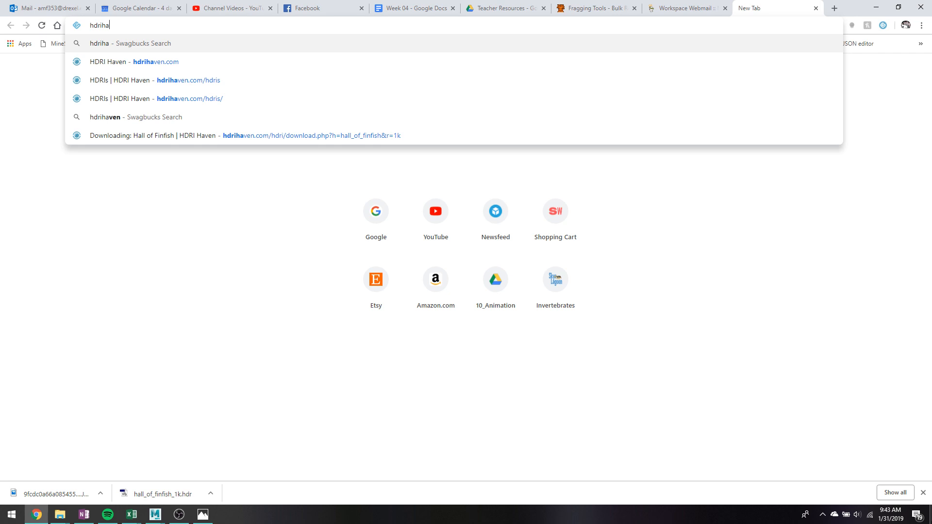
pyautogui.press('Down')
pyautogui.press('Return')
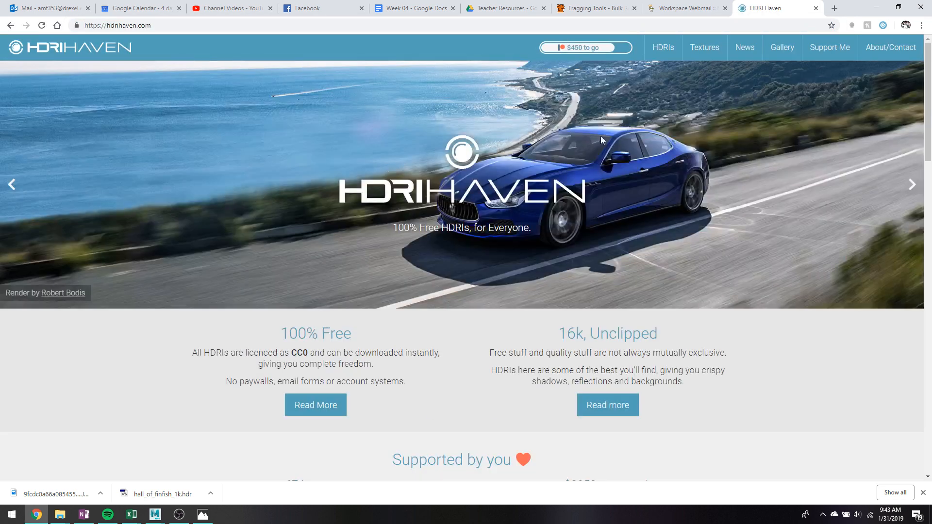
# - Browse the site's full HDRI catalogue and open the Shanghai Bund night skyline HDRI
pyautogui.click(663, 47)
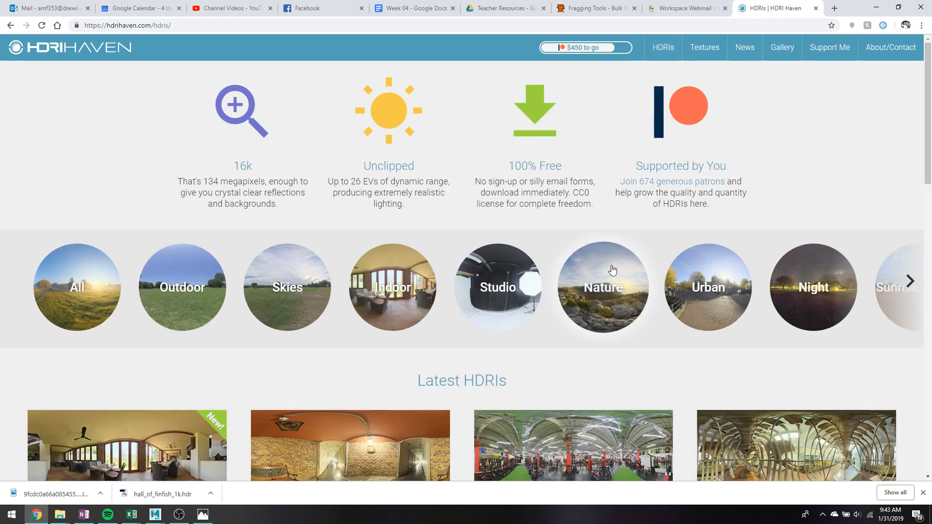
pyautogui.scroll(-12, 611, 267)
pyautogui.scroll(3, 482, 286)
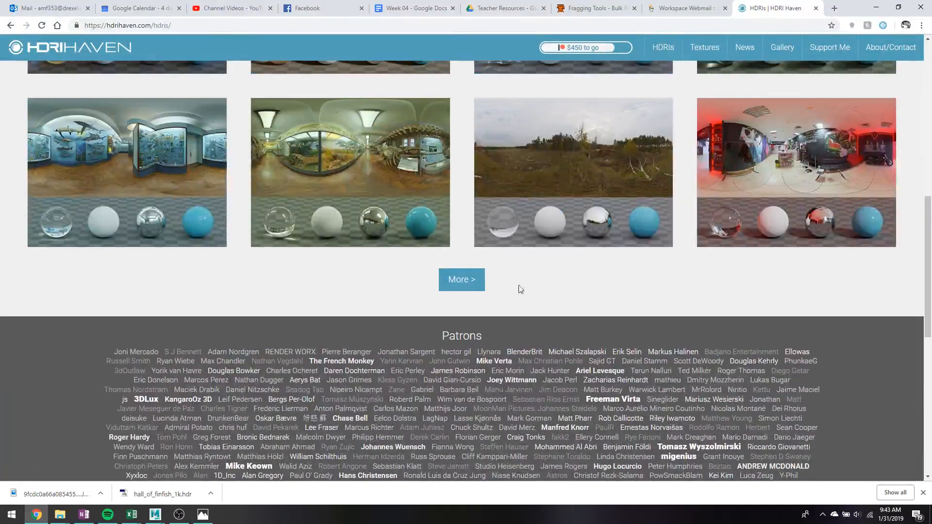
pyautogui.click(482, 286)
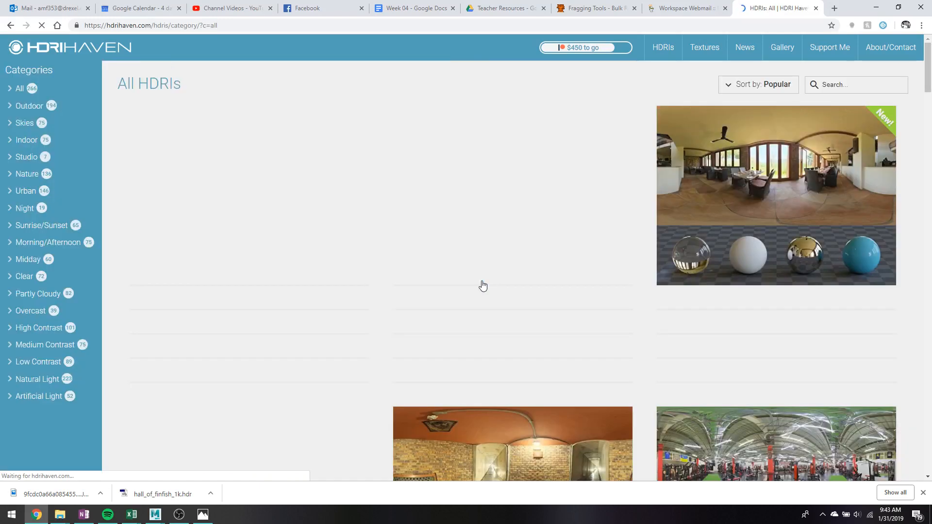
pyautogui.scroll(-2, 482, 286)
pyautogui.scroll(-4, 483, 286)
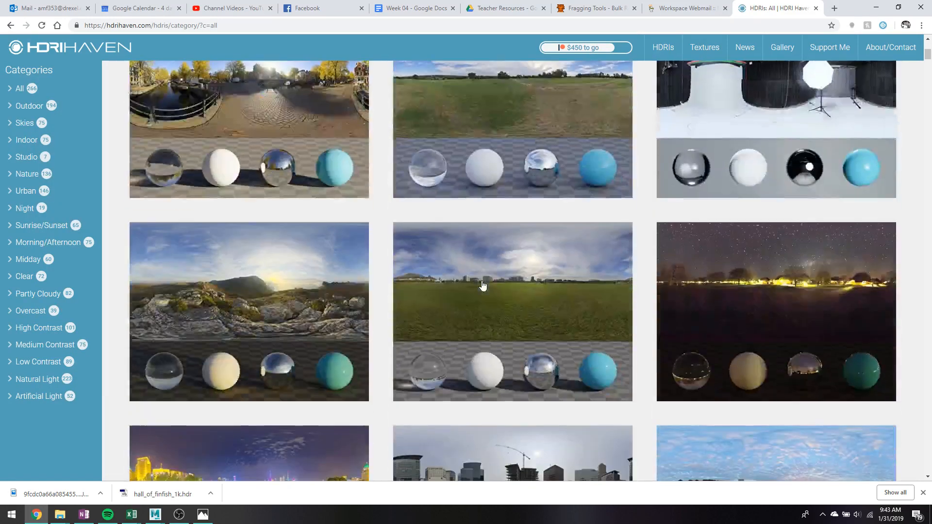
pyautogui.scroll(-3, 483, 286)
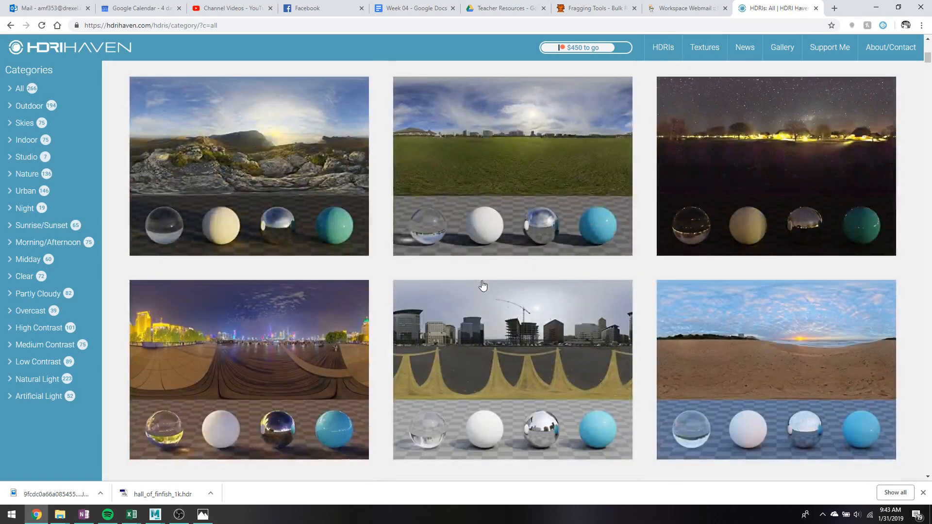
pyautogui.scroll(-1, 483, 286)
pyautogui.click(264, 363)
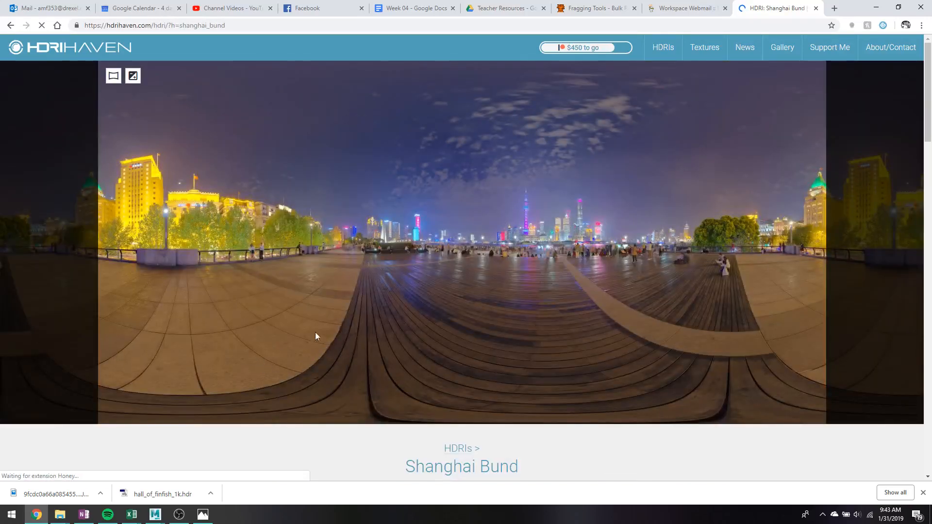
# - Download the 1k HDR version of Shanghai Bund and show the downloaded file in its folder
pyautogui.scroll(-7, 260, 328)
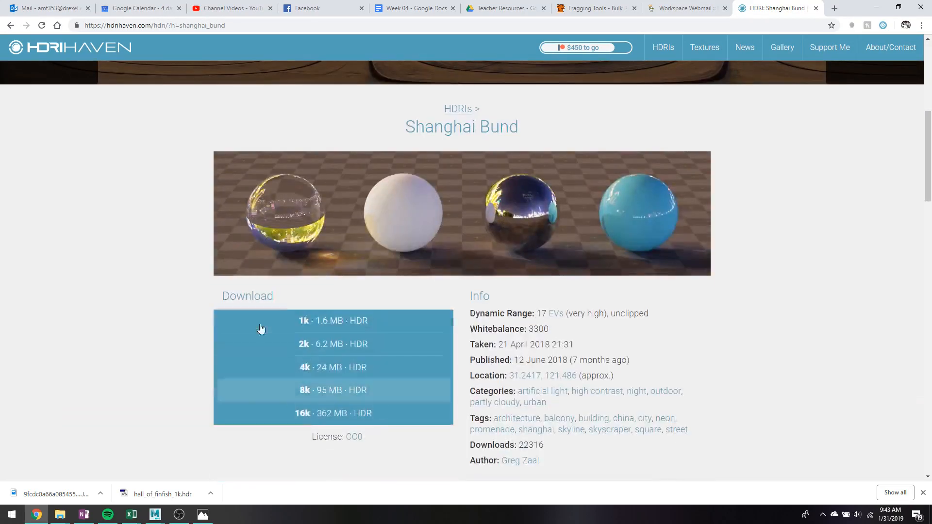
pyautogui.click(325, 326)
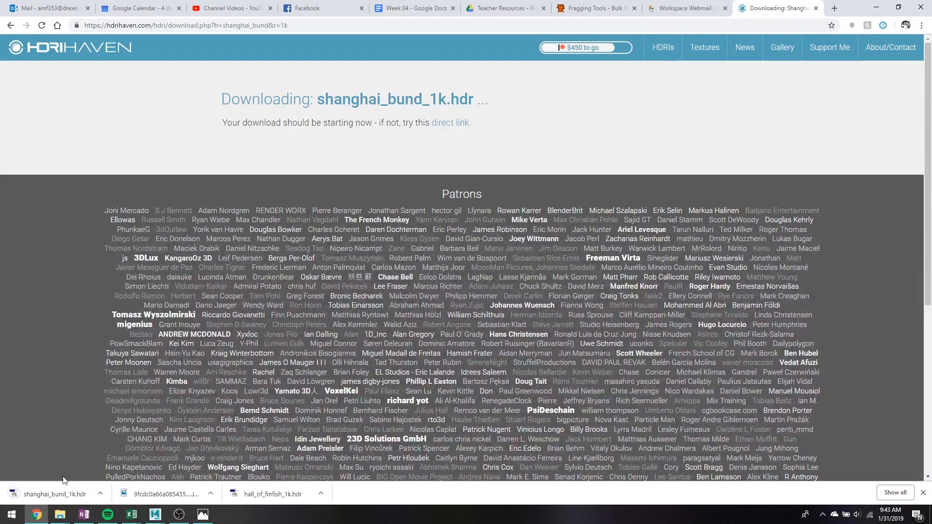
pyautogui.rightClick(66, 493)
pyautogui.click(101, 467)
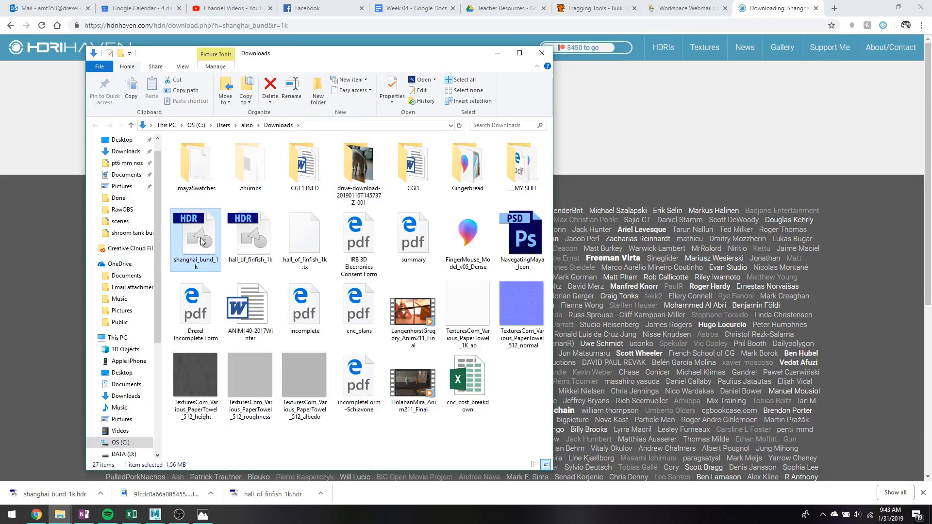
# - Move shanghai_bund_1k from Downloads into the inClassModelling project's sourceimages folder on drive E, inside ___Teaching
pyautogui.hotkey('ctrl', 'x')
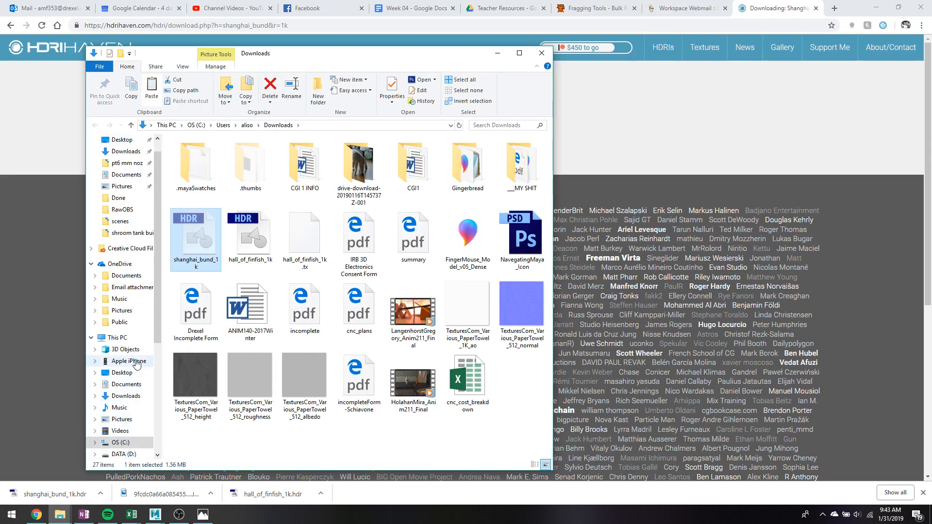
pyautogui.scroll(-1, 134, 428)
pyautogui.click(127, 431)
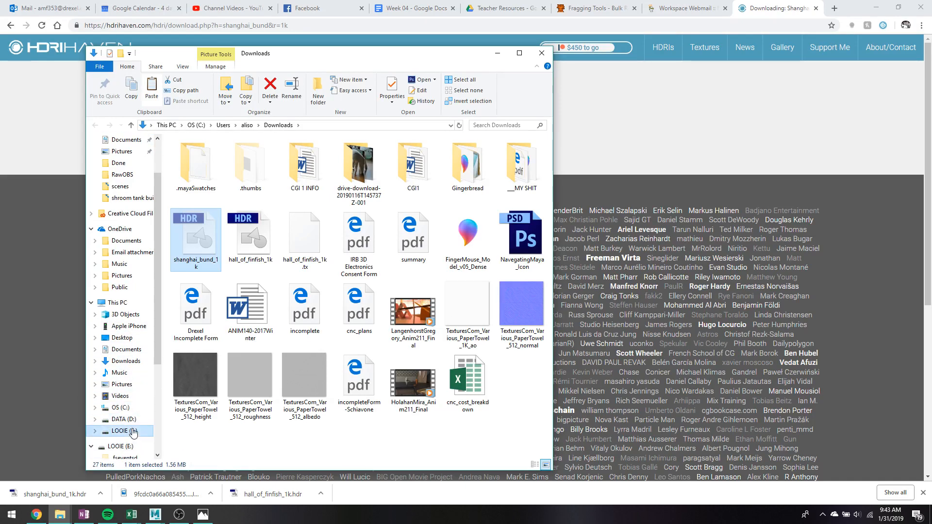
pyautogui.doubleClick(206, 196)
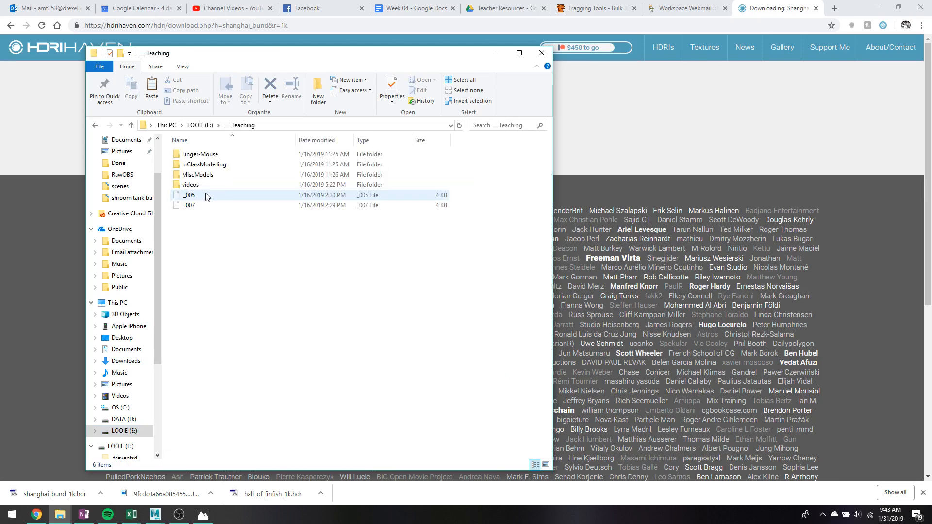
pyautogui.doubleClick(207, 164)
pyautogui.doubleClick(208, 176)
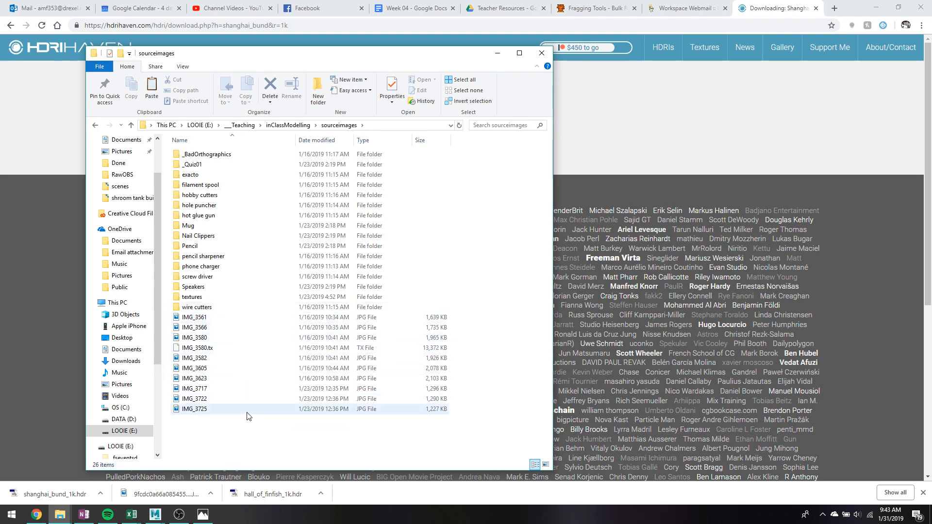
pyautogui.hotkey('ctrl', 'v')
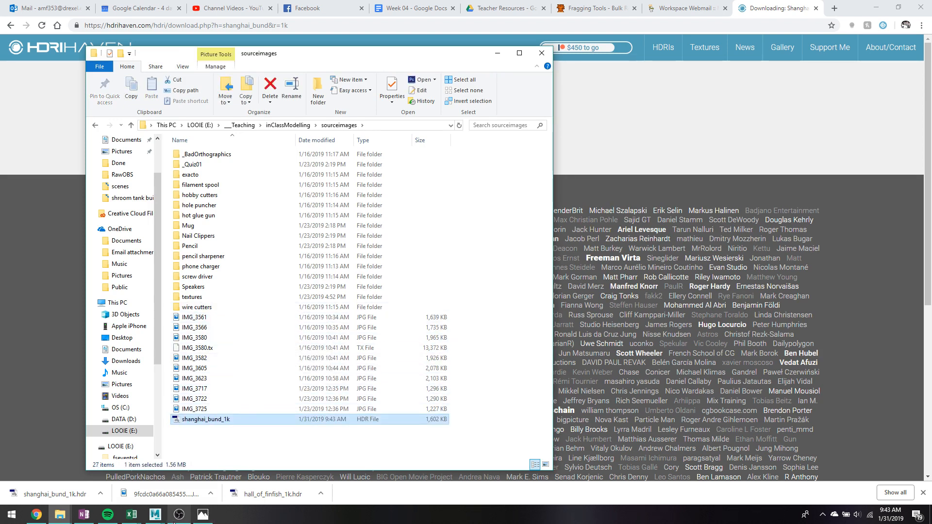
# - Switch back to Maya and create an Arnold skydome light in the scene
pyautogui.moveTo(155, 514)
pyautogui.click(101, 468)
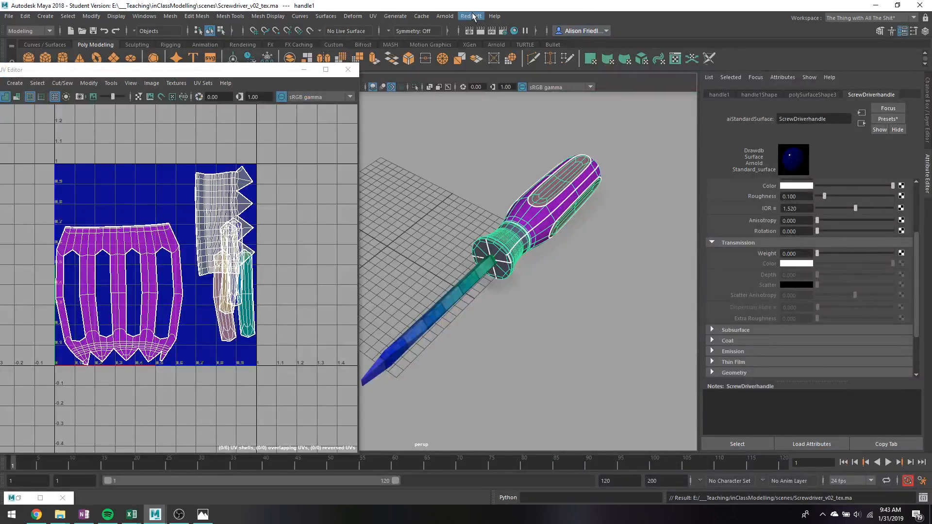
pyautogui.click(472, 16)
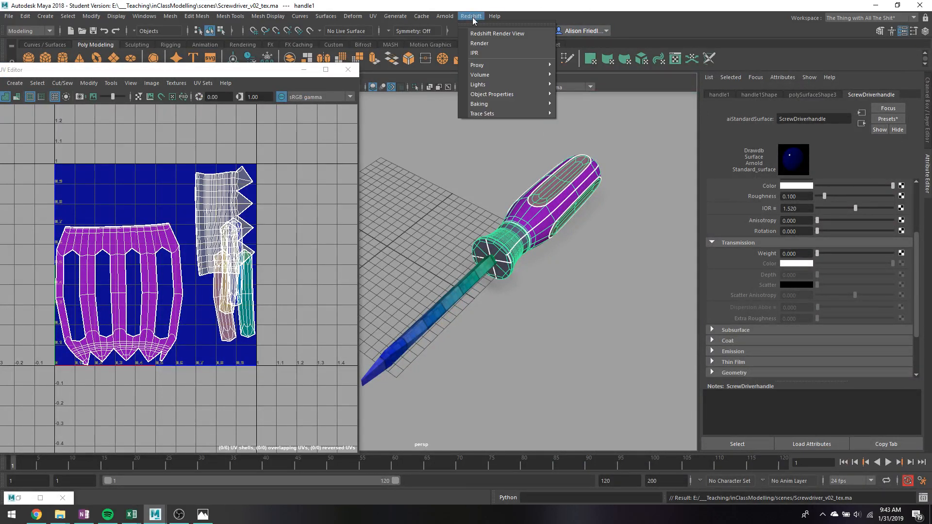
pyautogui.moveTo(520, 84)
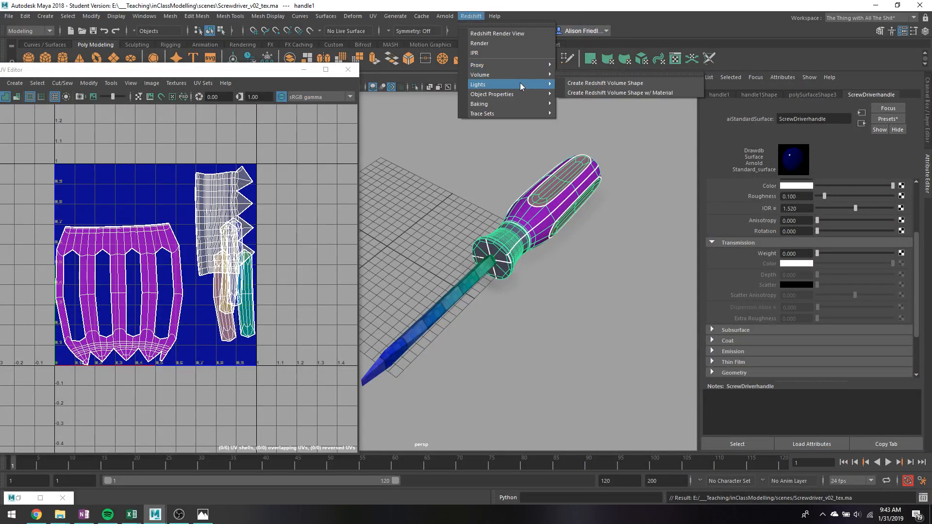
pyautogui.moveTo(445, 16)
pyautogui.moveTo(497, 65)
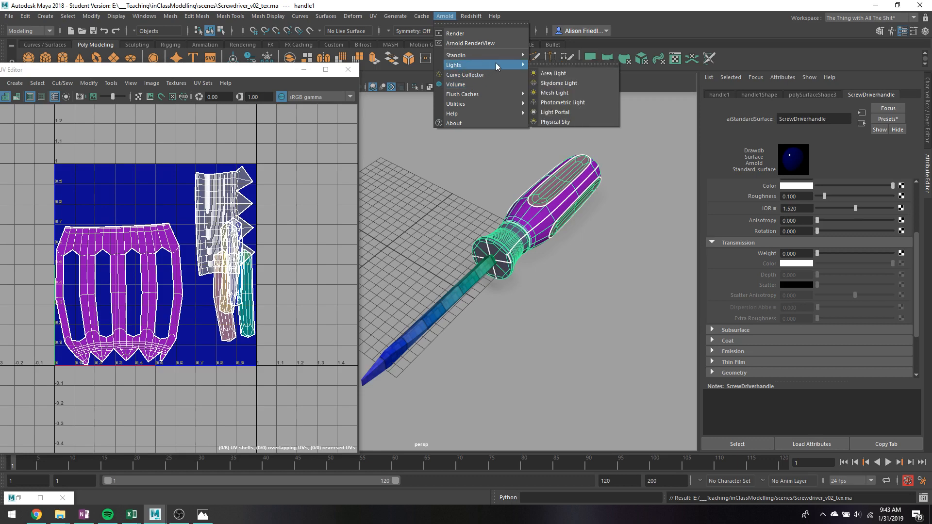
pyautogui.click(558, 83)
# - Connect a file texture to the skydome light's color and load shanghai_bund_1k.hdr from the project's sourceimages folder
pyautogui.click(902, 196)
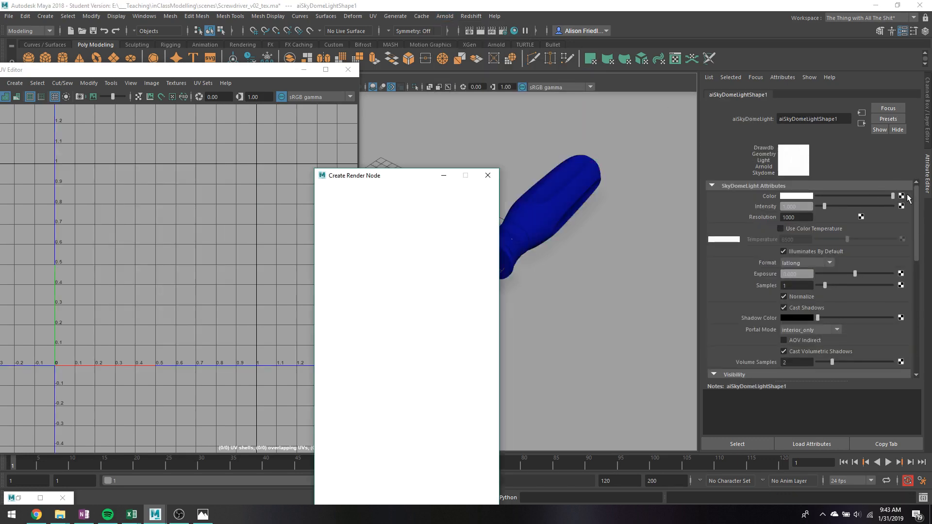
pyautogui.click(409, 254)
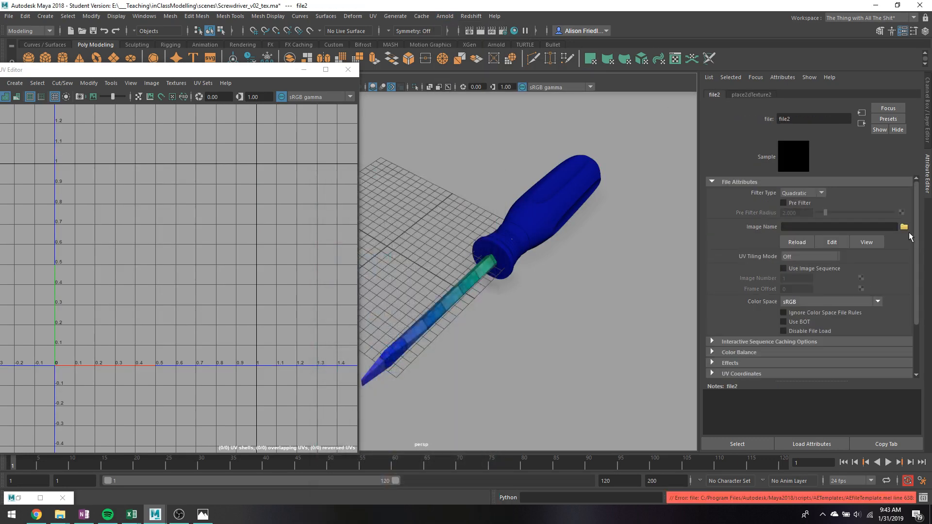
pyautogui.click(904, 227)
pyautogui.click(305, 205)
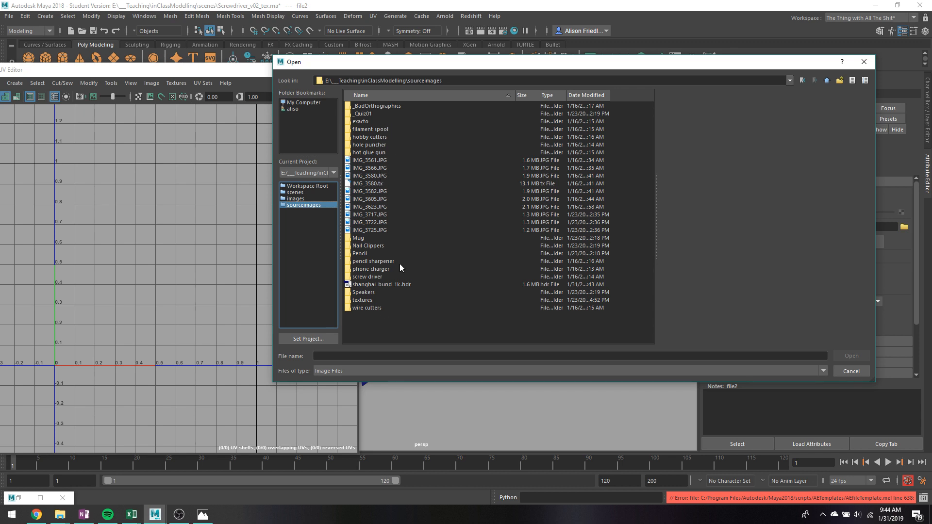
pyautogui.click(329, 369)
pyautogui.click(330, 385)
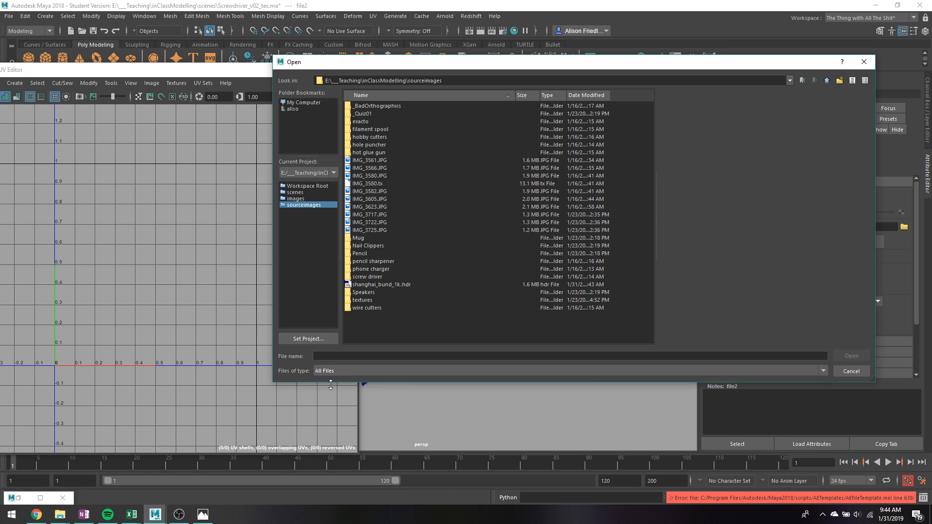
pyautogui.click(370, 184)
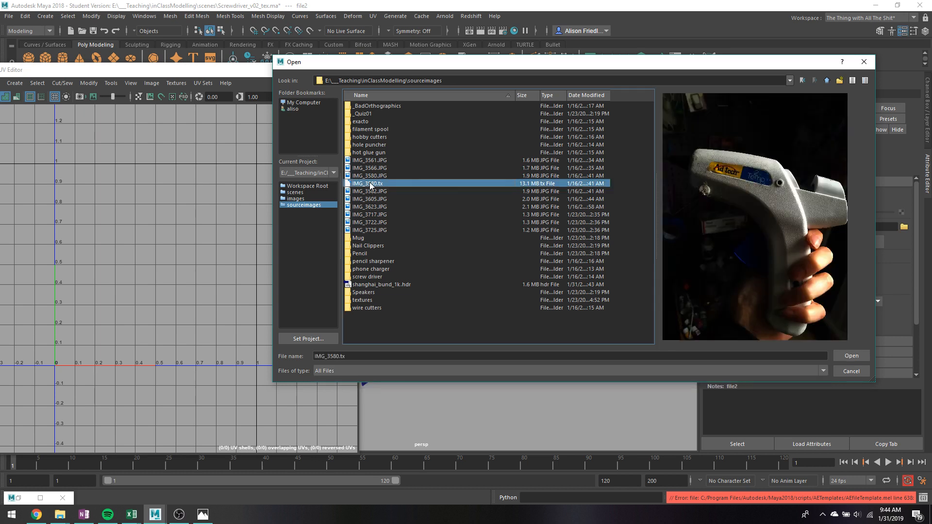
pyautogui.doubleClick(384, 282)
# - Render the screwdriver from the perspective view with Arnold, and mark a render region around the handle
pyautogui.click(528, 317)
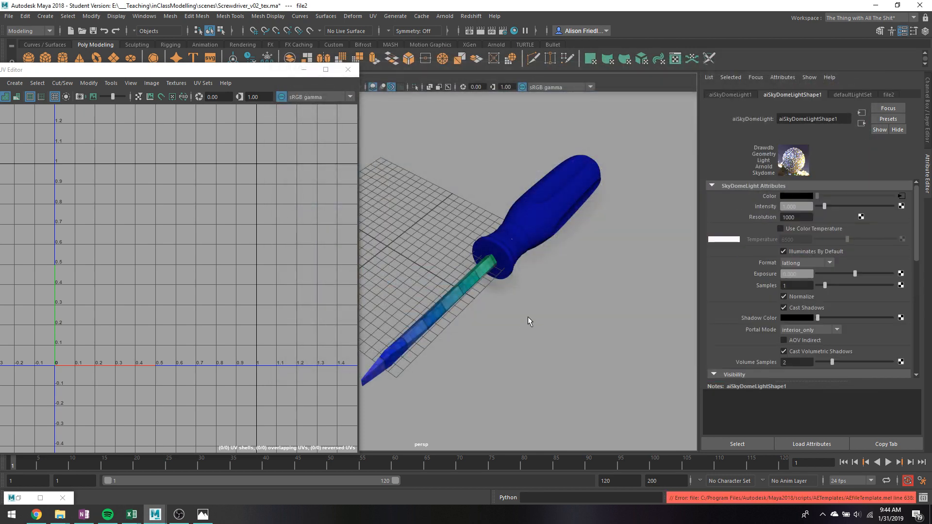
pyautogui.keyDown('alt'); pyautogui.moveTo(528, 317); pyautogui.dragTo(579, 216); pyautogui.keyUp('alt')
pyautogui.moveTo(566, 256)
pyautogui.keyDown('alt'); pyautogui.mouseDown()
pyautogui.moveTo(558, 255)
pyautogui.moveTo(566, 270)
pyautogui.moveTo(596, 279)
pyautogui.moveTo(569, 269)
pyautogui.mouseUp(); pyautogui.keyUp('alt')
pyautogui.keyDown('alt'); pyautogui.moveTo(569, 269); pyautogui.dragTo(550, 251, button='middle'); pyautogui.keyUp('alt')
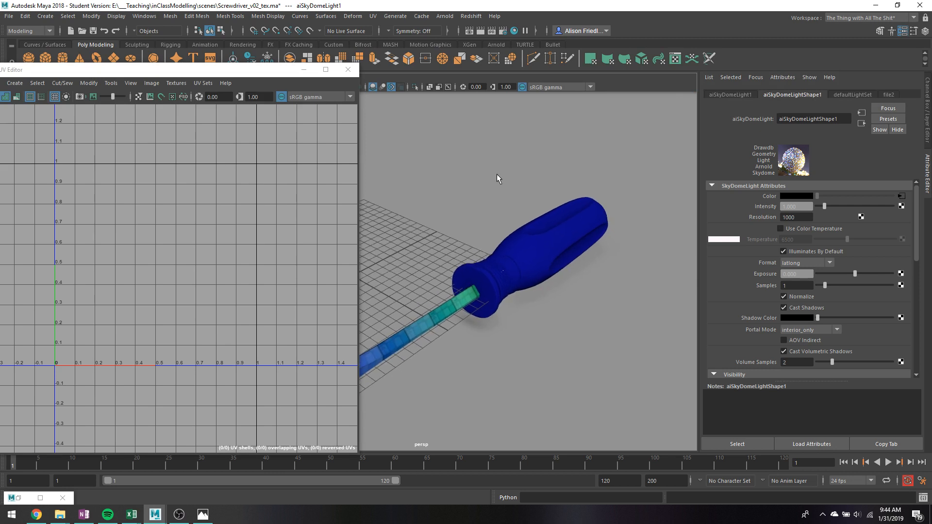
pyautogui.click(480, 30)
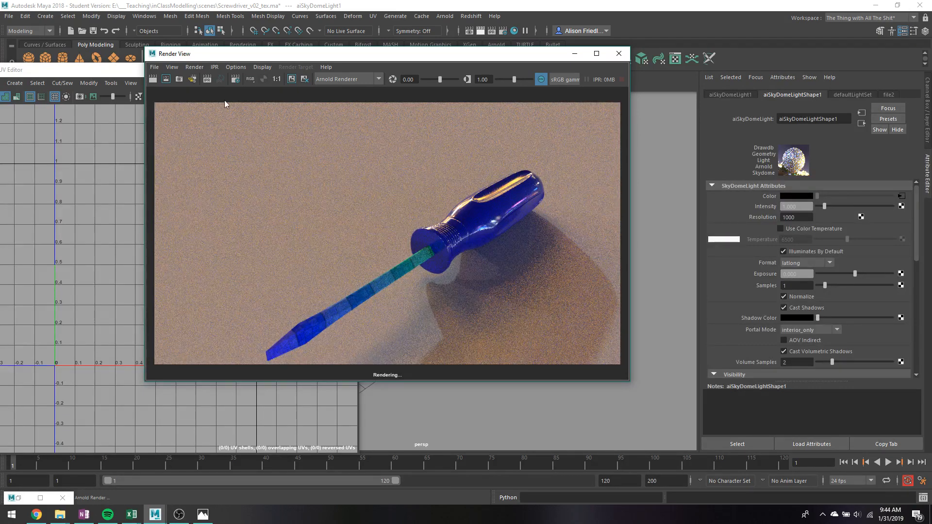
pyautogui.moveTo(377, 139); pyautogui.dragTo(550, 290)
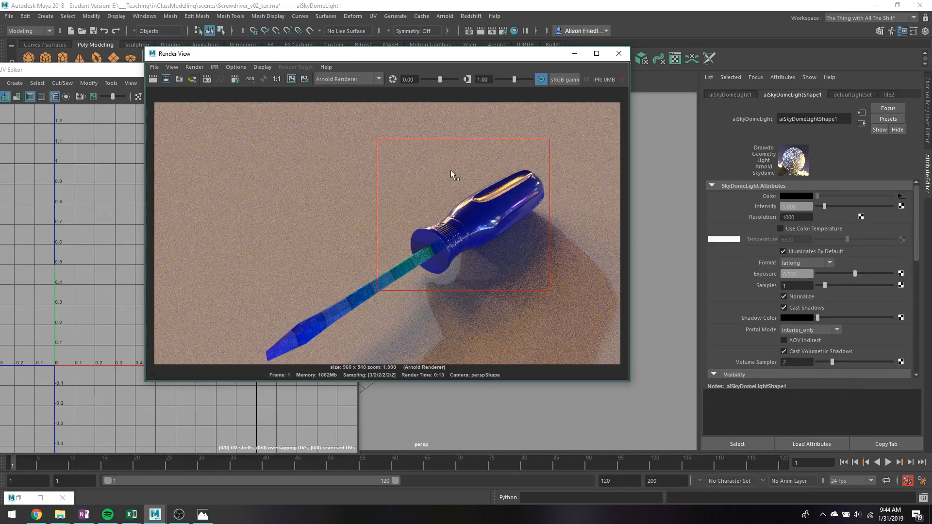
# - Connect a ramp texture to the transmission weight of the ScrewDriverhandle material on the screwdriver handle
pyautogui.click(108, 71)
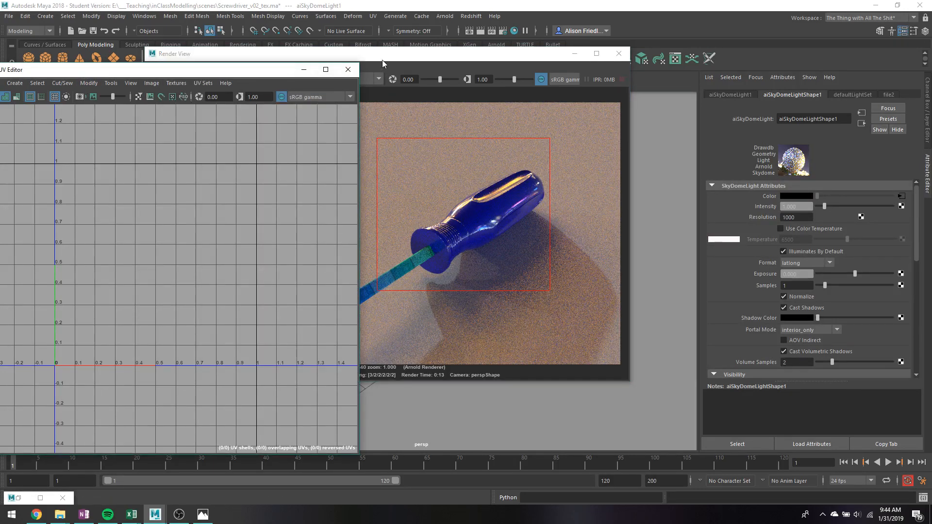
pyautogui.moveTo(383, 60); pyautogui.dragTo(170, 84)
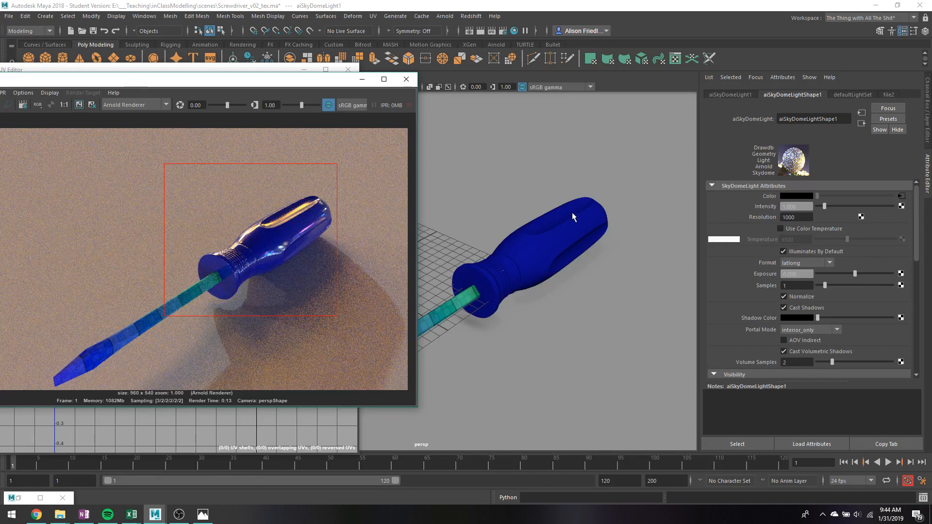
pyautogui.click(600, 224)
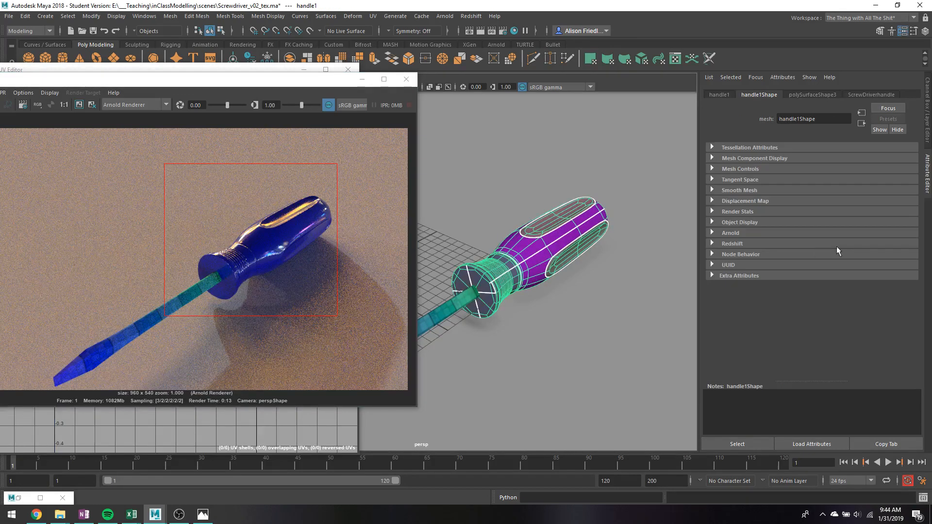
pyautogui.click(868, 94)
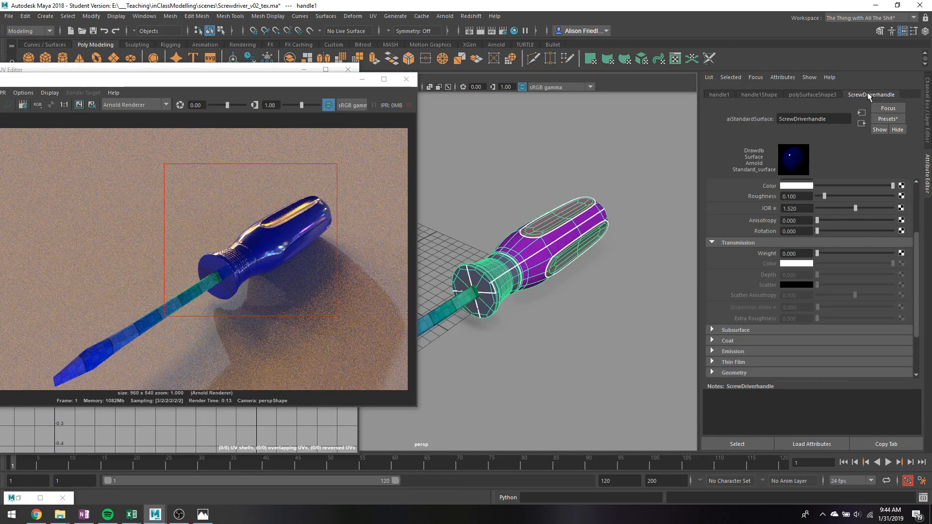
pyautogui.click(901, 254)
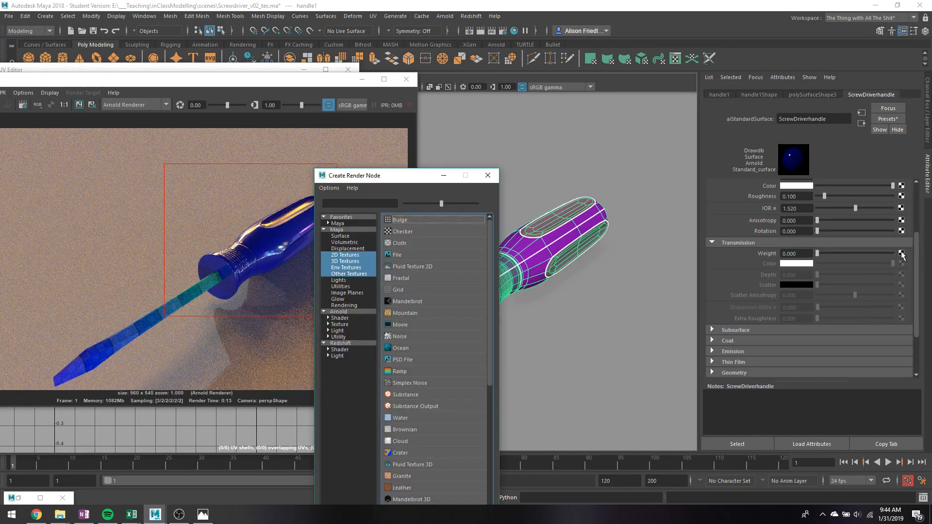
pyautogui.click(399, 372)
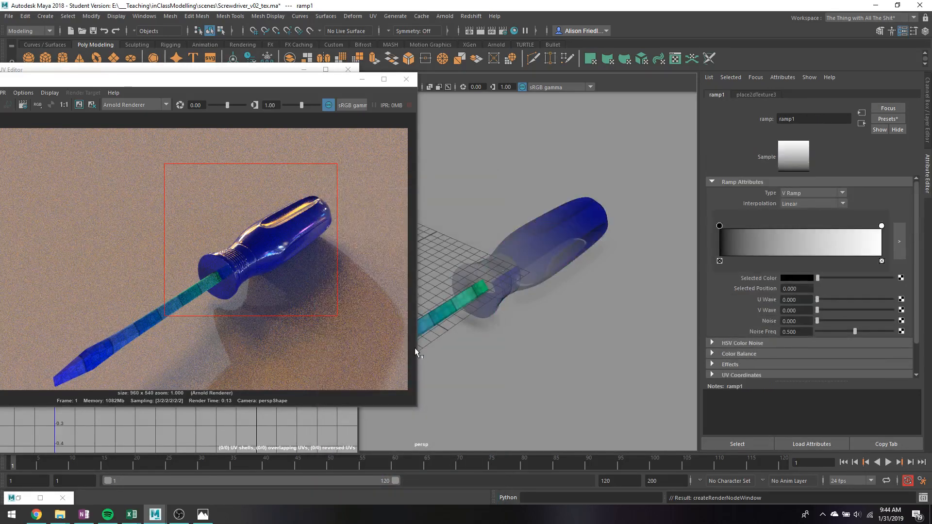
# - Re-render the marked region to check how the ramp affects the handle's transmission
pyautogui.scroll(3, 597, 249)
pyautogui.keyDown('alt'); pyautogui.moveTo(597, 249); pyautogui.dragTo(569, 272); pyautogui.keyUp('alt')
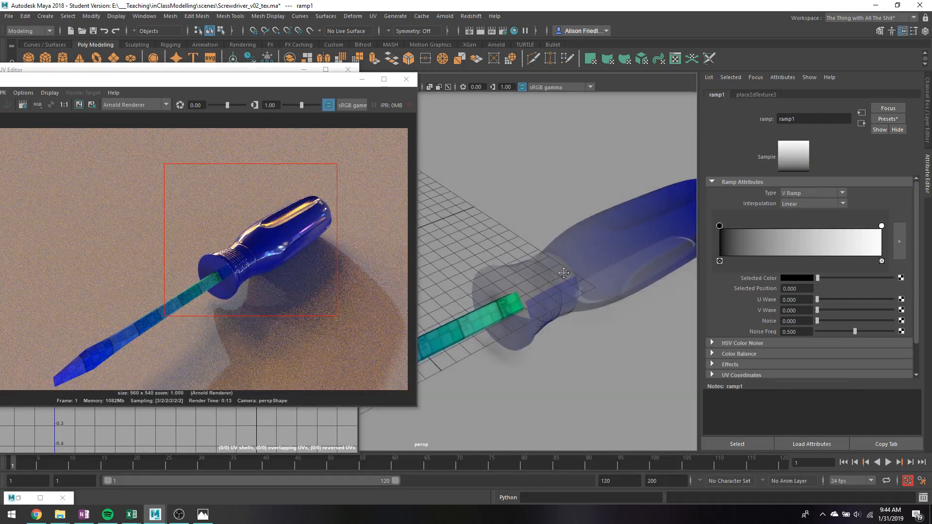
pyautogui.keyDown('alt'); pyautogui.moveTo(584, 271); pyautogui.dragTo(544, 275, button='middle'); pyautogui.keyUp('alt')
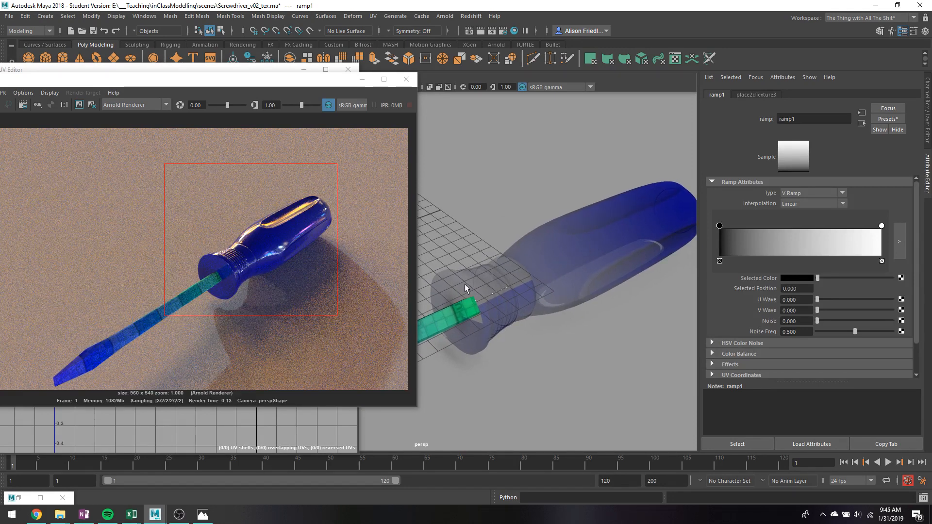
pyautogui.moveTo(28, 84); pyautogui.dragTo(85, 57)
pyautogui.click(12, 81)
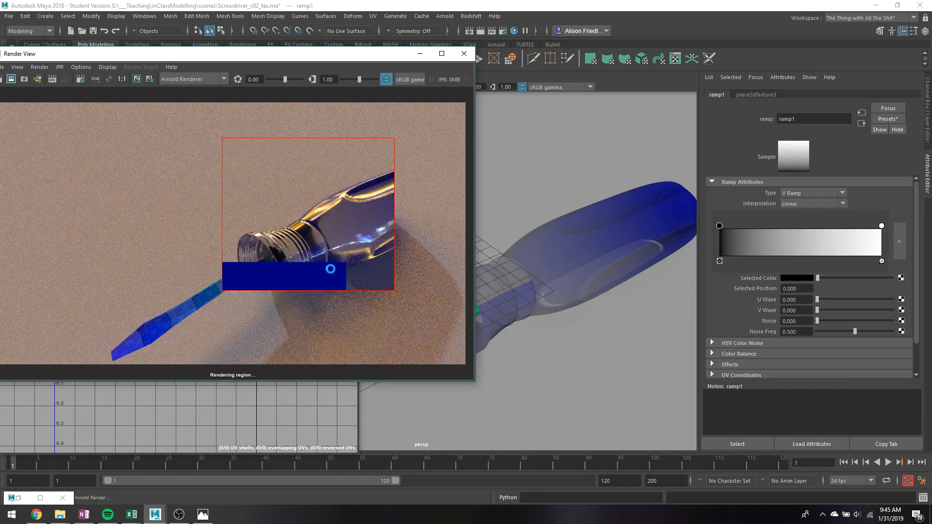
pyautogui.keyDown('alt'); pyautogui.moveTo(614, 243); pyautogui.dragTo(622, 245); pyautogui.keyUp('alt')
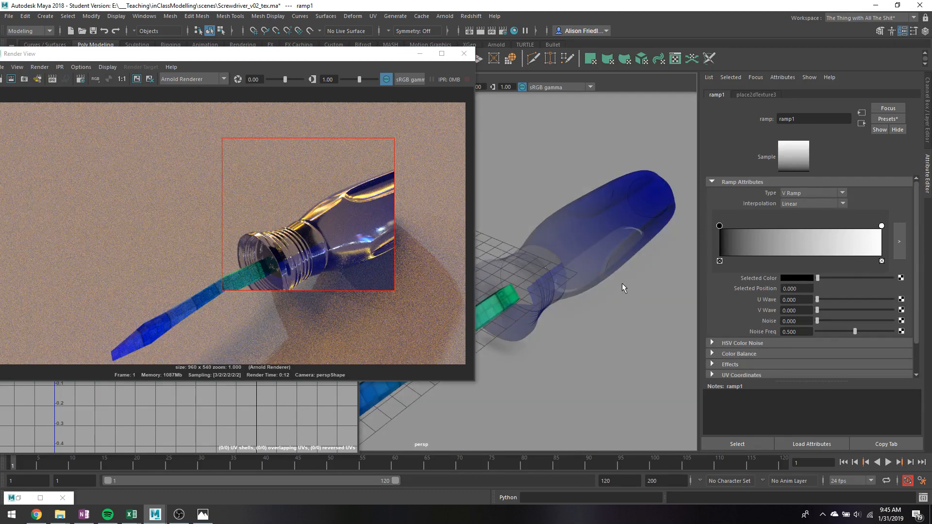
# - Assign a new Lambert material to the ground plane under the screwdriver
pyautogui.click(631, 307)
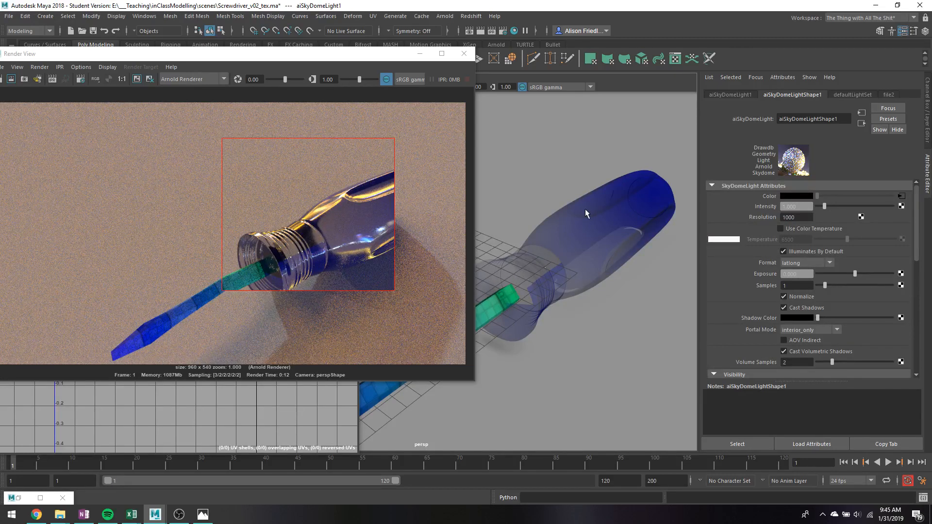
pyautogui.click(553, 174)
pyautogui.moveTo(552, 171); pyautogui.dragTo(565, 408, button='right')
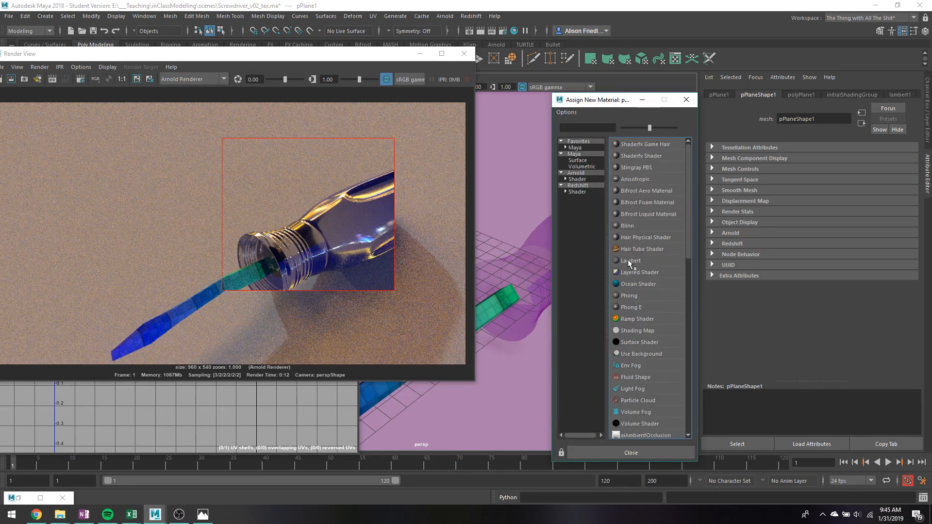
pyautogui.click(630, 262)
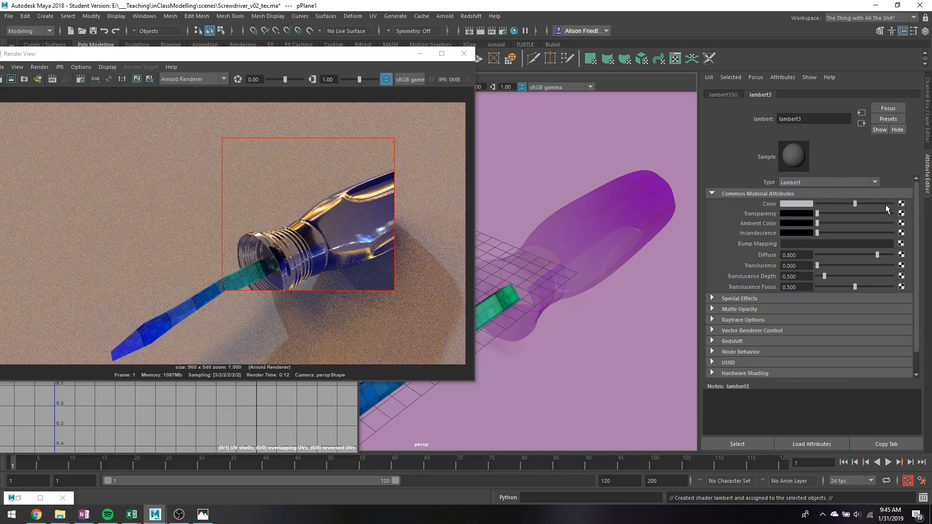
# - Connect a file texture to the plane's Lambert color and load the underscore-prefixed ME.jpg from the Desktop folder
pyautogui.click(901, 203)
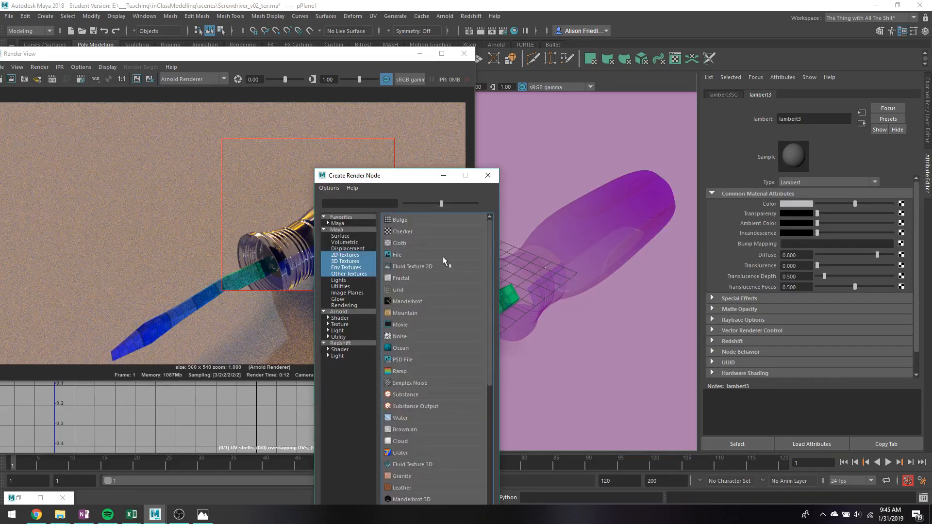
pyautogui.click(399, 252)
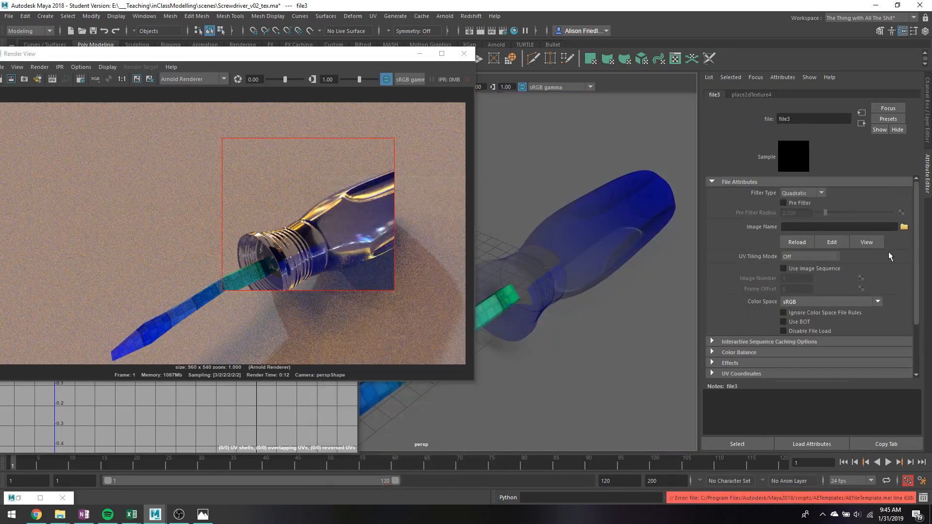
pyautogui.click(902, 228)
pyautogui.click(294, 109)
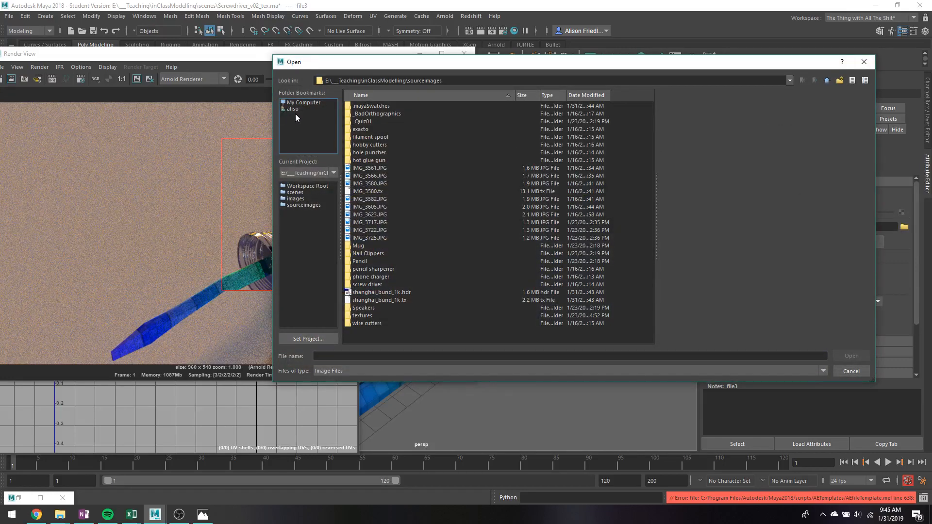
pyautogui.doubleClick(370, 183)
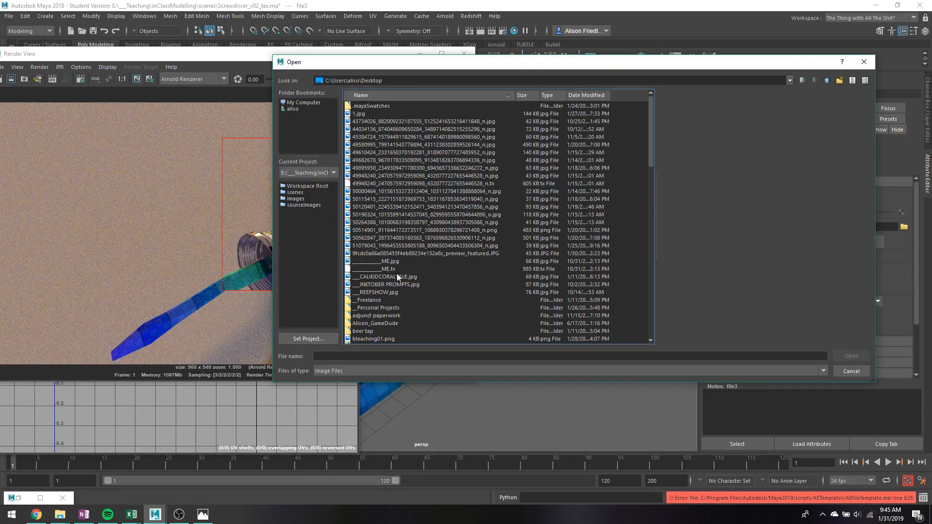
pyautogui.click(388, 262)
pyautogui.doubleClick(386, 261)
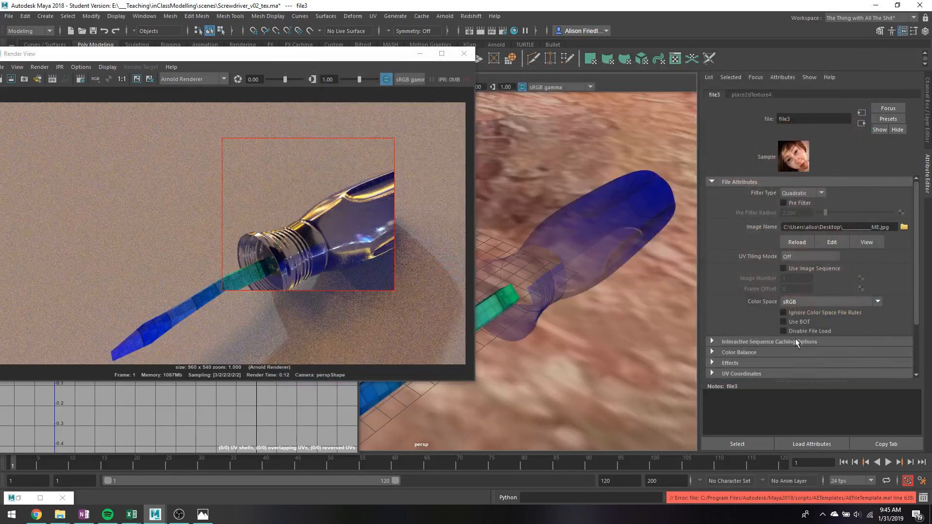
# - Open the ramp driving the handle's transmission weight and try moving its black color entry to position 0.305
pyautogui.click(669, 220)
pyautogui.click(864, 95)
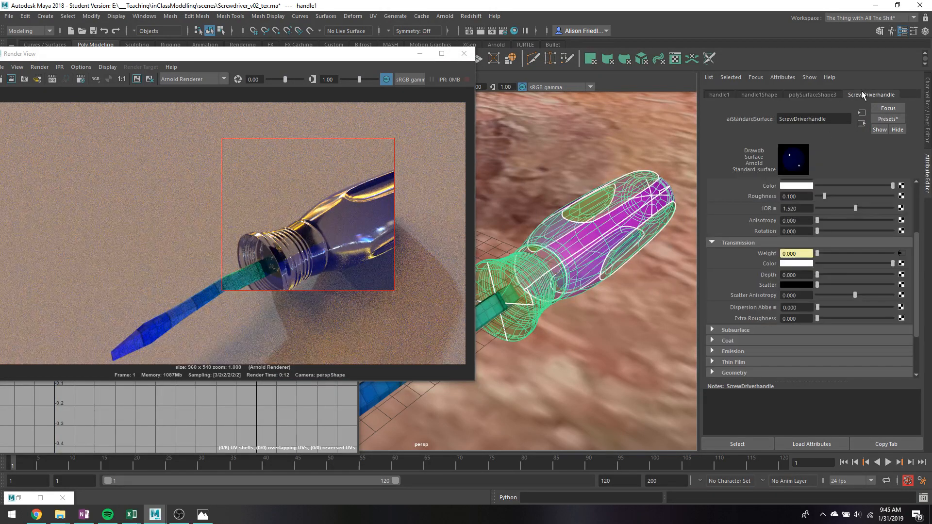
pyautogui.click(906, 254)
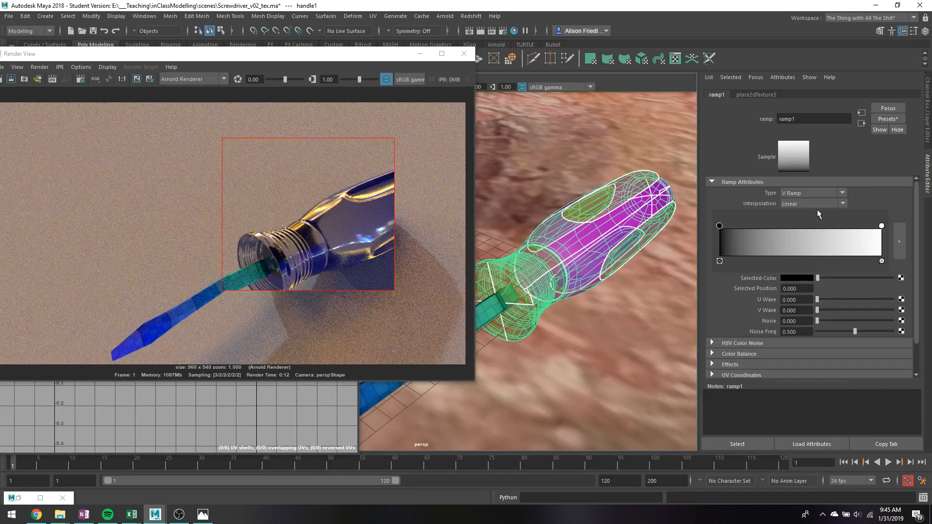
pyautogui.moveTo(719, 226); pyautogui.dragTo(768, 226)
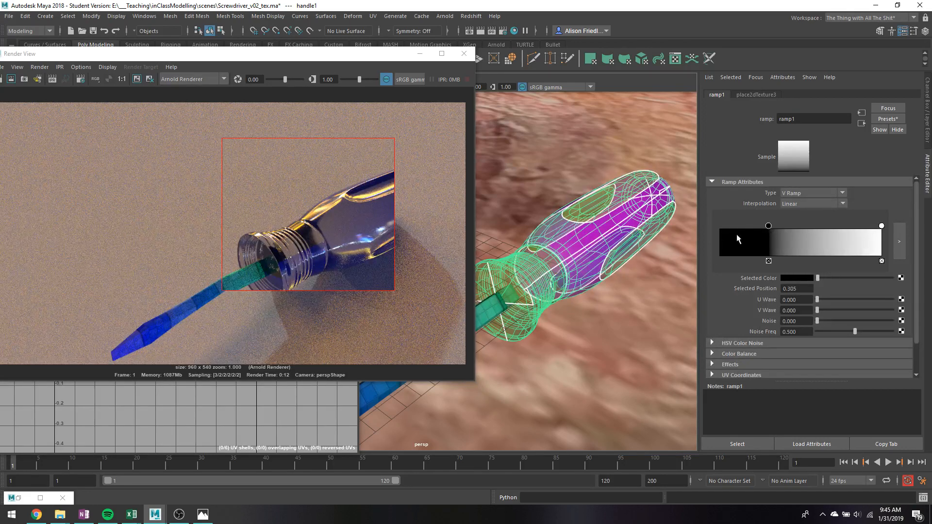
pyautogui.hotkey('ctrl', 'z')
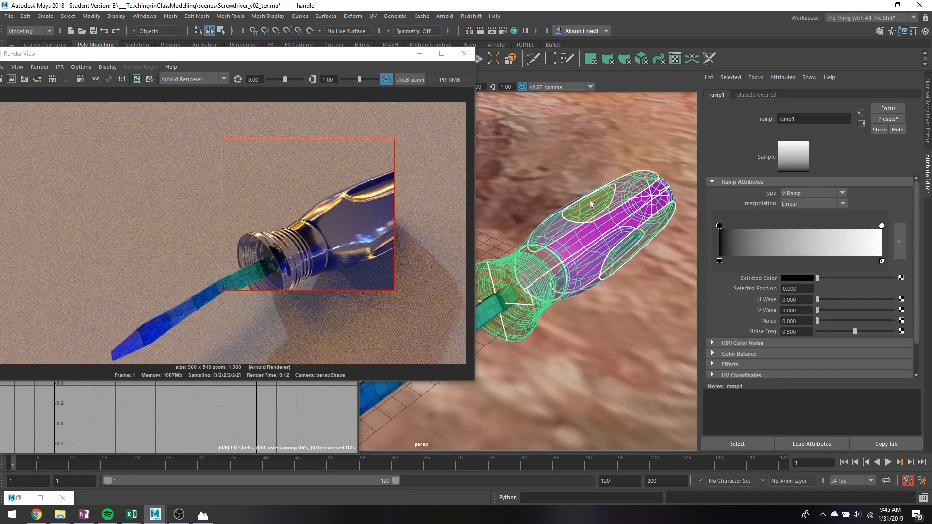
# - With the UV Editor in front, set the ramp's interpolation to None and place white at position 0 and black at about 0.43
pyautogui.click(194, 451)
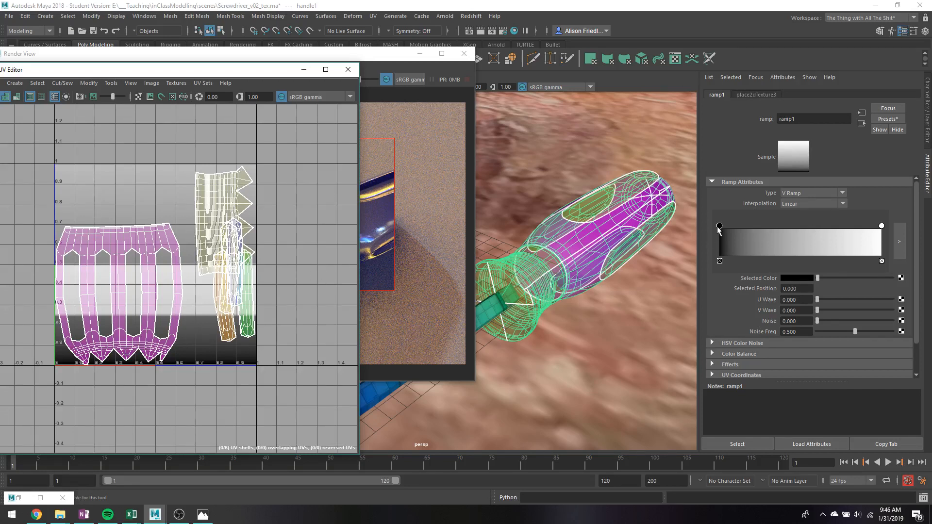
pyautogui.moveTo(719, 225); pyautogui.dragTo(696, 227)
pyautogui.click(800, 204)
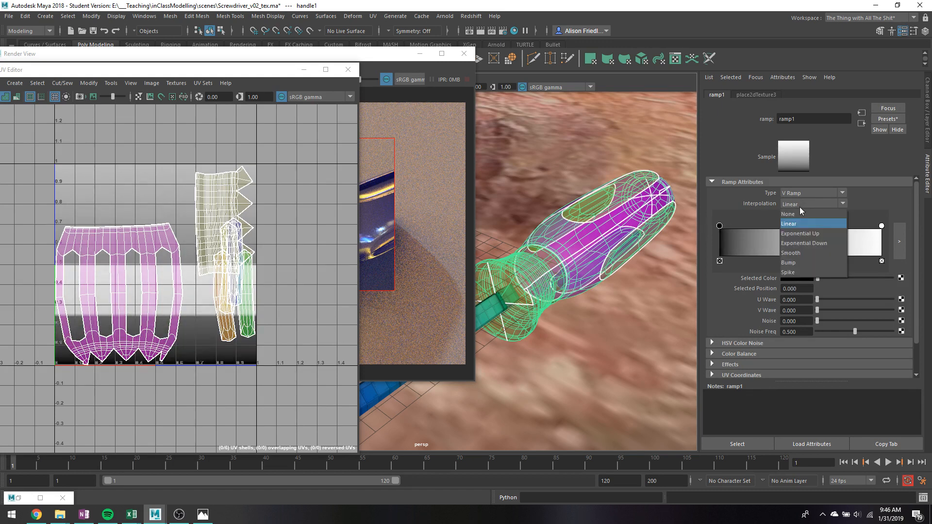
pyautogui.click(794, 214)
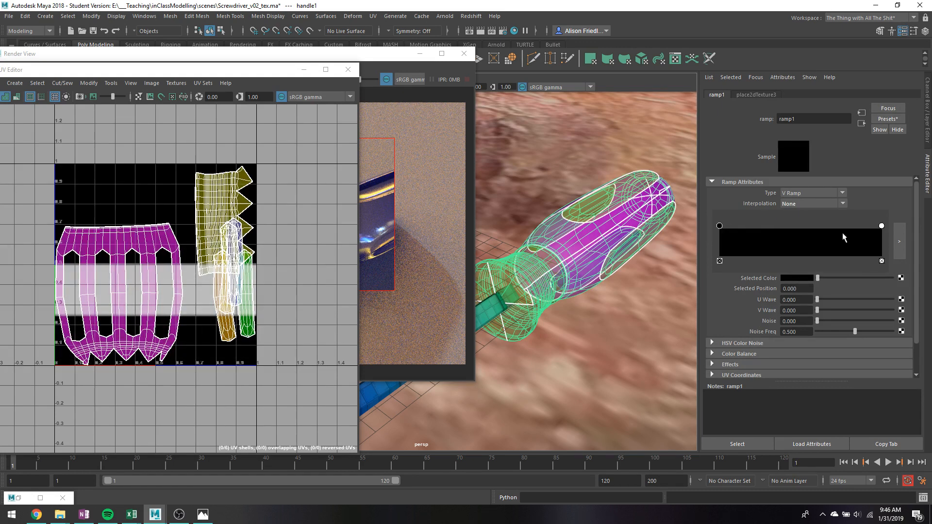
pyautogui.moveTo(881, 226); pyautogui.dragTo(757, 232)
pyautogui.moveTo(746, 229)
pyautogui.mouseDown()
pyautogui.moveTo(840, 234)
pyautogui.moveTo(719, 226)
pyautogui.mouseUp()
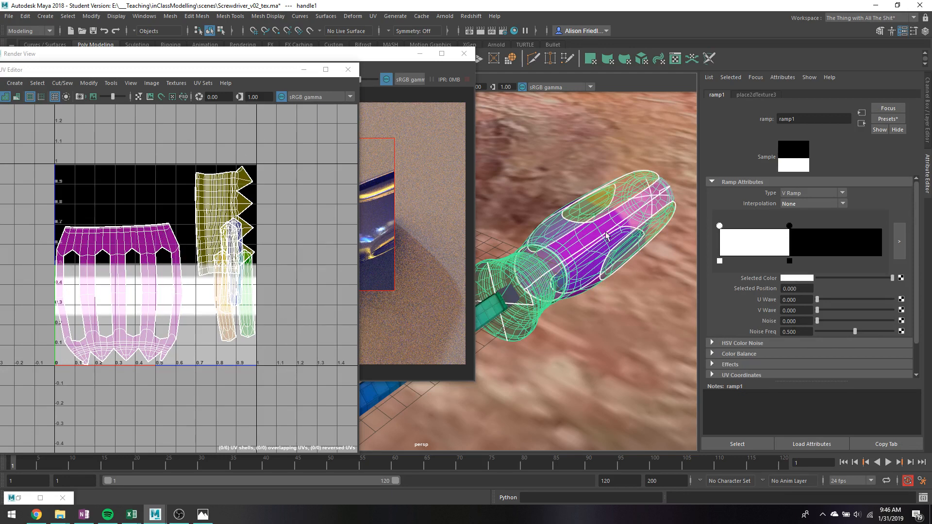
# - Change the ramp type to U Ramp and move the black color entry to position 0.281
pyautogui.click(797, 194)
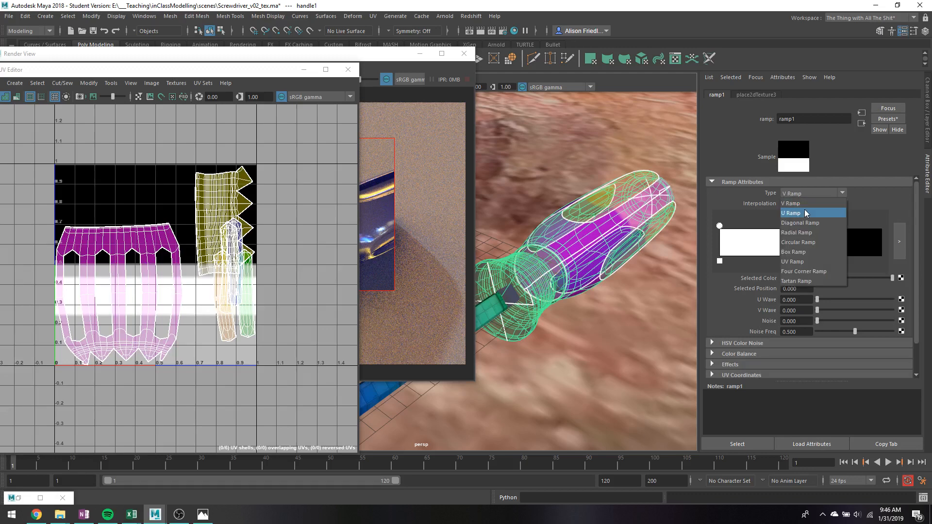
pyautogui.click(807, 215)
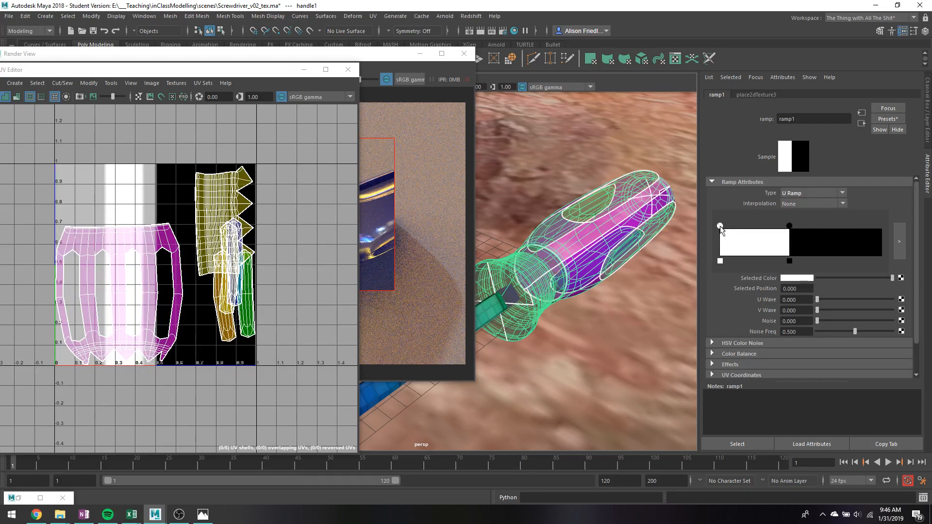
pyautogui.click(790, 226)
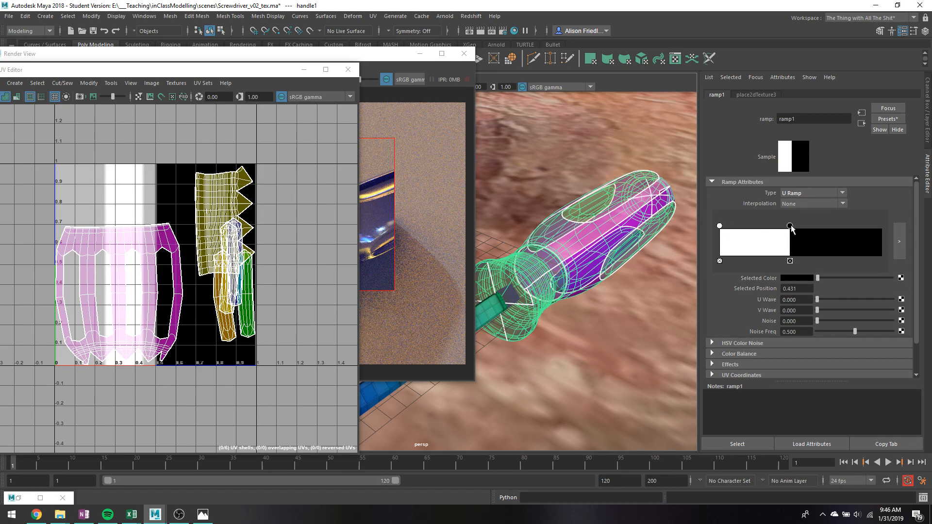
pyautogui.moveTo(790, 227); pyautogui.dragTo(825, 227)
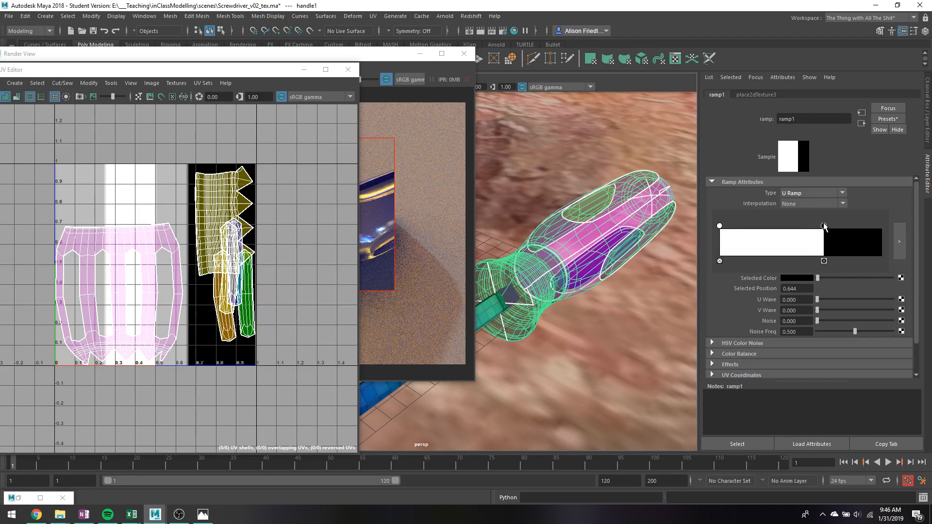
pyautogui.keyDown('alt'); pyautogui.moveTo(643, 241); pyautogui.dragTo(523, 221); pyautogui.keyUp('alt')
pyautogui.keyDown('alt'); pyautogui.moveTo(651, 266); pyautogui.dragTo(592, 210); pyautogui.keyUp('alt')
pyautogui.moveTo(823, 228); pyautogui.dragTo(765, 229)
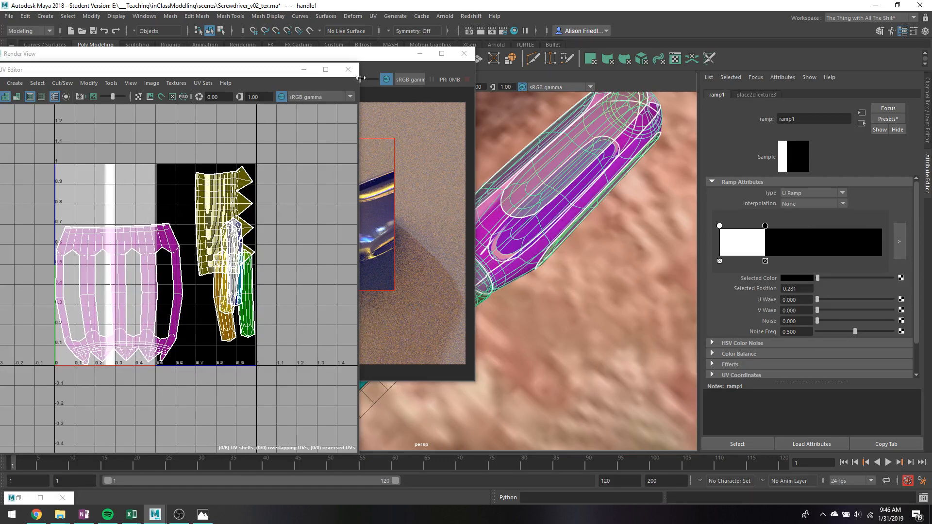
# - With the UV Editor closed, place a duplicate of the handle beside the original and open the ramp on its transmission weight
pyautogui.click(348, 70)
pyautogui.rightClick(589, 154)
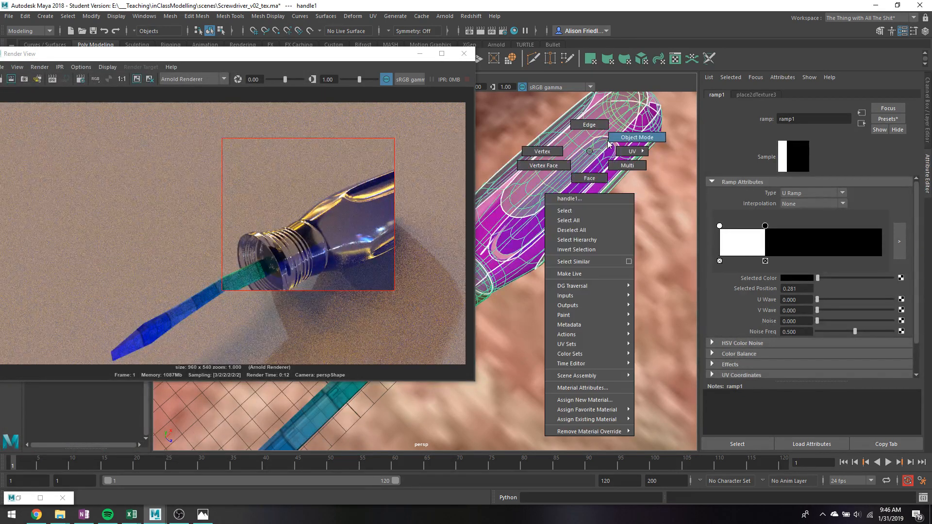
pyautogui.click(610, 141)
pyautogui.moveTo(560, 208)
pyautogui.keyDown('alt'); pyautogui.mouseDown()
pyautogui.moveTo(568, 193)
pyautogui.moveTo(602, 272)
pyautogui.moveTo(571, 221)
pyautogui.mouseUp(); pyautogui.keyUp('alt')
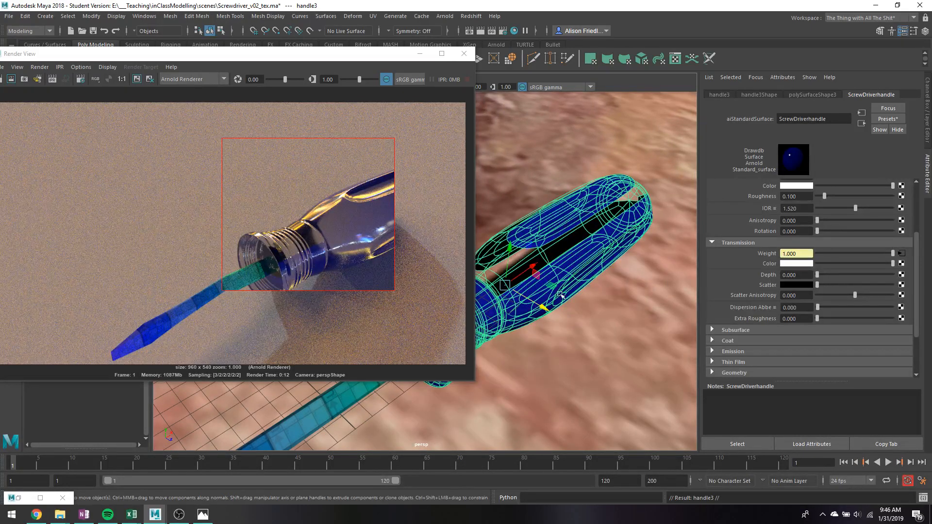
pyautogui.hotkey('ctrl', 'd')
pyautogui.moveTo(553, 304); pyautogui.dragTo(585, 232)
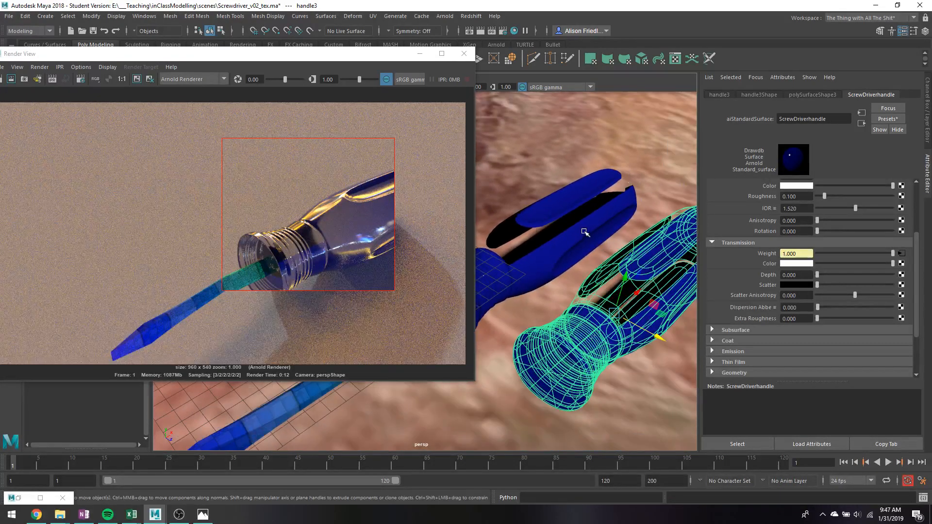
pyautogui.click(901, 253)
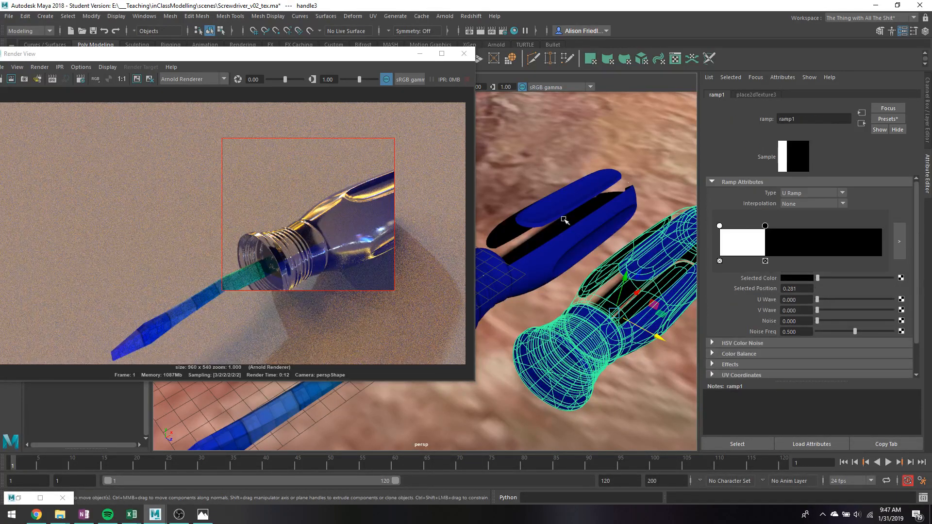
# - Move the ramp's black color entry to position 0.629 and save the scene
pyautogui.moveTo(325, 57); pyautogui.dragTo(187, 65)
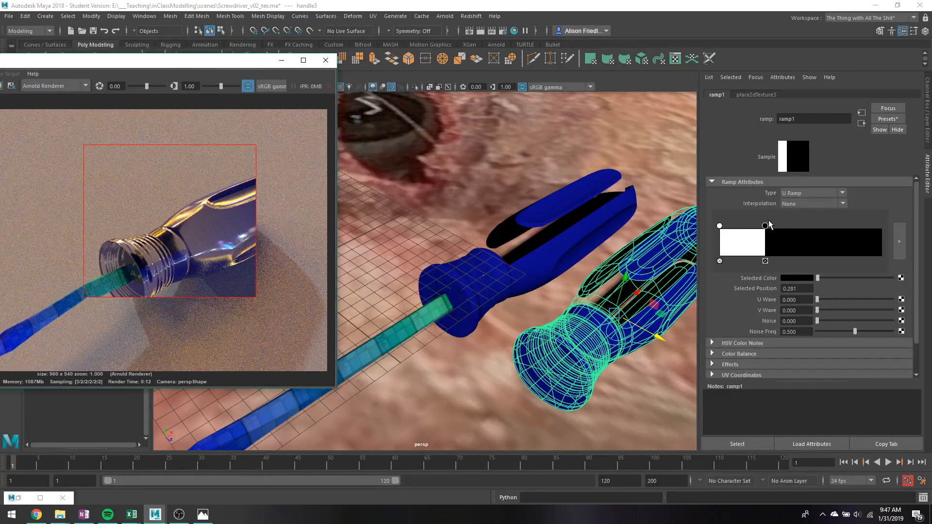
pyautogui.moveTo(765, 226); pyautogui.dragTo(822, 244)
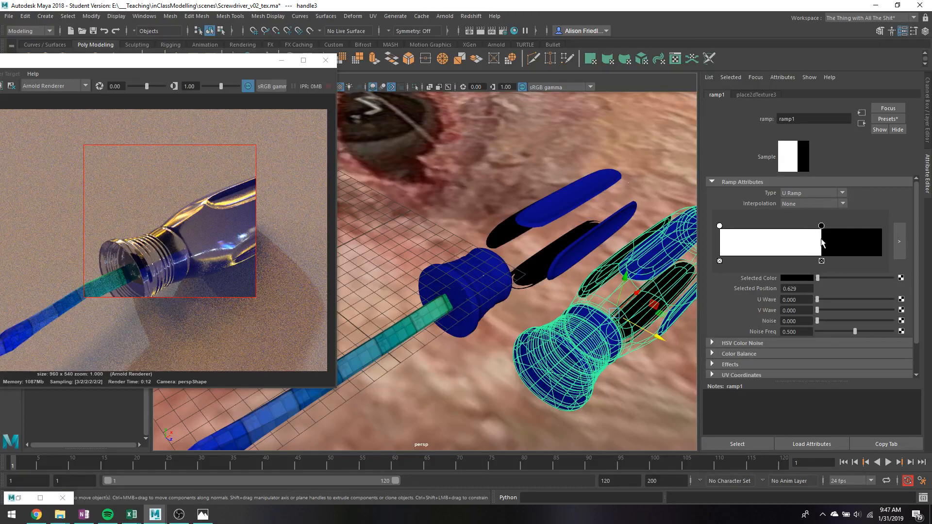
pyautogui.keyDown('alt'); pyautogui.moveTo(576, 228); pyautogui.dragTo(521, 206); pyautogui.keyUp('alt')
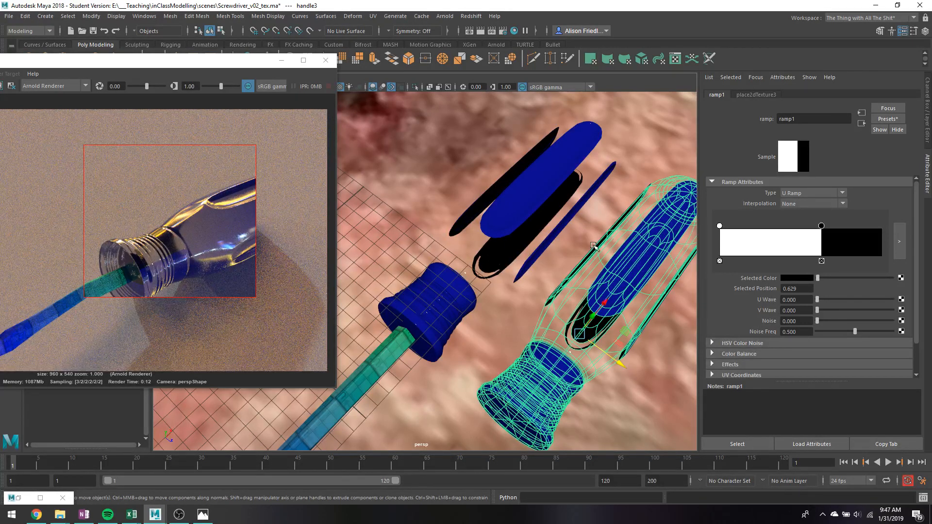
pyautogui.hotkey('ctrl', 's')
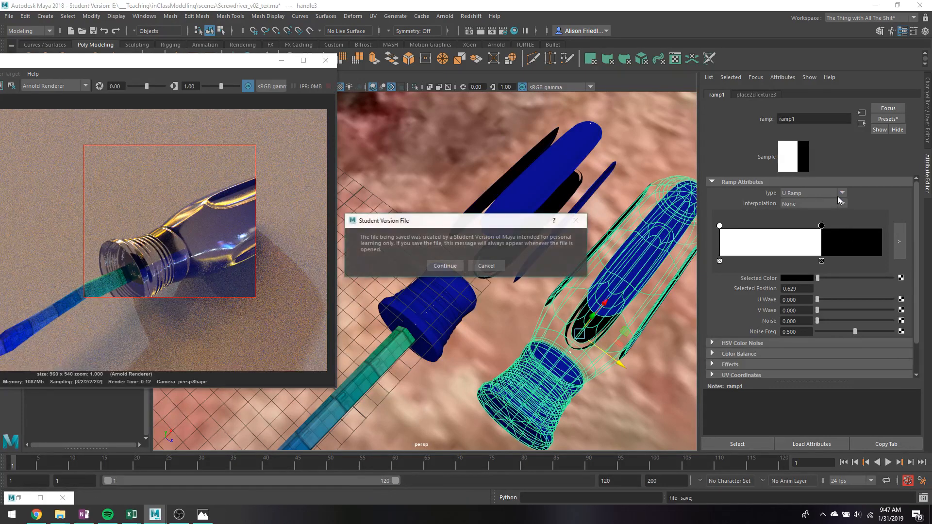
pyautogui.press('Return')
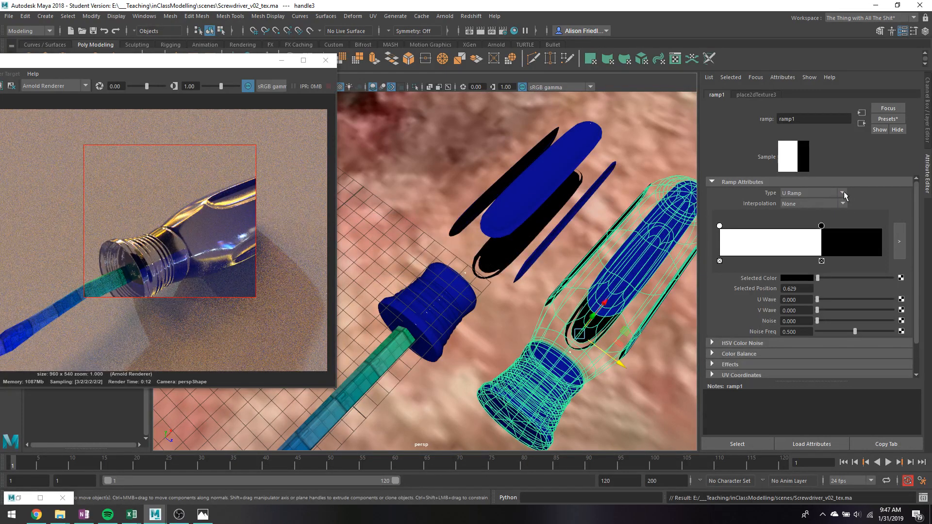
# - Try the Exponential Up interpolation on the ramp and return it to None
pyautogui.click(817, 203)
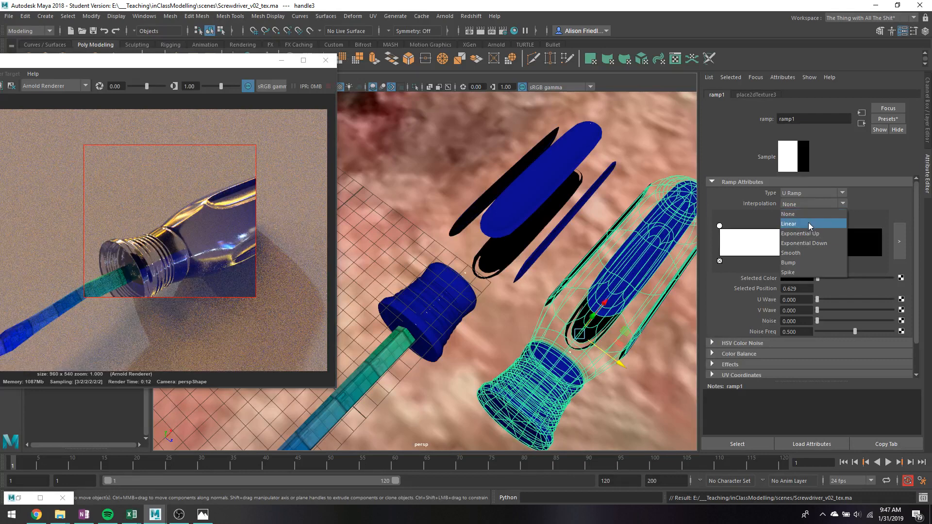
pyautogui.click(815, 236)
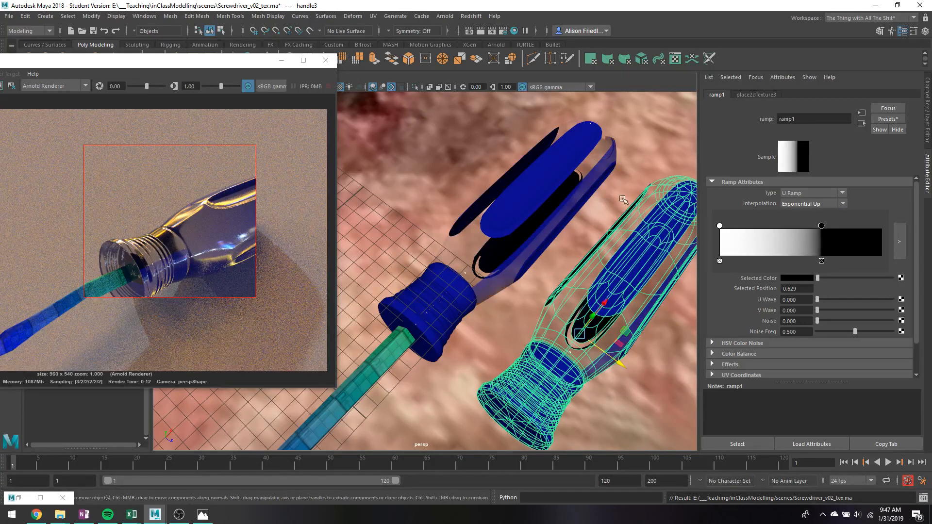
pyautogui.click(825, 204)
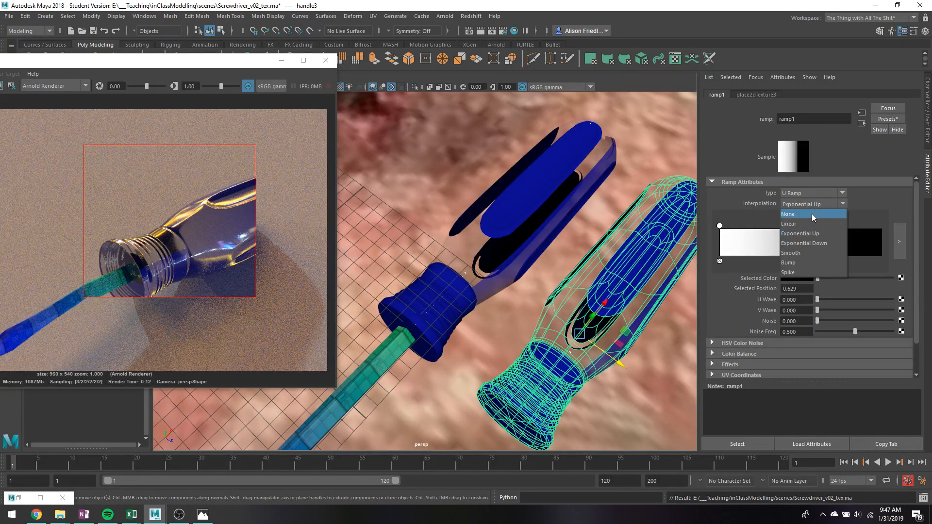
pyautogui.click(805, 214)
# - Try the Radial Ramp and Diagonal Ramp types on the handle's ramp and return to U Ramp
pyautogui.click(807, 193)
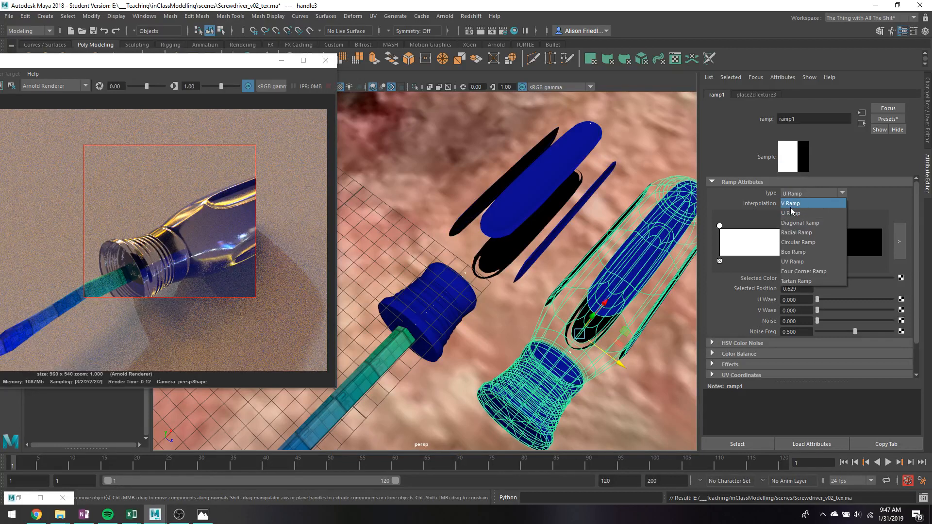
pyautogui.click(805, 234)
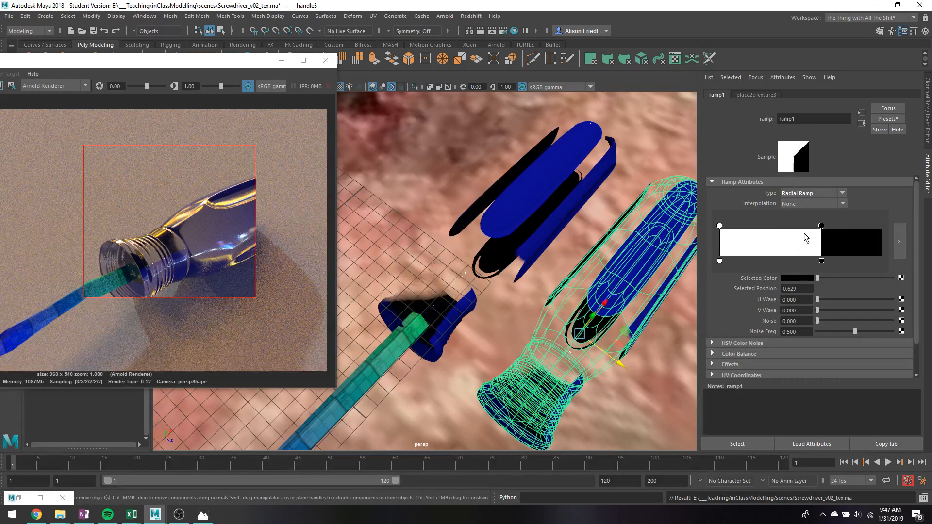
pyautogui.click(807, 193)
pyautogui.click(805, 222)
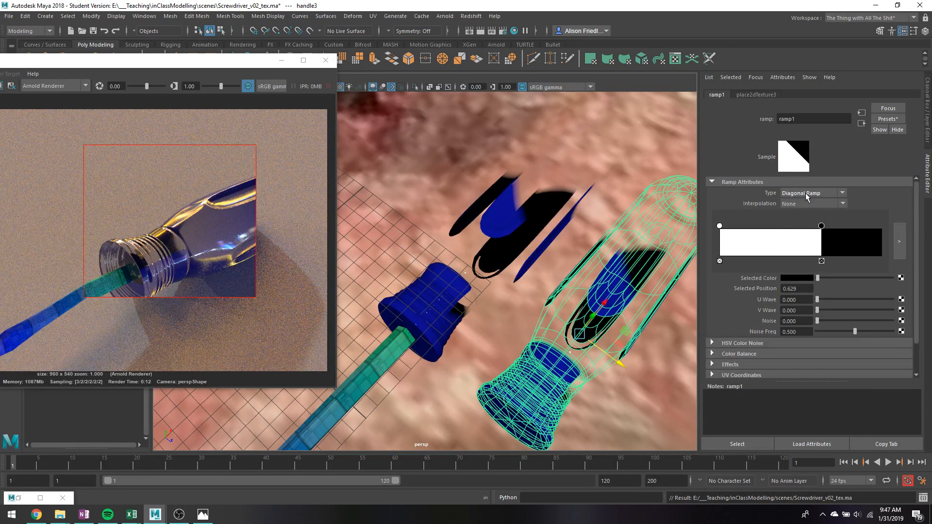
pyautogui.click(805, 193)
pyautogui.click(810, 212)
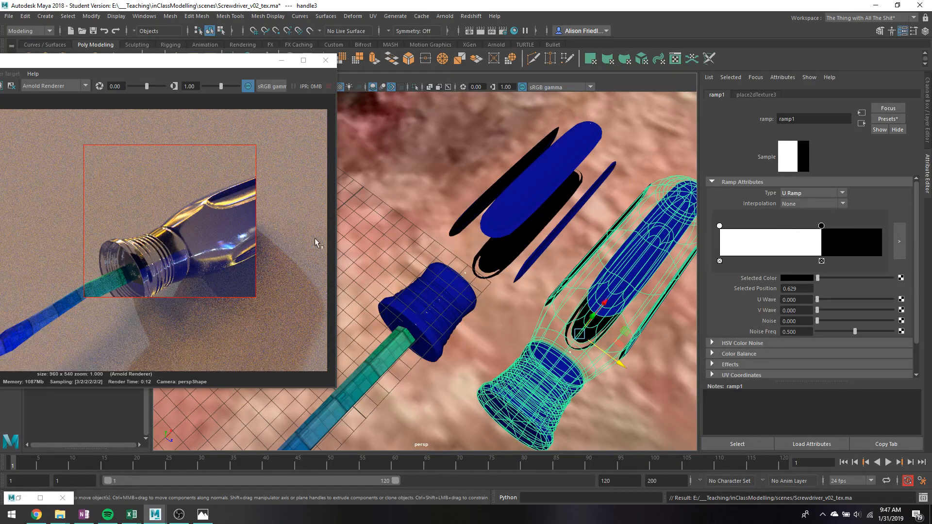
# - Delete the duplicate handle and re-render the marked region, closing the render window when finished
pyautogui.scroll(-5, 462, 206)
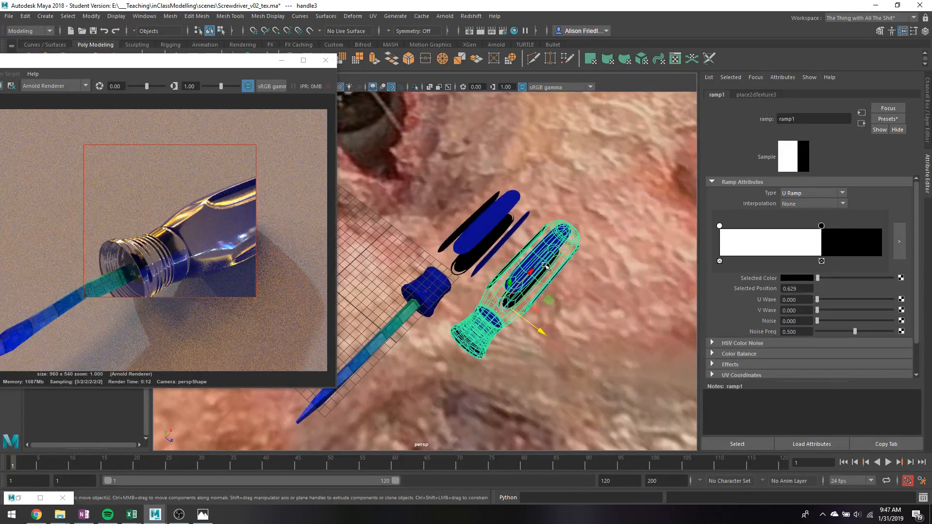
pyautogui.click(512, 247)
pyautogui.moveTo(22, 73); pyautogui.dragTo(164, 51)
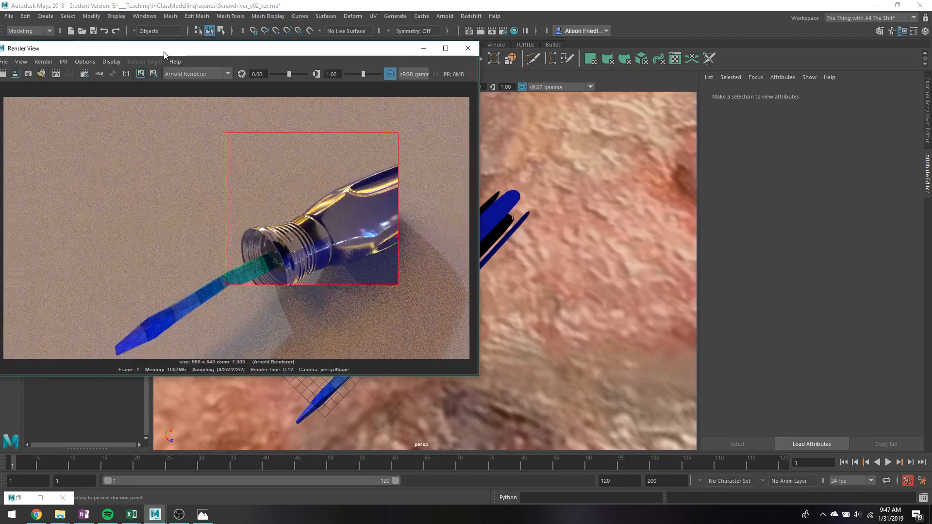
pyautogui.click(15, 73)
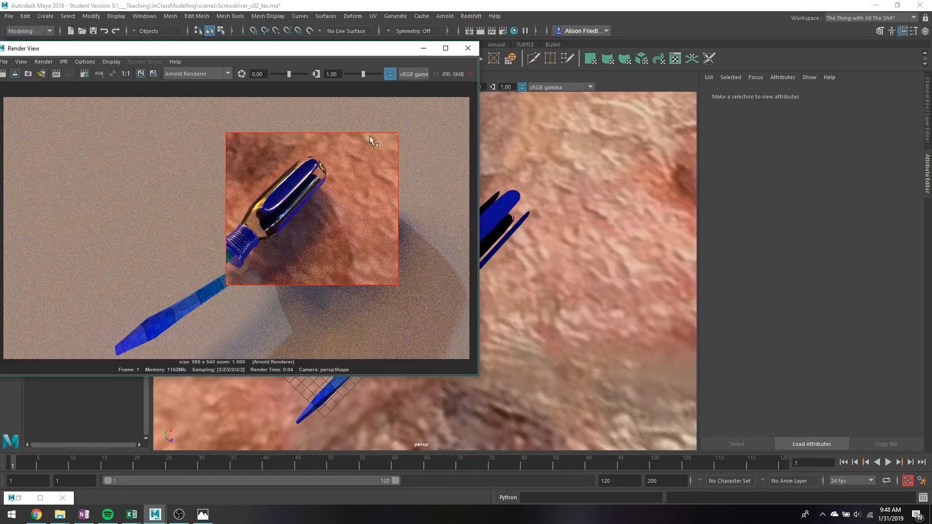
pyautogui.moveTo(271, 48); pyautogui.dragTo(172, 50)
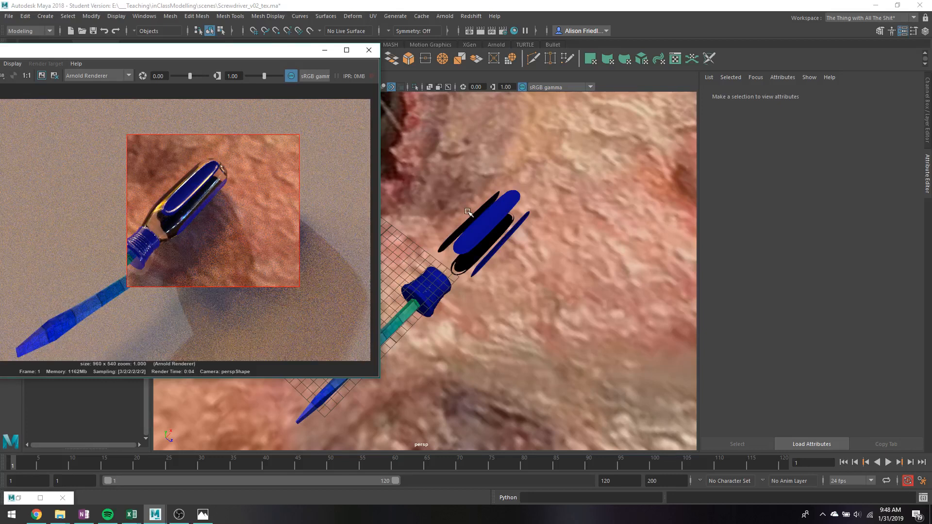
pyautogui.click(365, 52)
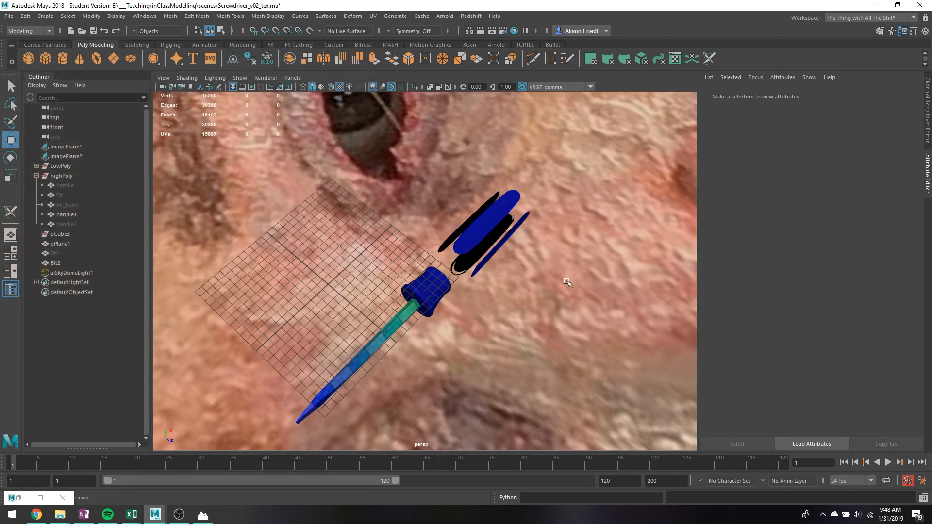
# - Assign a new Arnold aiStandardSurface material to the screwdriver bit
pyautogui.click(414, 325)
pyautogui.rightClick(414, 325)
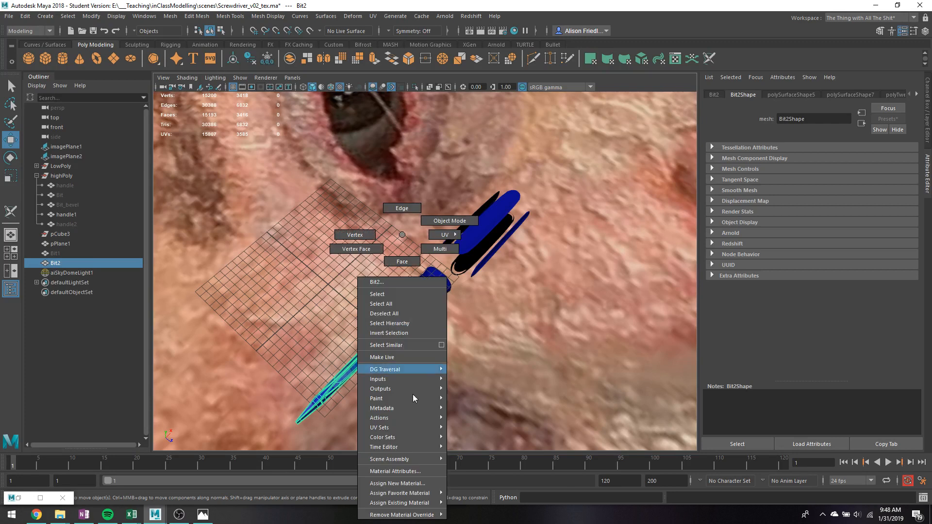
pyautogui.click(420, 484)
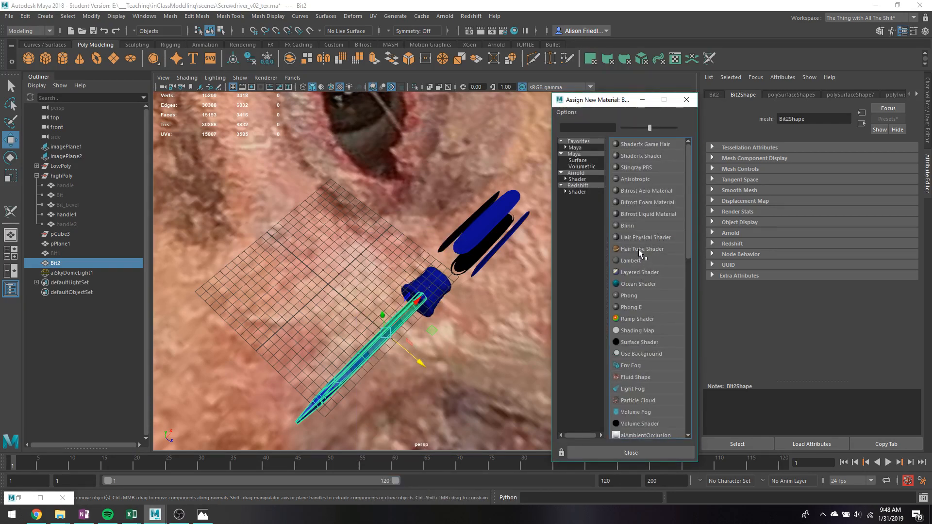
pyautogui.click(578, 174)
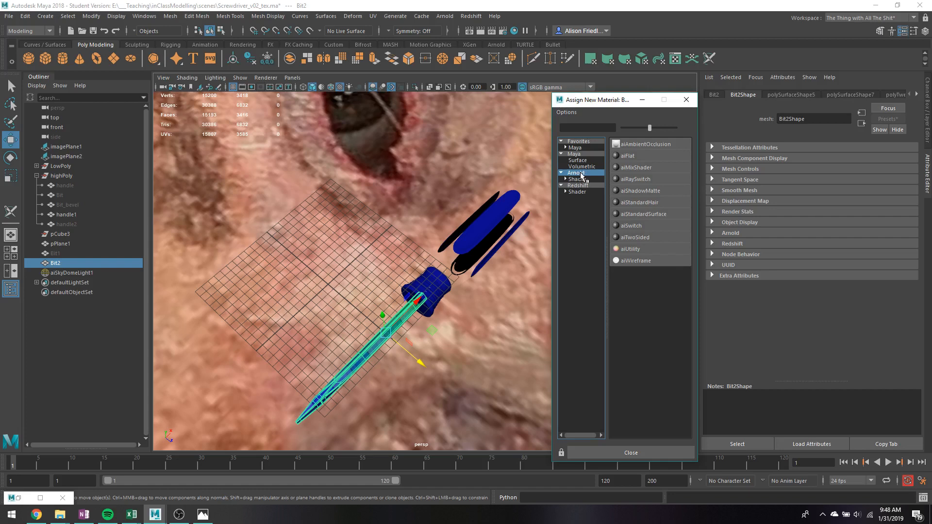
pyautogui.click(634, 214)
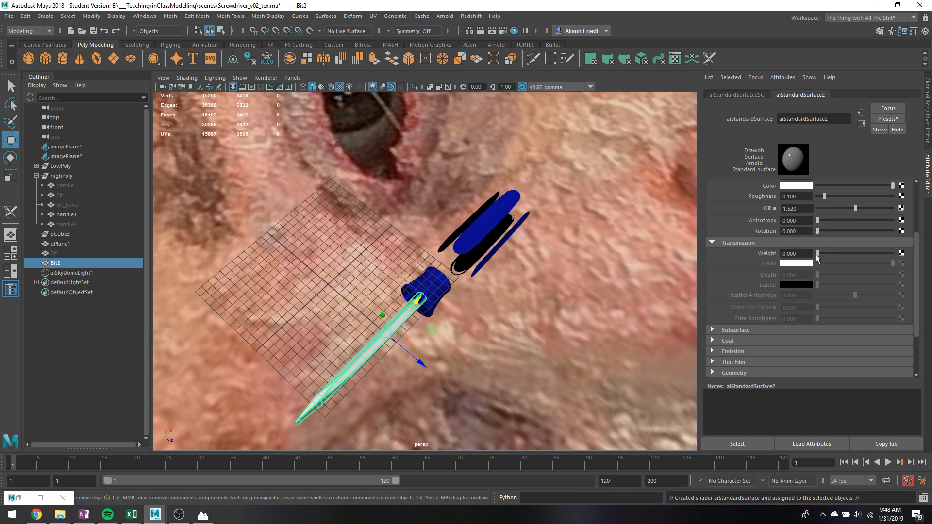
# - Replace the bit material's settings with the Chrome preset, keeping specular roughness at 0
pyautogui.moveTo(819, 256); pyautogui.dragTo(817, 255)
pyautogui.click(889, 120)
pyautogui.moveTo(849, 219)
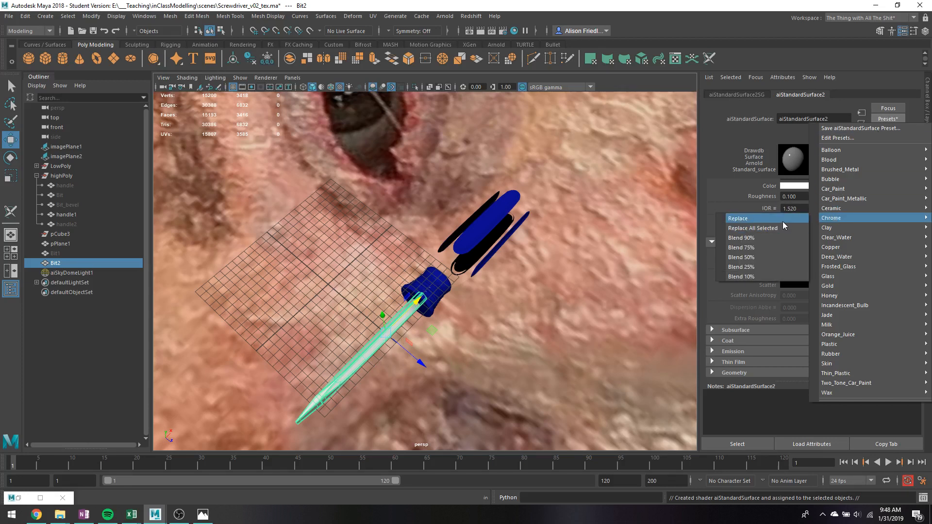
pyautogui.click(757, 218)
pyautogui.scroll(3, 874, 256)
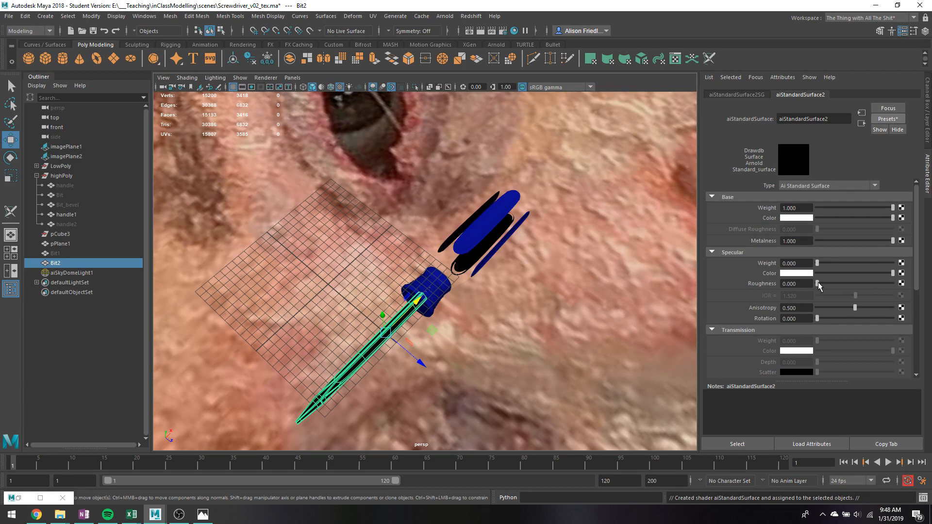
pyautogui.moveTo(822, 287); pyautogui.dragTo(817, 286)
# - Show the perspective camera's resolution gate, frame the whole screwdriver inside it and render the frame with Arnold
pyautogui.scroll(5, 422, 272)
pyautogui.click(163, 77)
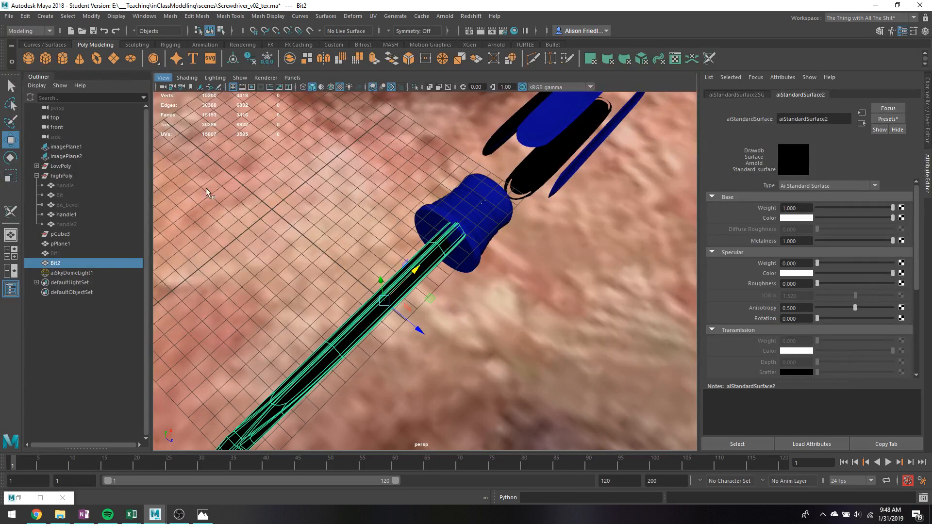
pyautogui.moveTo(216, 298)
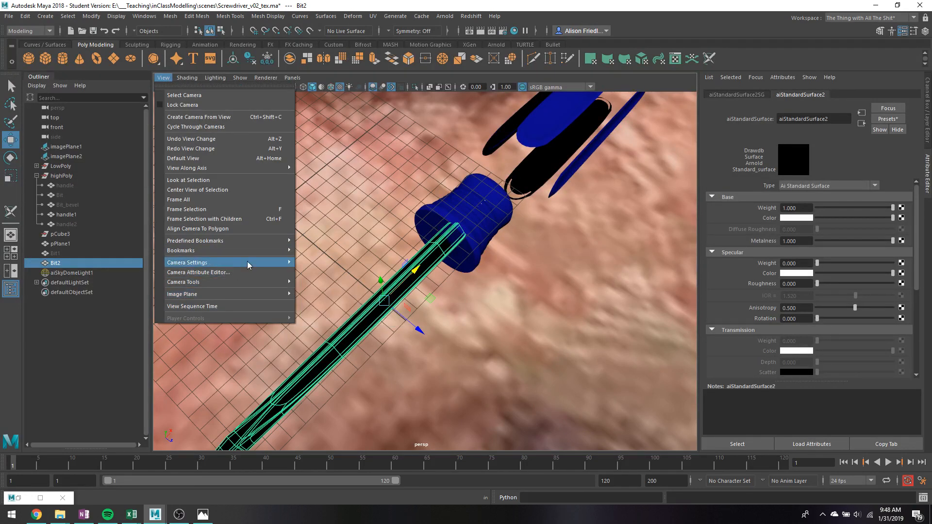
pyautogui.moveTo(283, 265)
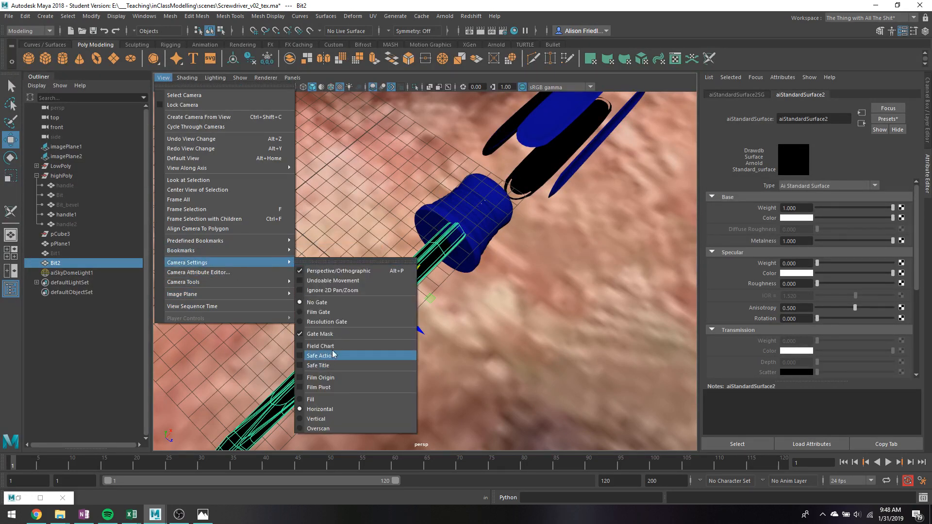
pyautogui.click(335, 322)
pyautogui.keyDown('alt'); pyautogui.moveTo(439, 275); pyautogui.dragTo(467, 274); pyautogui.keyUp('alt')
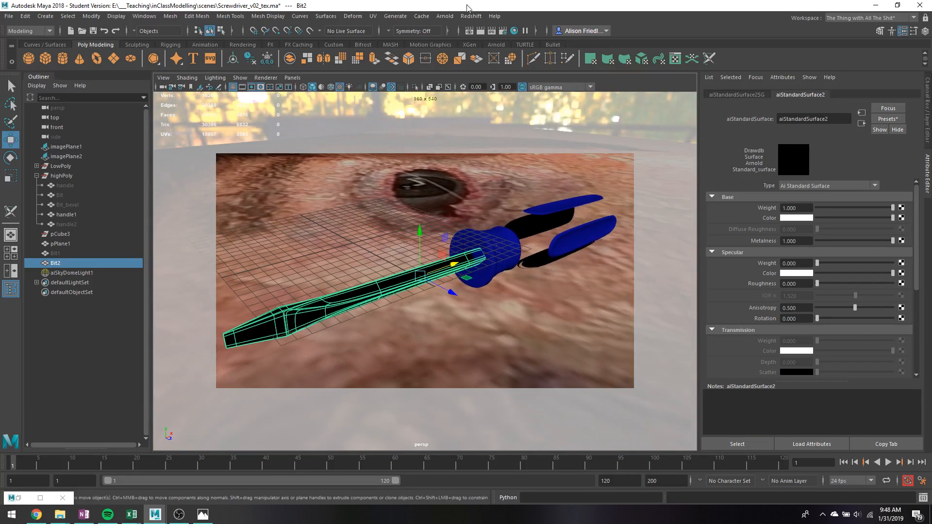
pyautogui.press('q')
pyautogui.click(483, 31)
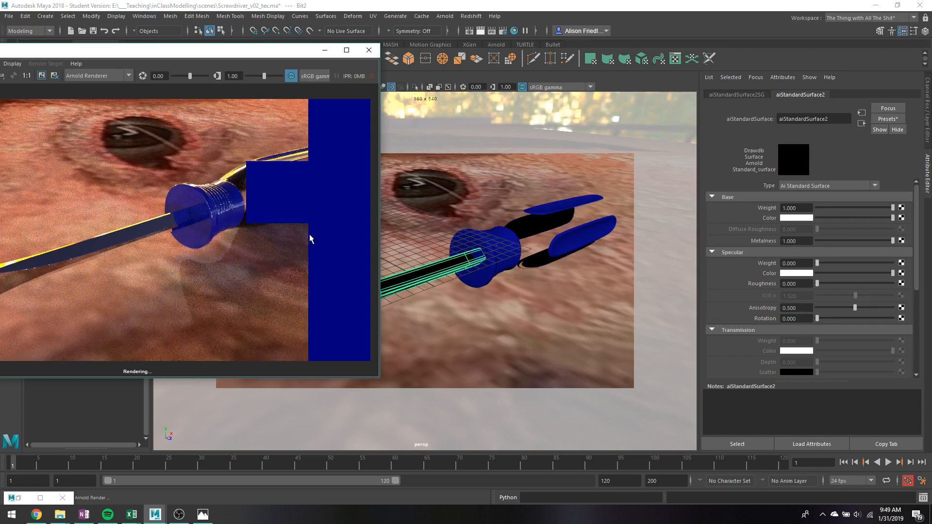
# - Test the bit's specular roughness at 0.506 and finally 0.312, rendering a region around the blade tip each time
pyautogui.click(825, 283)
pyautogui.moveTo(828, 283); pyautogui.dragTo(856, 286)
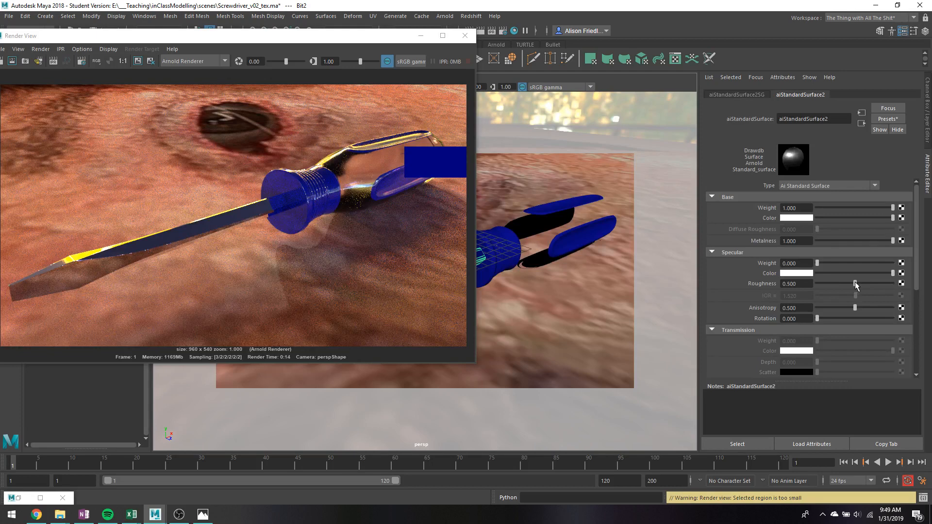
pyautogui.moveTo(23, 230); pyautogui.dragTo(155, 300)
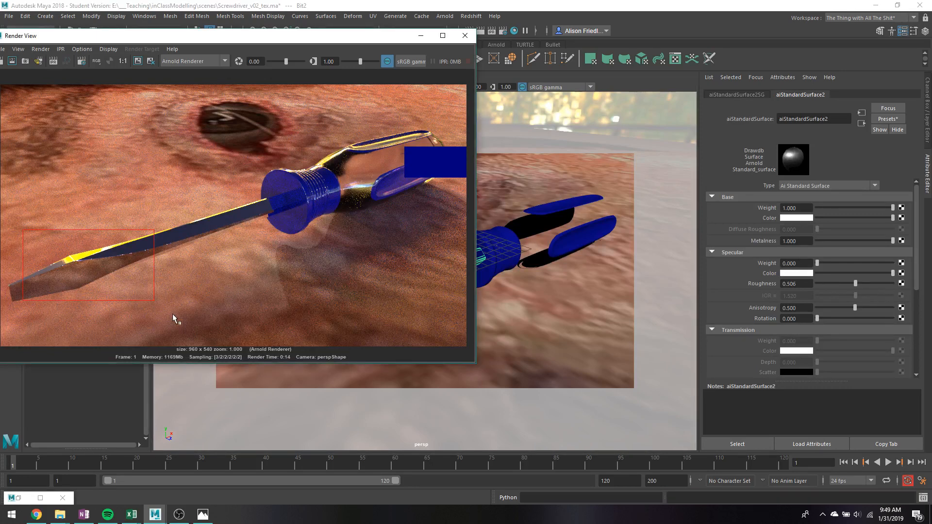
pyautogui.moveTo(36, 34); pyautogui.dragTo(83, 31)
pyautogui.click(58, 59)
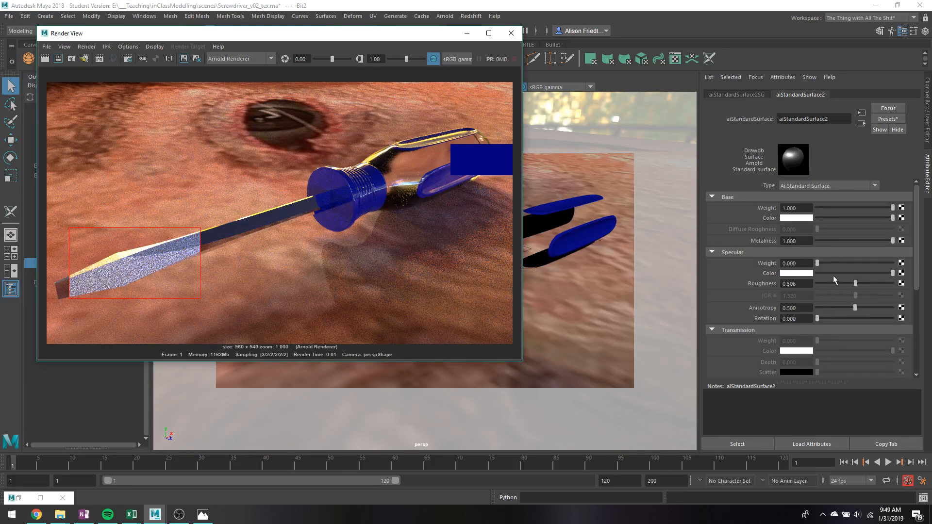
pyautogui.moveTo(855, 285); pyautogui.dragTo(840, 286)
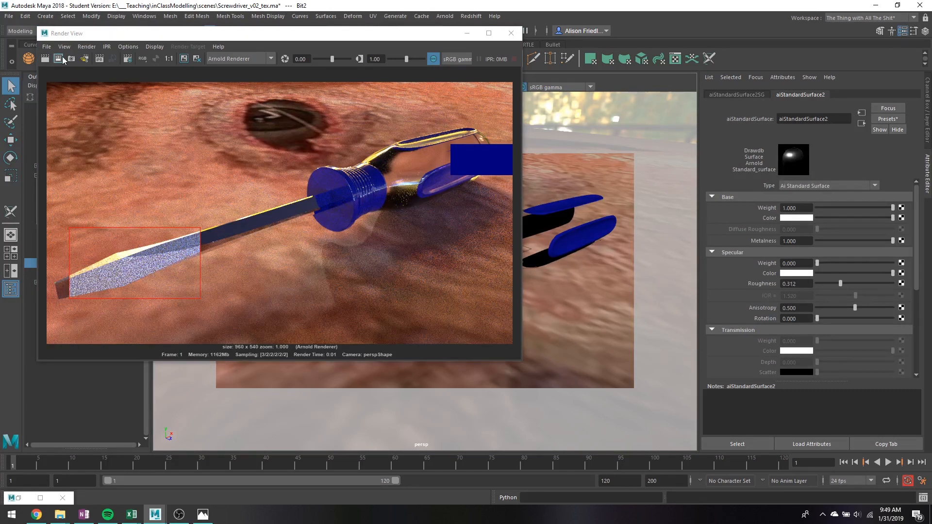
pyautogui.click(59, 59)
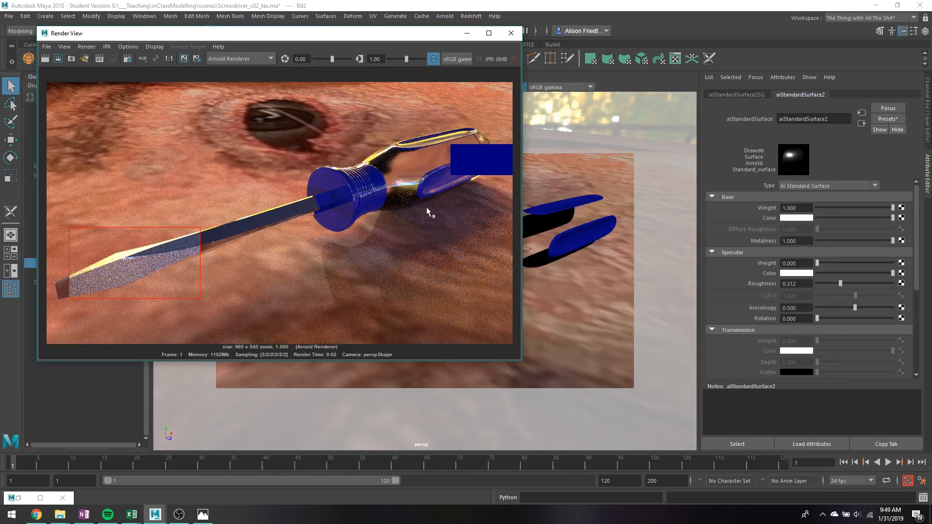
# - Reframe the camera more closely on the handle, start an IPR render and mark a region across the handle
pyautogui.keyDown('alt'); pyautogui.moveTo(626, 265); pyautogui.dragTo(509, 272); pyautogui.keyUp('alt')
pyautogui.click(103, 59)
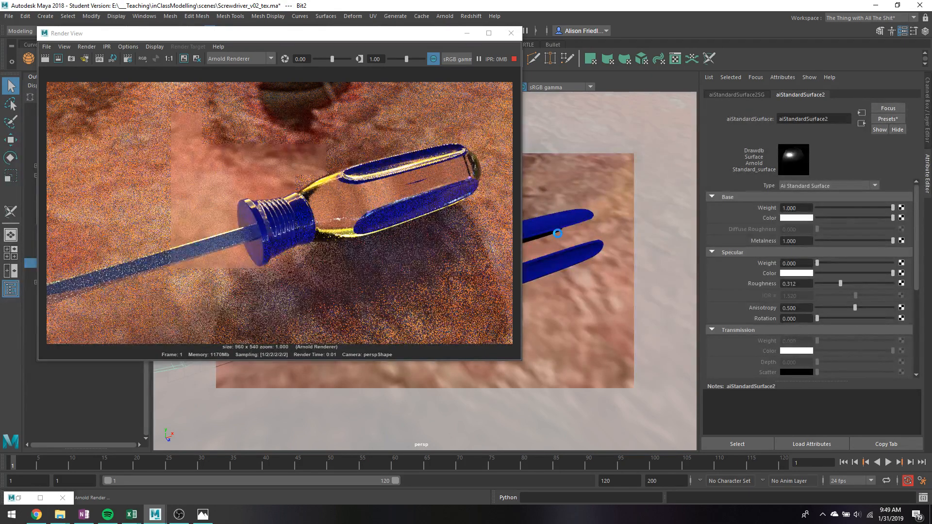
pyautogui.click(423, 248)
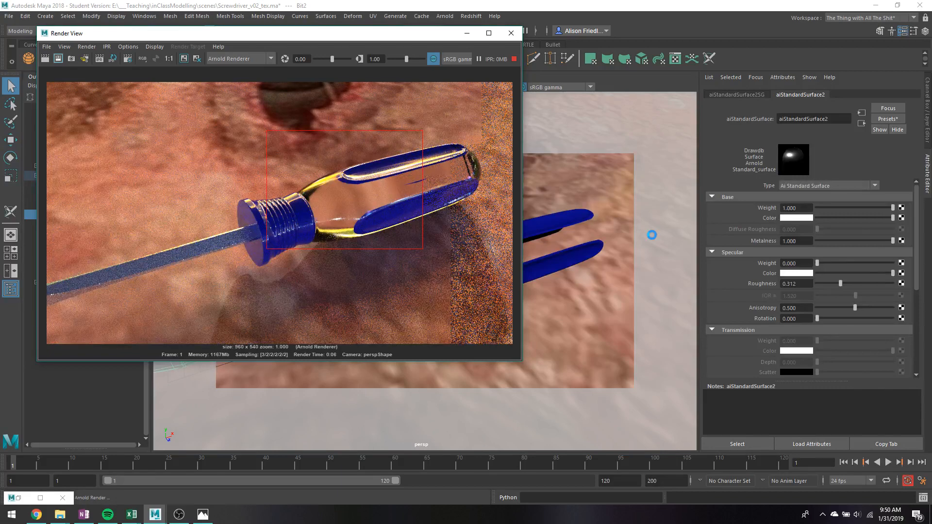
# - Select the screwdriver handle, set its material's specular IOR to 3 and re-render the marked region
pyautogui.click(596, 232)
pyautogui.click(871, 96)
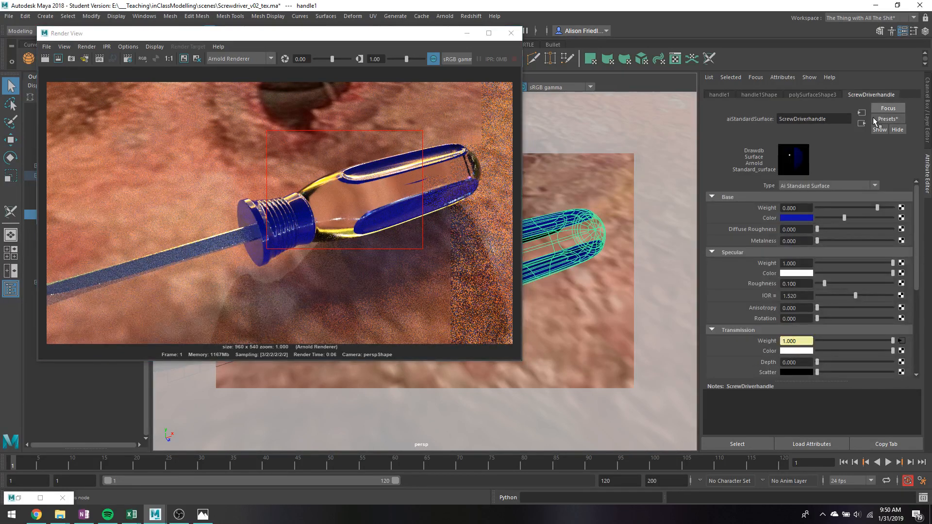
pyautogui.scroll(-3, 858, 328)
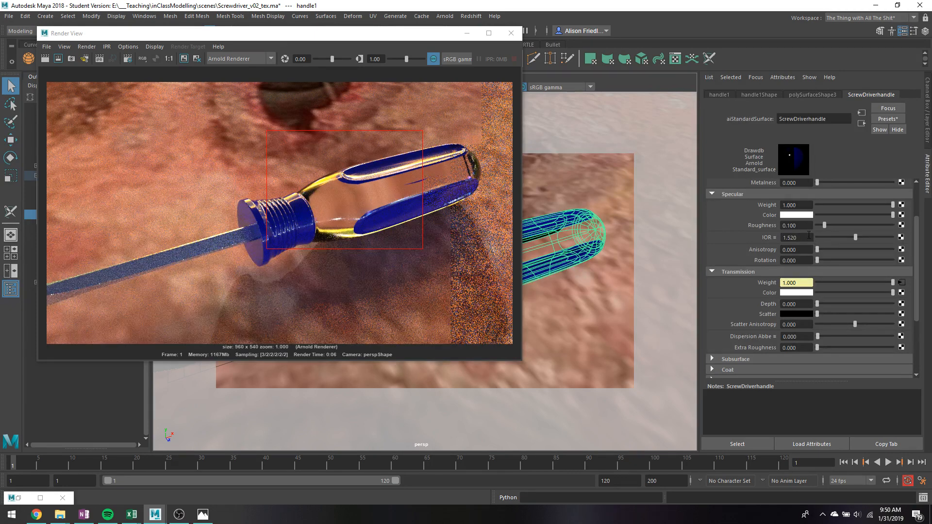
pyautogui.moveTo(810, 238); pyautogui.dragTo(781, 237)
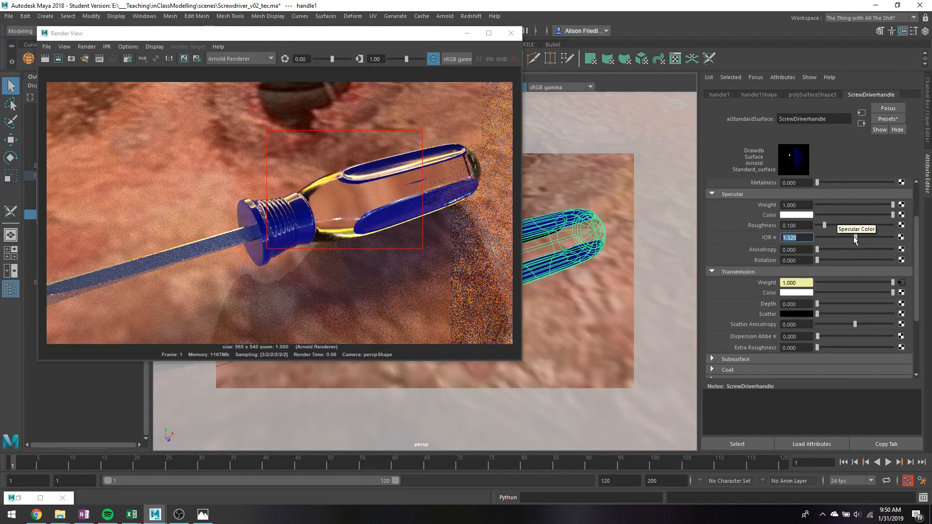
pyautogui.write('3')
pyautogui.press('Return')
pyautogui.click(58, 58)
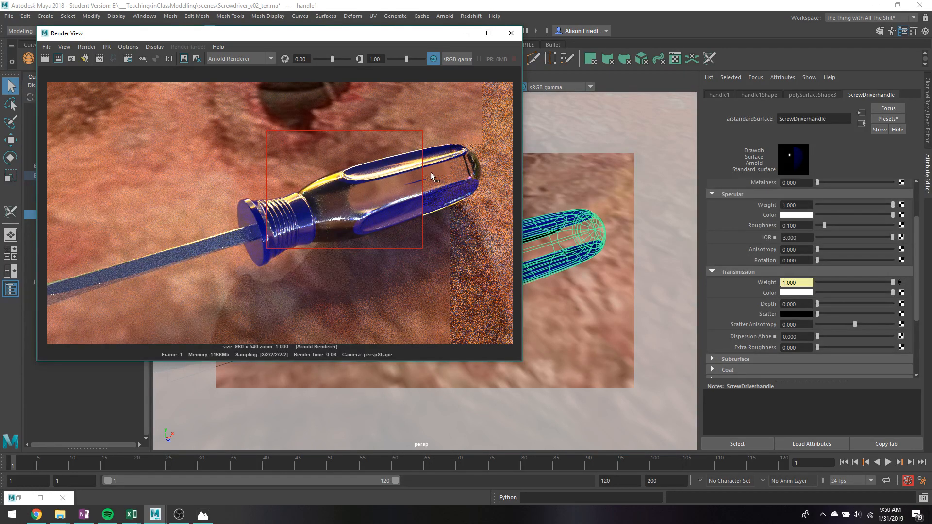
# - Test the handle material's specular IOR at 0 and at 0.395, rendering the full frame each time
pyautogui.click(851, 237)
pyautogui.moveTo(851, 237); pyautogui.dragTo(804, 238)
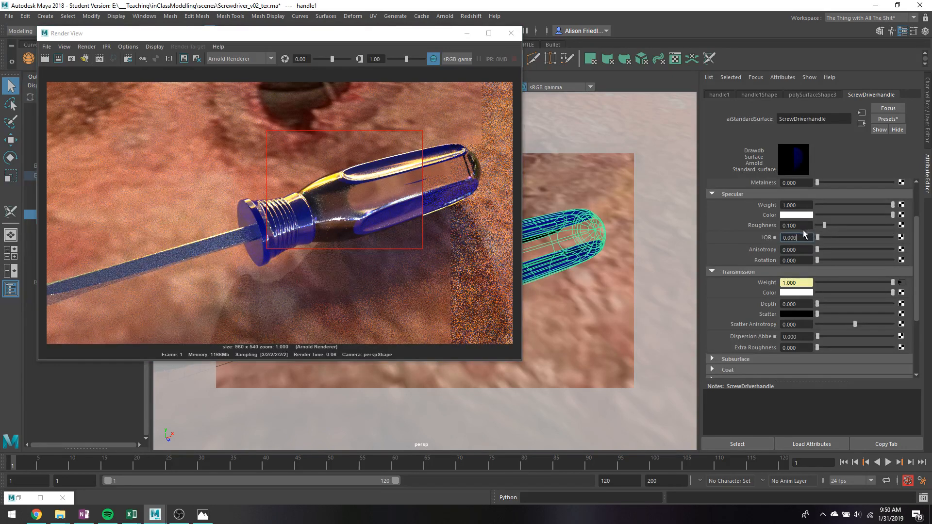
pyautogui.click(45, 57)
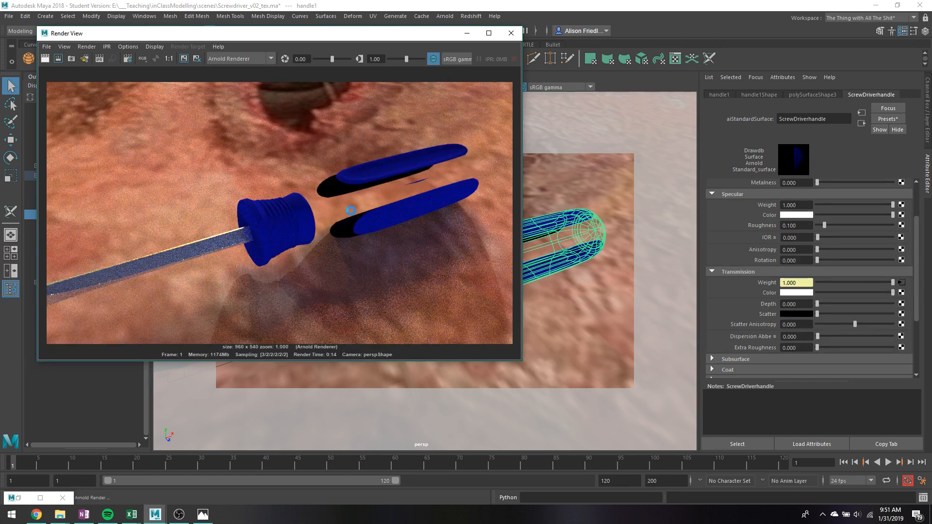
pyautogui.moveTo(818, 238); pyautogui.dragTo(827, 241)
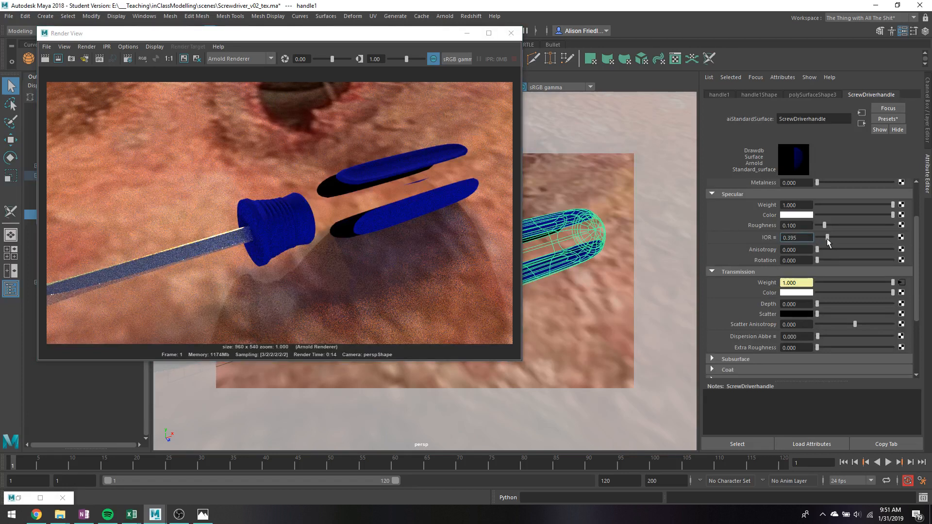
pyautogui.click(46, 58)
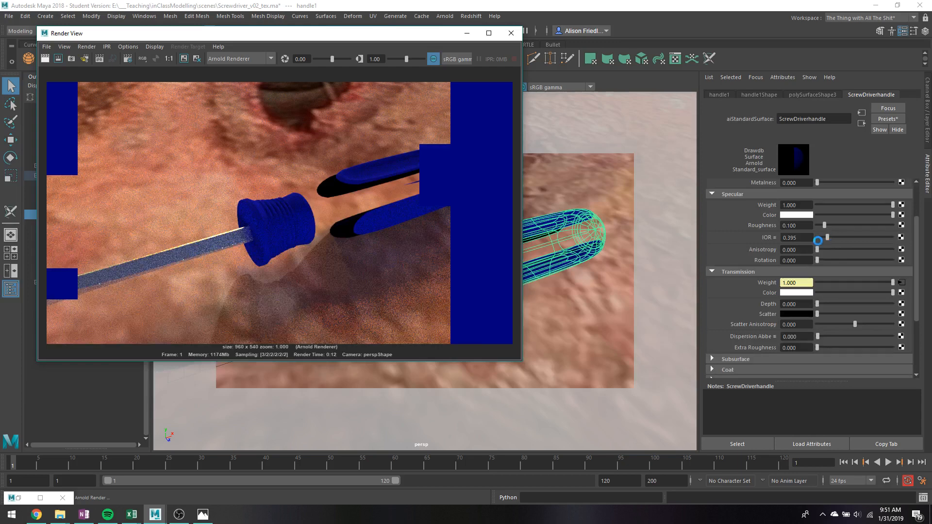
# - Set the handle material's IOR to 1.52 and render a region where the collar meets the clear part of the handle
pyautogui.moveTo(807, 238); pyautogui.dragTo(770, 233)
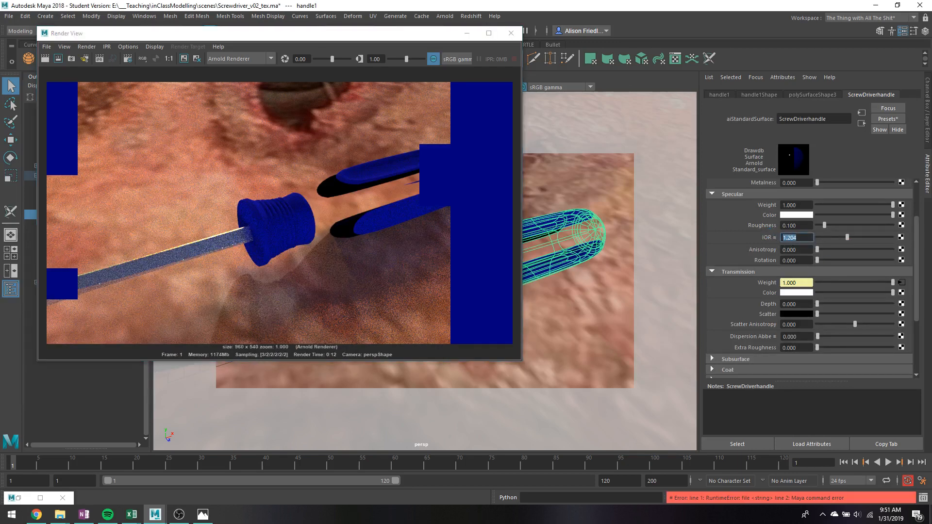
pyautogui.write('1.52')
pyautogui.press('Return')
pyautogui.moveTo(293, 161); pyautogui.dragTo(376, 246)
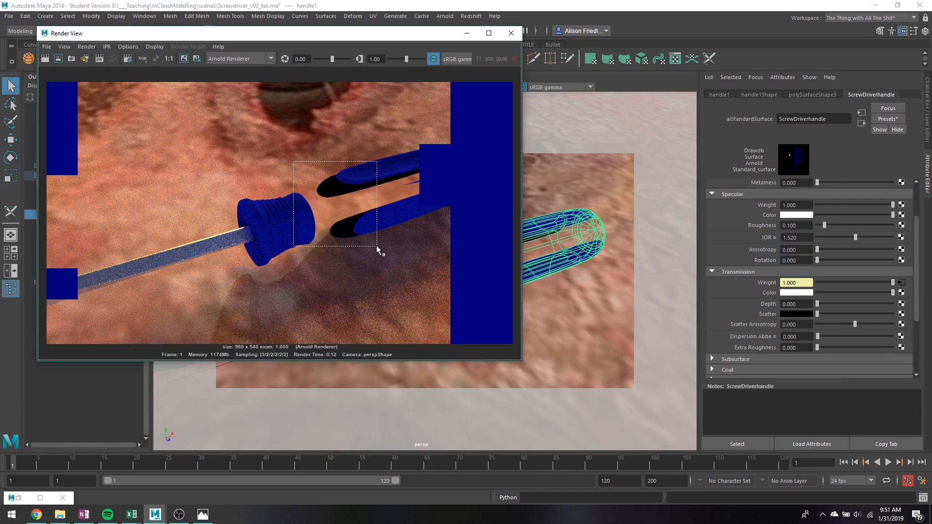
pyautogui.click(58, 59)
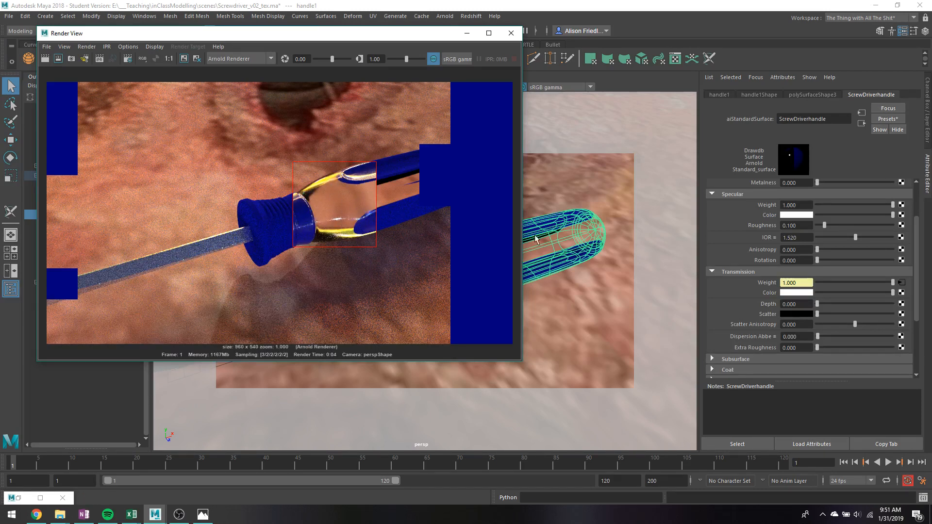
# - Change the handle material's transmission color to pure green and re-render the marked region
pyautogui.click(795, 296)
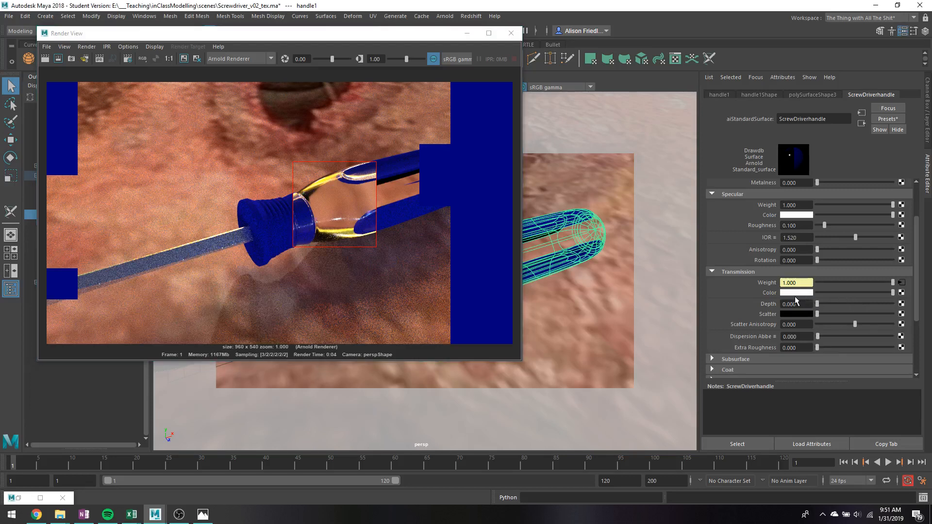
pyautogui.click(796, 294)
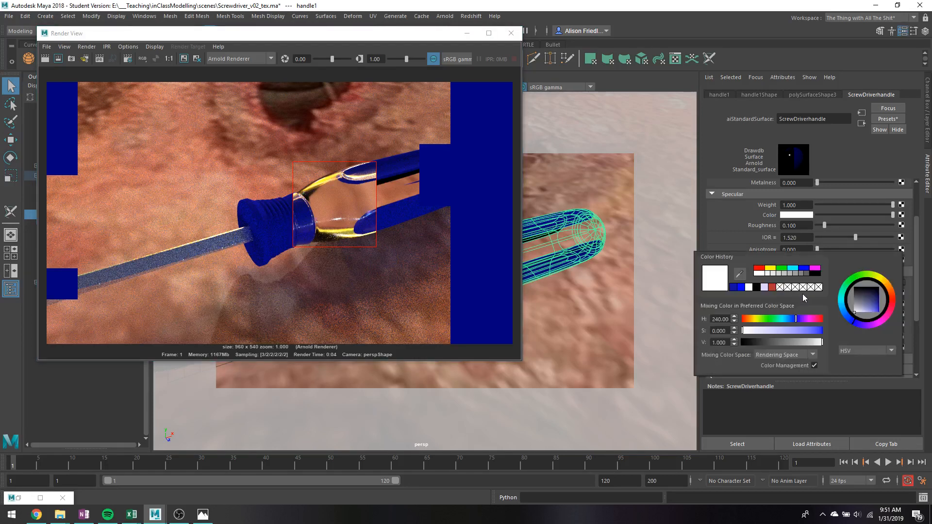
pyautogui.click(781, 271)
pyautogui.rightClick(747, 237)
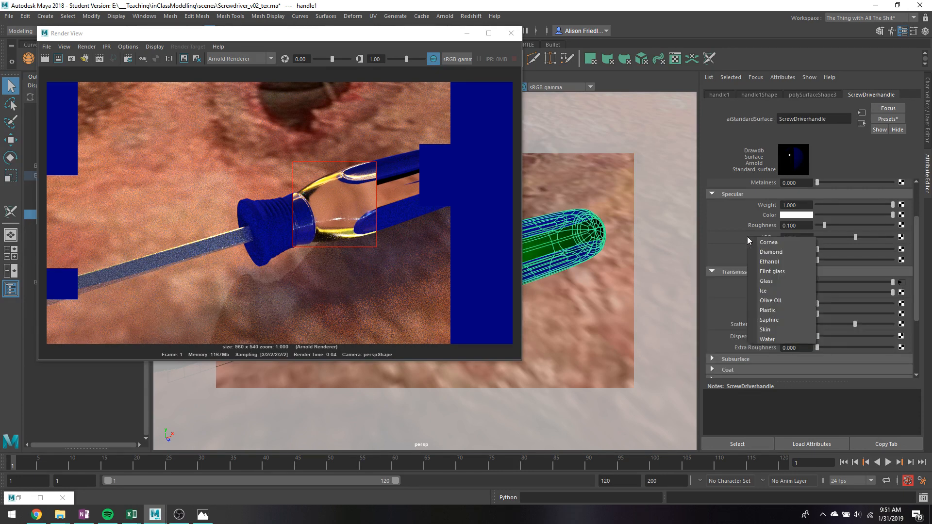
pyautogui.click(776, 257)
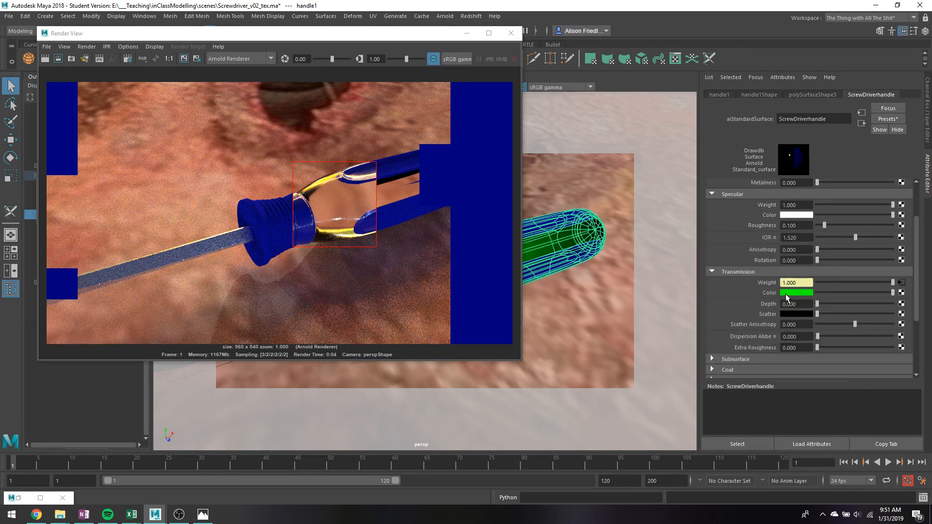
pyautogui.click(59, 57)
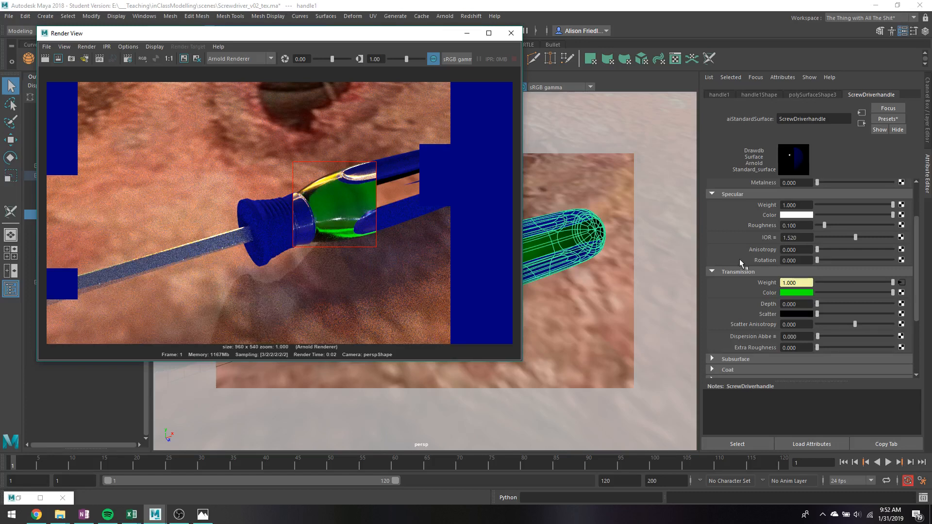
# - Desaturate the handle's transmission color to a nearly white green tint and re-render the marked region
pyautogui.click(793, 293)
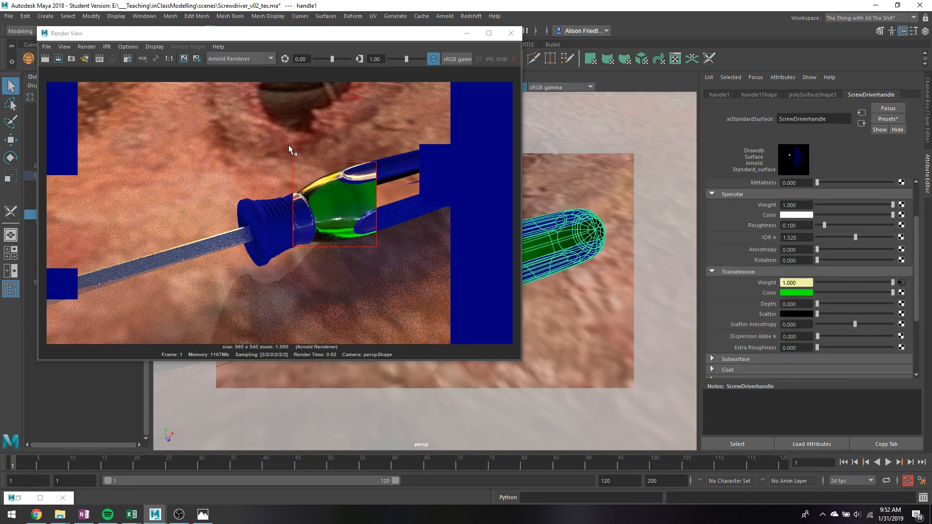
pyautogui.click(796, 292)
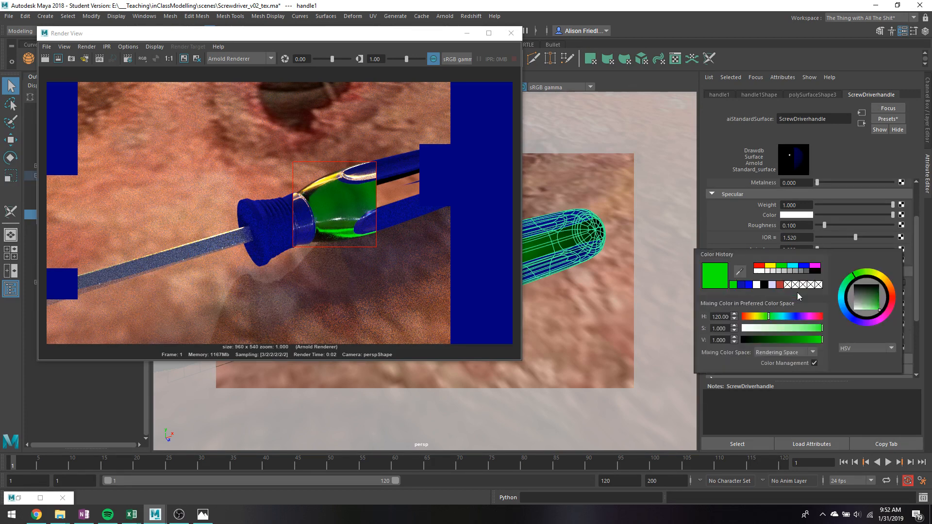
pyautogui.click(754, 329)
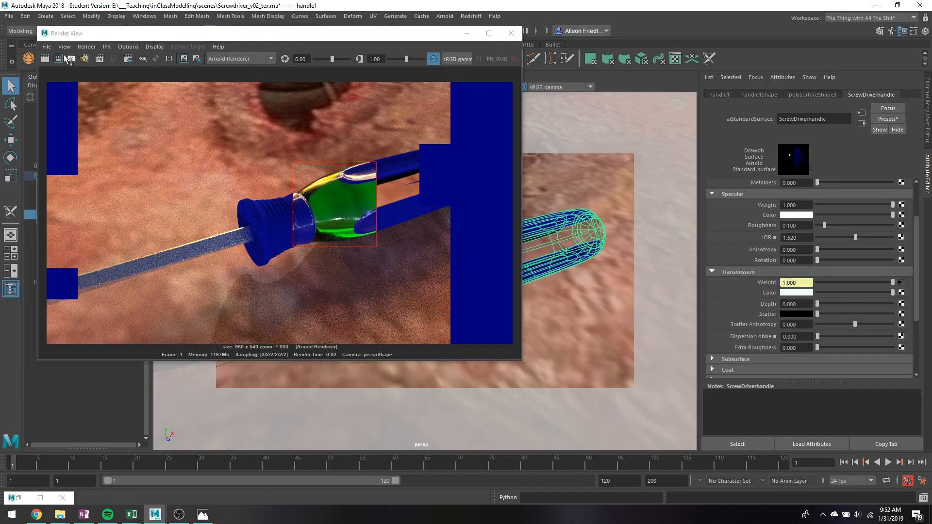
pyautogui.click(58, 59)
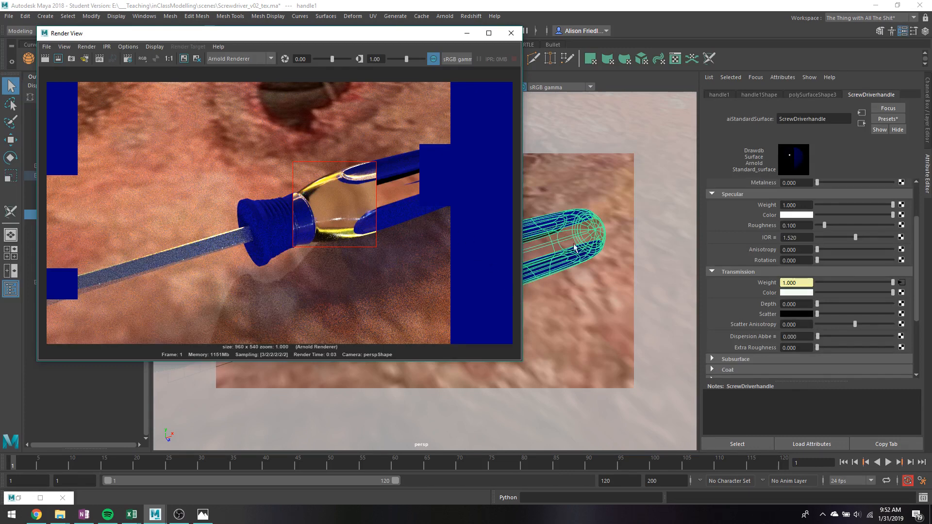
# - Save the scene over the existing Screwdriver_v02_tex file
pyautogui.moveTo(593, 222); pyautogui.dragTo(610, 213, button='right')
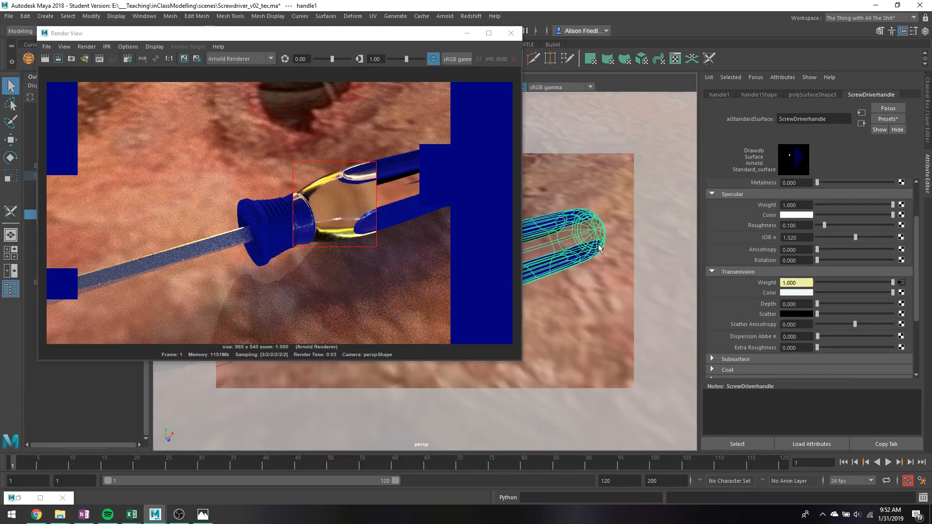
pyautogui.hotkey('ctrl', 's')
pyautogui.press('Return')
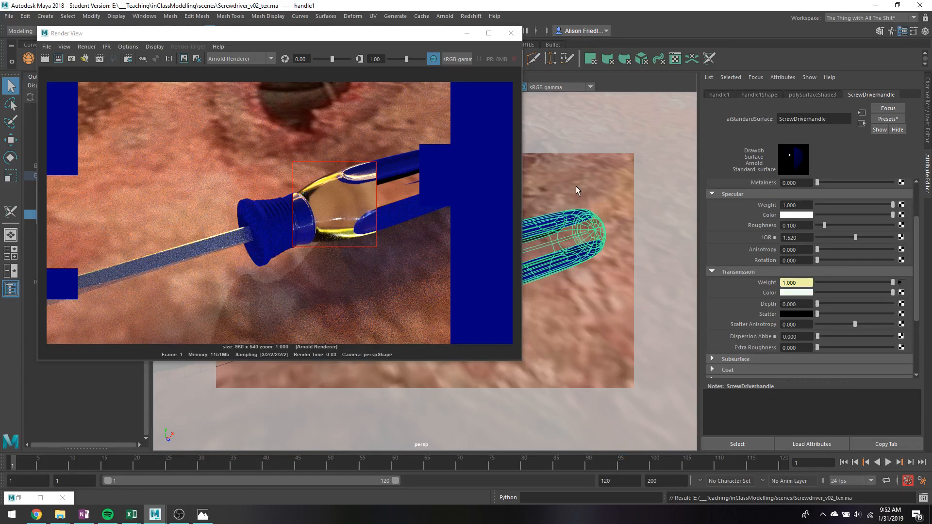
# - Close the Render View and the leftover minimized UV Toolkit window
pyautogui.click(467, 33)
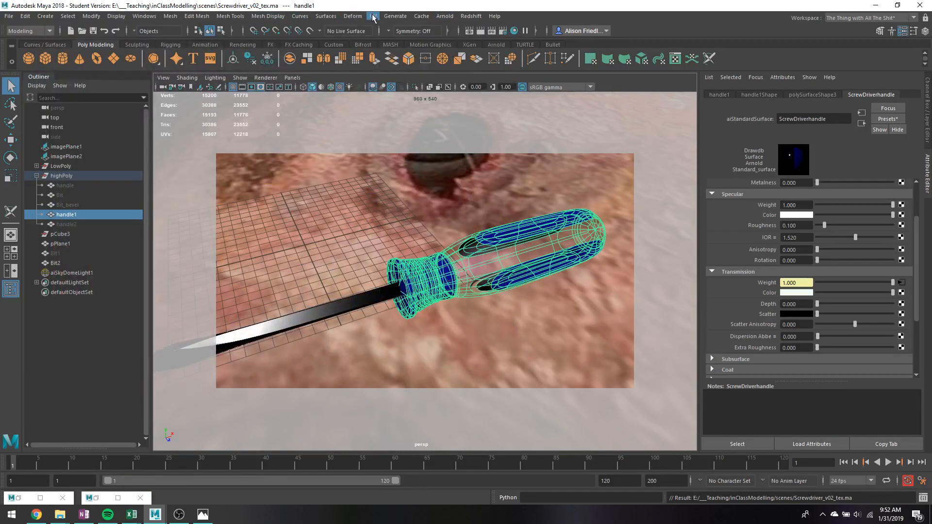
pyautogui.click(373, 16)
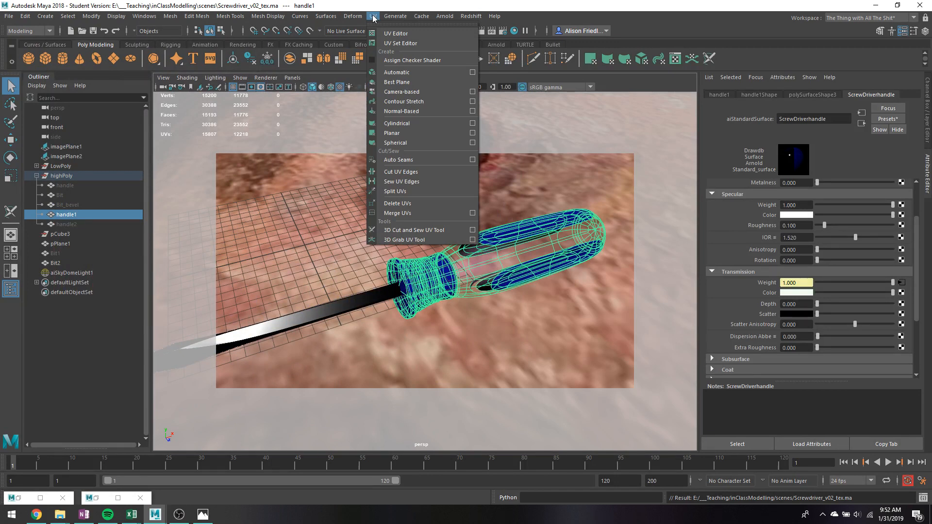
pyautogui.click(113, 498)
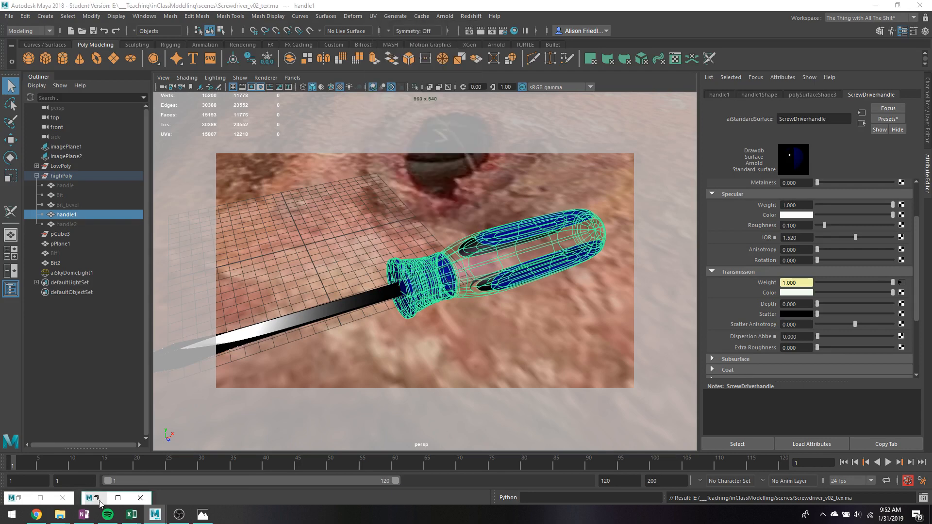
pyautogui.click(115, 499)
pyautogui.click(920, 5)
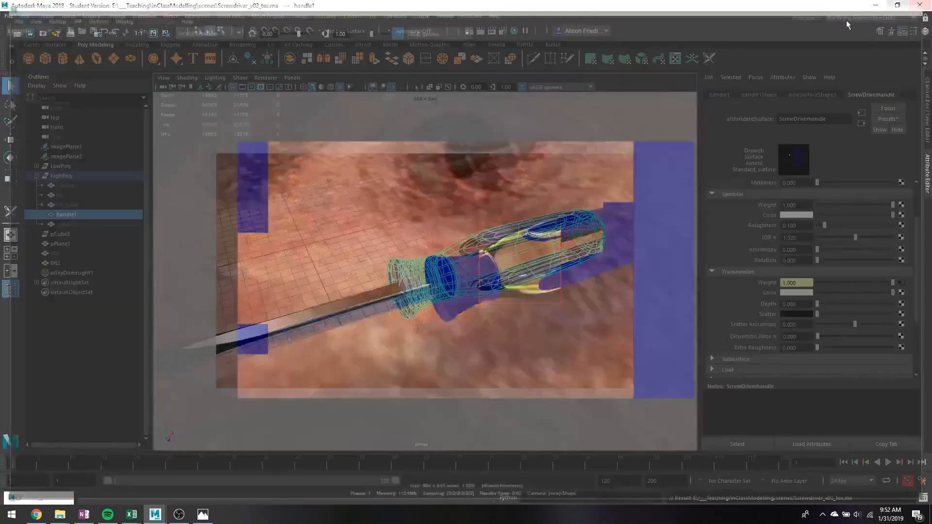
pyautogui.click(18, 498)
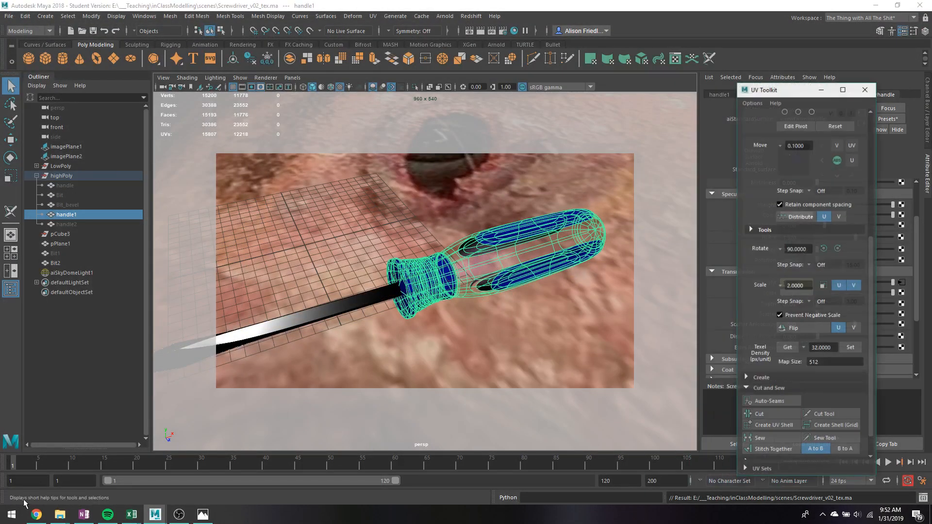
pyautogui.click(884, 79)
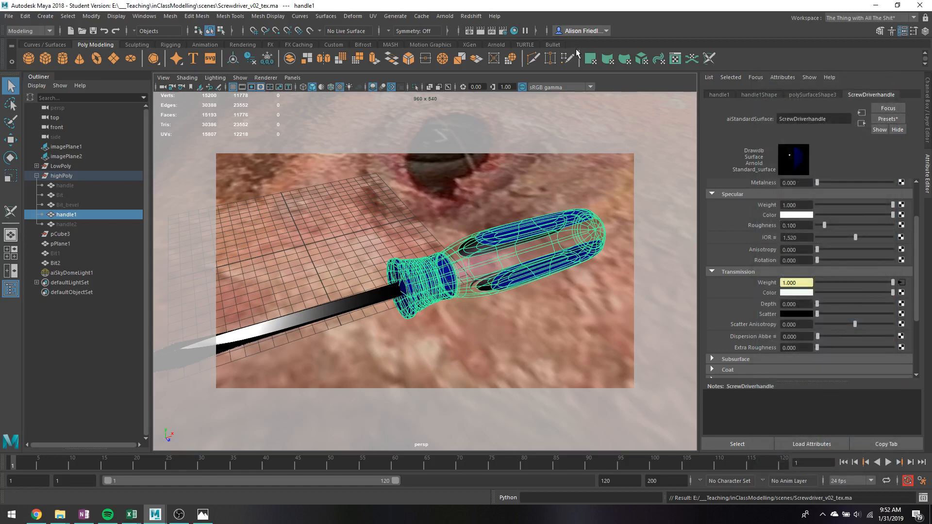
# - Show the handle's UVs in the UV Editor and bring up the UV Snapshot options
pyautogui.click(675, 59)
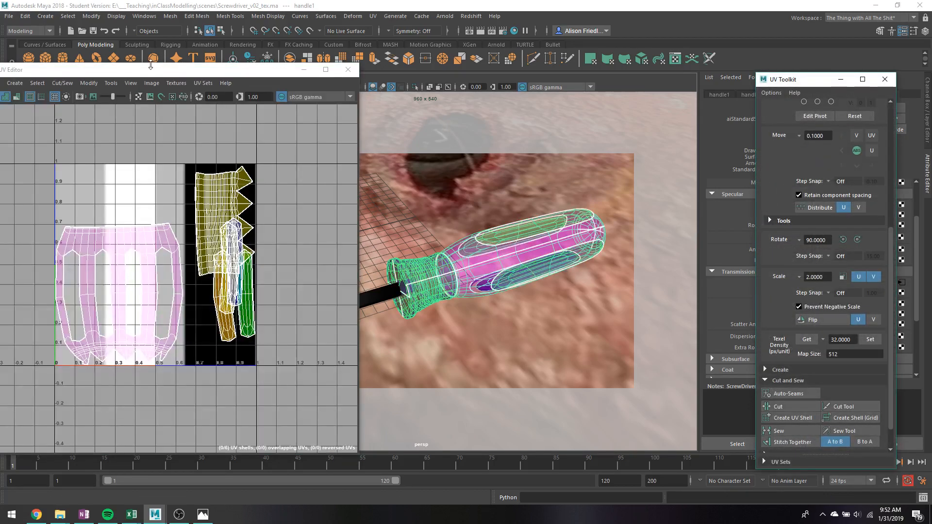
pyautogui.moveTo(150, 65); pyautogui.dragTo(214, 45)
pyautogui.click(230, 63)
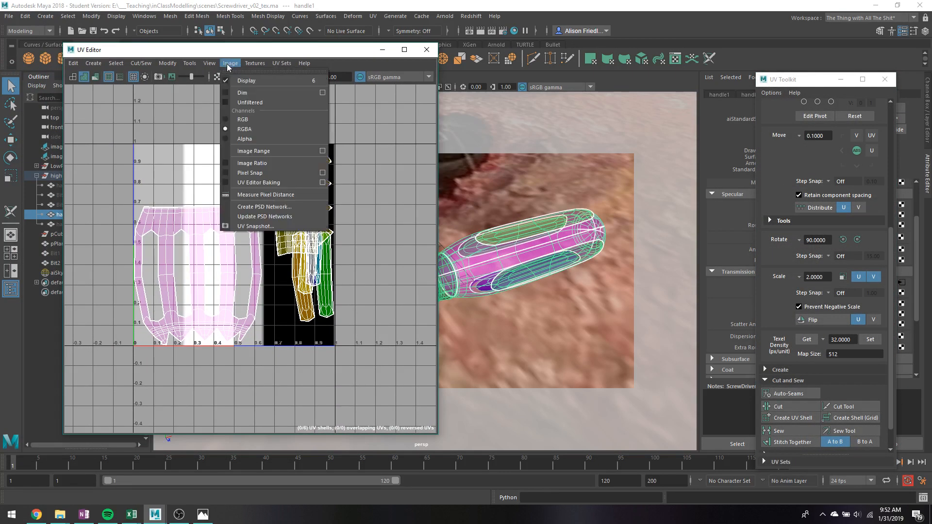
pyautogui.click(256, 225)
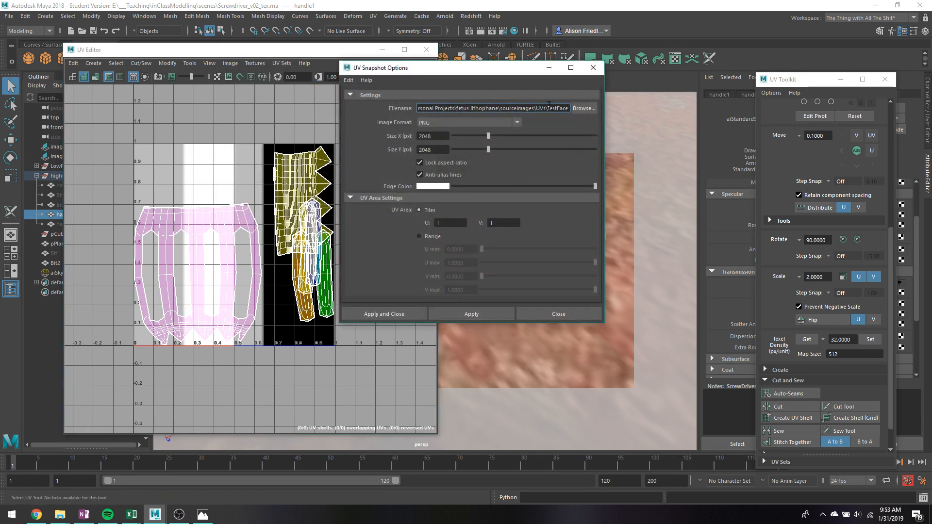
# - Export the handle's UV layout as a 2048 x 2048 PNG snapshot named screwdriverhandle
pyautogui.doubleClick(549, 106)
pyautogui.write('screw')
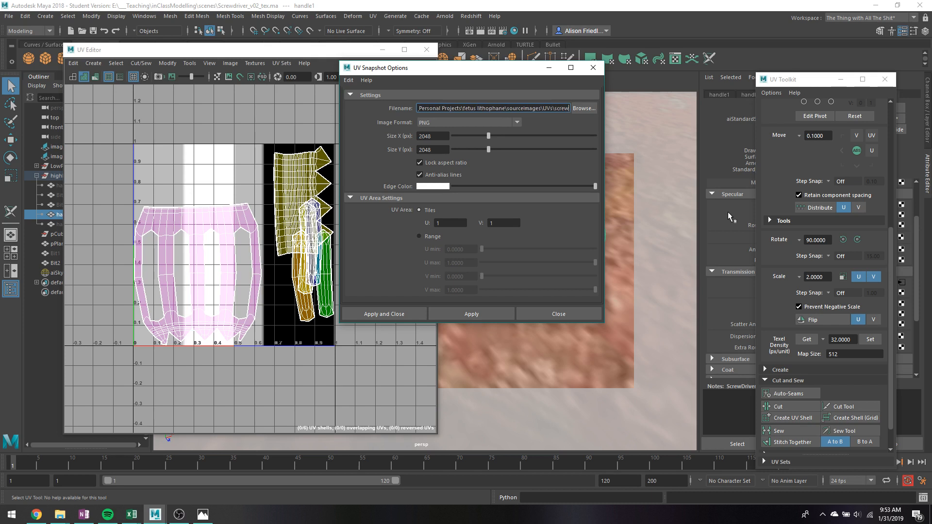
pyautogui.write('driverhandle')
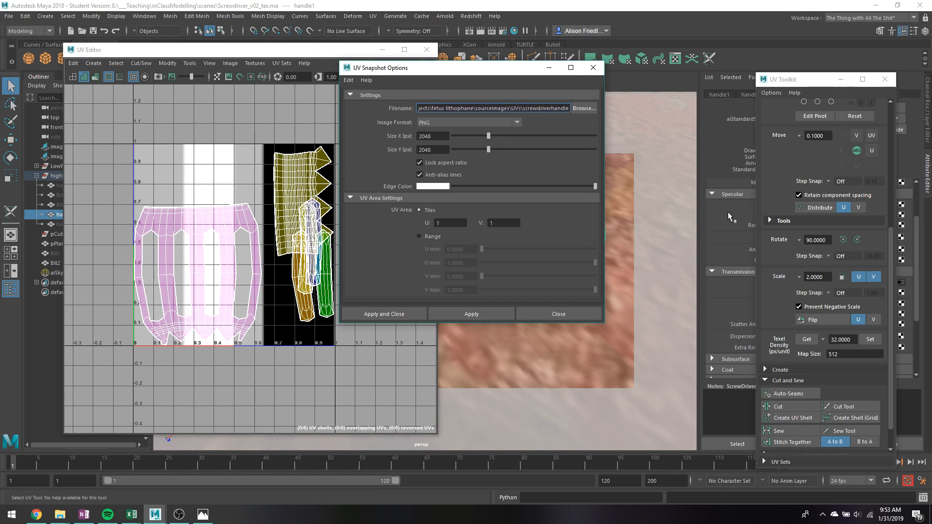
pyautogui.press('Return')
pyautogui.click(484, 318)
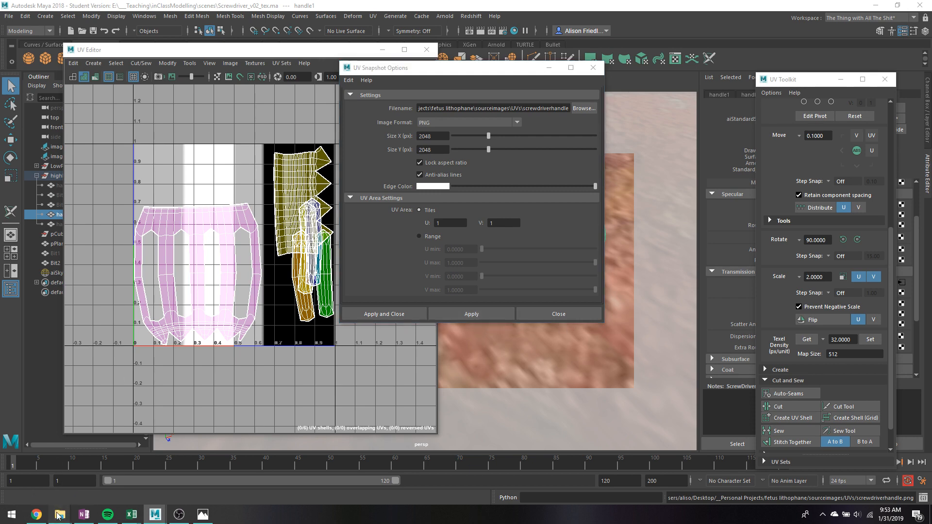
# - Check the project's sourceimages folder for the exported UV snapshot, then return to the UV snapshot options
pyautogui.moveTo(59, 514)
pyautogui.click(218, 478)
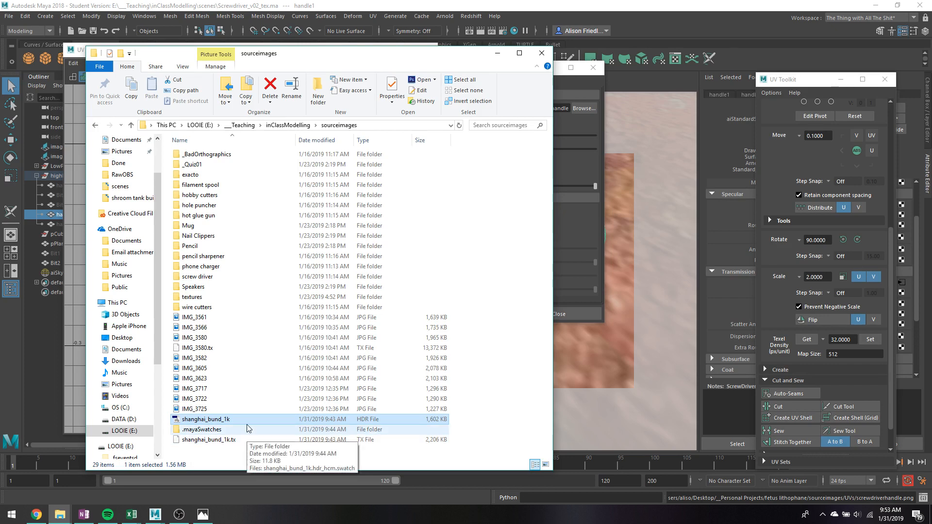
pyautogui.click(600, 113)
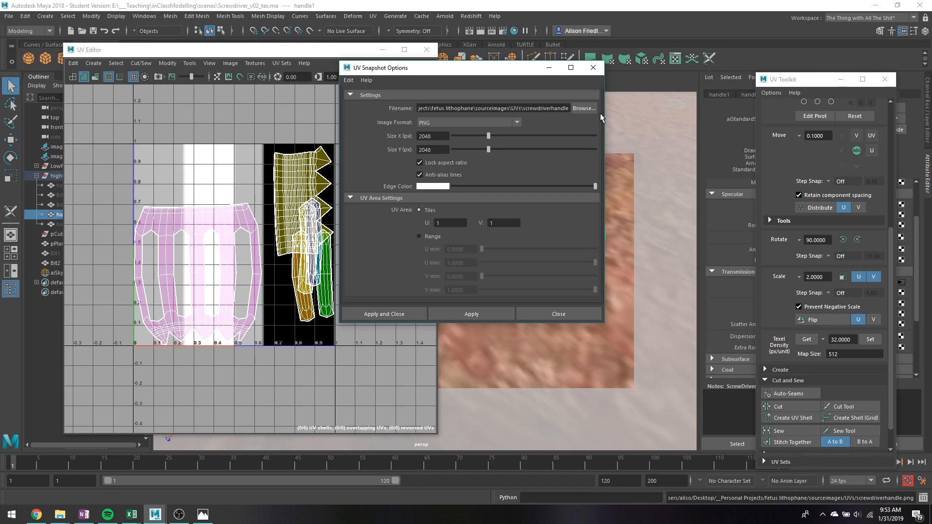
# - Export the handle's UV snapshot again as a PNG named UVs in the inClassModelling project's images folder
pyautogui.click(589, 108)
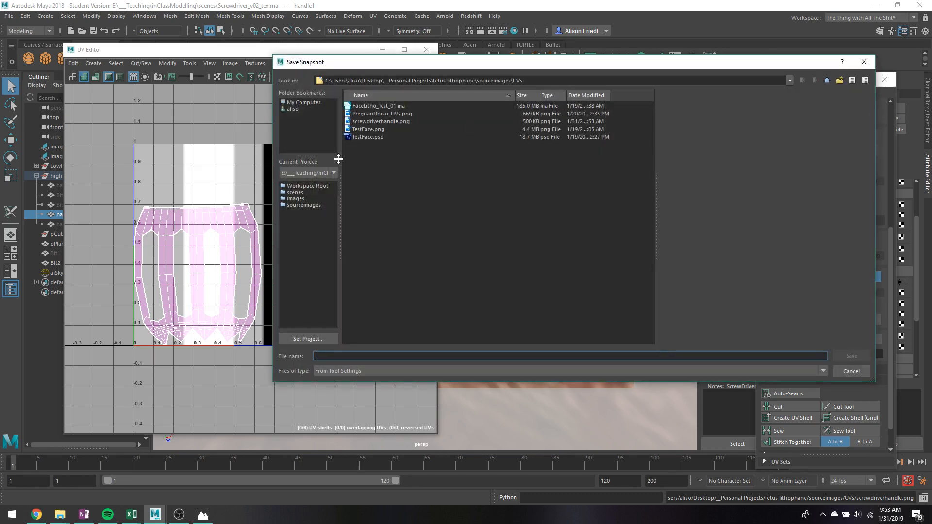
pyautogui.click(304, 198)
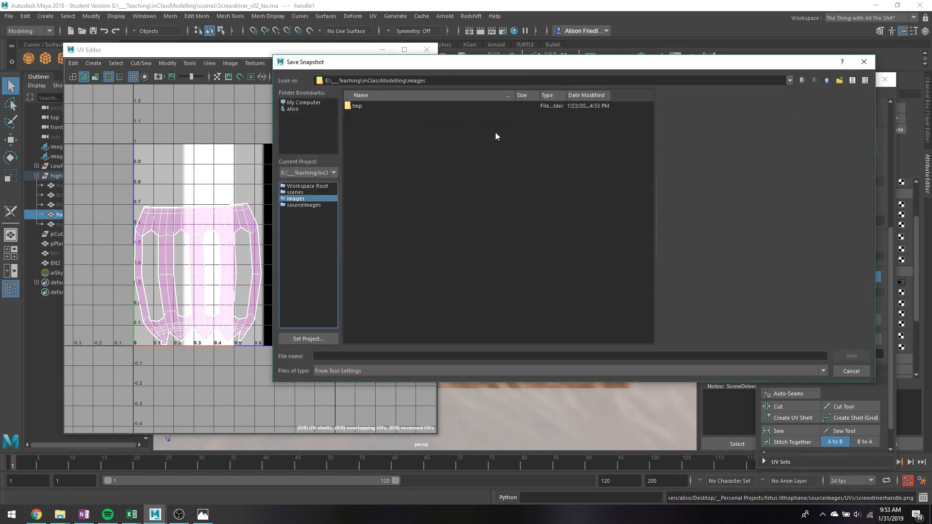
pyautogui.click(388, 358)
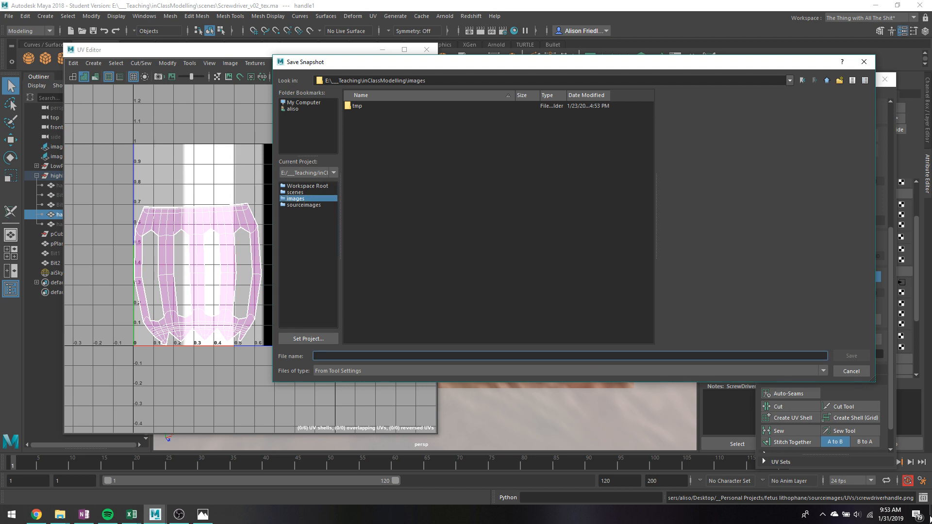
pyautogui.write('UVs')
pyautogui.press('Return')
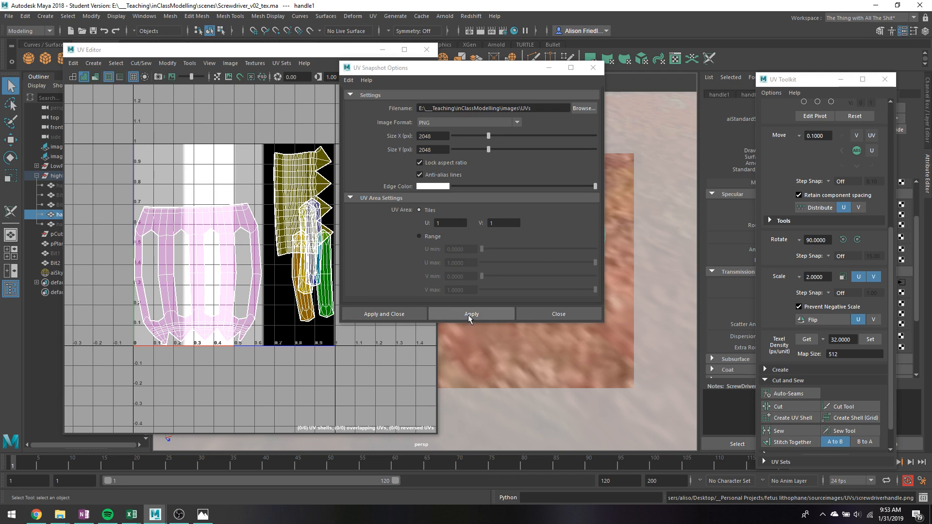
pyautogui.click(467, 314)
# - Open the exported UVs image from the project's images folder to inspect the UV layout
pyautogui.moveTo(58, 518)
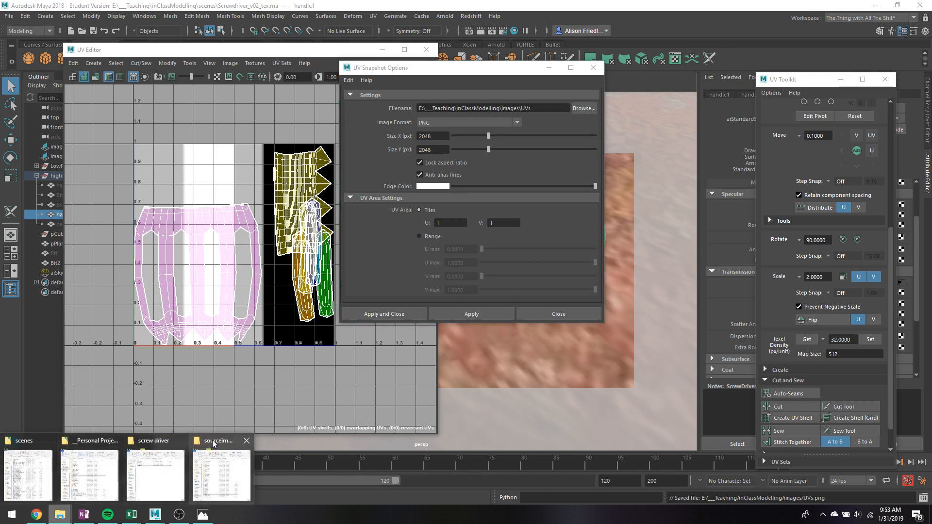
pyautogui.click(221, 478)
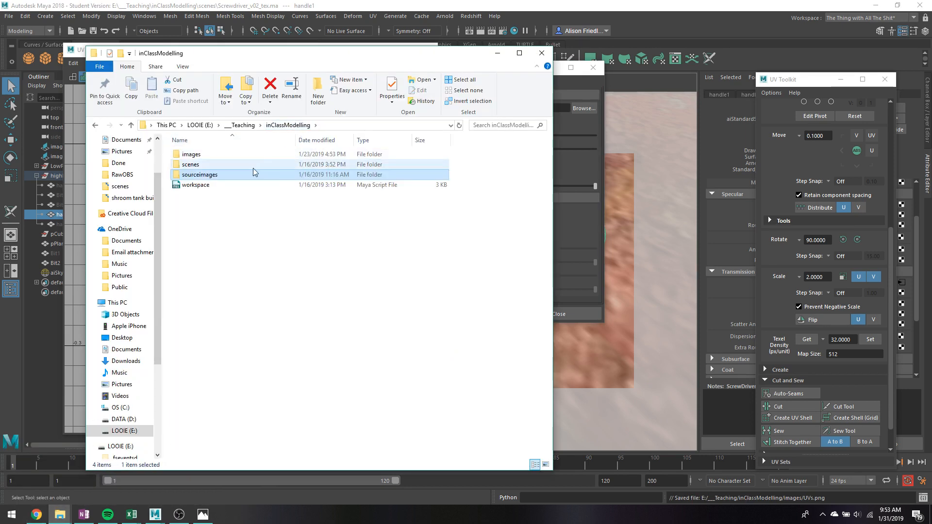
pyautogui.doubleClick(209, 154)
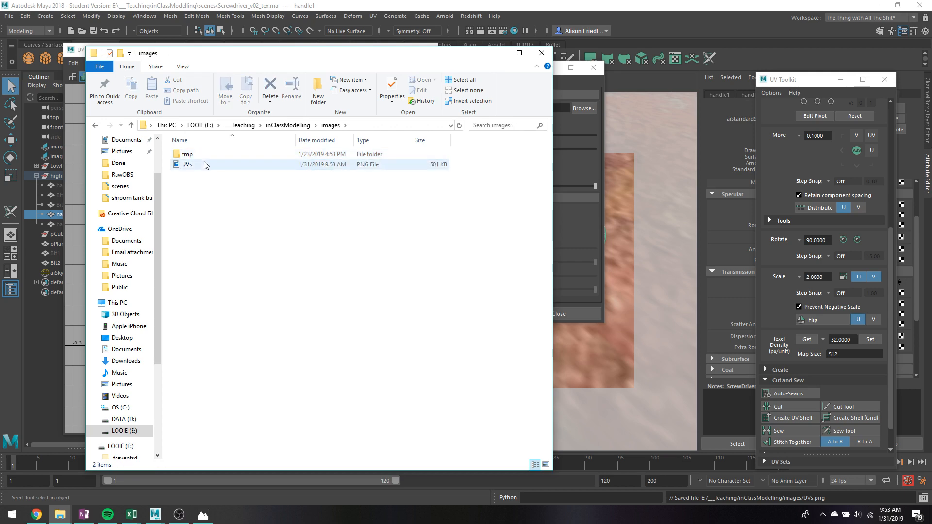
pyautogui.doubleClick(204, 164)
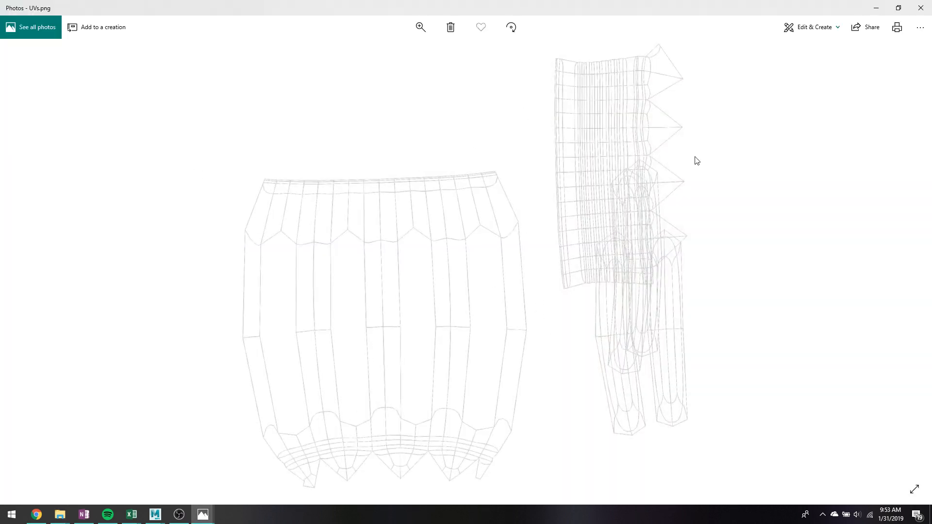
# - Launch Photoshop
pyautogui.press('super')
pyautogui.write('ps')
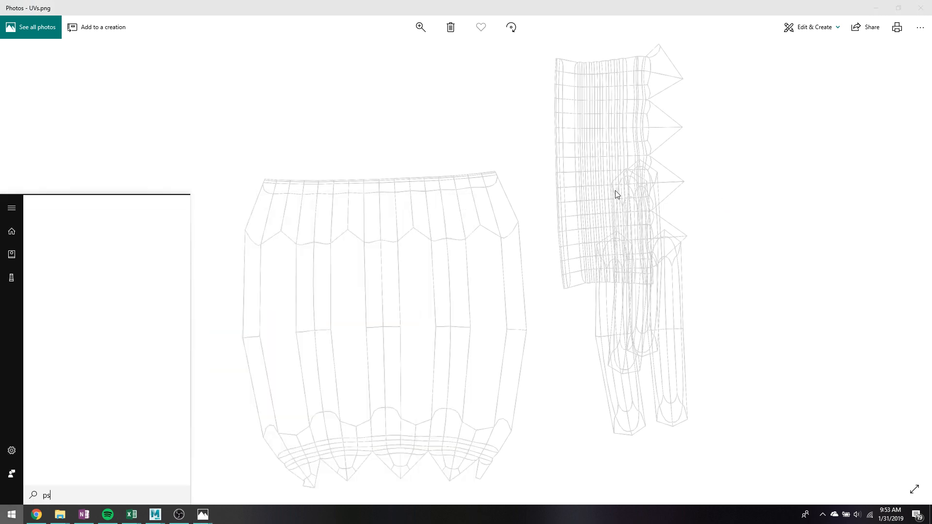
pyautogui.press('BackSpace')
pyautogui.press('BackSpace')
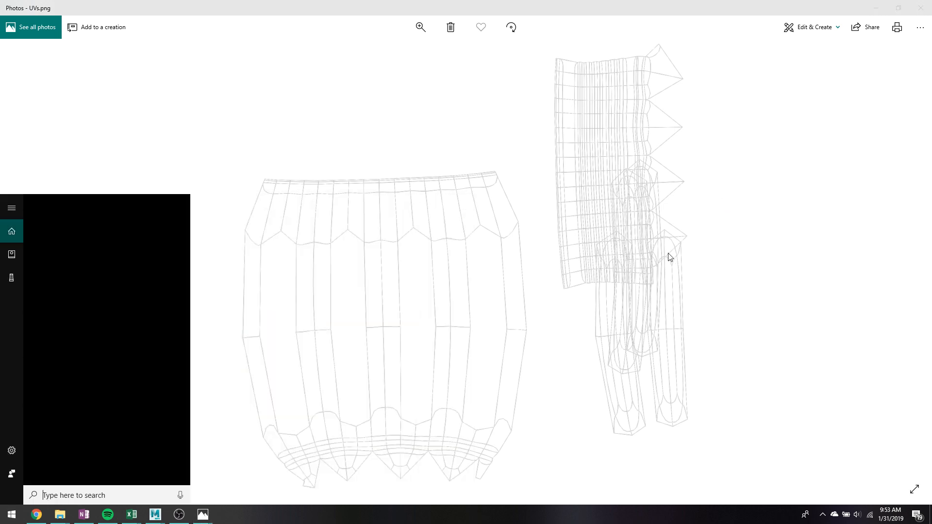
pyautogui.press('super')
pyautogui.press('super')
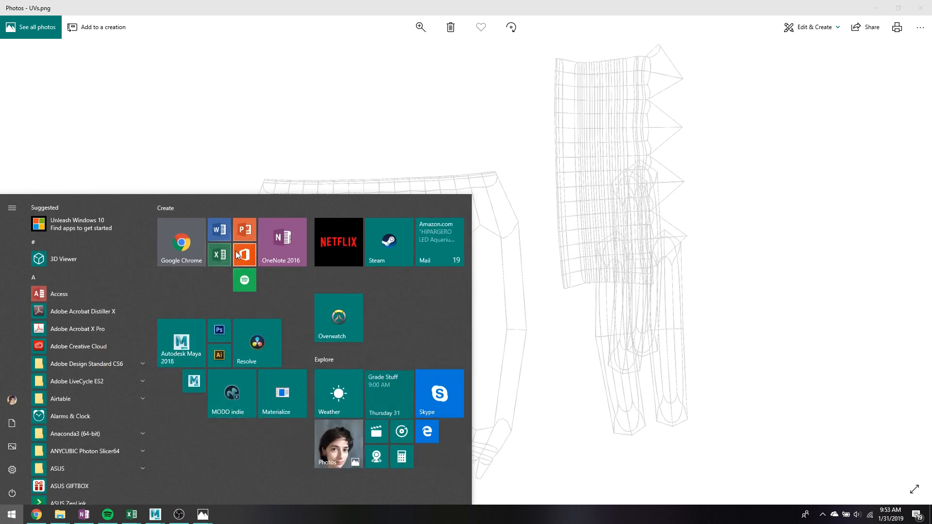
pyautogui.click(228, 323)
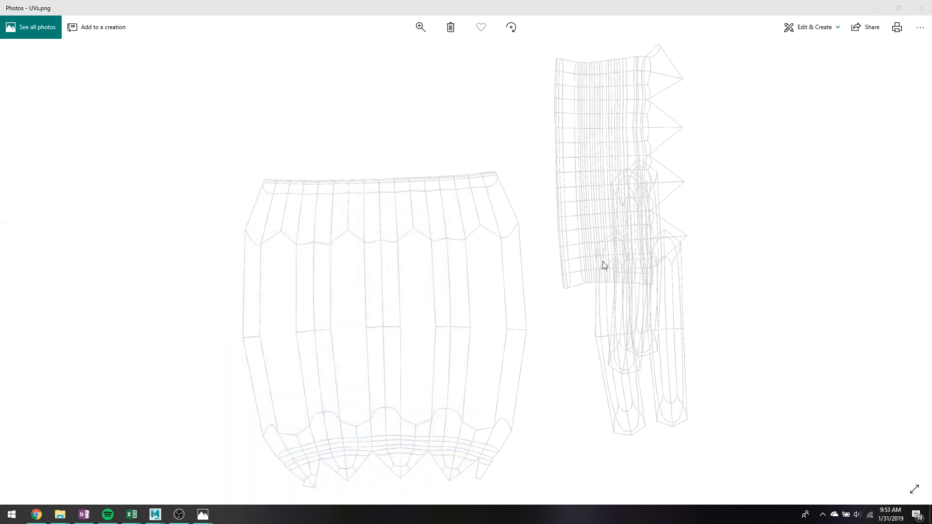
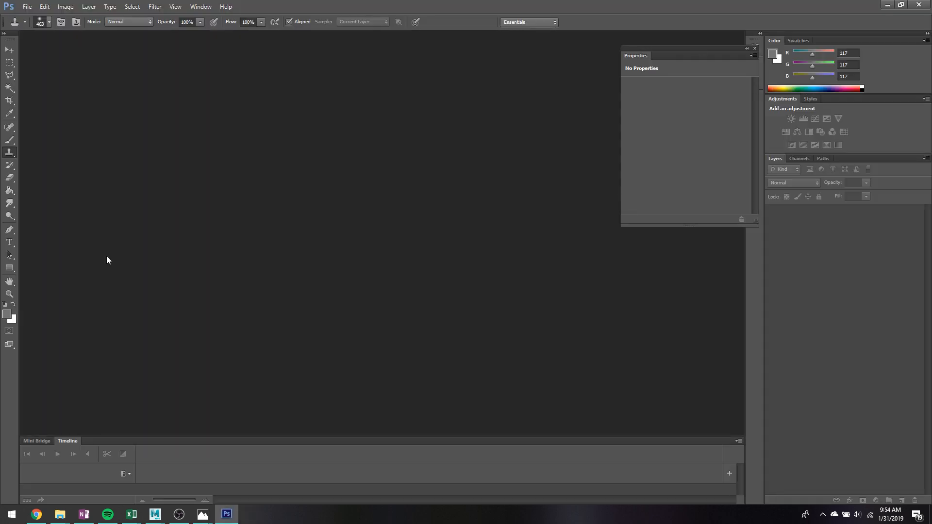
# - Open UVs.png from the project's images folder in Photoshop
pyautogui.moveTo(59, 514)
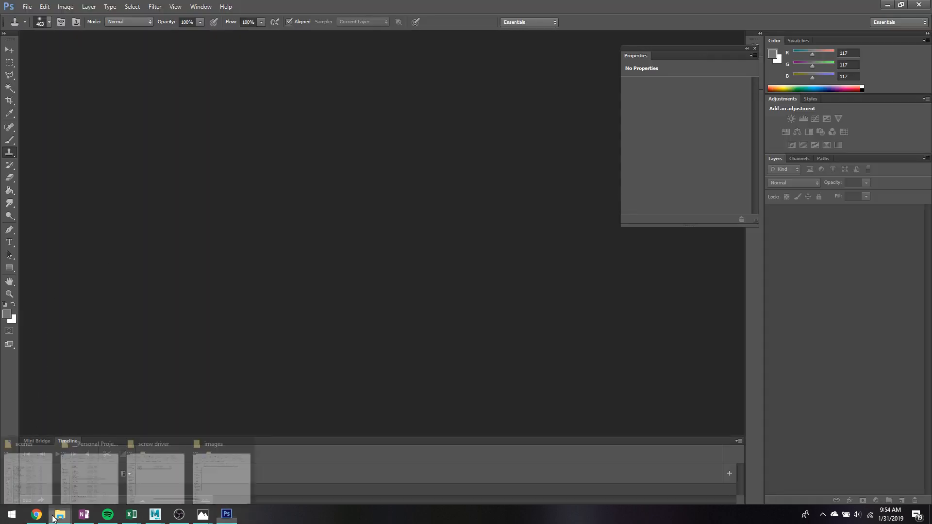
pyautogui.moveTo(234, 460)
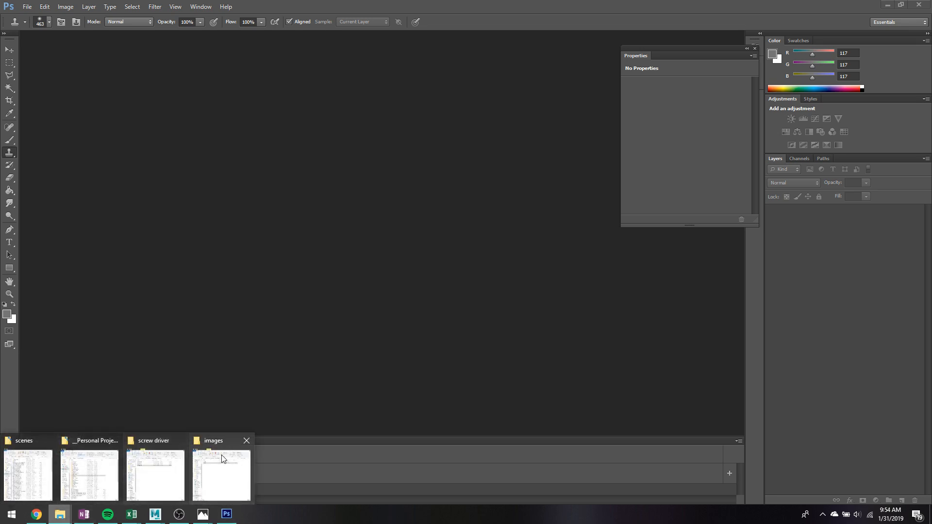
pyautogui.click(234, 460)
pyautogui.doubleClick(259, 165)
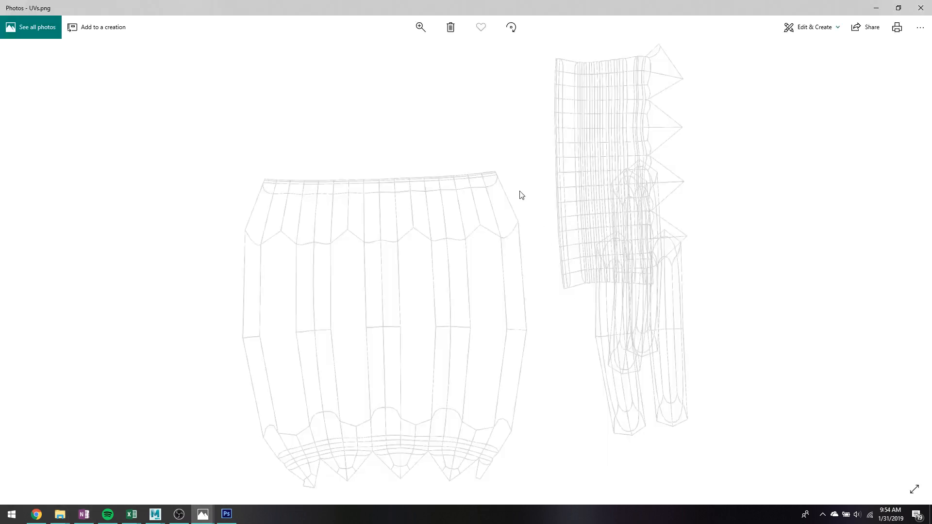
pyautogui.click(881, 8)
pyautogui.moveTo(204, 165); pyautogui.dragTo(587, 272)
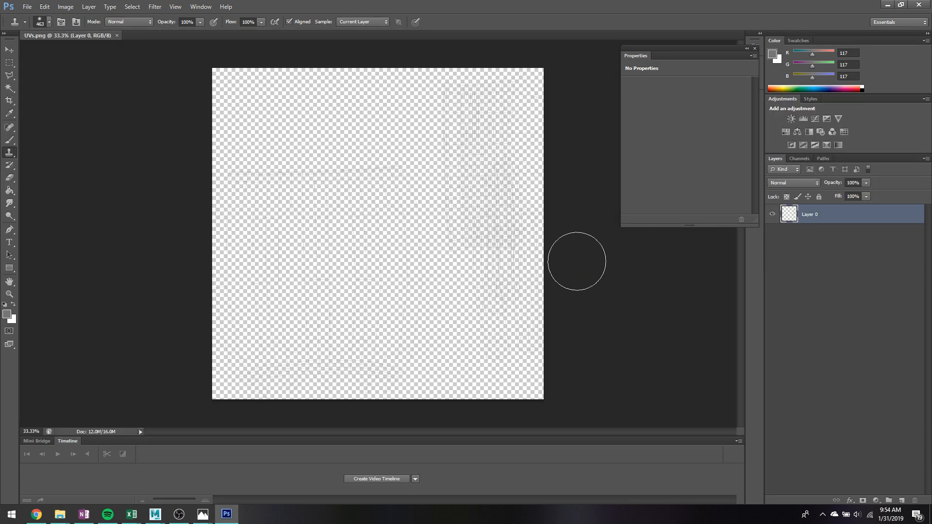
# - Add a new layer beneath the UV line layer and fill it with black
pyautogui.click(901, 501)
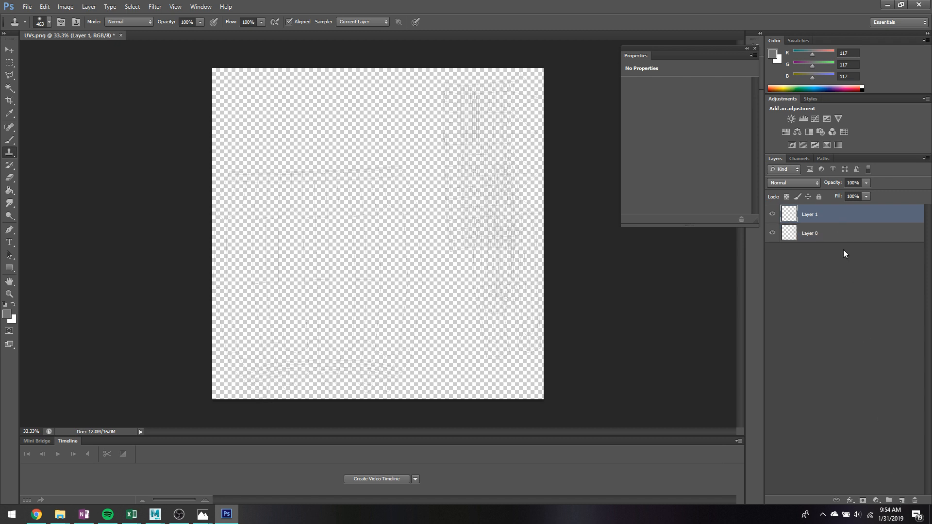
pyautogui.moveTo(825, 214); pyautogui.dragTo(832, 271)
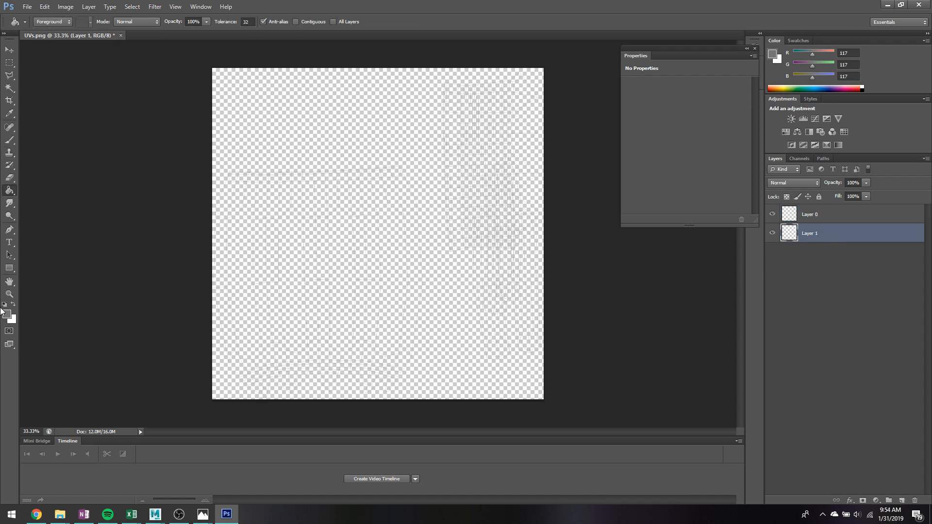
pyautogui.click(9, 294)
pyautogui.click(4, 304)
pyautogui.click(450, 284)
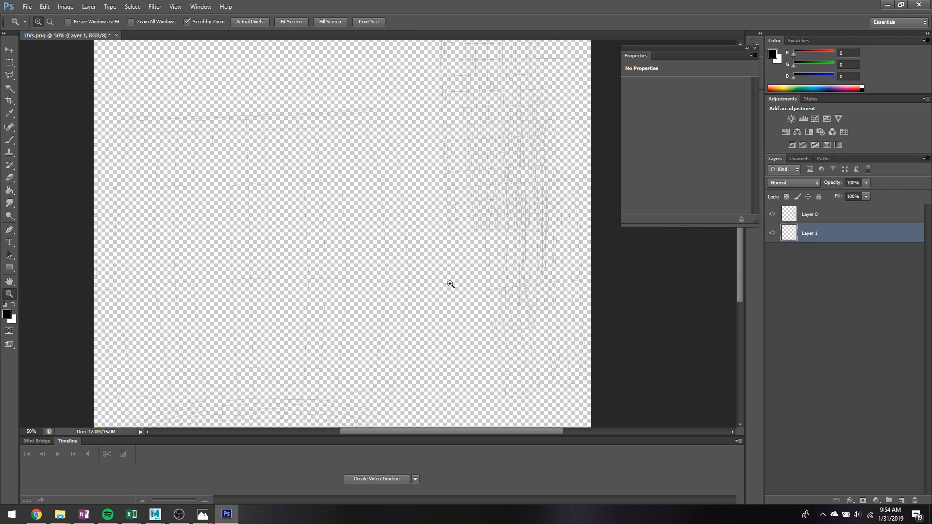
pyautogui.press('g')
pyautogui.click(442, 271)
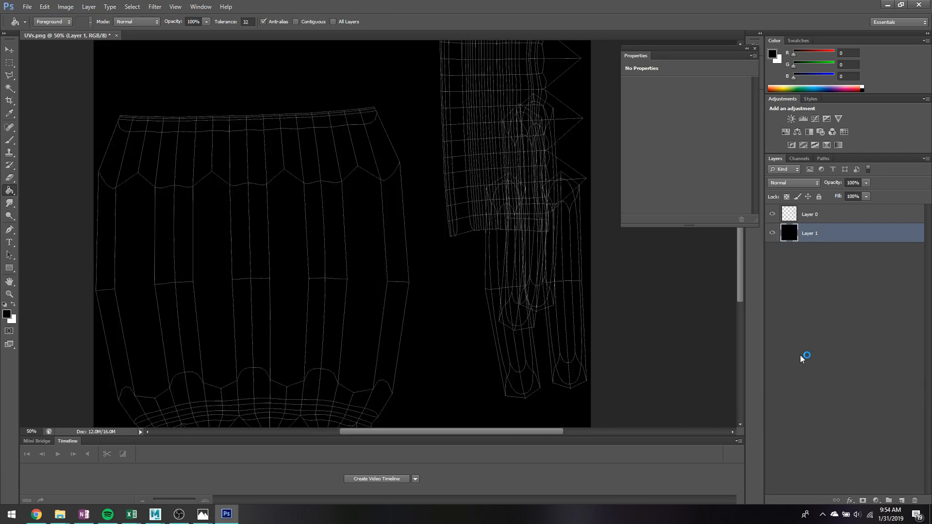
# - On a new layer above the black one, fill a full-height rectangular selection around the smaller UV shells with red #bb0a0a
pyautogui.click(901, 500)
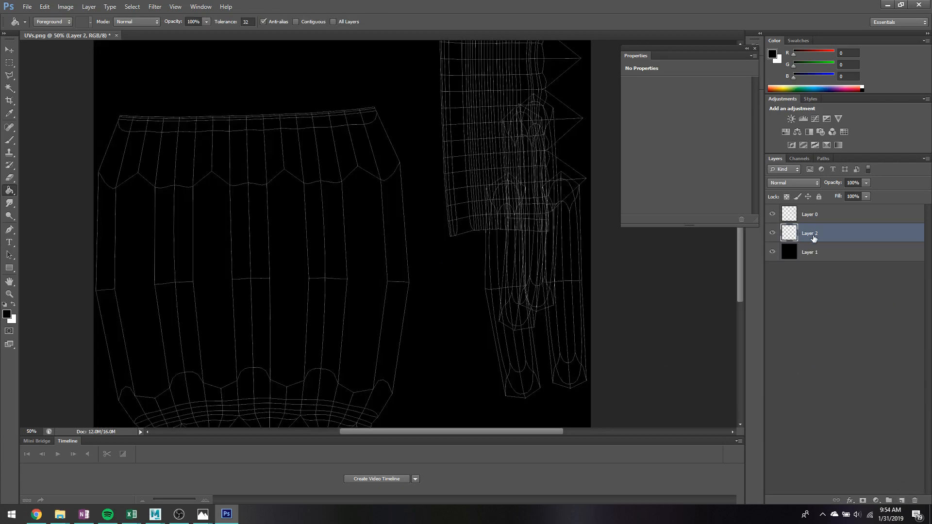
pyautogui.hotkey('ctrl', '-')
pyautogui.press('m')
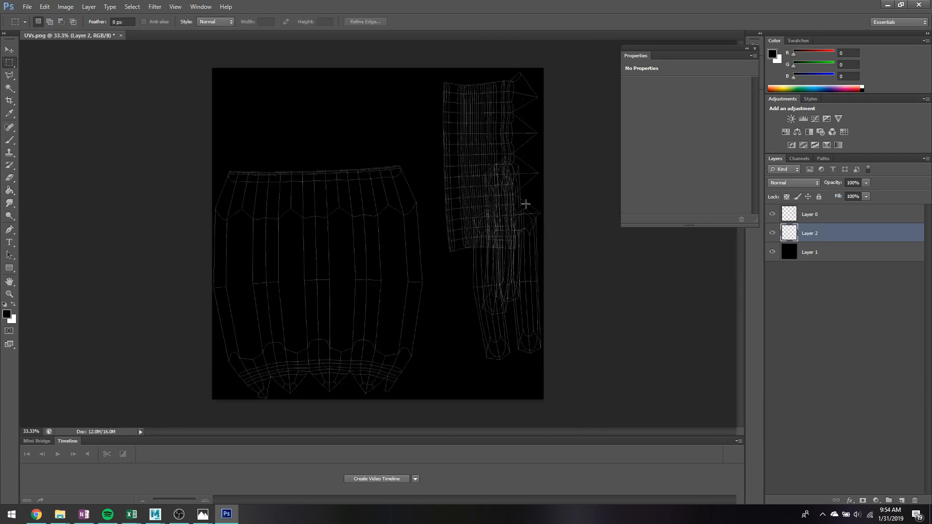
pyautogui.moveTo(436, 49); pyautogui.dragTo(616, 456)
pyautogui.click(7, 314)
pyautogui.click(615, 192)
pyautogui.click(627, 176)
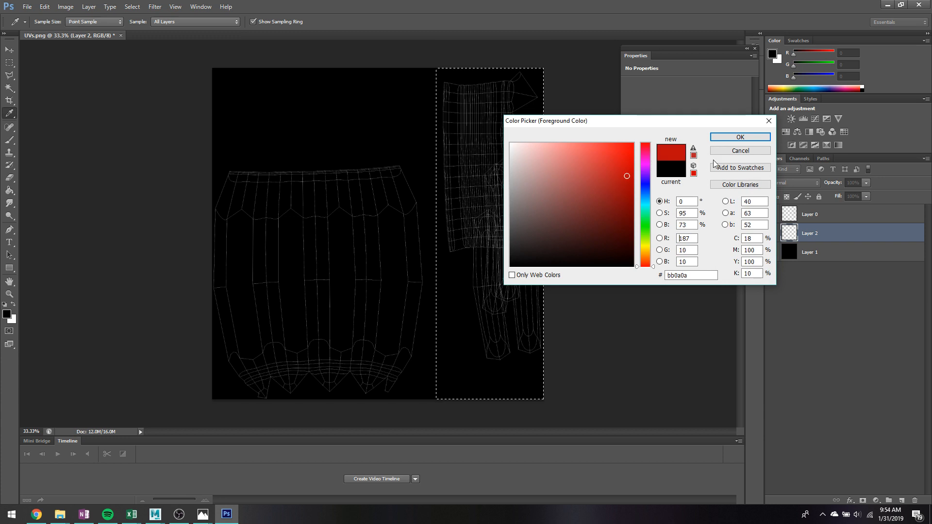
pyautogui.click(741, 137)
pyautogui.press('g')
pyautogui.click(522, 213)
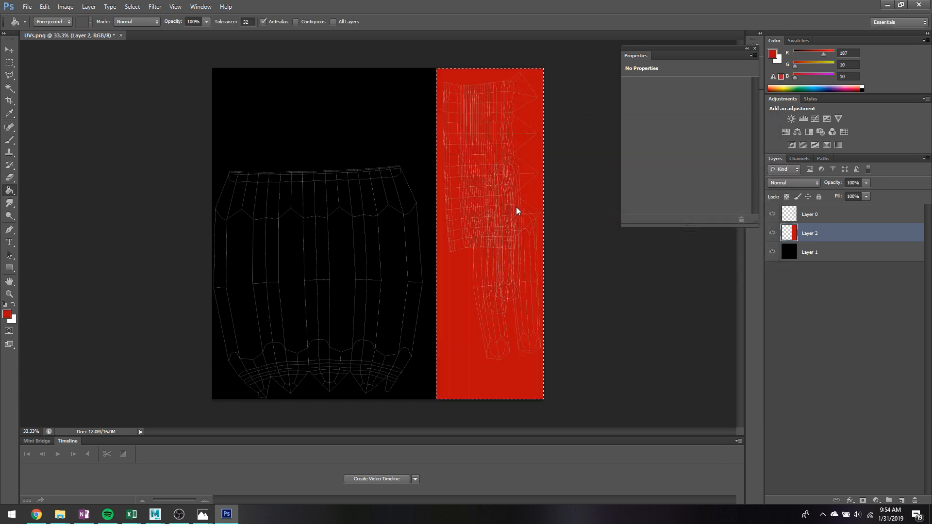
# - Add a new layer directly above the black one and set the foreground color to blue #0a3cbb
pyautogui.press('m')
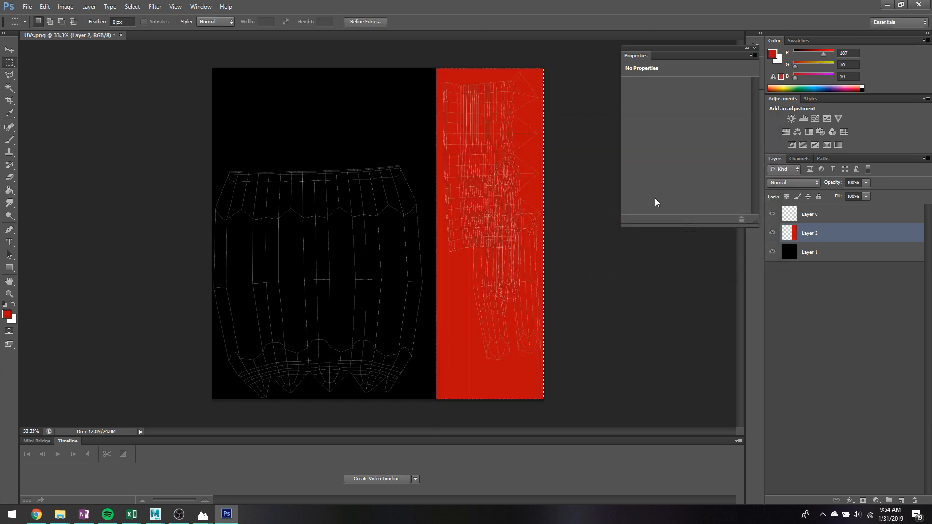
pyautogui.click(806, 254)
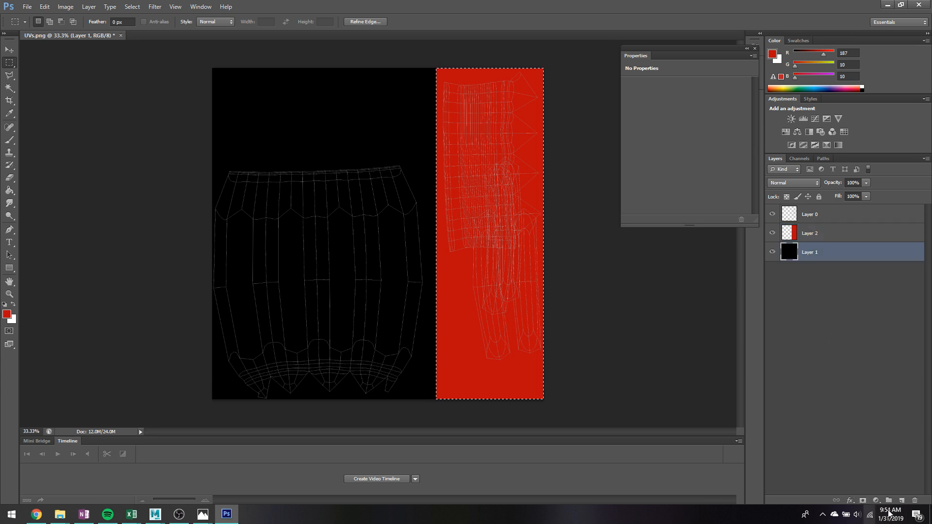
pyautogui.click(901, 501)
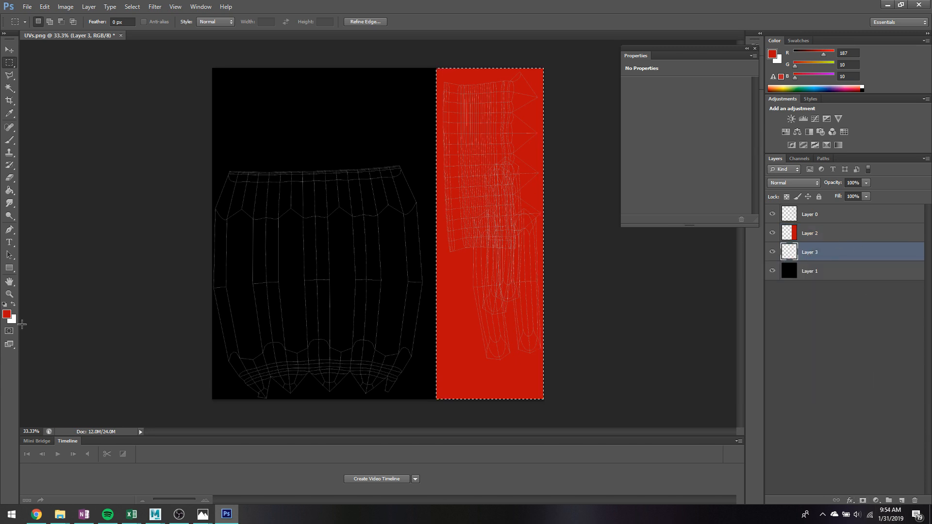
pyautogui.click(8, 315)
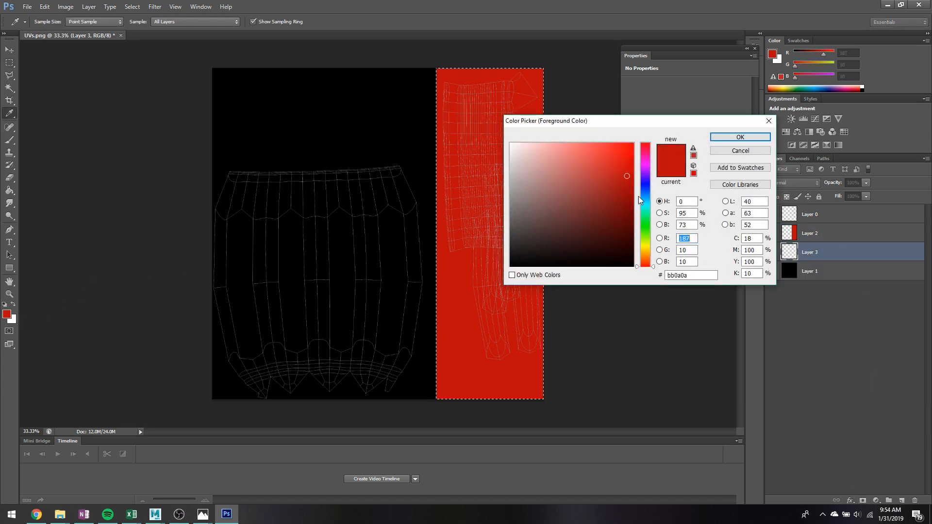
pyautogui.click(643, 190)
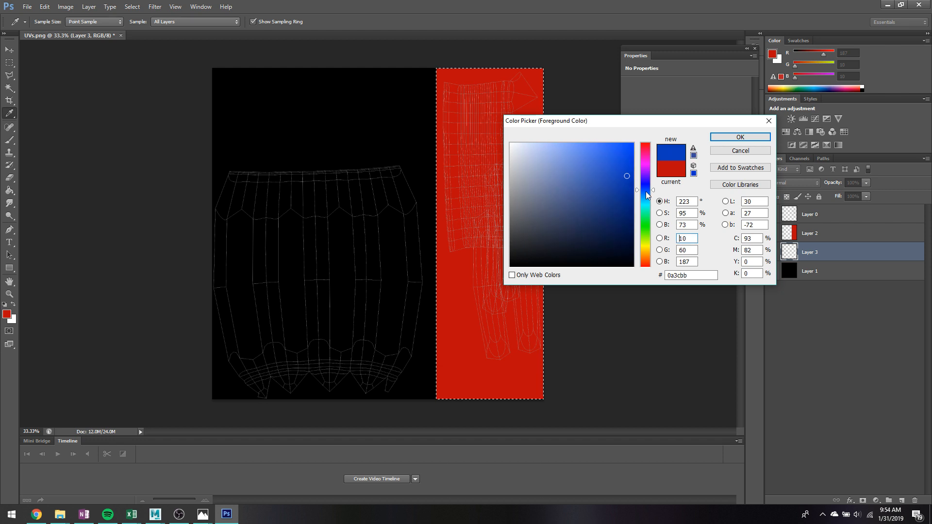
pyautogui.click(740, 137)
# - Fill the selected strip on the new layer with the blue foreground color and clear the selection
pyautogui.press('g')
pyautogui.press('f')
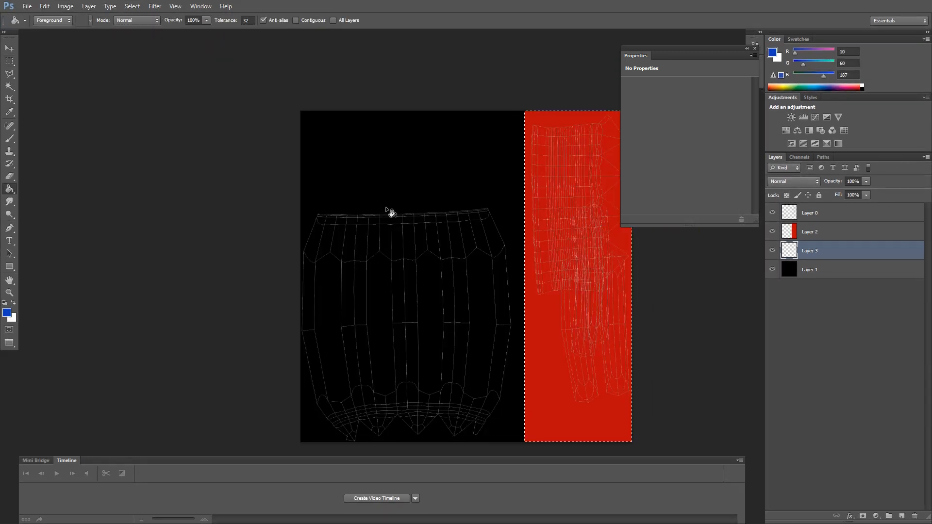
pyautogui.press('f')
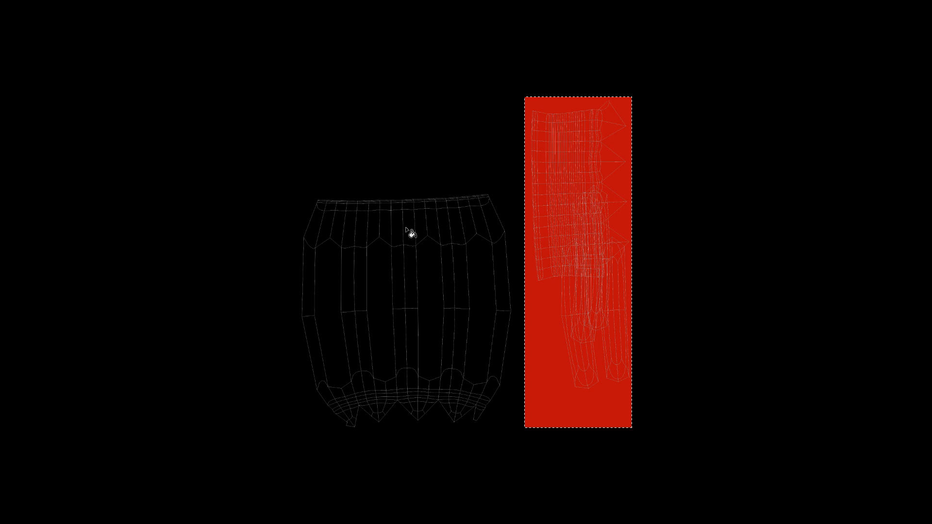
pyautogui.press('f')
pyautogui.hotkey('ctrl', 'd')
pyautogui.press('m')
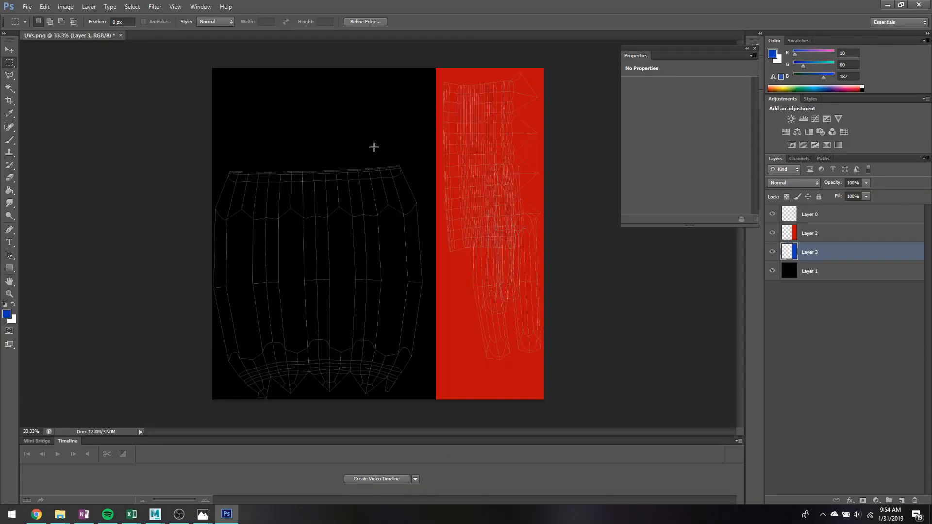
# - Fill the whole of Layer 3 with the blue foreground color and hide the UV line layer, Layer 0
pyautogui.press('g')
pyautogui.click(373, 147)
pyautogui.press('m')
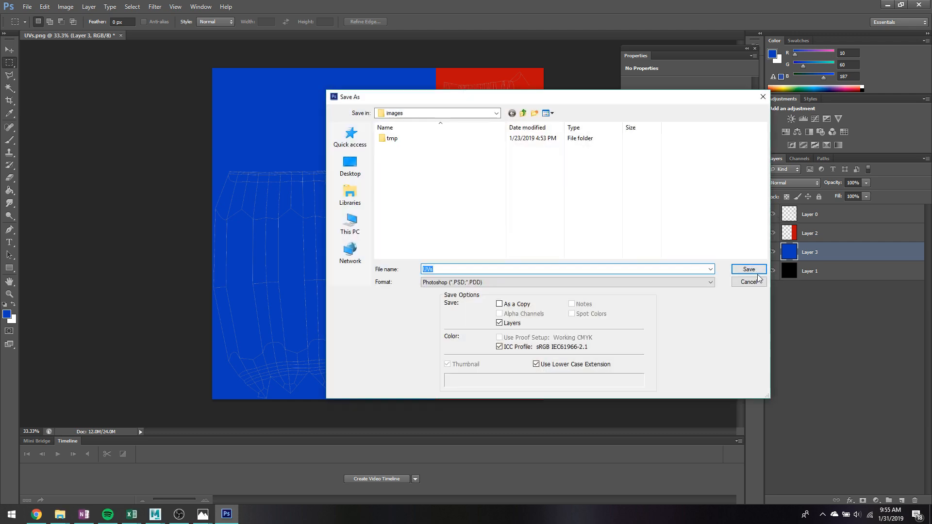
pyautogui.click(745, 282)
pyautogui.click(772, 214)
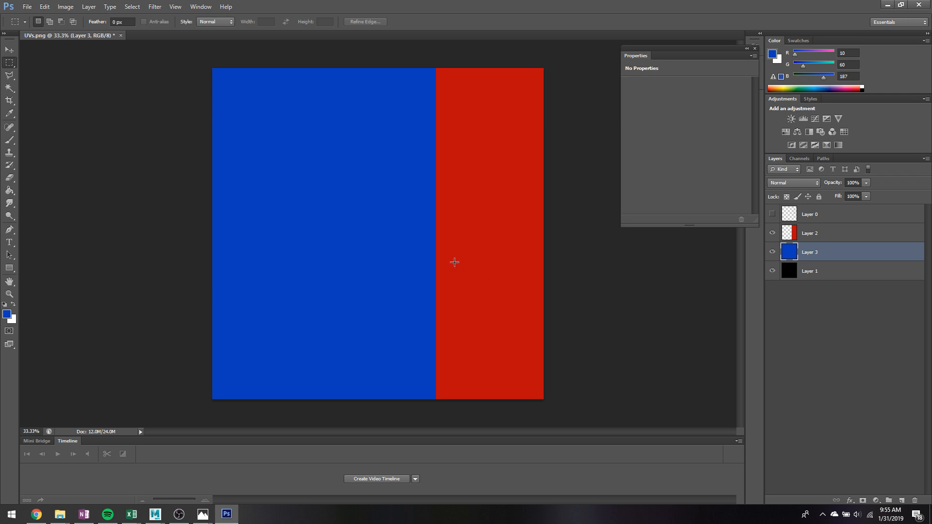
# - Save a PNG copy named screwhandleredblue in the project's sourceimages/textures folder with the default PNG options
pyautogui.hotkey('ctrl', 'shift', 's')
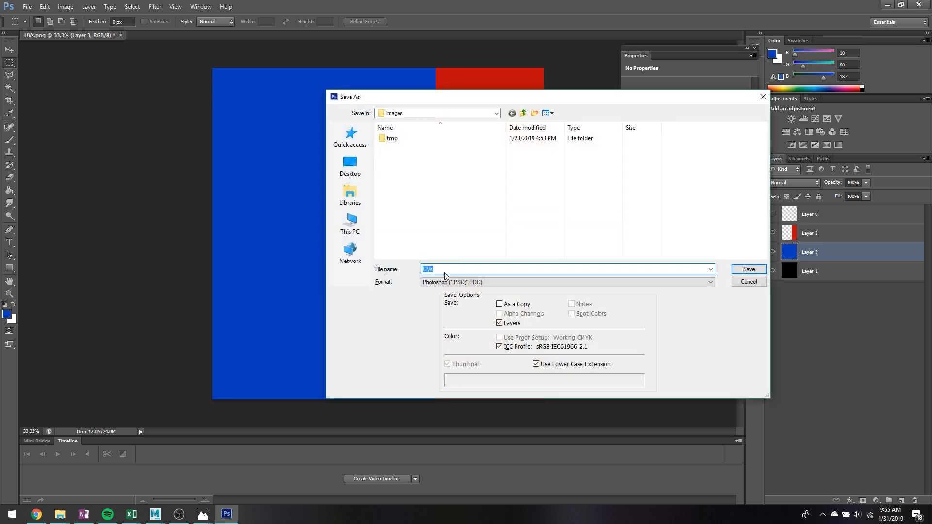
pyautogui.click(523, 114)
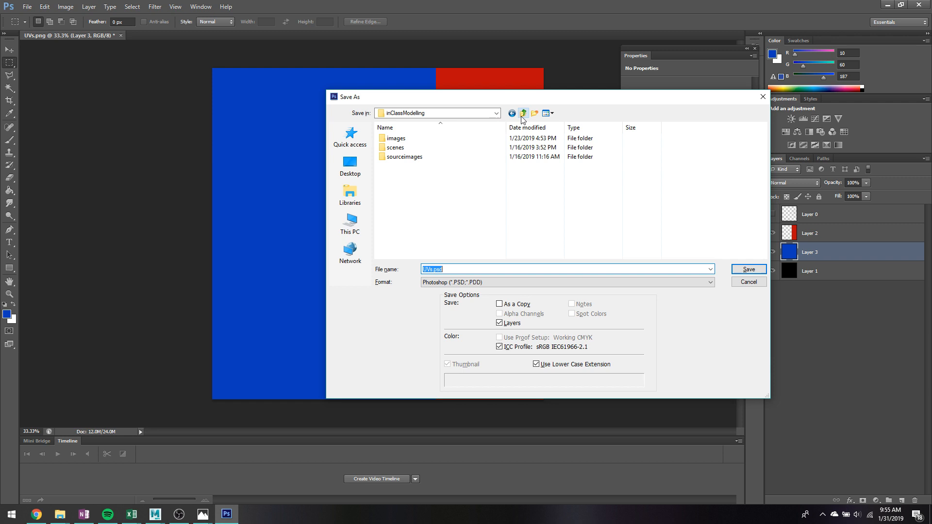
pyautogui.doubleClick(415, 158)
pyautogui.scroll(-3, 433, 203)
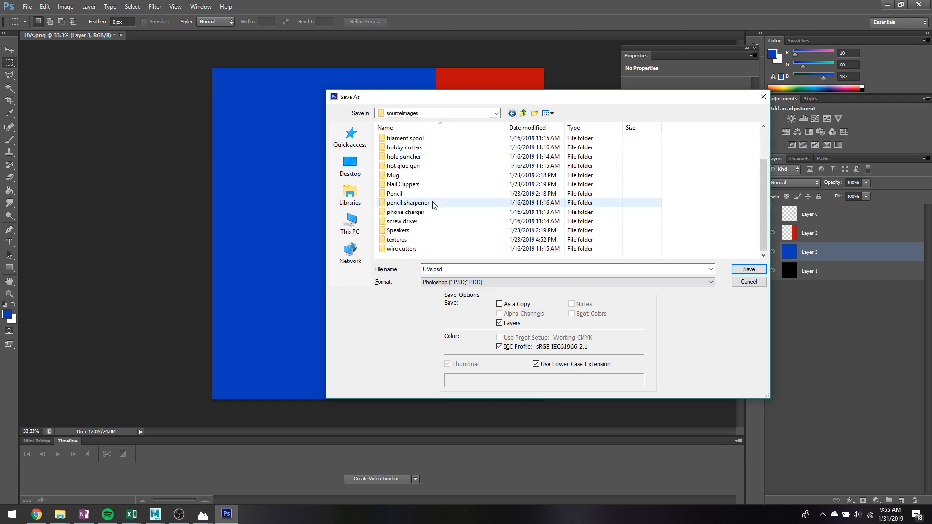
pyautogui.doubleClick(416, 239)
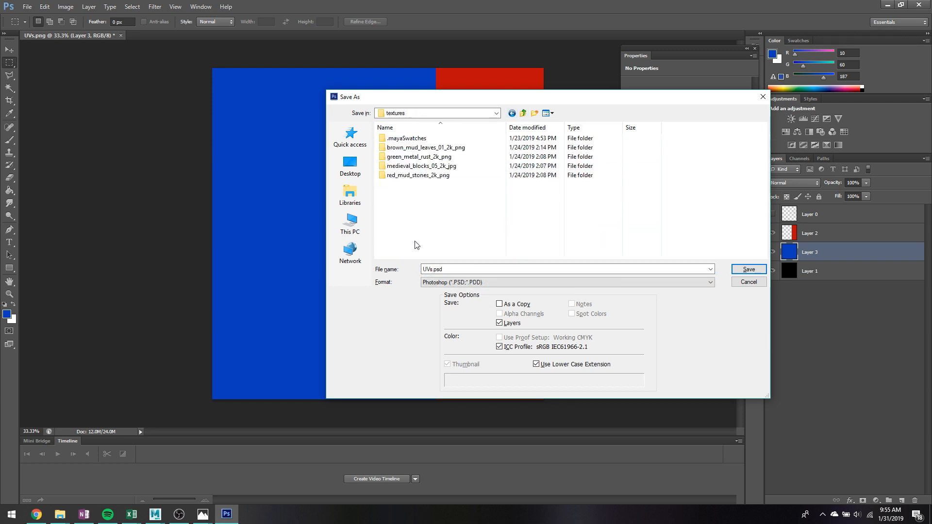
pyautogui.click(462, 269)
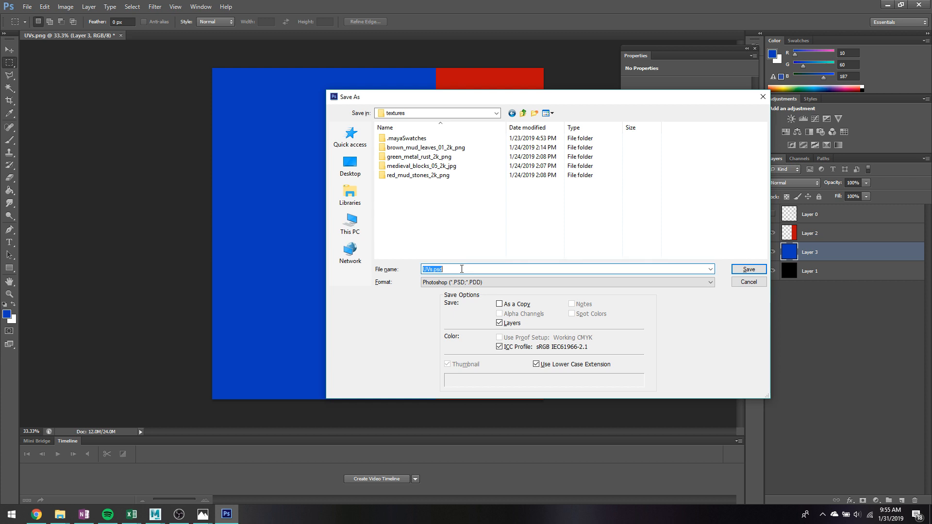
pyautogui.click(546, 281)
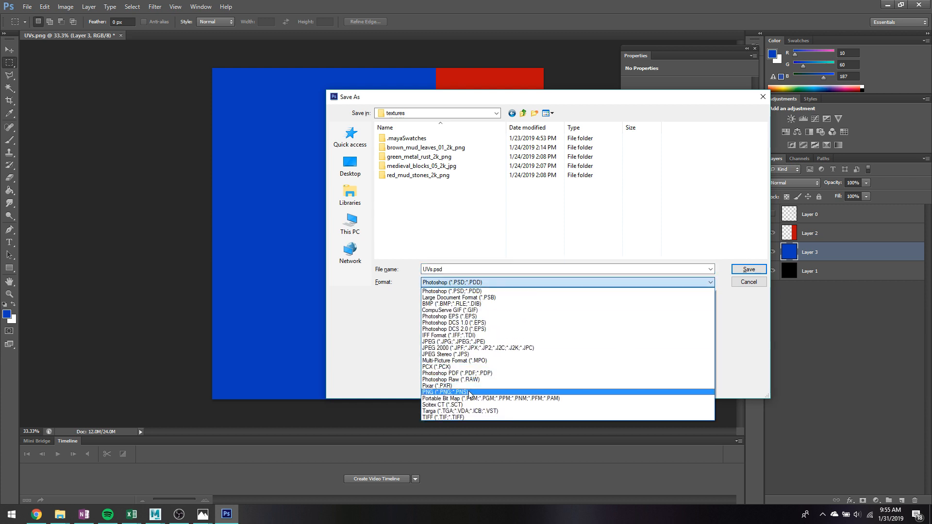
pyautogui.click(469, 392)
pyautogui.click(450, 268)
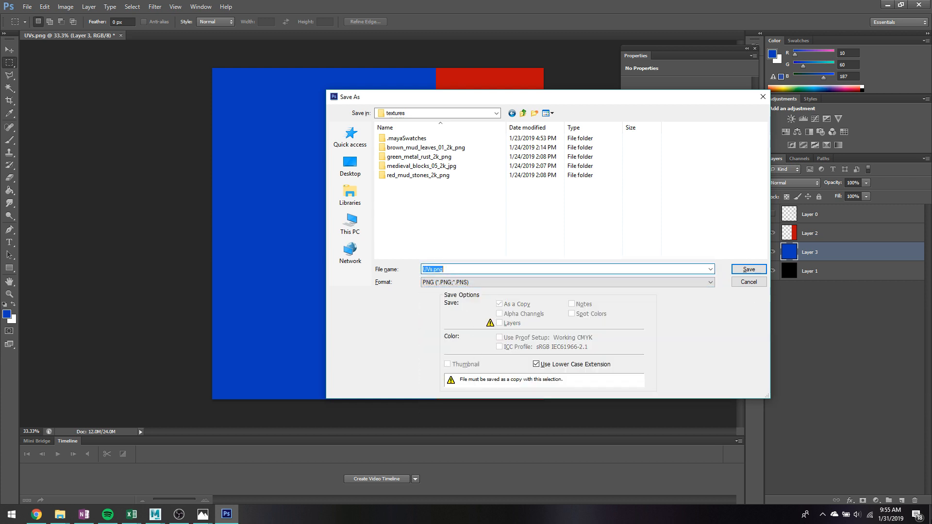
pyautogui.write('screwhandleredblu')
pyautogui.press('Return')
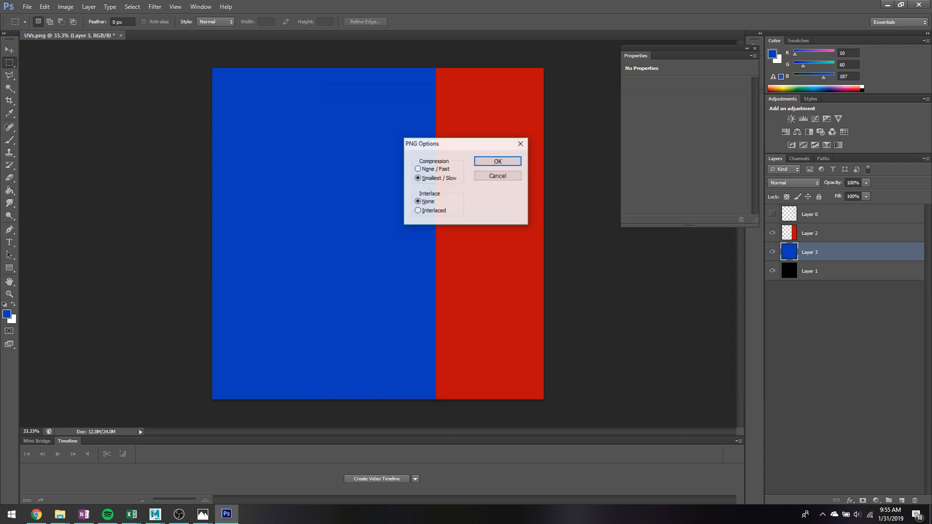
pyautogui.press('Return')
# - Switch to Maya, assign a new Lambert material to the screwdriver handle, and minimize the UV Editor and UV Toolkit
pyautogui.moveTo(155, 514)
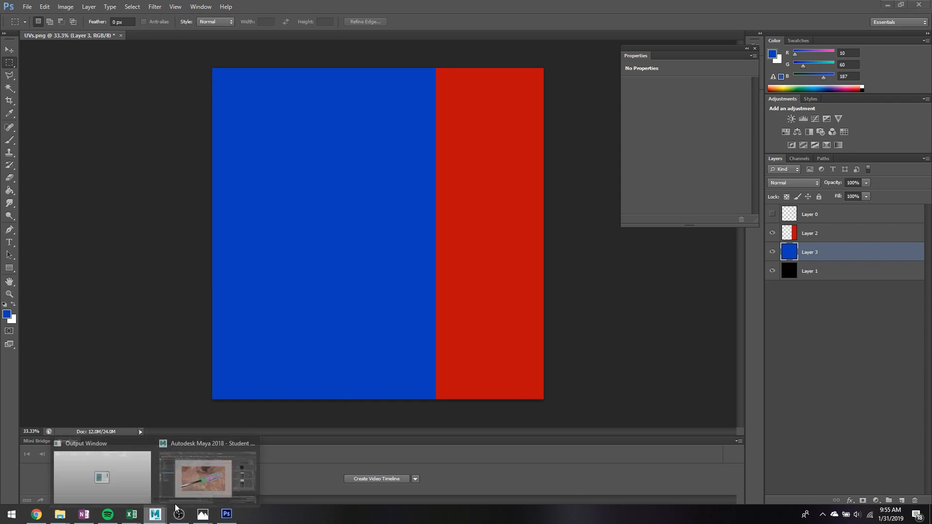
pyautogui.click(215, 476)
pyautogui.click(549, 312)
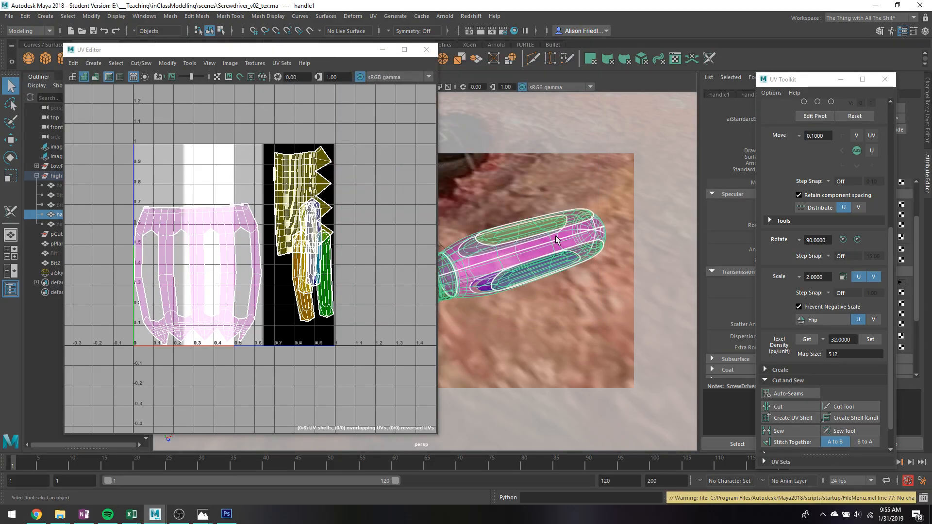
pyautogui.moveTo(556, 235); pyautogui.dragTo(550, 483, button='right')
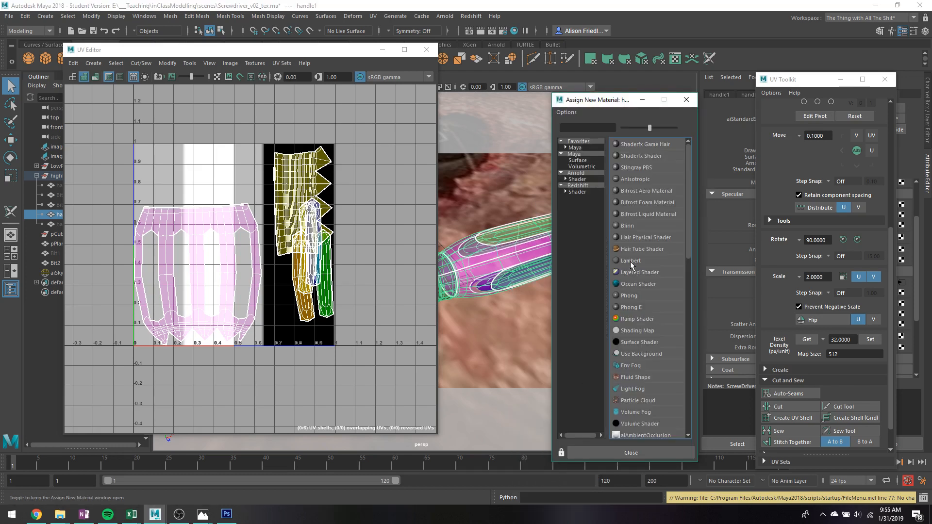
pyautogui.click(631, 261)
pyautogui.click(383, 50)
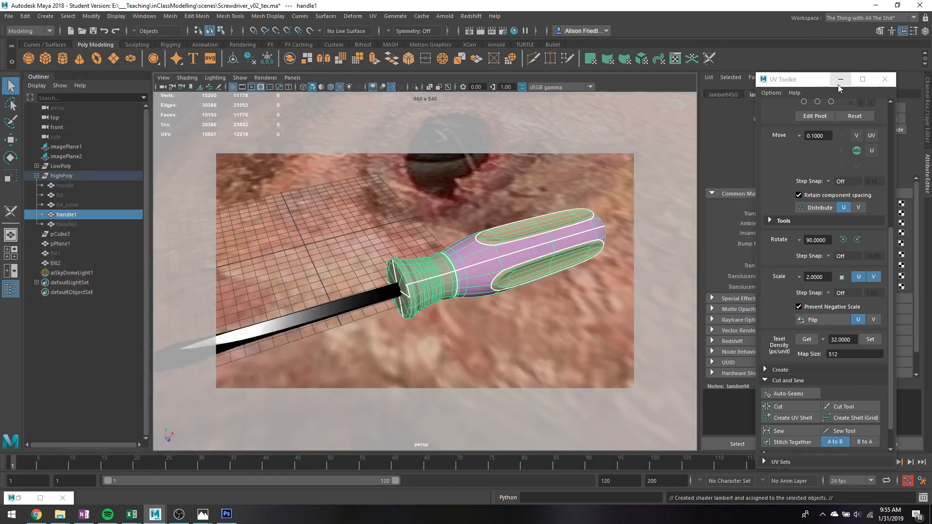
pyautogui.click(839, 82)
# - Connect a File texture to the Lambert's color and load screwhandleredblue.png from sourceimages/textures
pyautogui.click(895, 194)
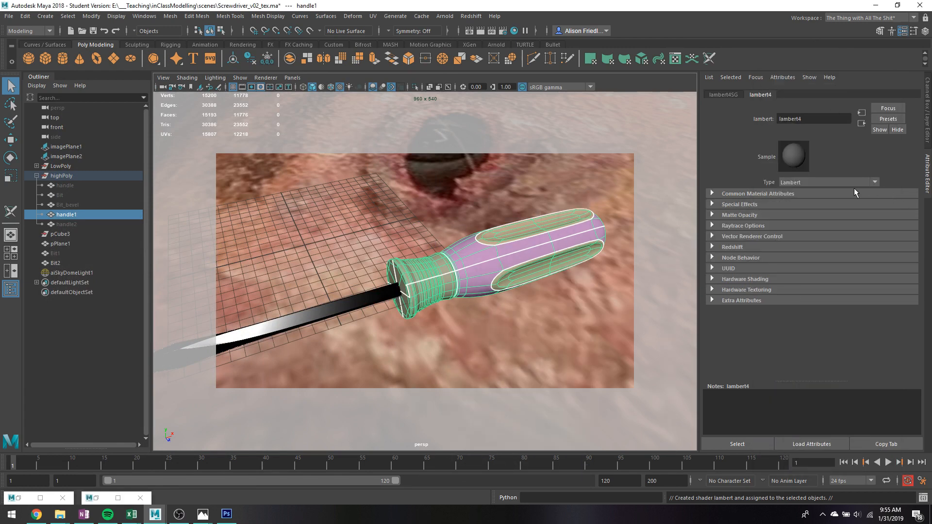
pyautogui.click(856, 193)
pyautogui.click(901, 204)
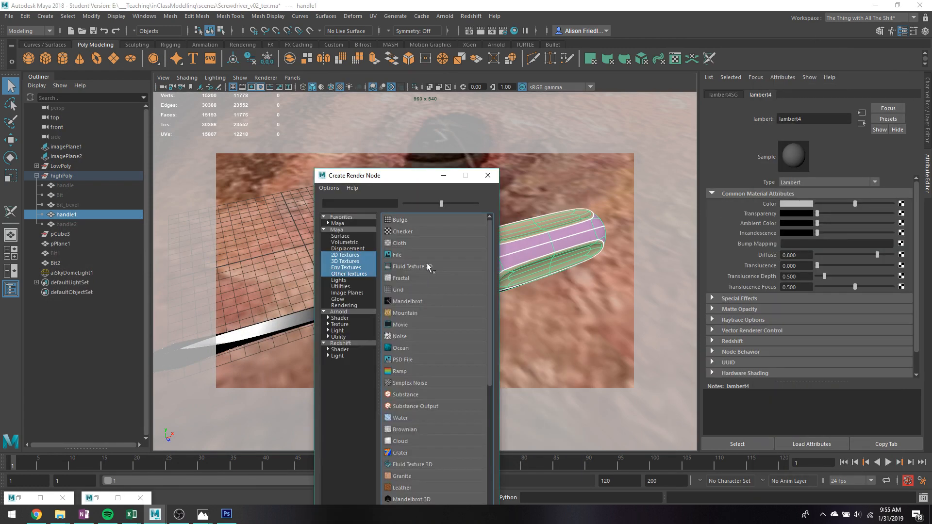
pyautogui.click(400, 255)
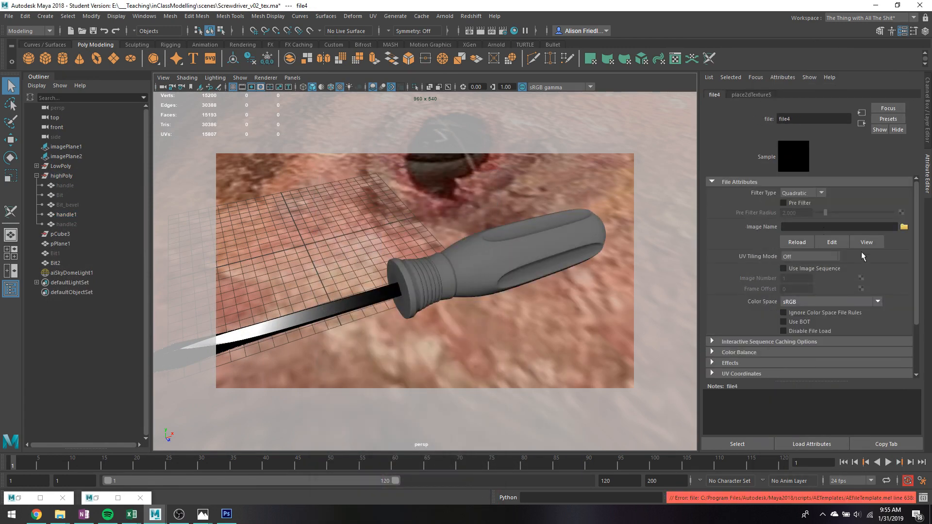
pyautogui.click(903, 227)
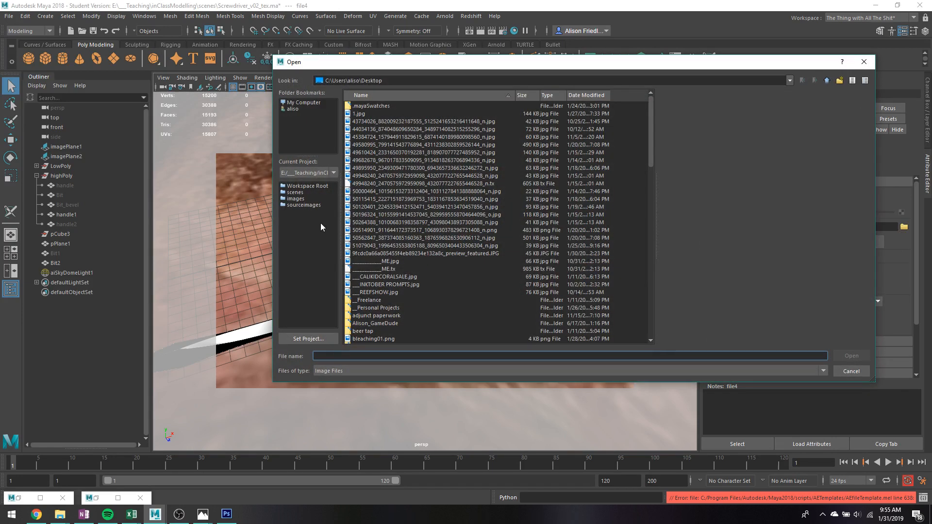
pyautogui.click(309, 205)
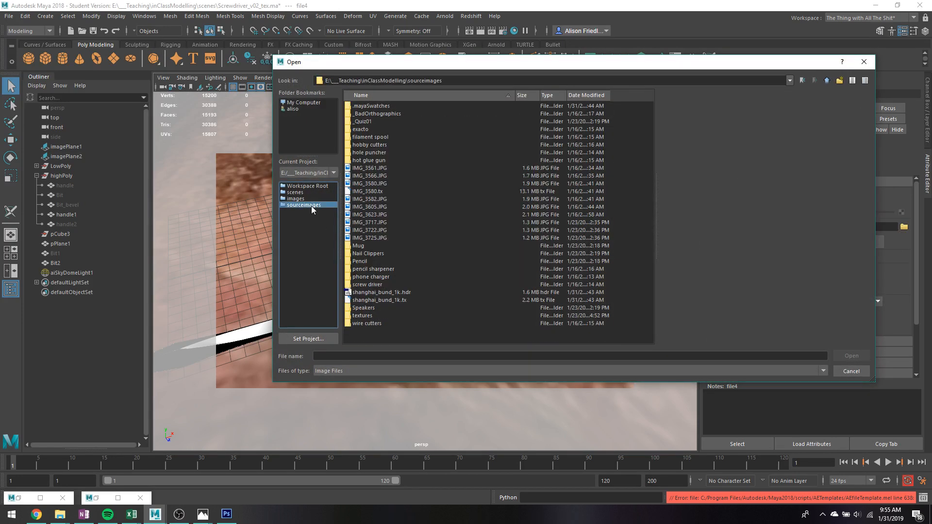
pyautogui.doubleClick(377, 316)
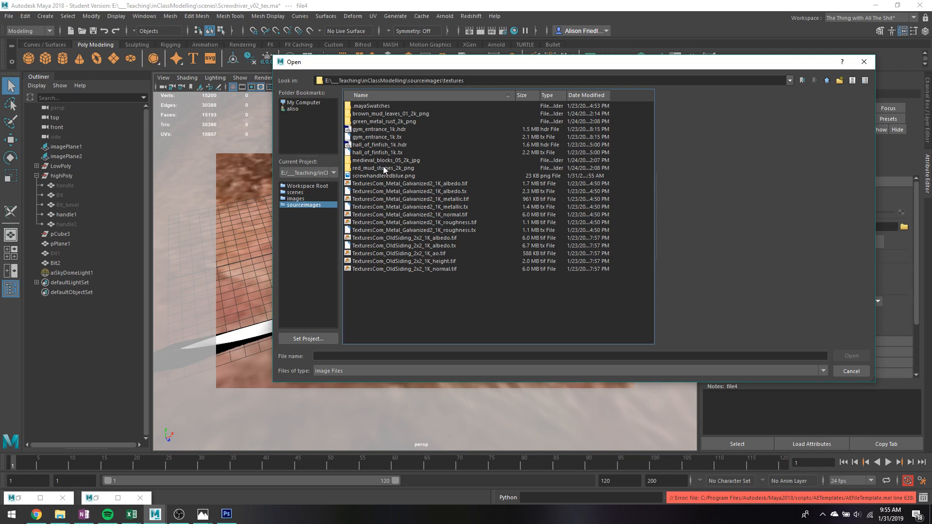
pyautogui.doubleClick(388, 176)
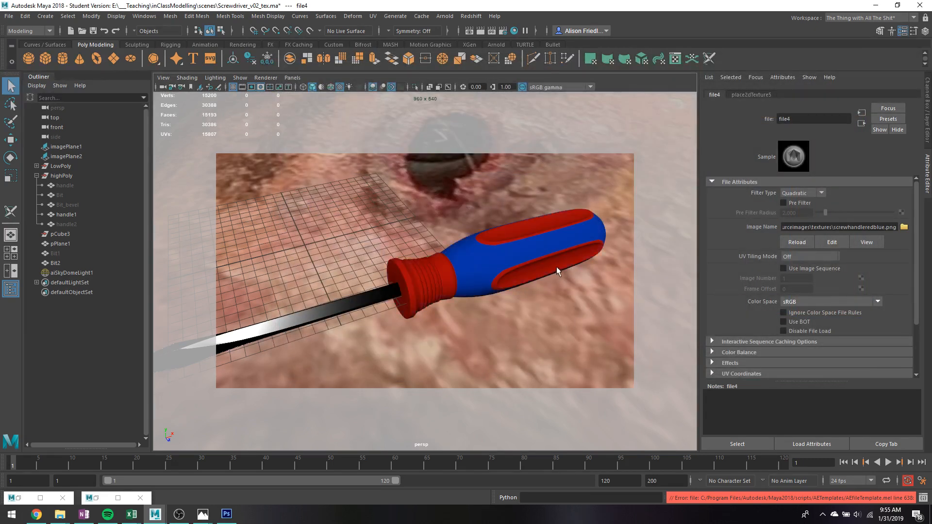
pyautogui.scroll(3, 539, 265)
pyautogui.scroll(2, 409, 295)
pyautogui.scroll(-3, 409, 293)
pyautogui.keyDown('alt'); pyautogui.moveTo(408, 289); pyautogui.dragTo(407, 309); pyautogui.keyUp('alt')
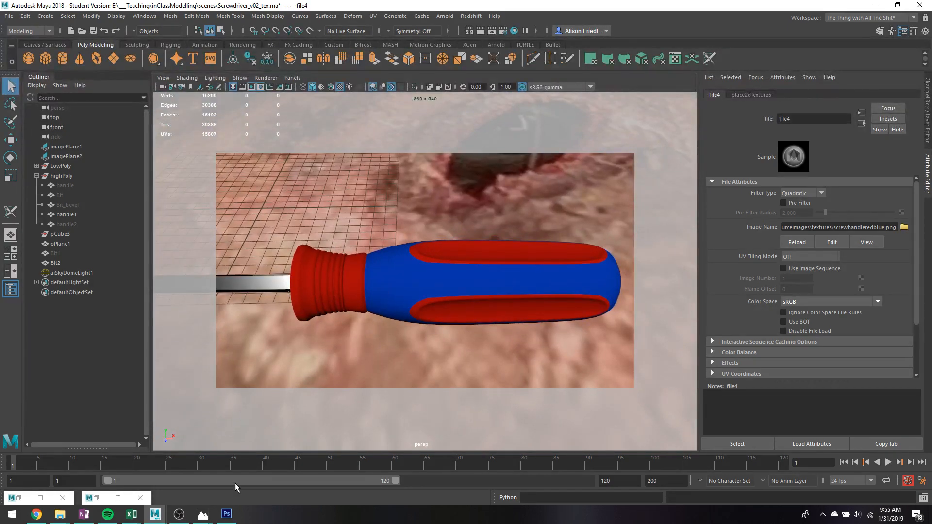
# - Switch to Photoshop and place the face photo from the Desktop above Layer 2, scaled up to cover the whole canvas
pyautogui.click(226, 514)
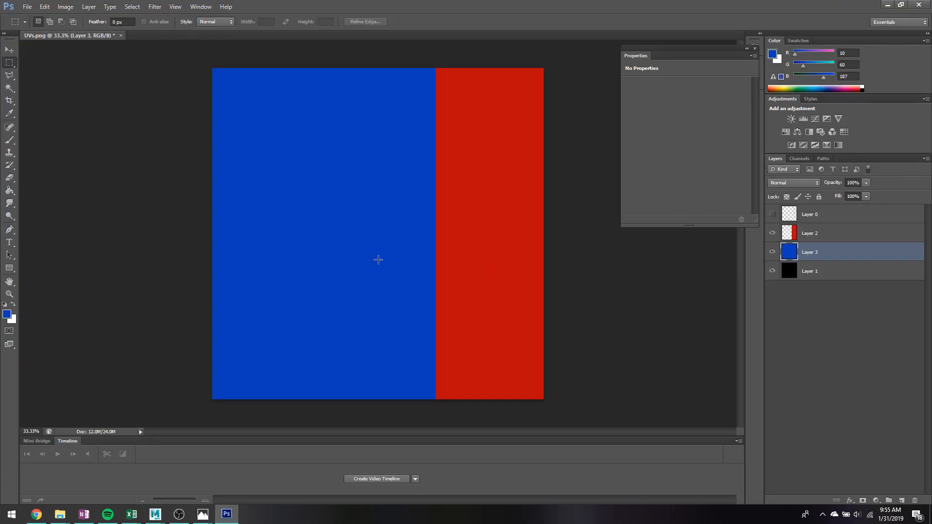
pyautogui.click(820, 234)
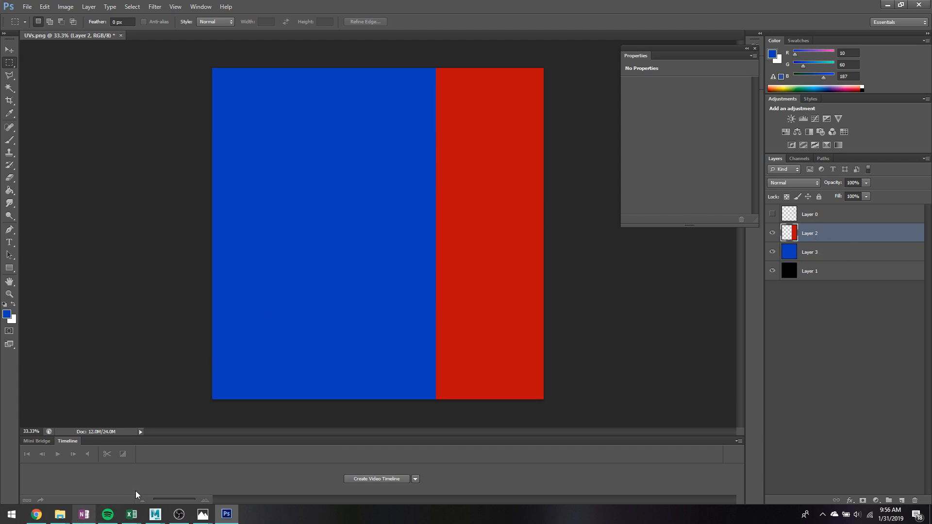
pyautogui.moveTo(60, 514)
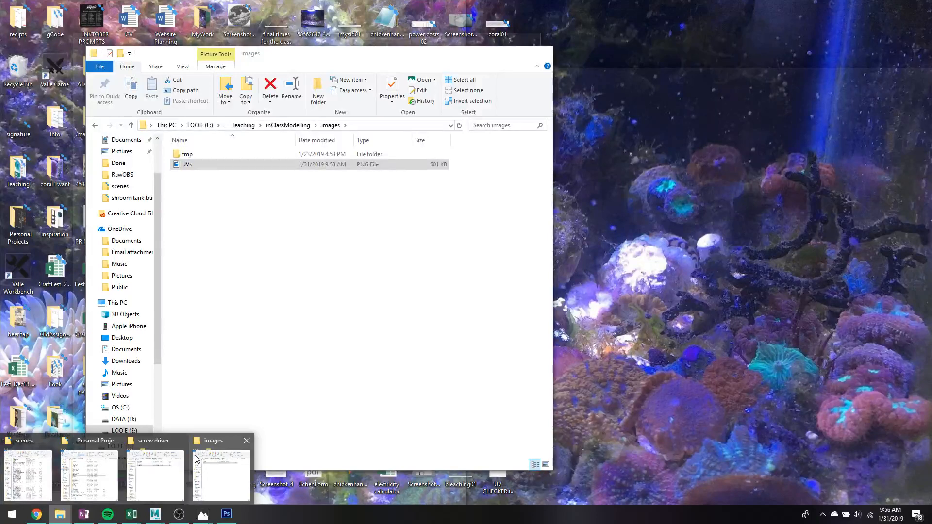
pyautogui.click(197, 460)
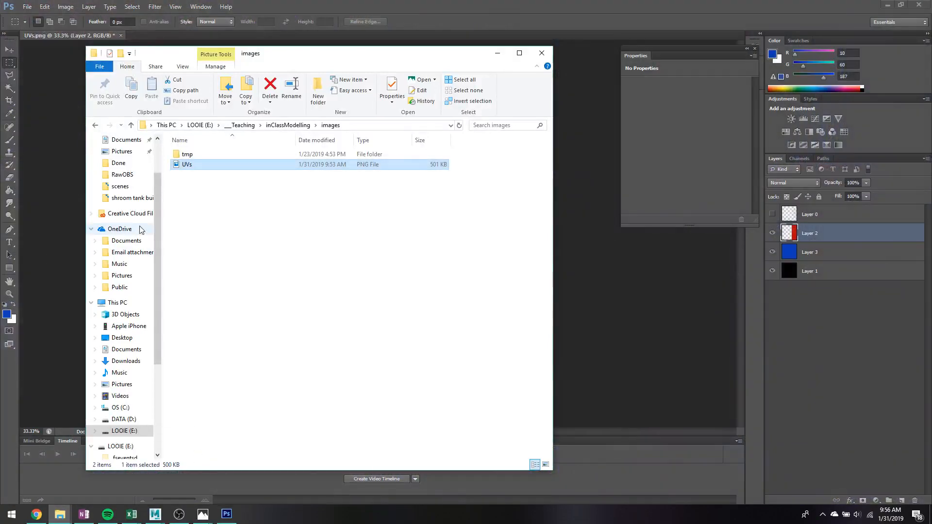
pyautogui.scroll(2, 122, 219)
pyautogui.click(123, 160)
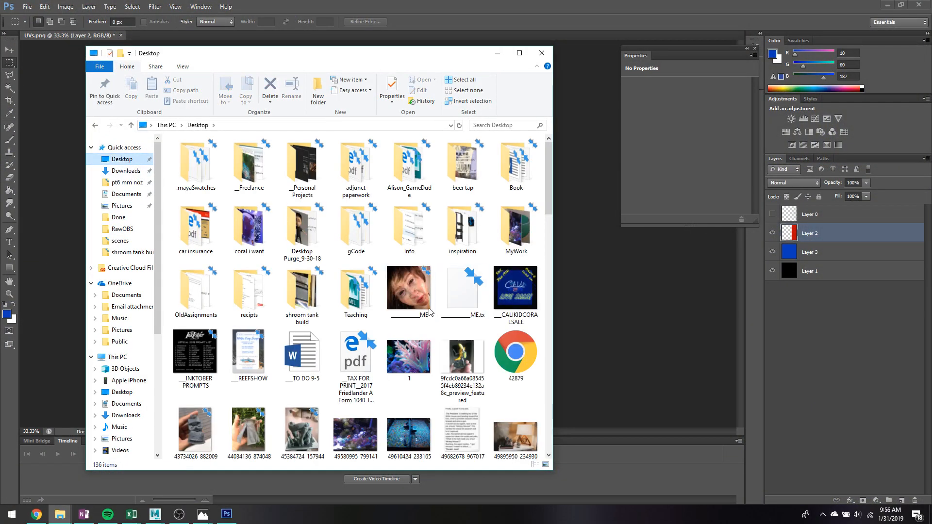
pyautogui.moveTo(408, 287); pyautogui.dragTo(579, 287)
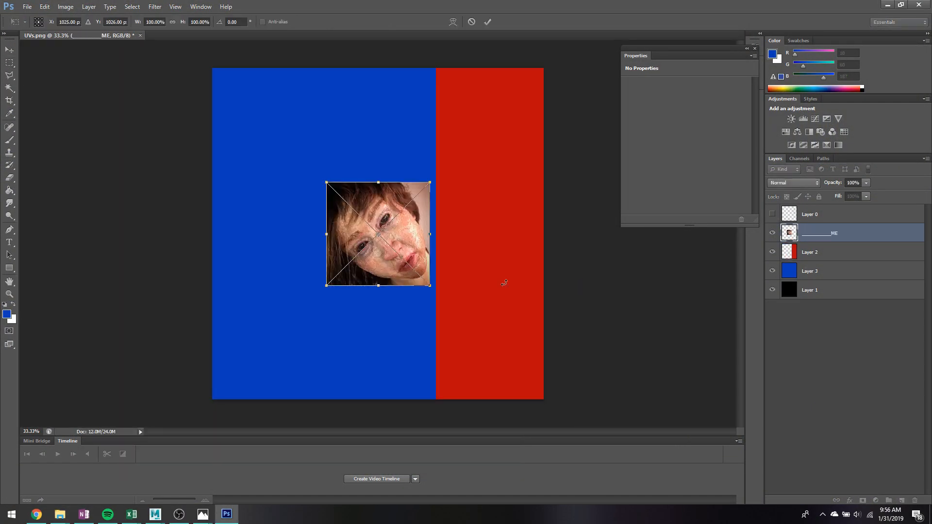
pyautogui.moveTo(430, 288); pyautogui.dragTo(587, 370)
pyautogui.press('Return')
# - Select Layer 2's red area with the Magic Wand, mask the face photo layer to that selection, and hide Layer 2
pyautogui.click(813, 255)
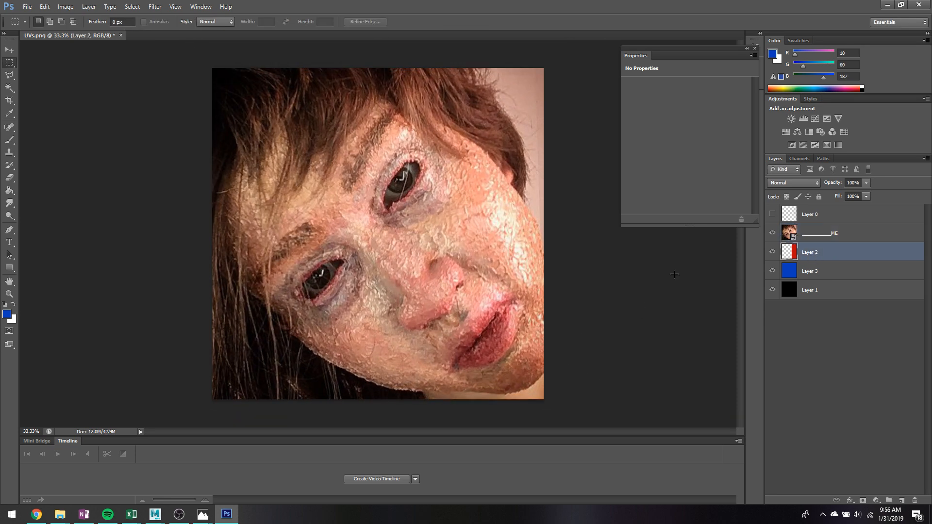
pyautogui.press('w')
pyautogui.click(502, 269)
pyautogui.click(837, 236)
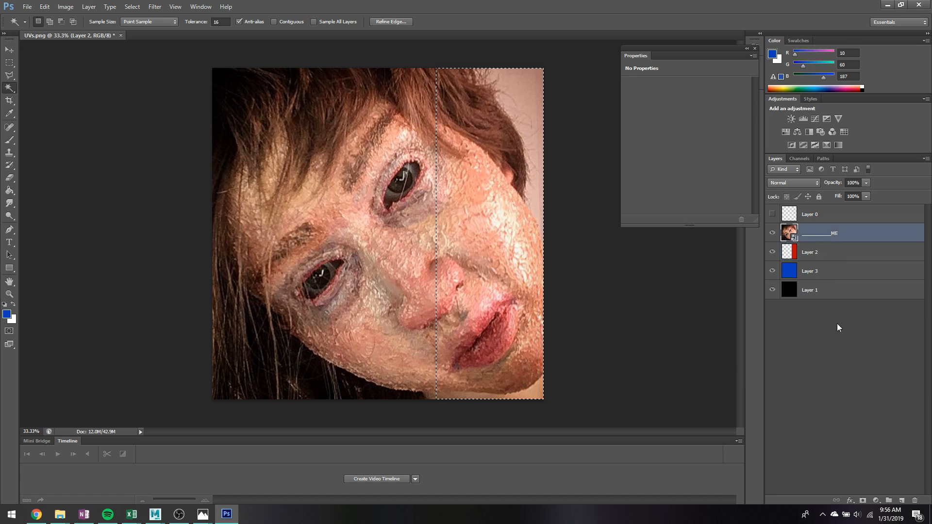
pyautogui.click(862, 500)
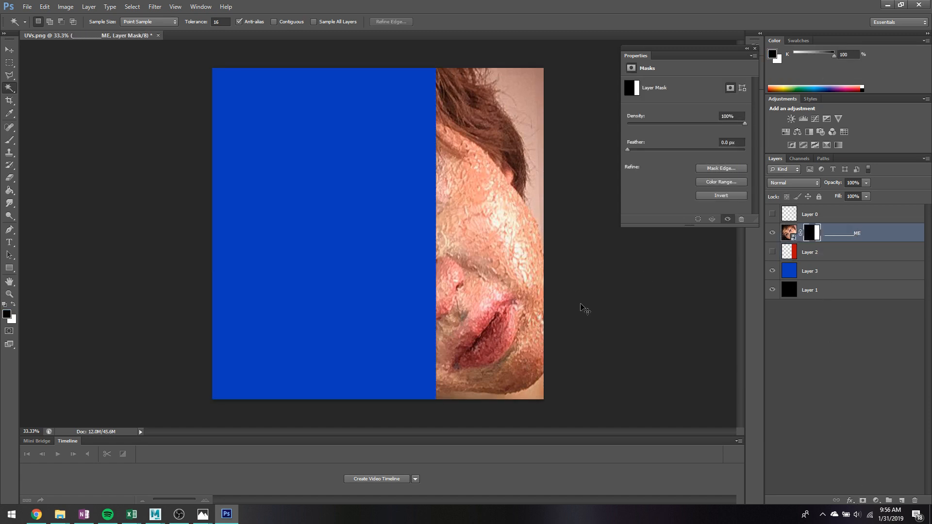
# - Save a PNG copy of the masked photo version to sourceimages/textures, overwriting screwhandleredblue.png and accepting the default PNG options
pyautogui.hotkey('ctrl', 'shift', 's')
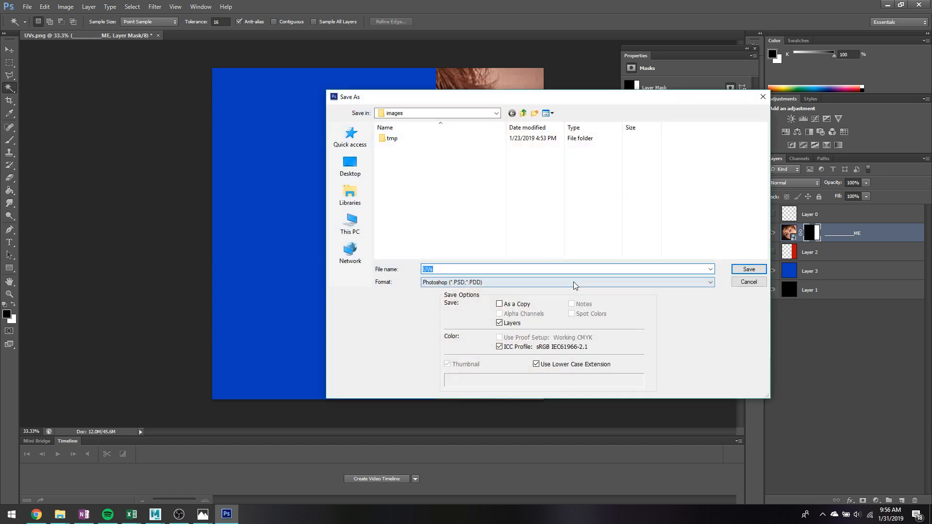
pyautogui.click(573, 282)
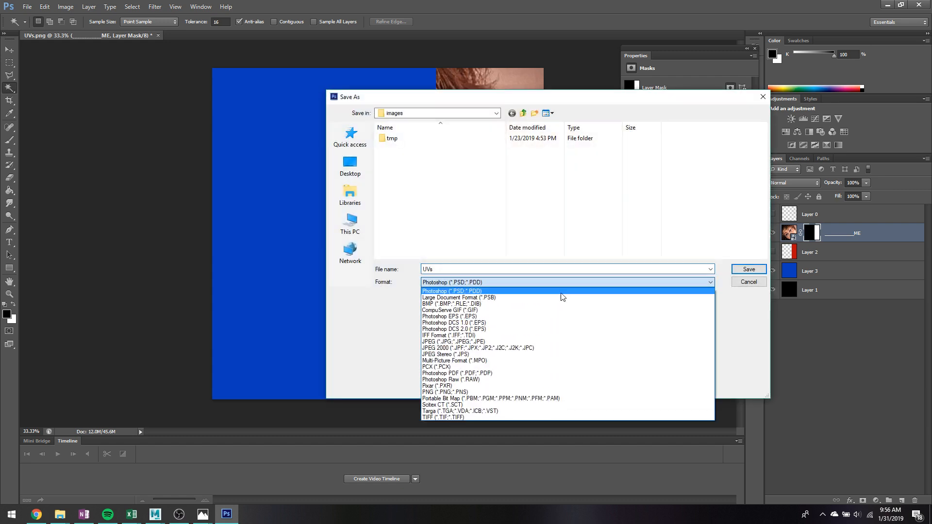
pyautogui.click(460, 391)
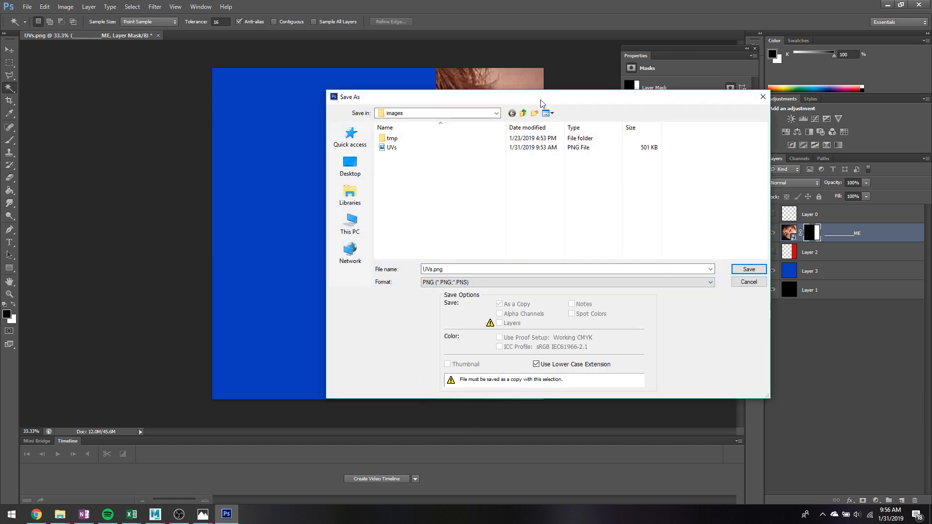
pyautogui.click(523, 113)
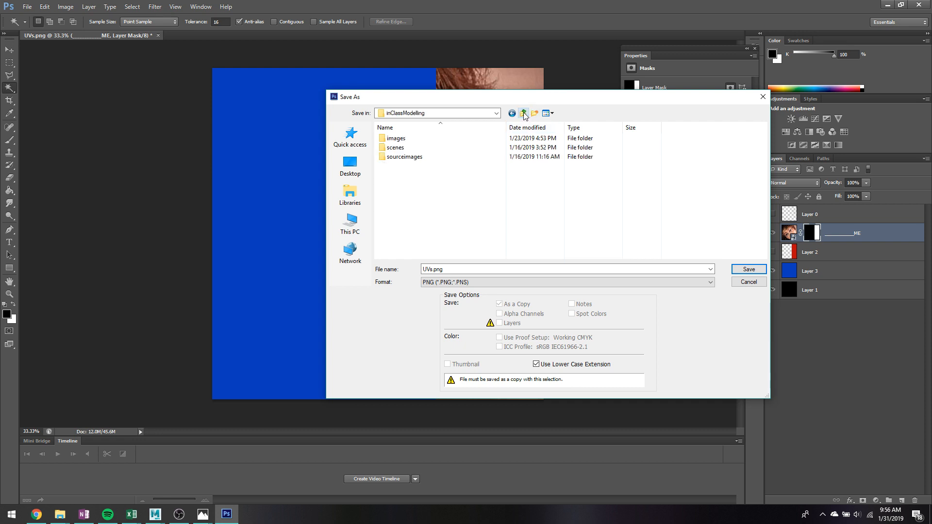
pyautogui.doubleClick(500, 161)
pyautogui.scroll(-3, 444, 244)
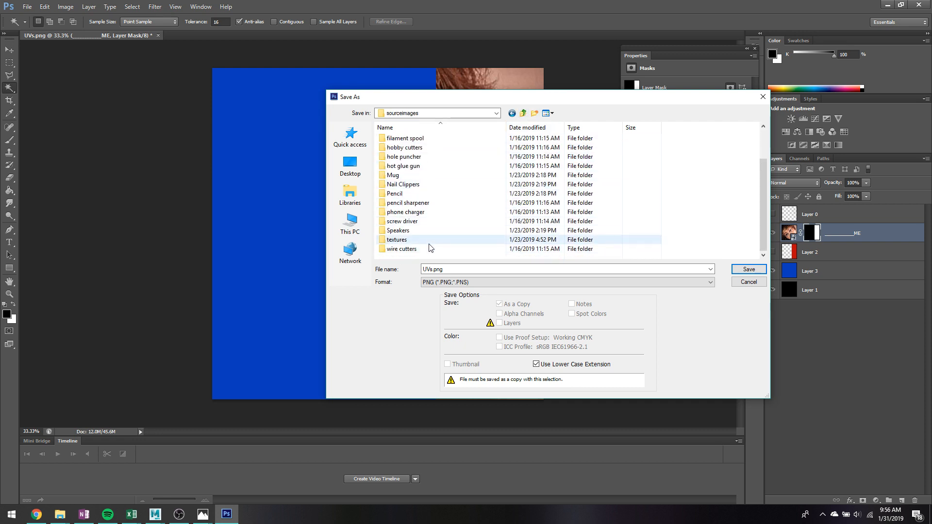
pyautogui.doubleClick(429, 240)
pyautogui.doubleClick(431, 184)
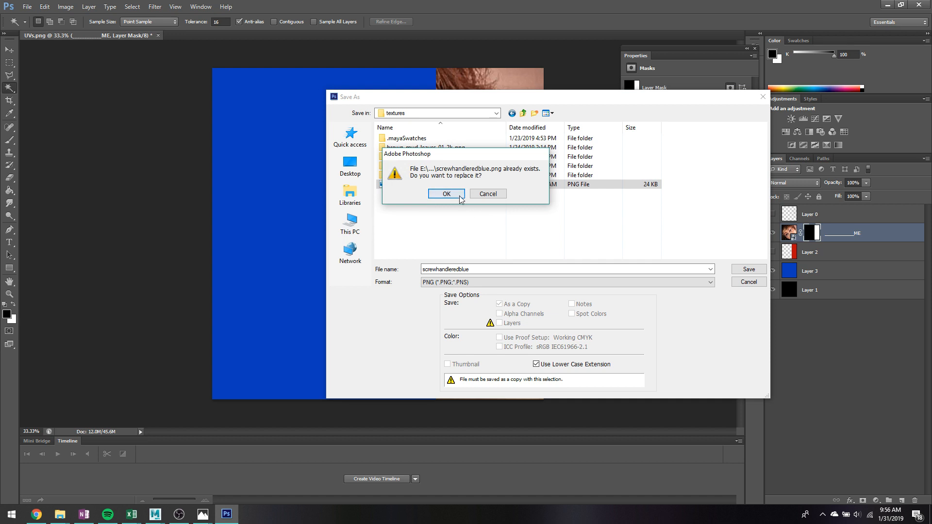
pyautogui.click(447, 194)
pyautogui.click(511, 165)
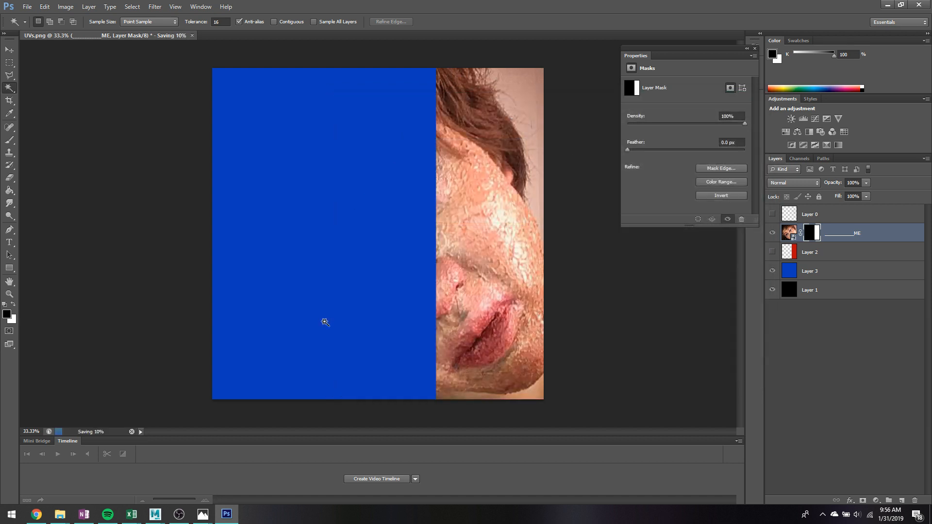
# - Switch to Maya, reload the screwhandleredblue.png file texture, and inspect the handle from several sides
pyautogui.moveTo(155, 515)
pyautogui.click(199, 479)
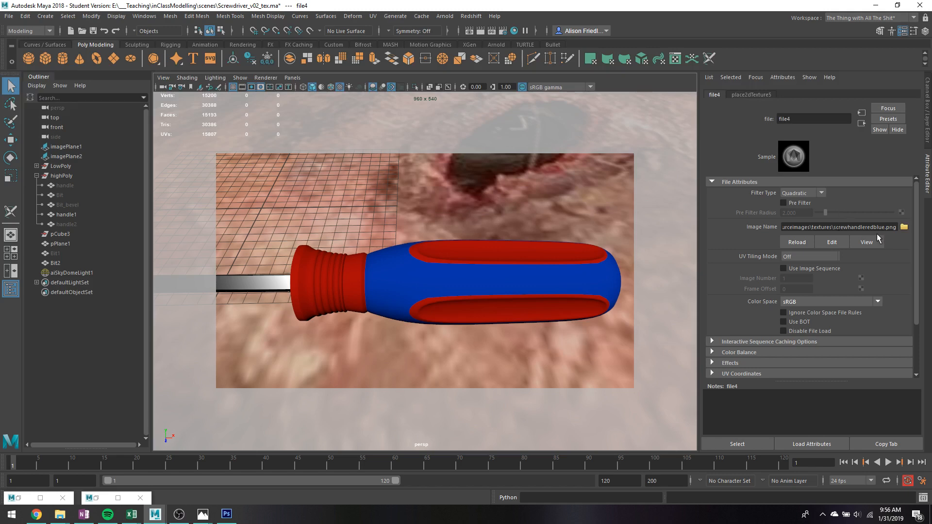
pyautogui.click(799, 244)
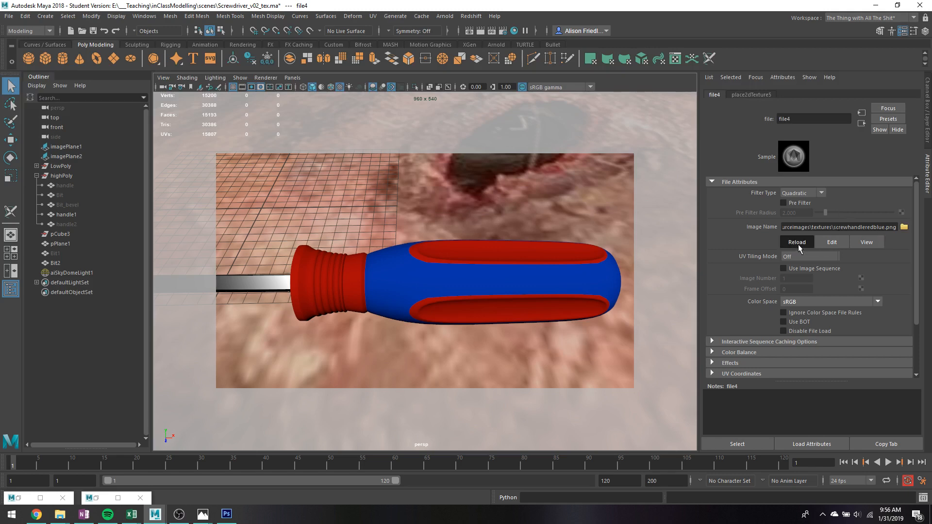
pyautogui.keyDown('alt'); pyautogui.moveTo(542, 318); pyautogui.dragTo(404, 219); pyautogui.keyUp('alt')
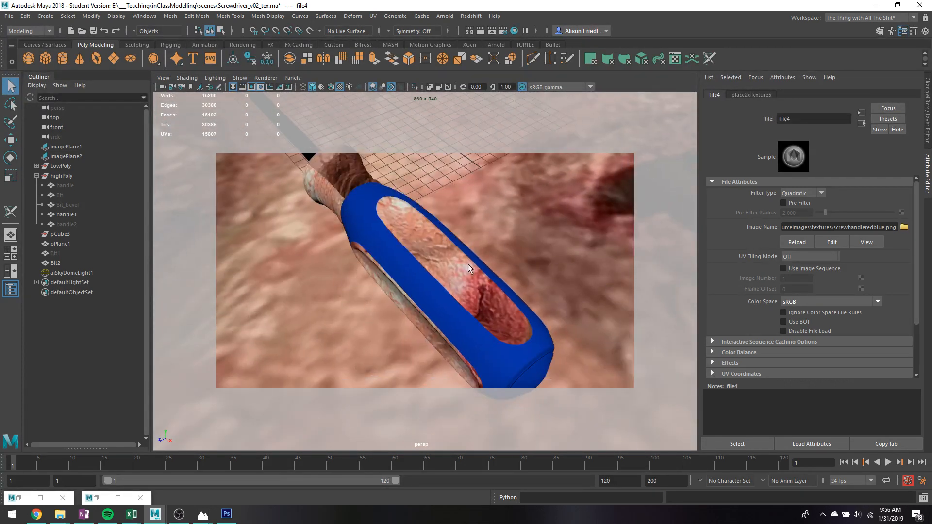
pyautogui.keyDown('alt'); pyautogui.moveTo(431, 301); pyautogui.dragTo(361, 249); pyautogui.keyUp('alt')
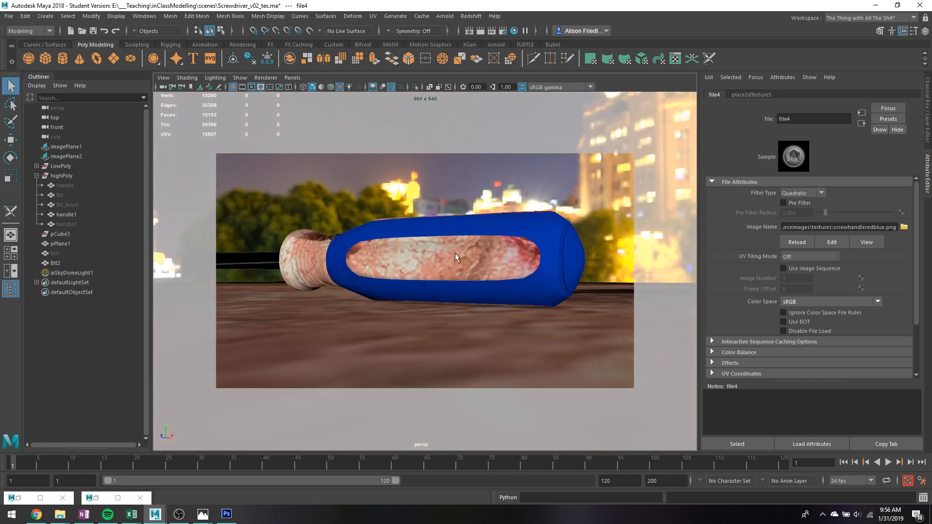
pyautogui.keyDown('alt'); pyautogui.moveTo(431, 246); pyautogui.dragTo(532, 287); pyautogui.keyUp('alt')
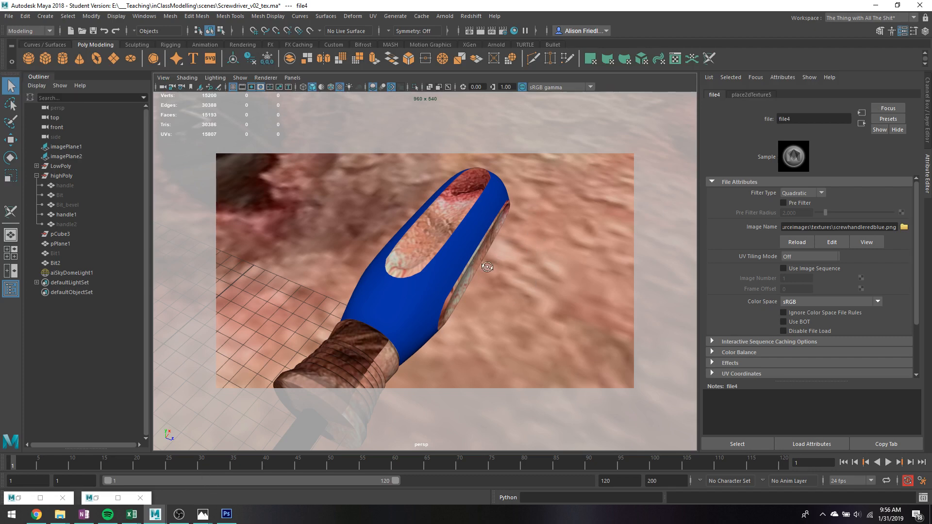
pyautogui.keyDown('alt'); pyautogui.moveTo(487, 267); pyautogui.dragTo(349, 305); pyautogui.keyUp('alt')
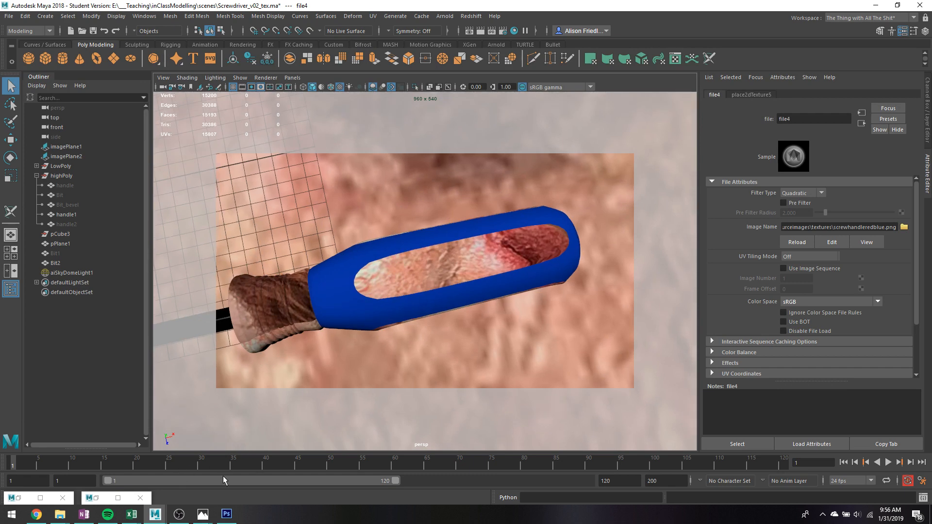
# - Switch to Photoshop, show the UV wireframe on Layer 0, hide the face photo layer and Layer 3, and add a new layer above the photo
pyautogui.click(226, 514)
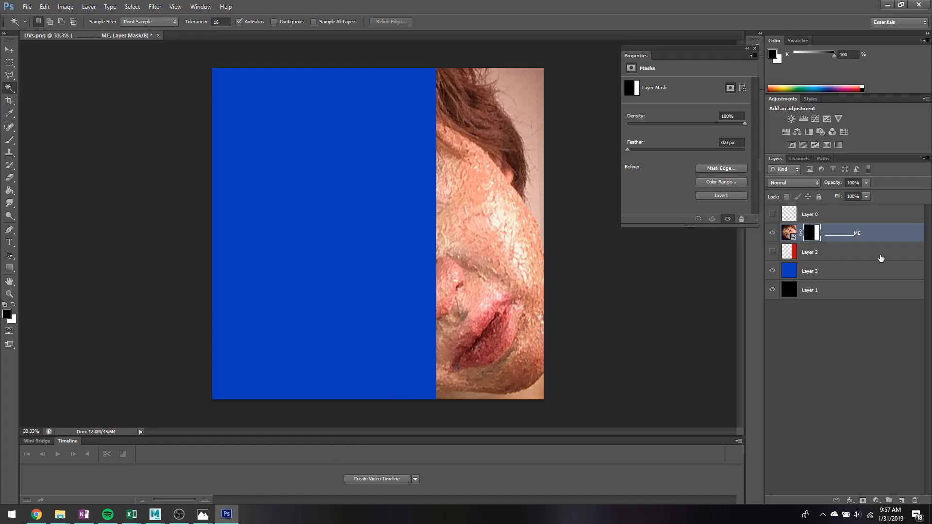
pyautogui.click(772, 214)
pyautogui.click(772, 233)
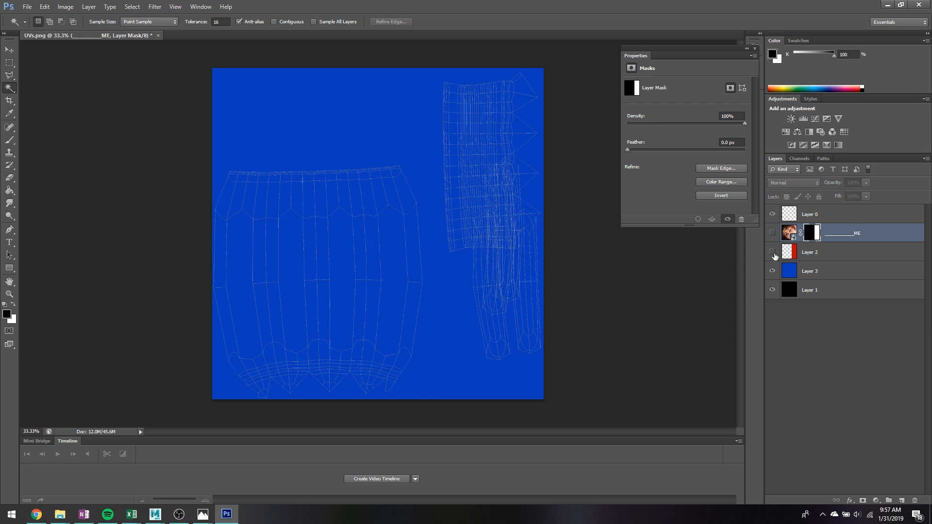
pyautogui.click(772, 270)
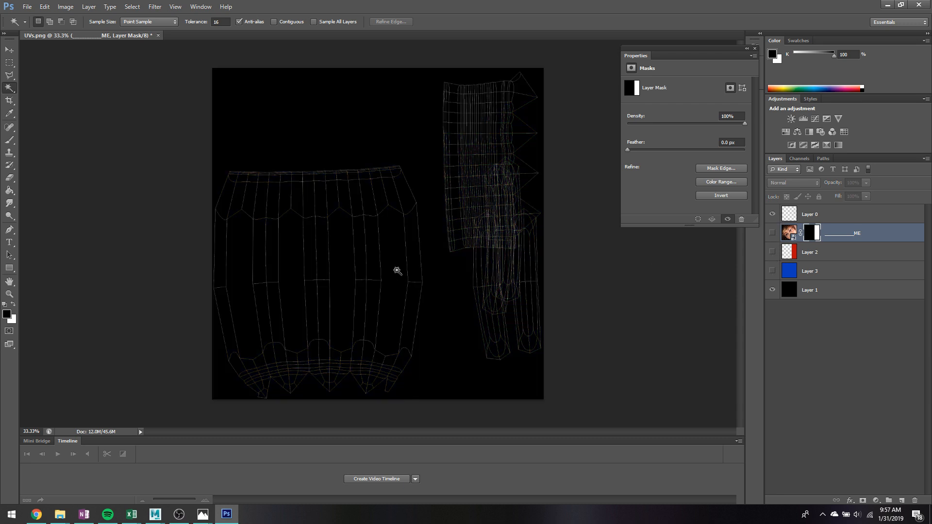
pyautogui.hotkey('ctrl', '+')
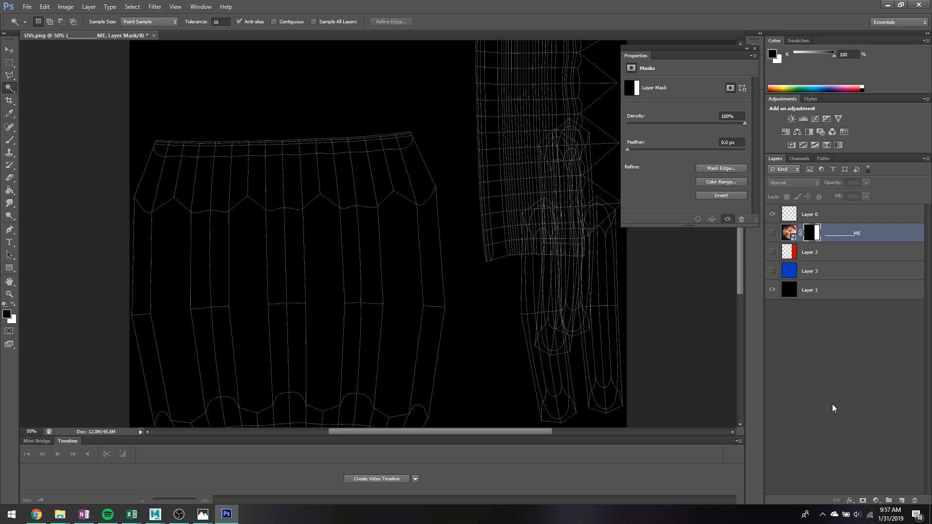
pyautogui.click(902, 501)
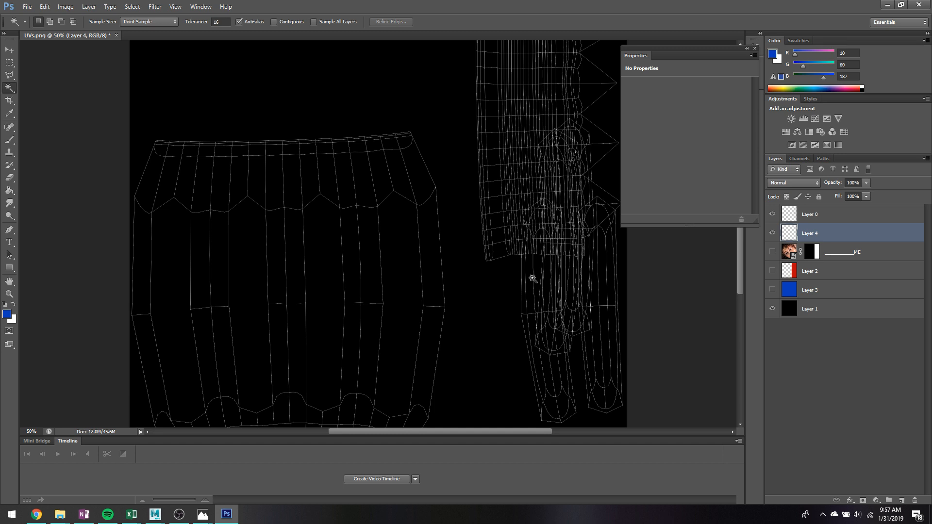
# - Outline the long panel near the right edge of the large handle UV shell with the Polygonal Lasso, following its wireframe edges
pyautogui.press('l')
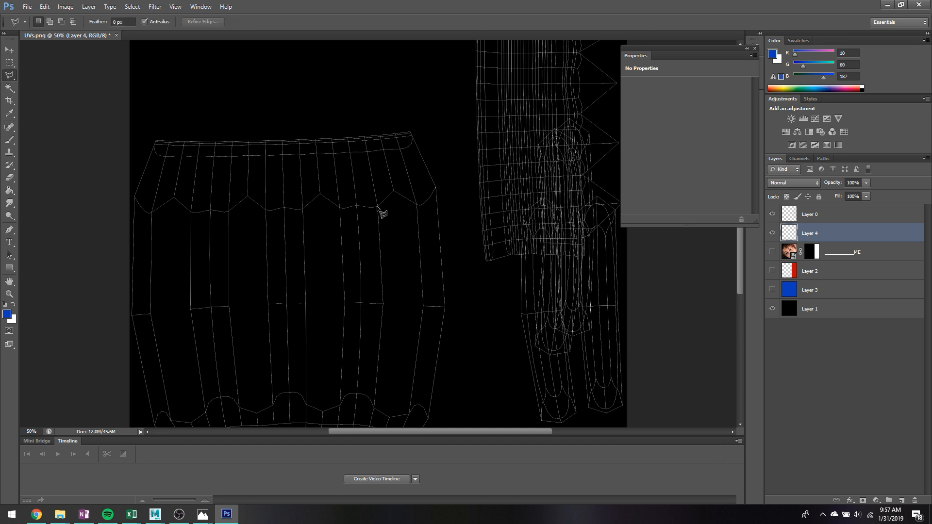
pyautogui.click(377, 206)
pyautogui.click(395, 192)
pyautogui.click(417, 205)
pyautogui.click(425, 306)
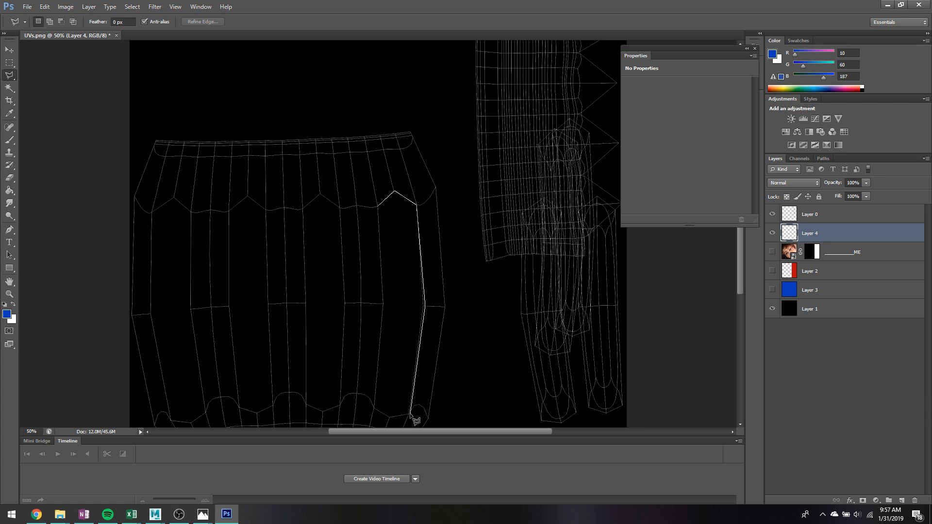
pyautogui.click(409, 413)
pyautogui.click(390, 419)
pyautogui.click(373, 407)
pyautogui.click(384, 304)
pyautogui.doubleClick(379, 207)
# - Fill the selected panel with the blue foreground color using the Paint Bucket and deselect it
pyautogui.press('g')
pyautogui.click(399, 248)
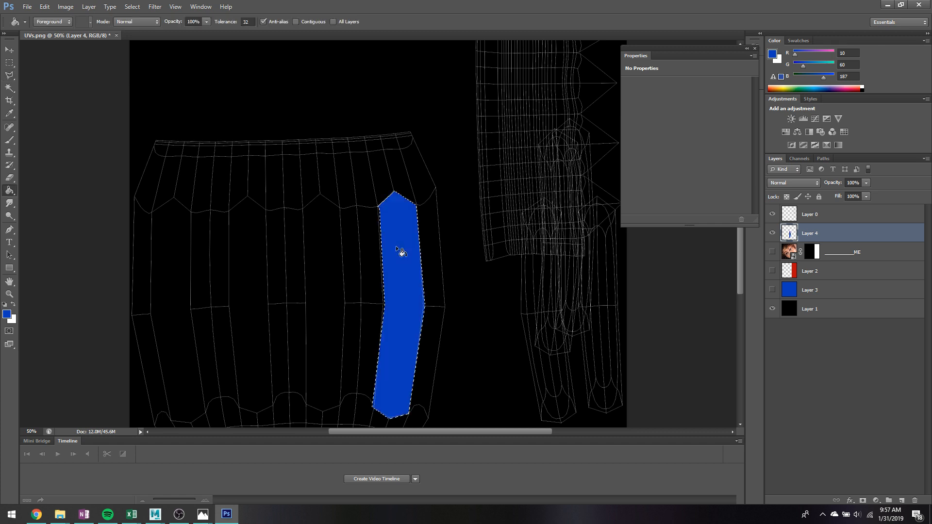
pyautogui.press('m')
pyautogui.hotkey('ctrl', 'd')
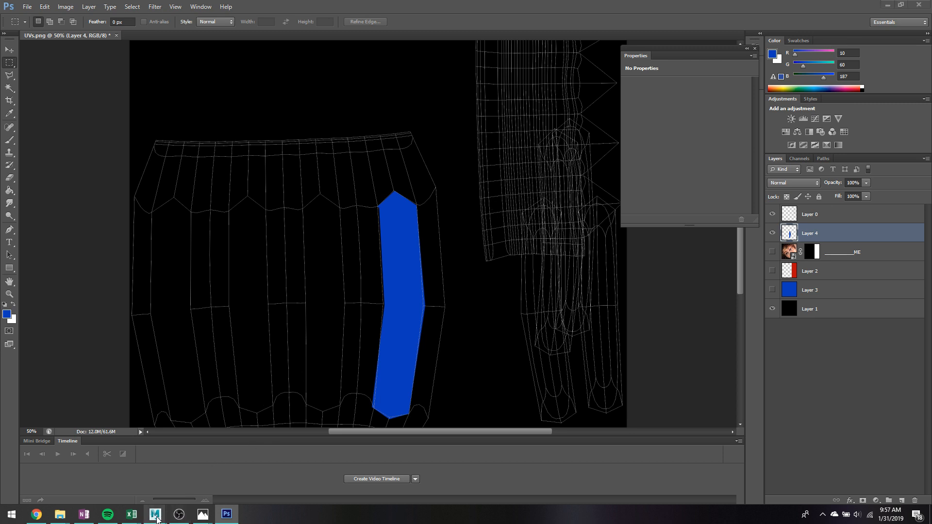
# - Switch to Maya and view the whole textured screwdriver
pyautogui.click(252, 478)
pyautogui.moveTo(489, 244)
pyautogui.keyDown('alt'); pyautogui.mouseDown()
pyautogui.moveTo(555, 233)
pyautogui.moveTo(494, 293)
pyautogui.moveTo(508, 243)
pyautogui.moveTo(491, 234)
pyautogui.mouseUp(); pyautogui.keyUp('alt')
pyautogui.scroll(2, 492, 237)
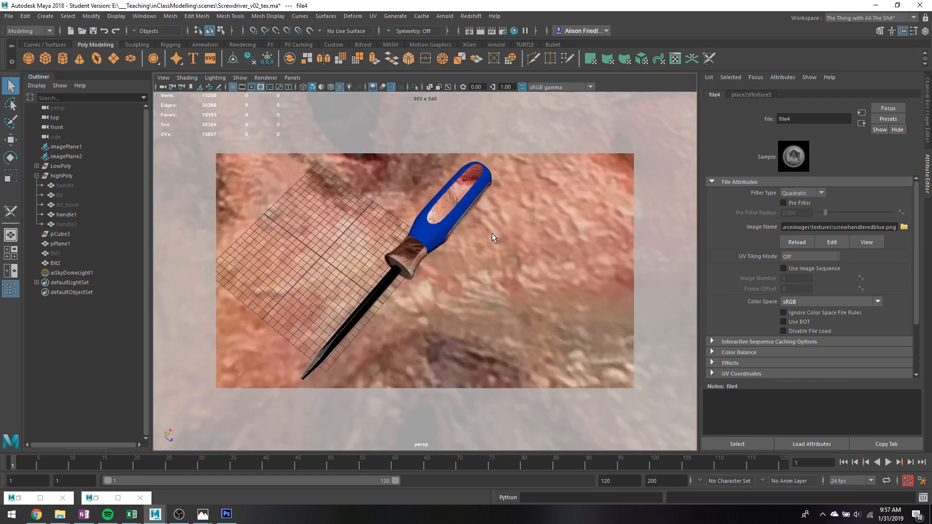